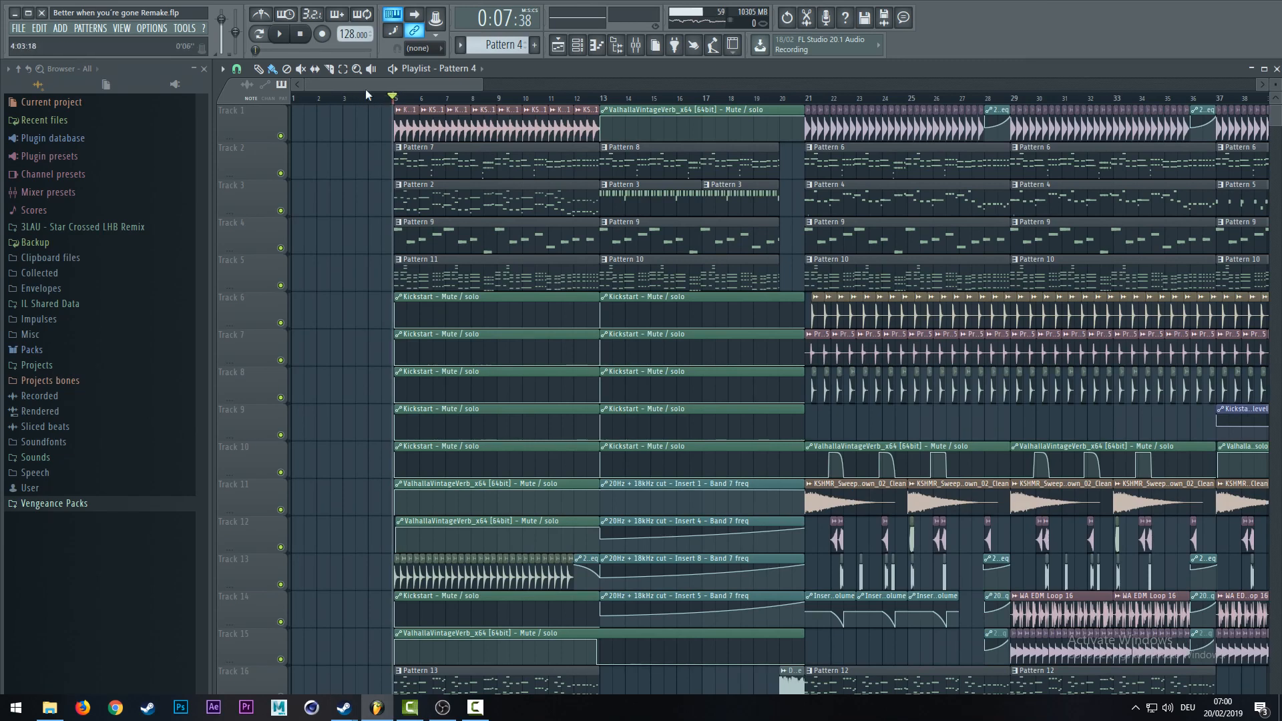
- Play the arrangement from bar 5, review its clips across the playlist tracks, and stop playback
left_click(283, 35)
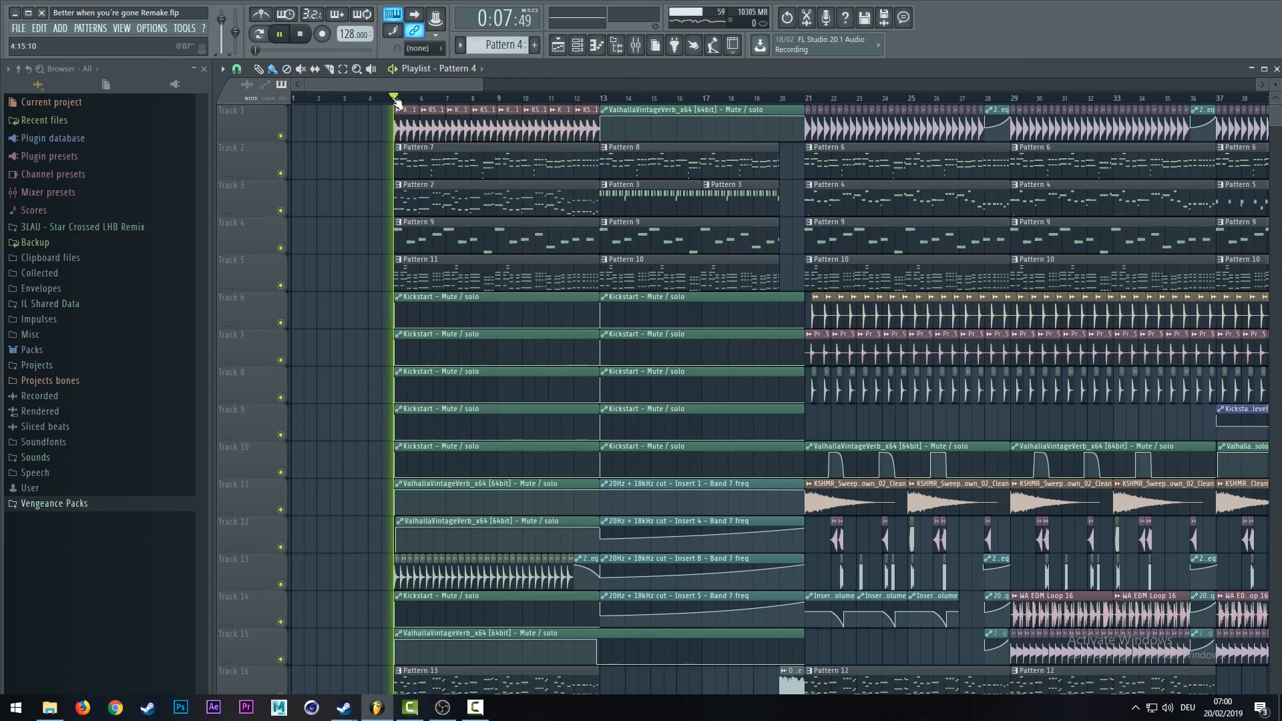
scroll(396, 101, "down", 5)
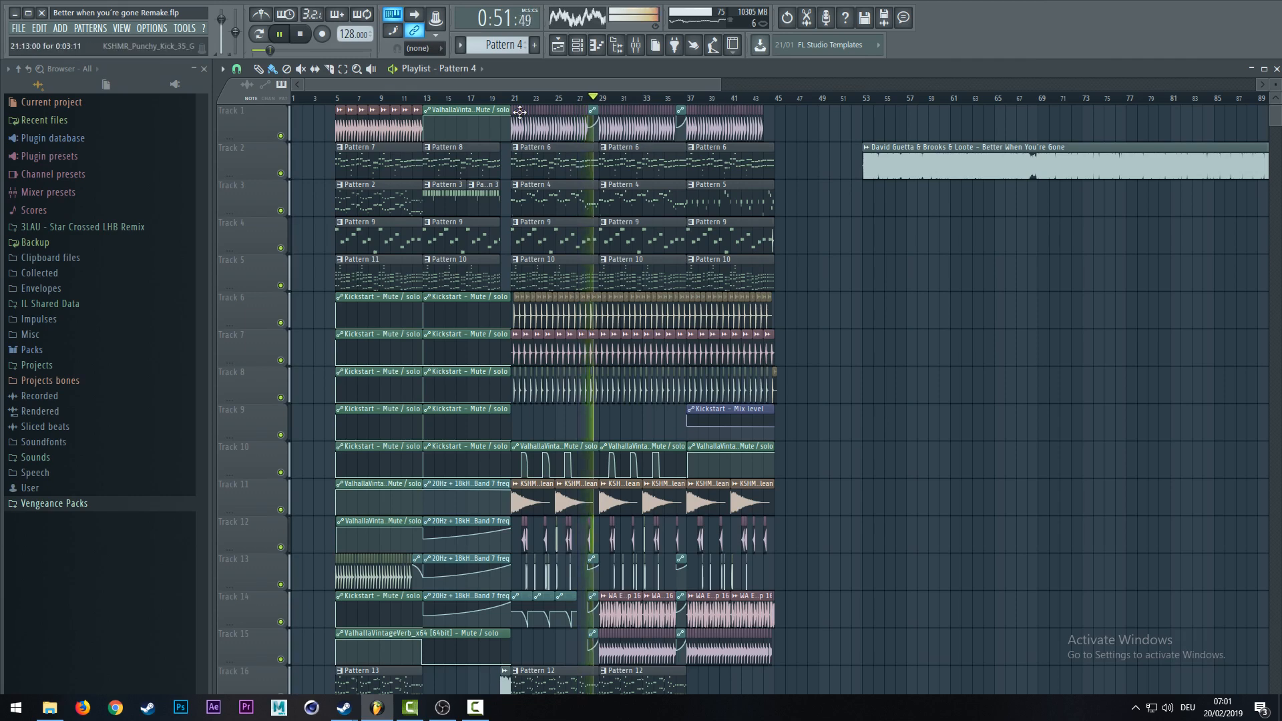
scroll(515, 90, "up", 4)
scroll(615, 173, "down", 5)
scroll(614, 173, "down", 4)
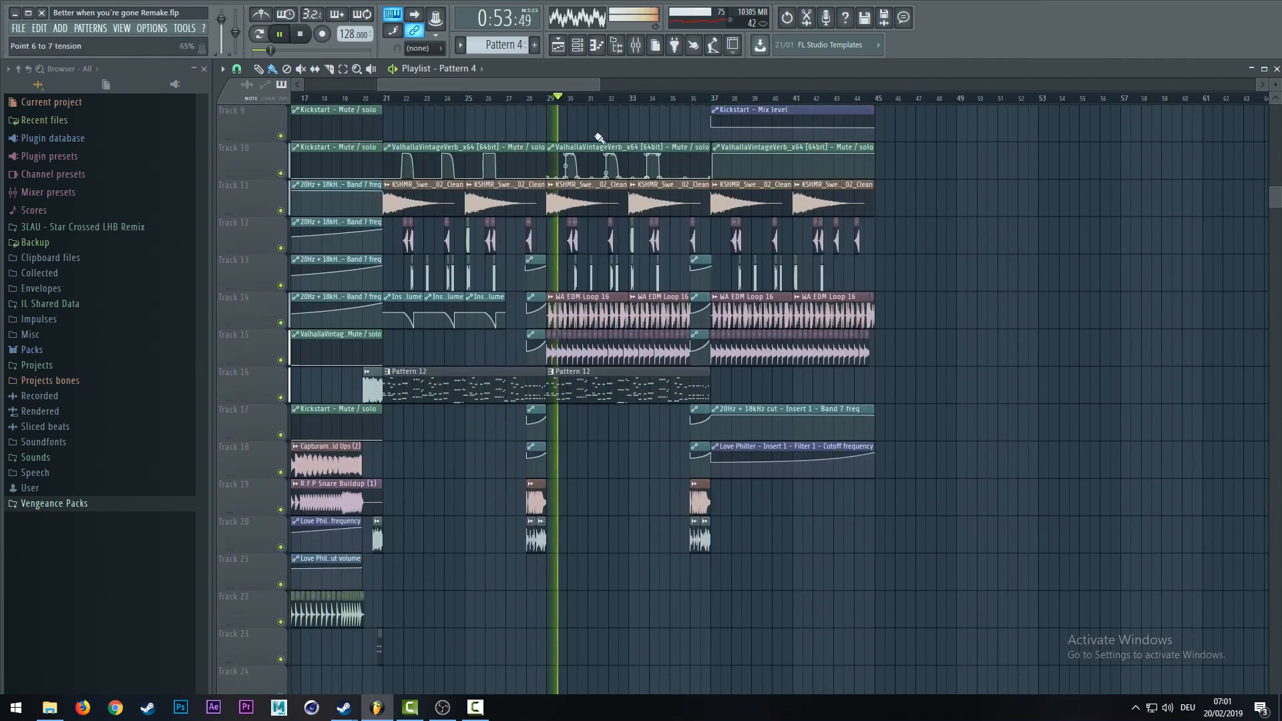
left_click_drag(531, 86, 558, 101)
scroll(875, 206, "up", 8)
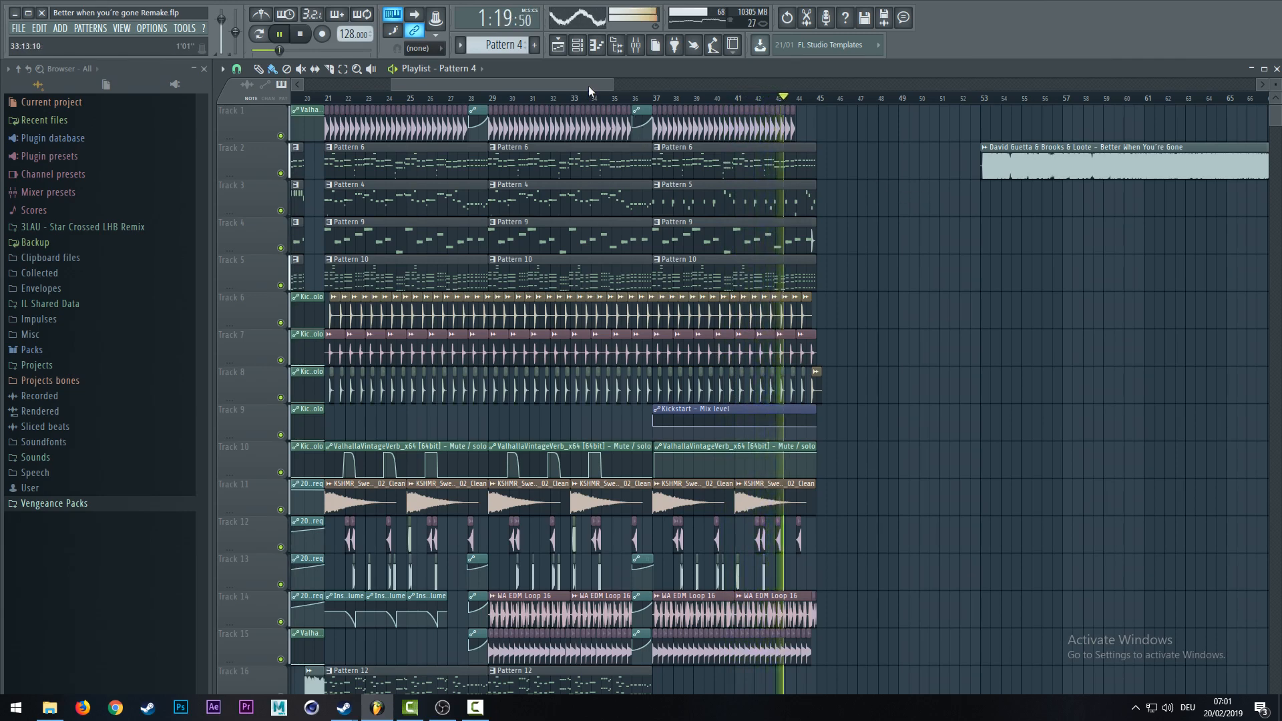
left_click_drag(588, 85, 475, 83)
key("space")
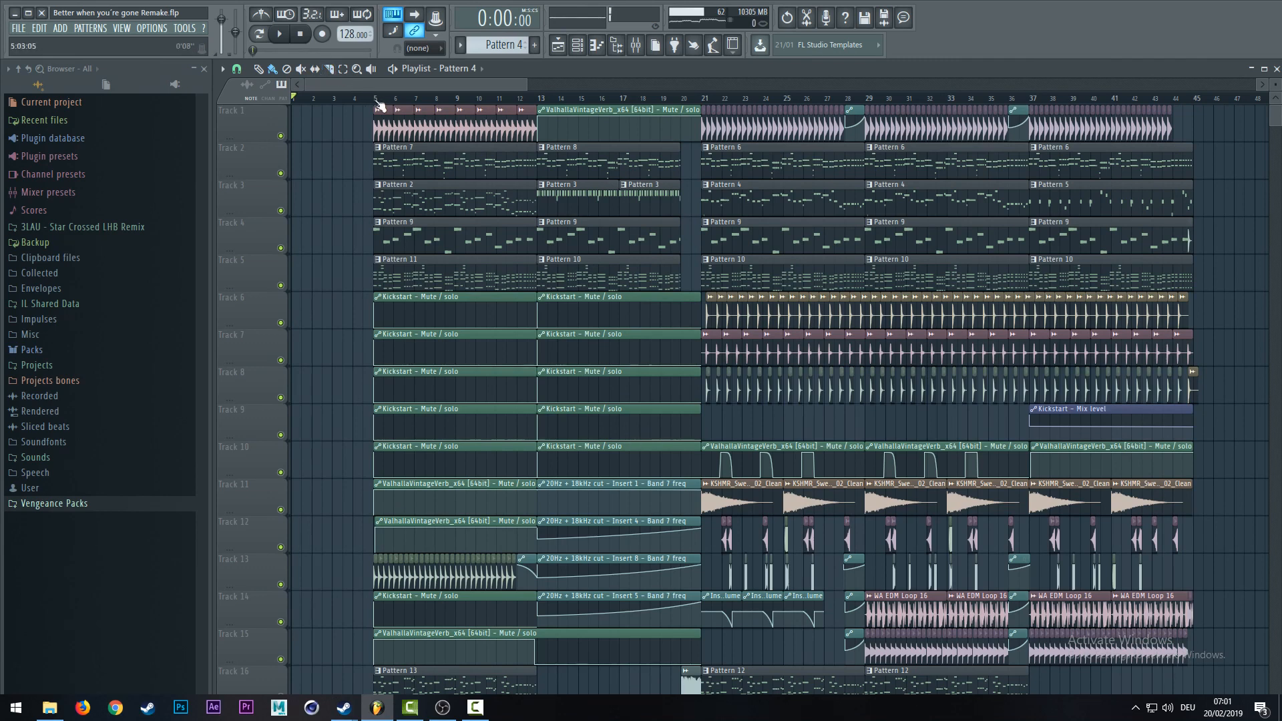
- Set the song position to bar 5, at the start of the first clips
scroll(377, 105, "up", 2)
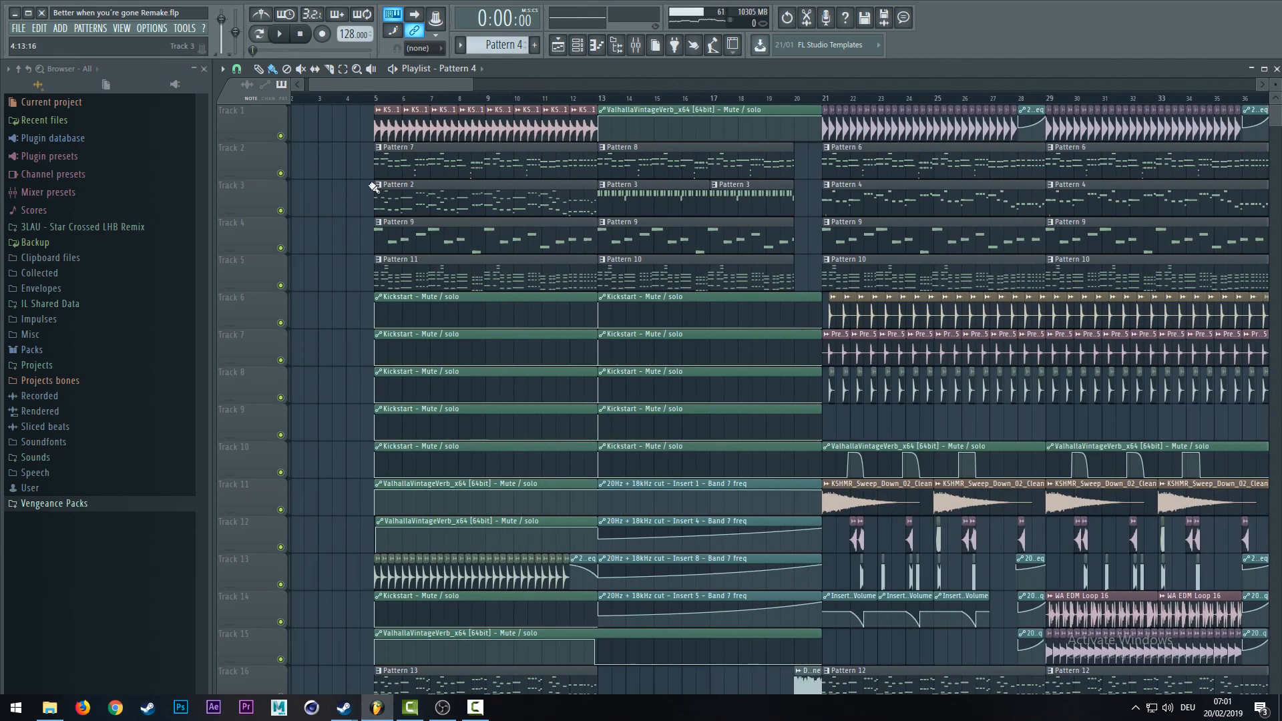
left_click(376, 100)
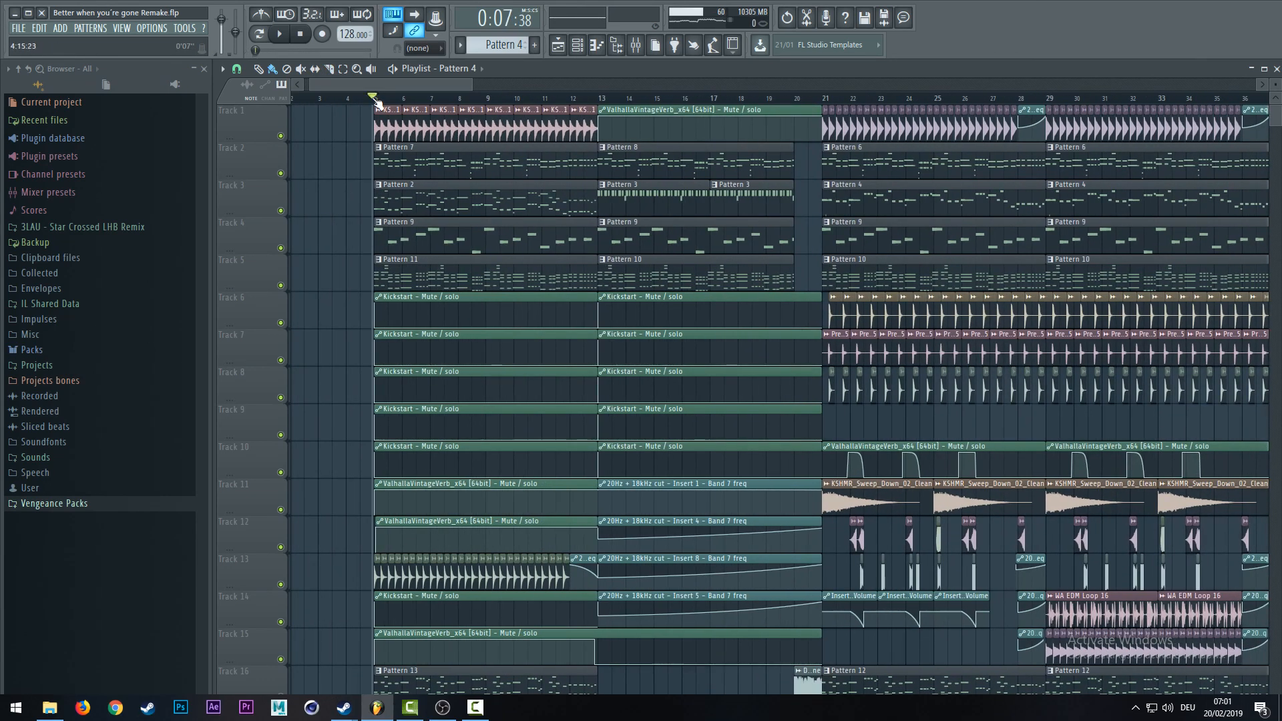
scroll(377, 105, "up", 3)
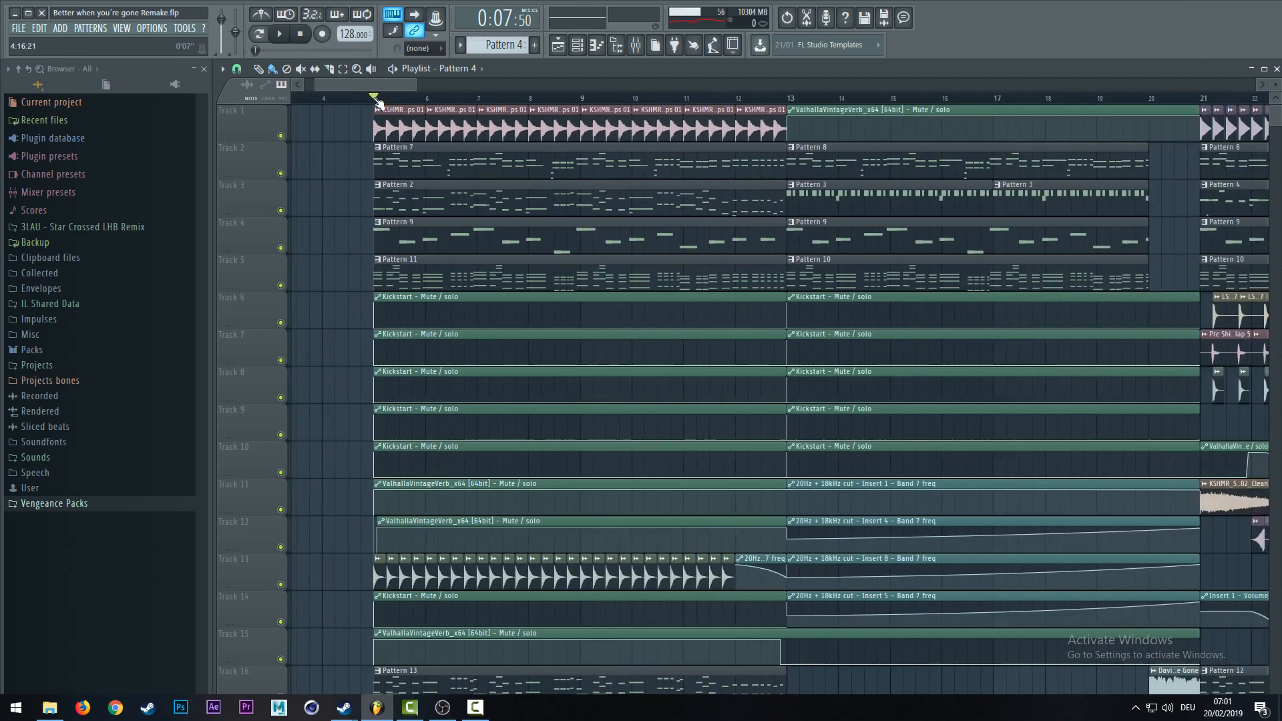
scroll(377, 104, "down", 2)
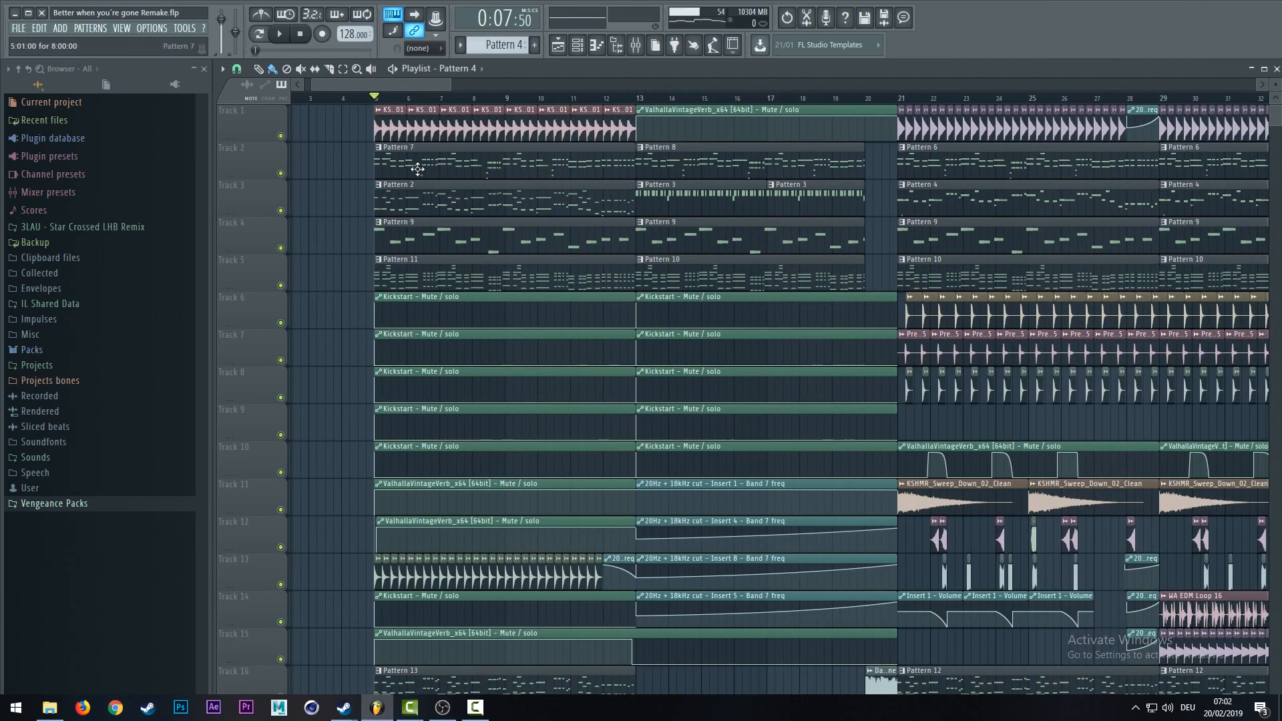
- Select Pattern 2 and play it with the channel rack open and widened to show more of its notes, then stop playback
left_click(406, 200)
key("space")
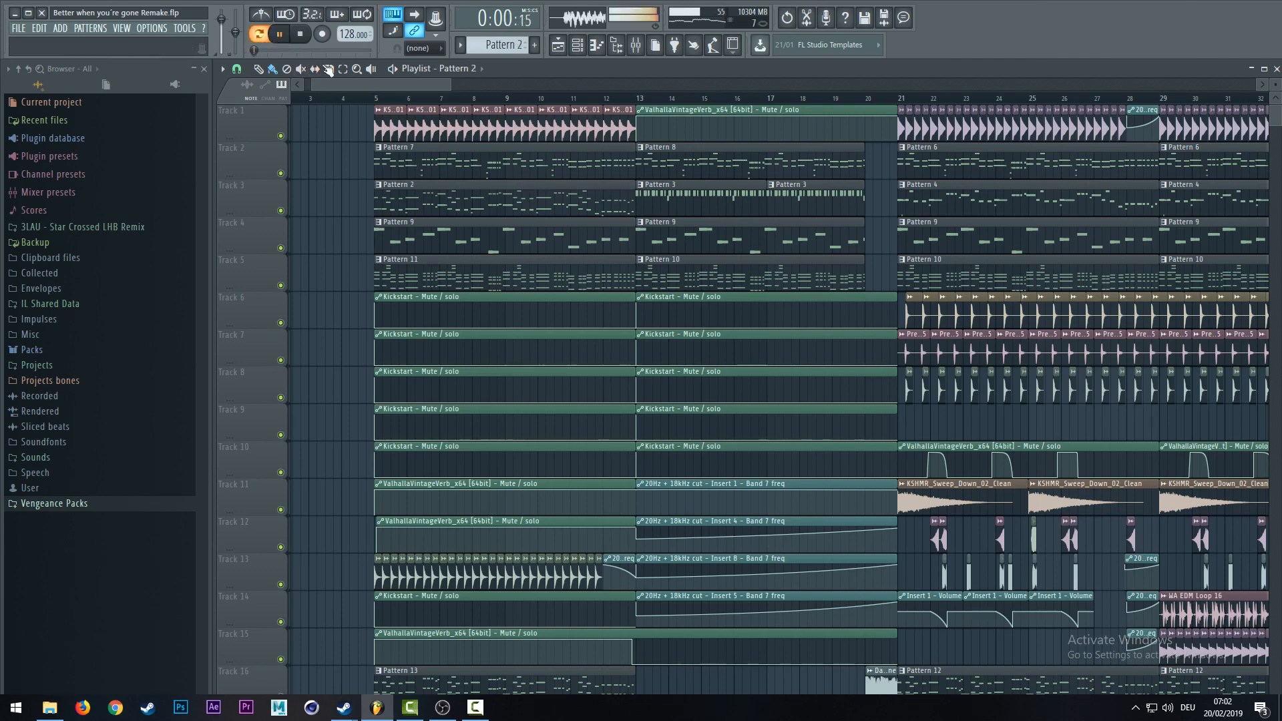
key("F6")
scroll(645, 338, "up", 3)
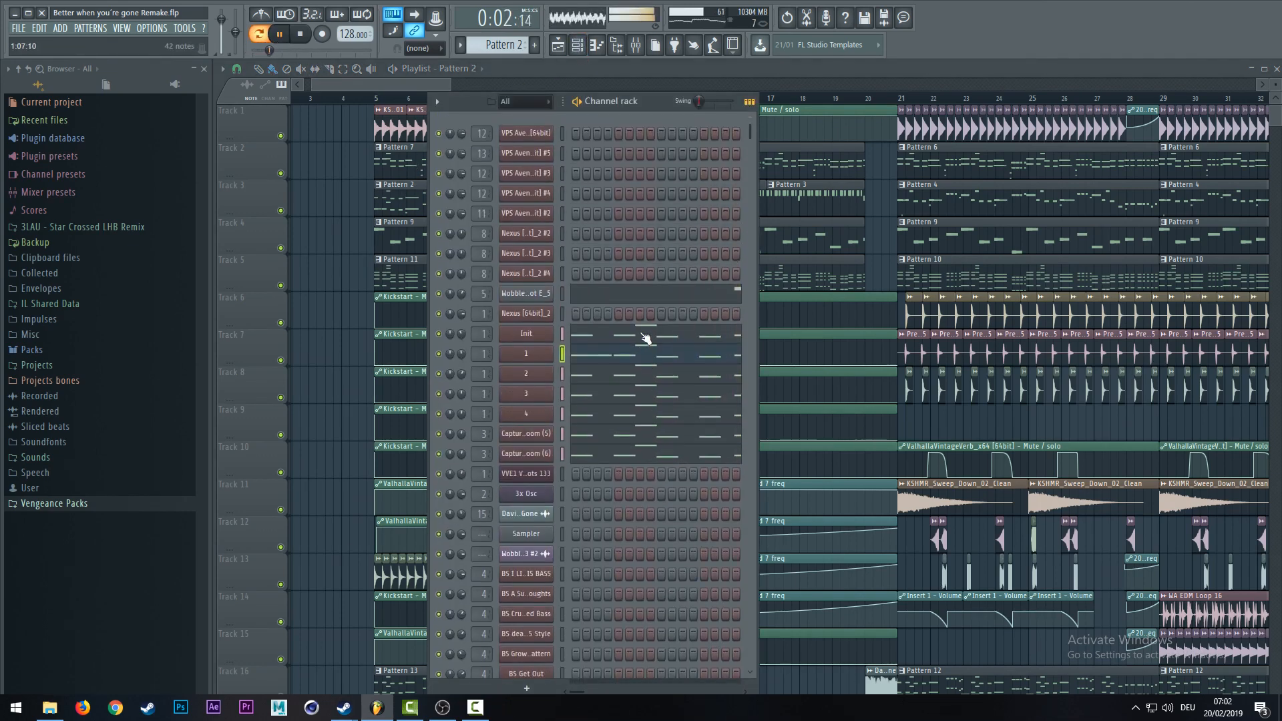
left_click_drag(756, 394, 843, 394)
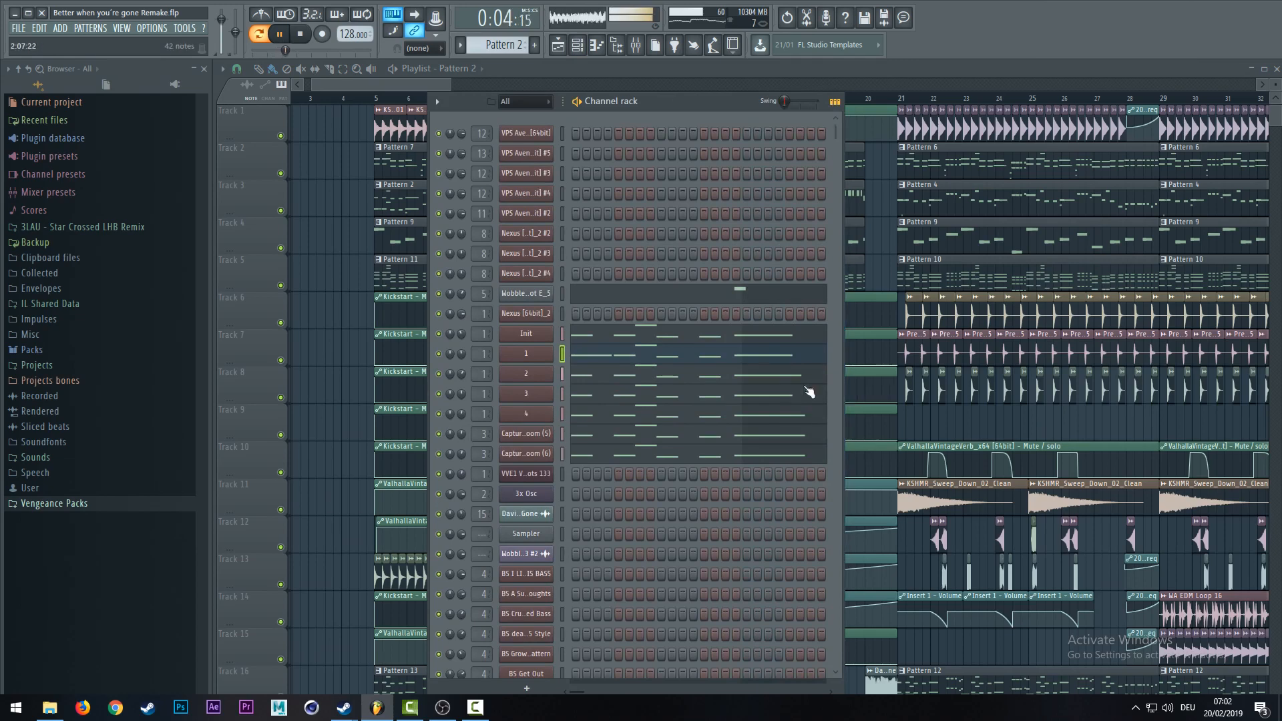
key("space")
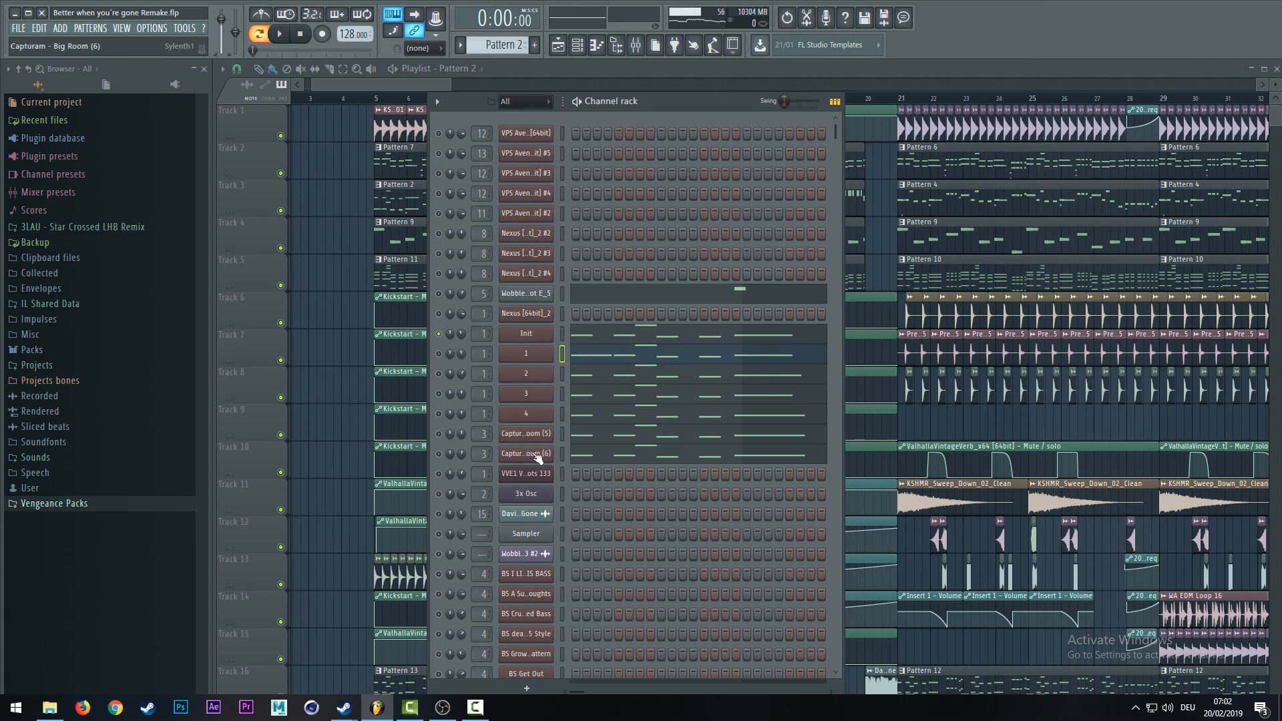
- Play the Init channel and examine the EQ and compressor settings of its Sylenth1 patch
left_click(520, 338)
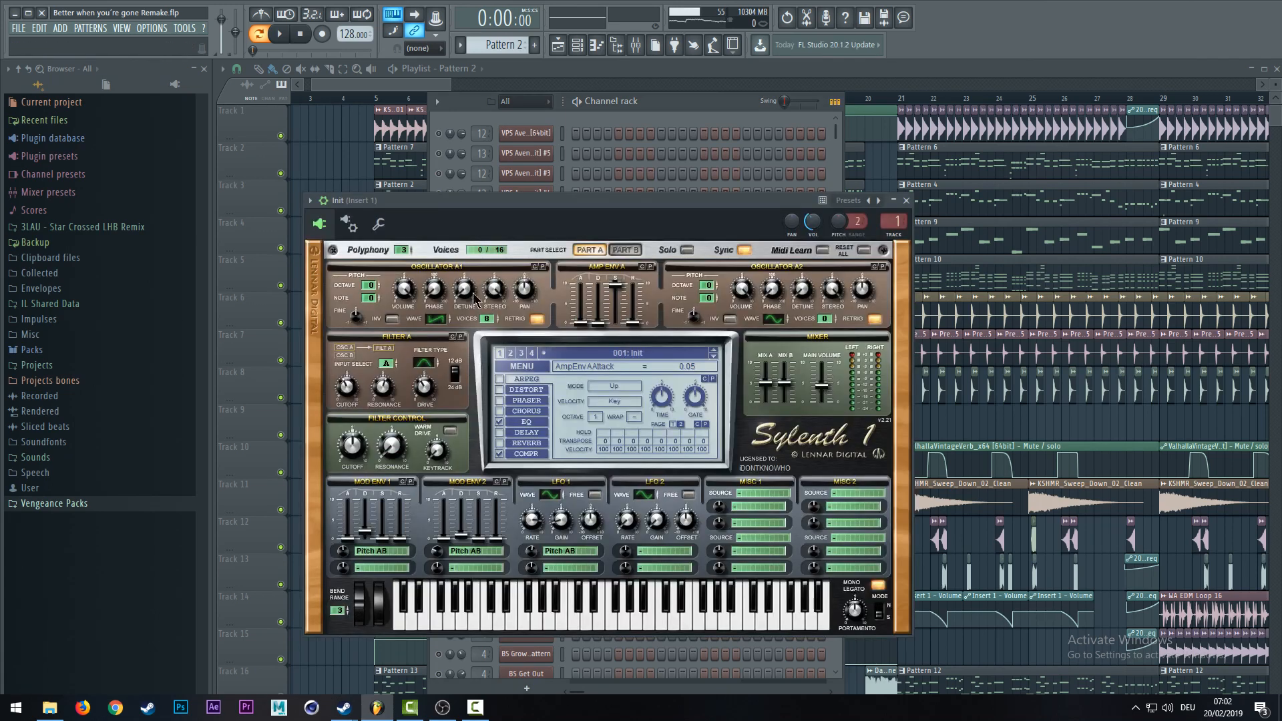
key("space")
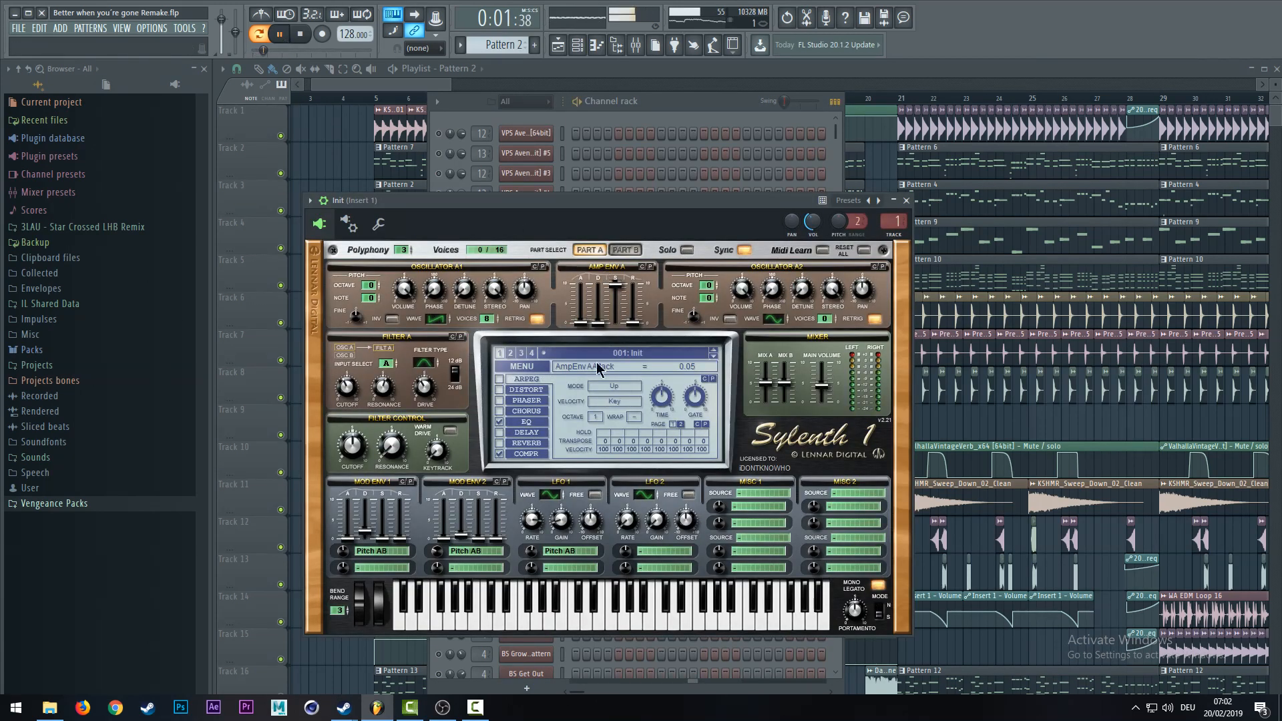
left_click(537, 421)
left_click(530, 454)
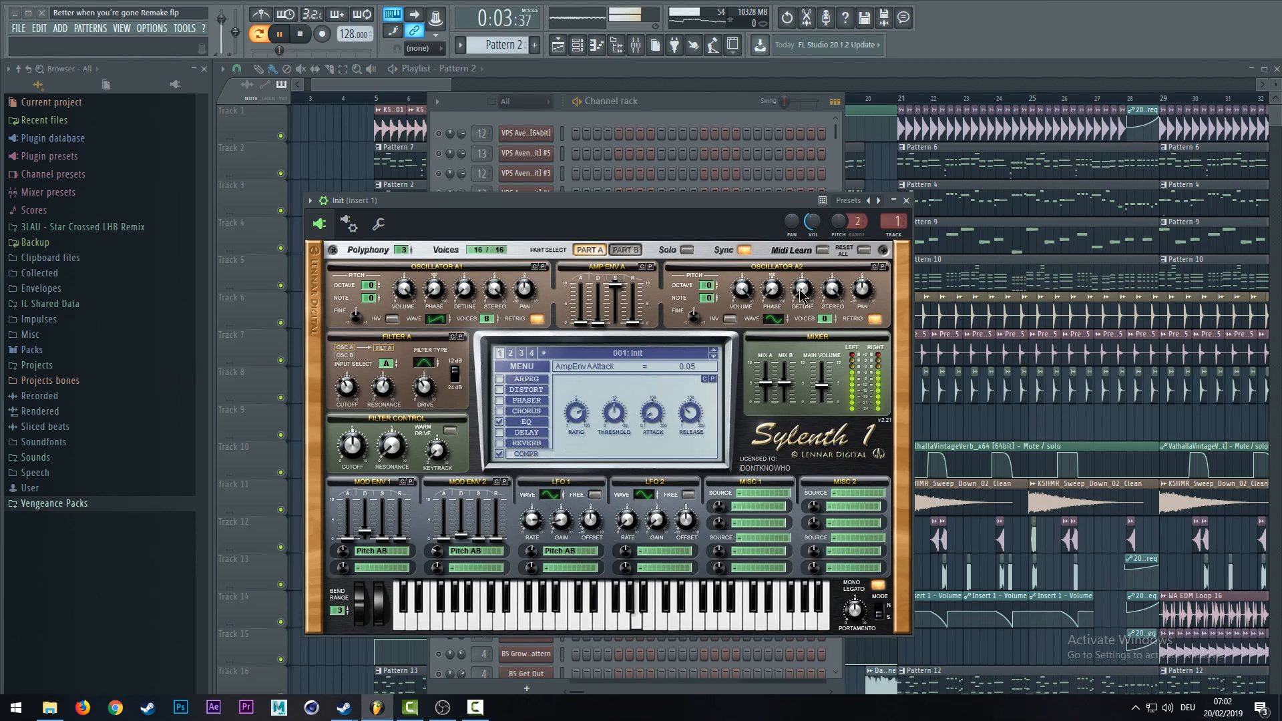
left_click(906, 201)
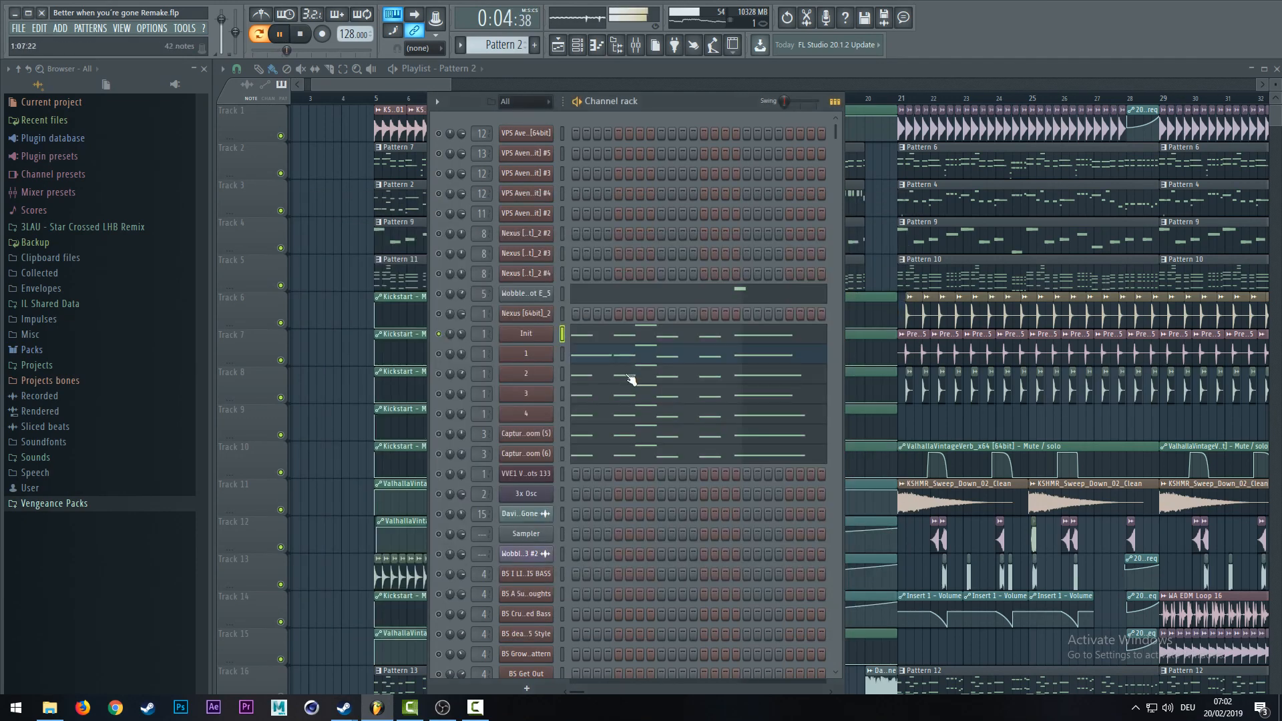
- Examine the Spire patch on channel 1, including its reverb settings
left_click(538, 356)
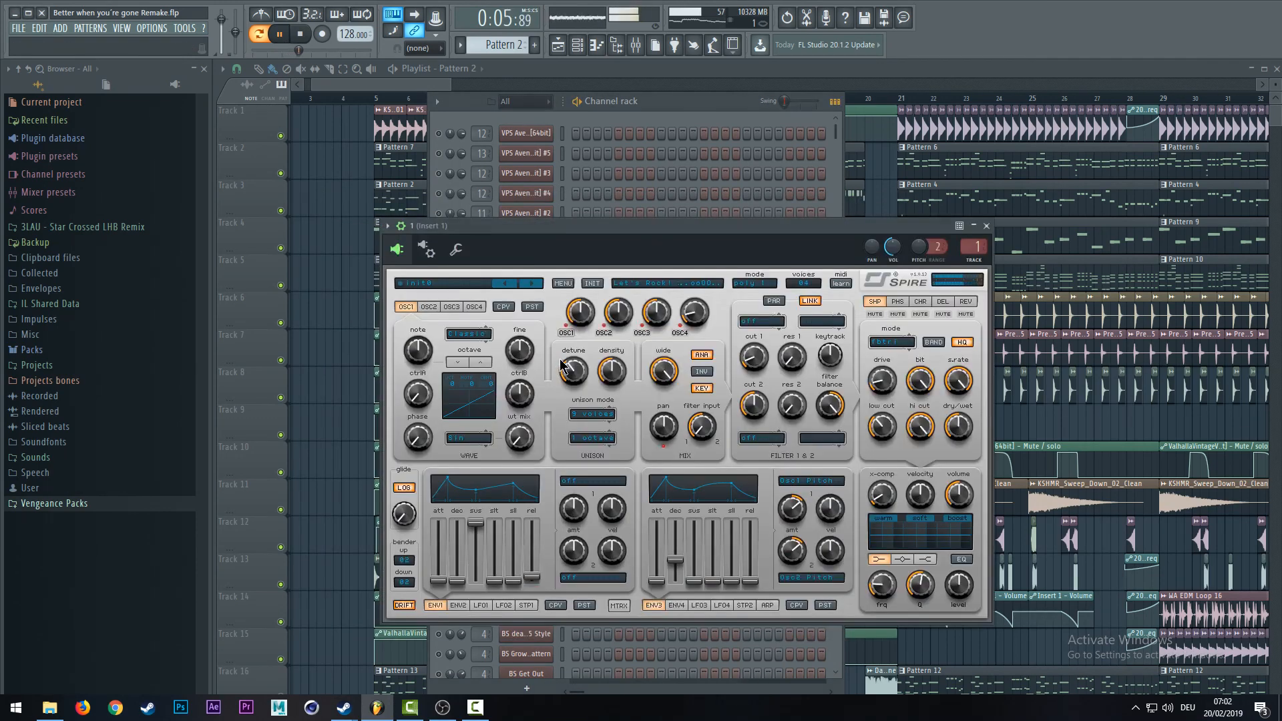
left_click(968, 302)
left_click(986, 226)
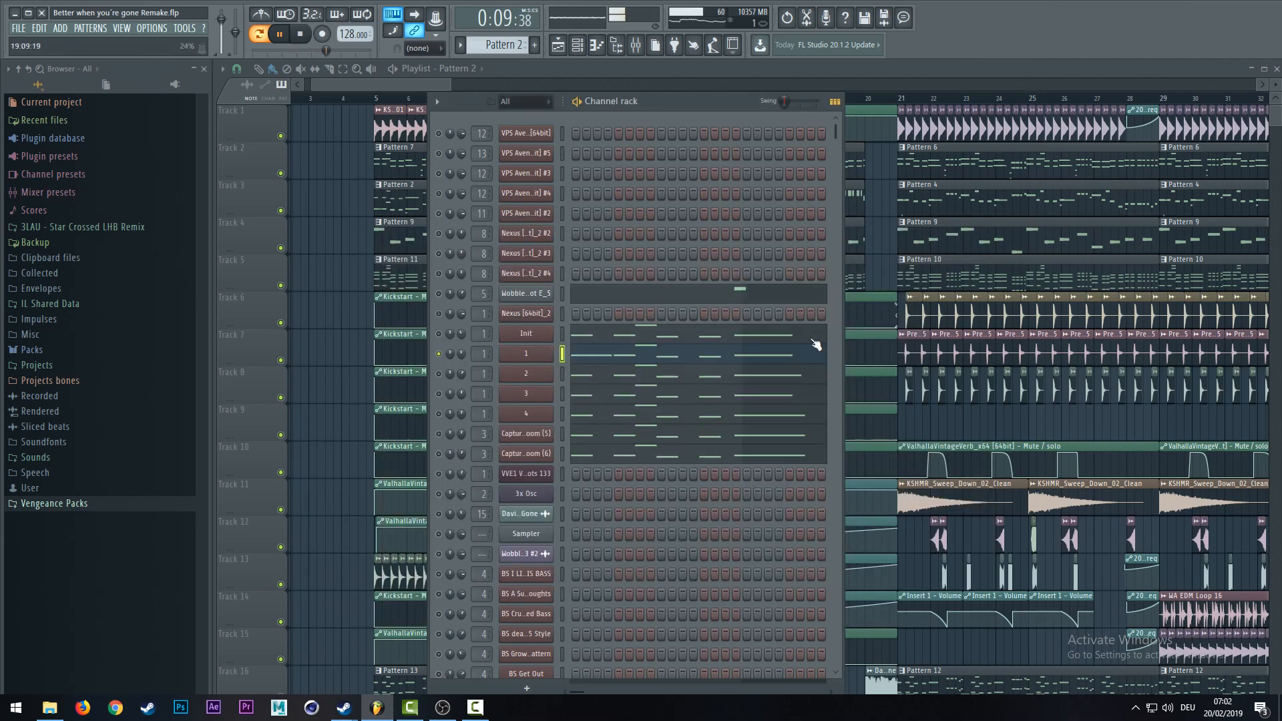
- Examine the Spire patch on channel 2, including its reverb settings
left_click(526, 376)
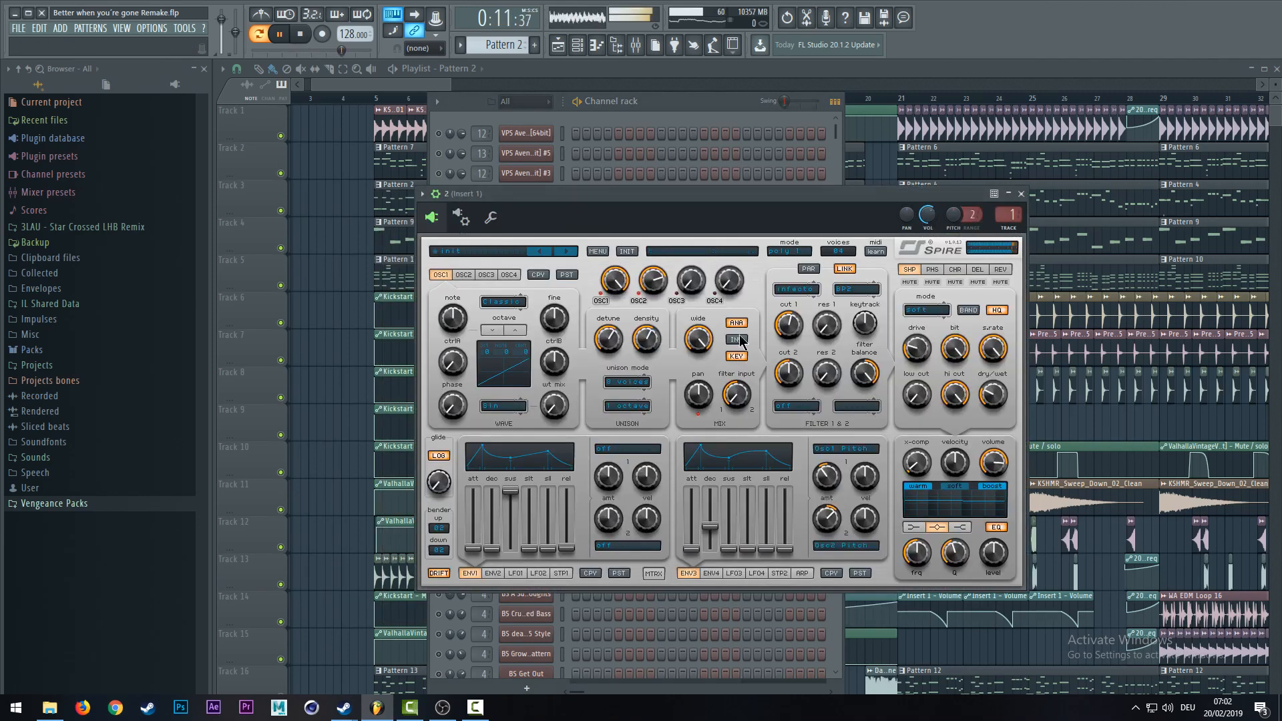
left_click(1001, 270)
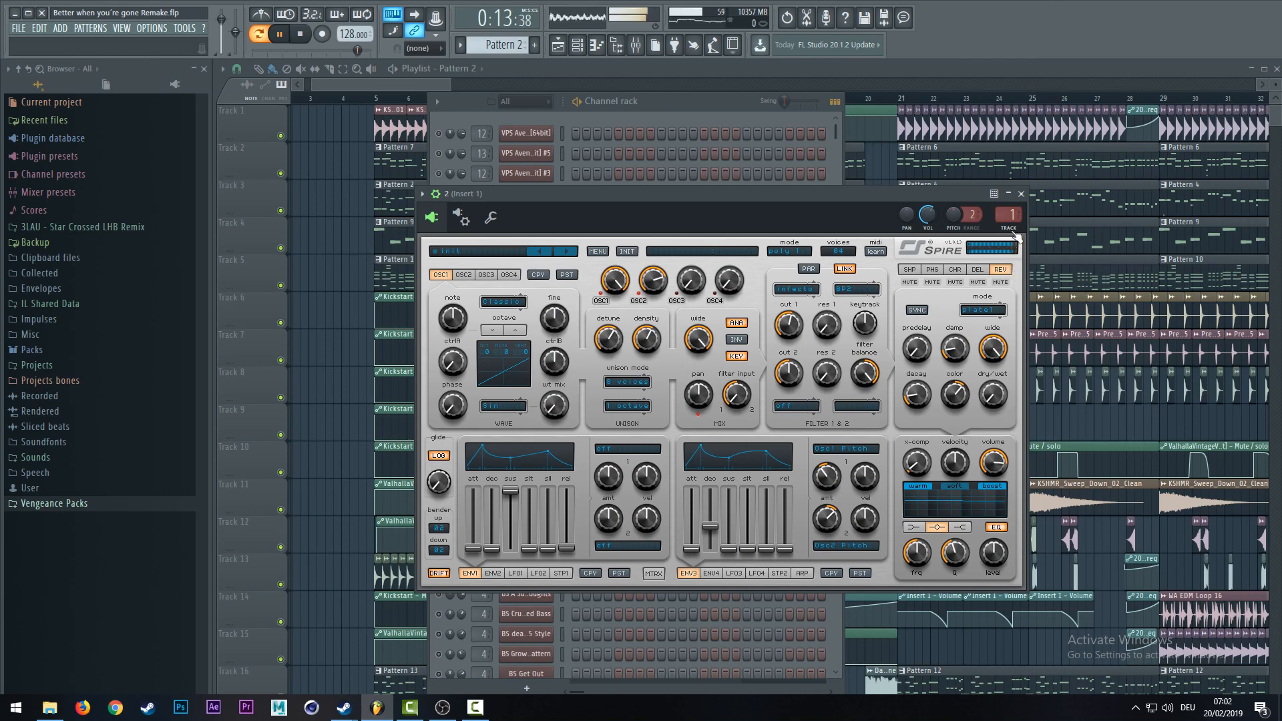
key("Escape")
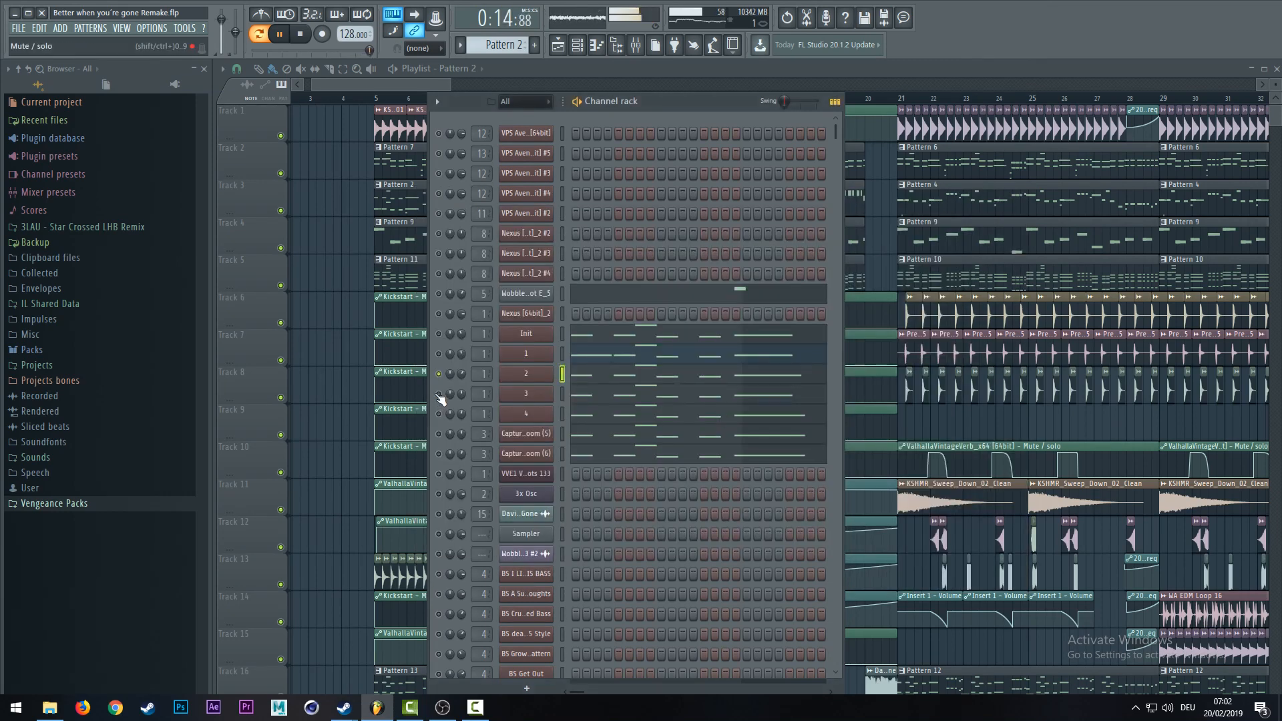
- Examine the main Spire settings on channels 3 and 4 one after the other
left_click(528, 395)
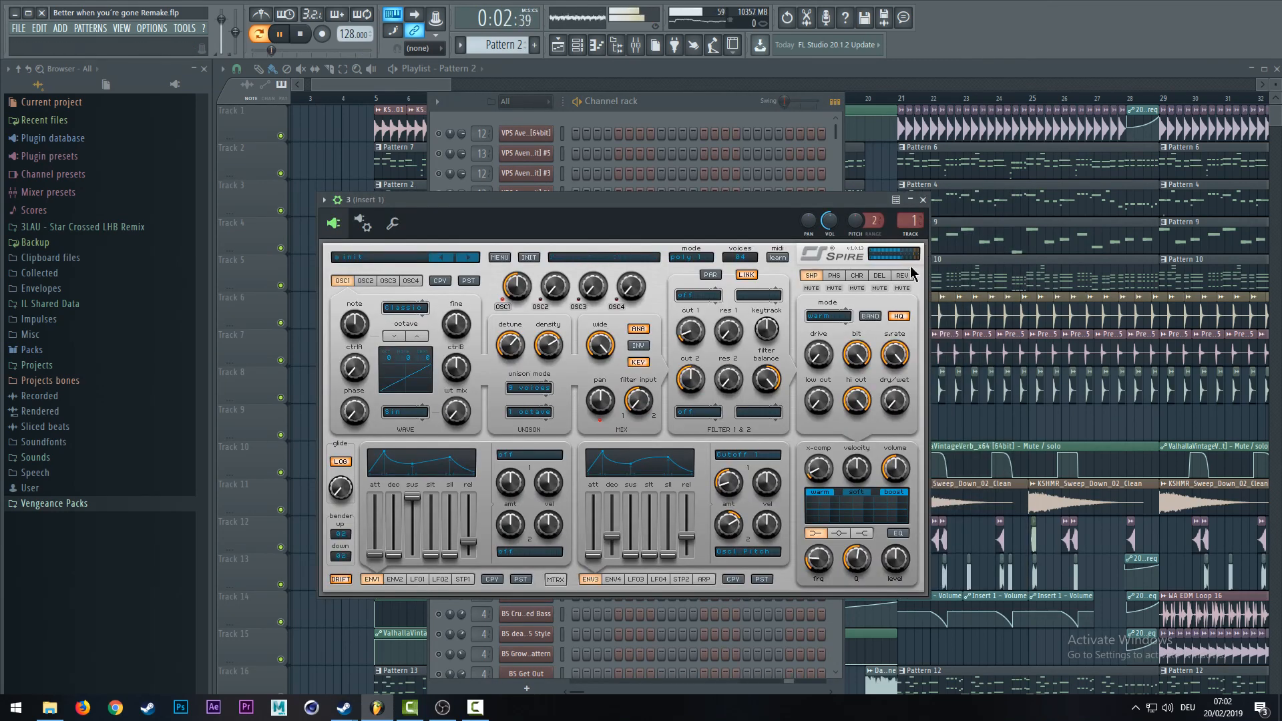
left_click(923, 201)
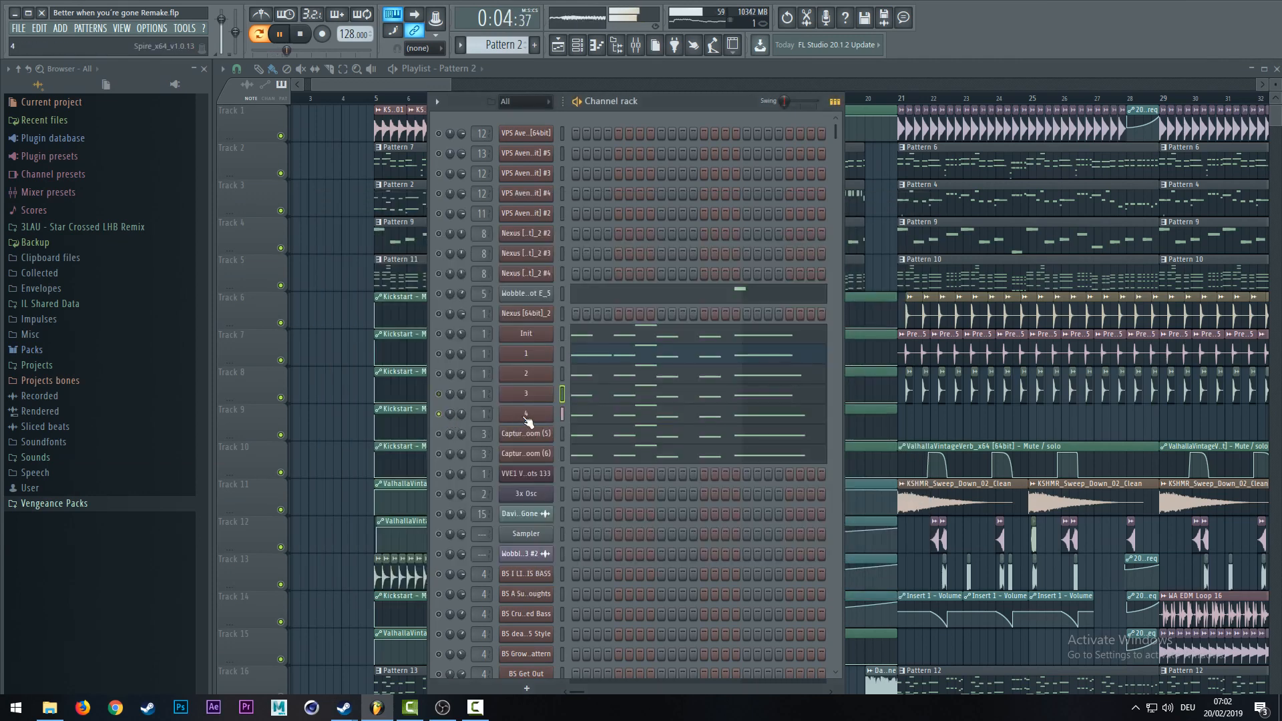
left_click(526, 415)
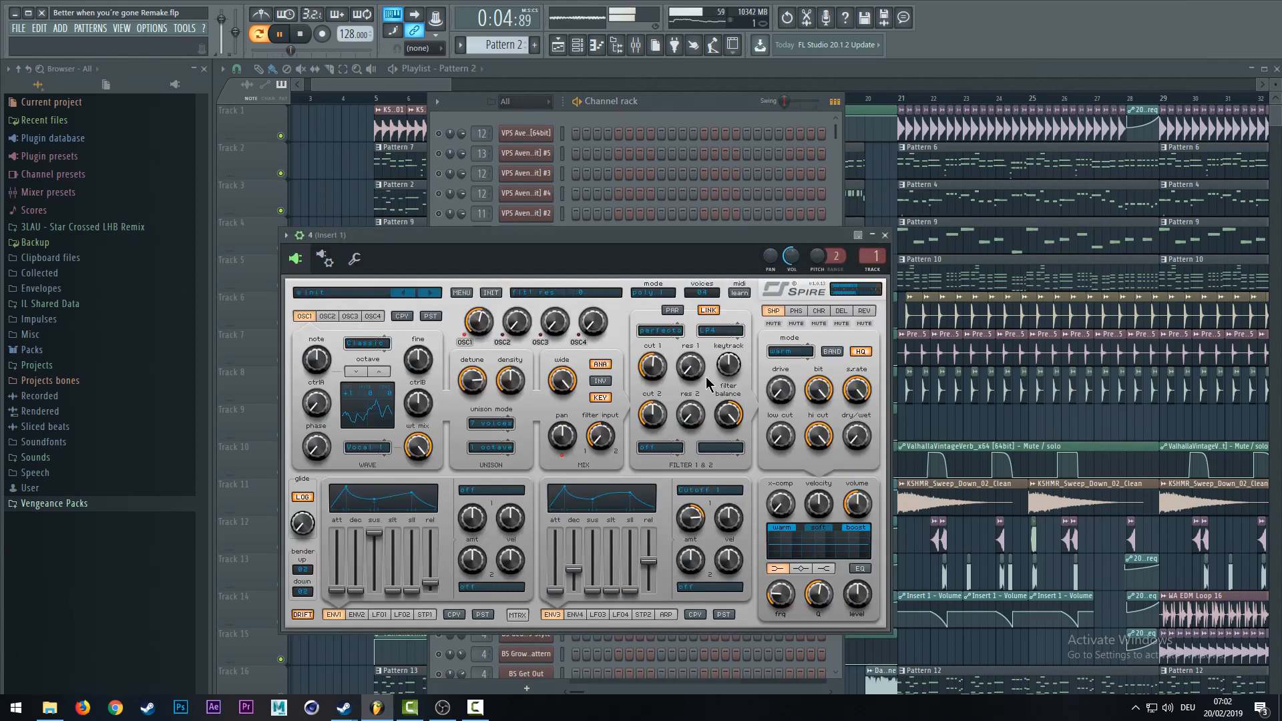
left_click(885, 235)
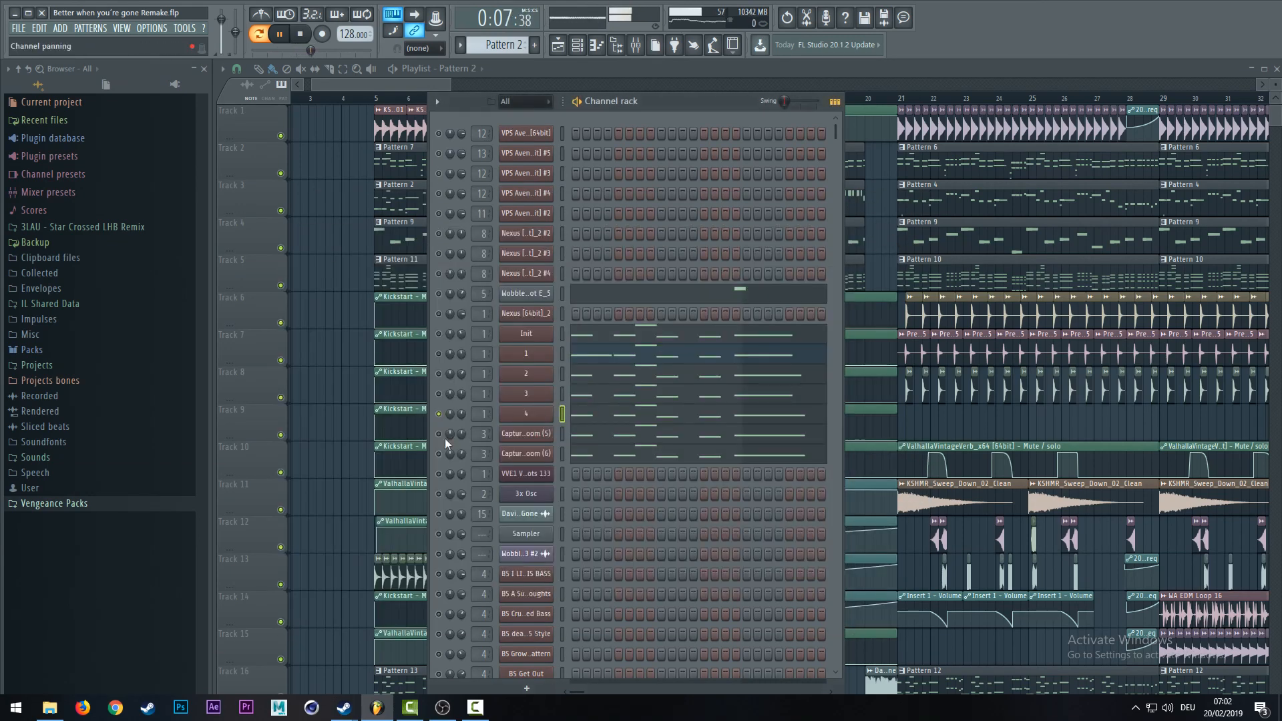
- Examine the chorus, EQ and compressor settings of the Sylenth1 patch on Capturam - Big Room (5)
left_click(536, 436)
left_click(561, 447)
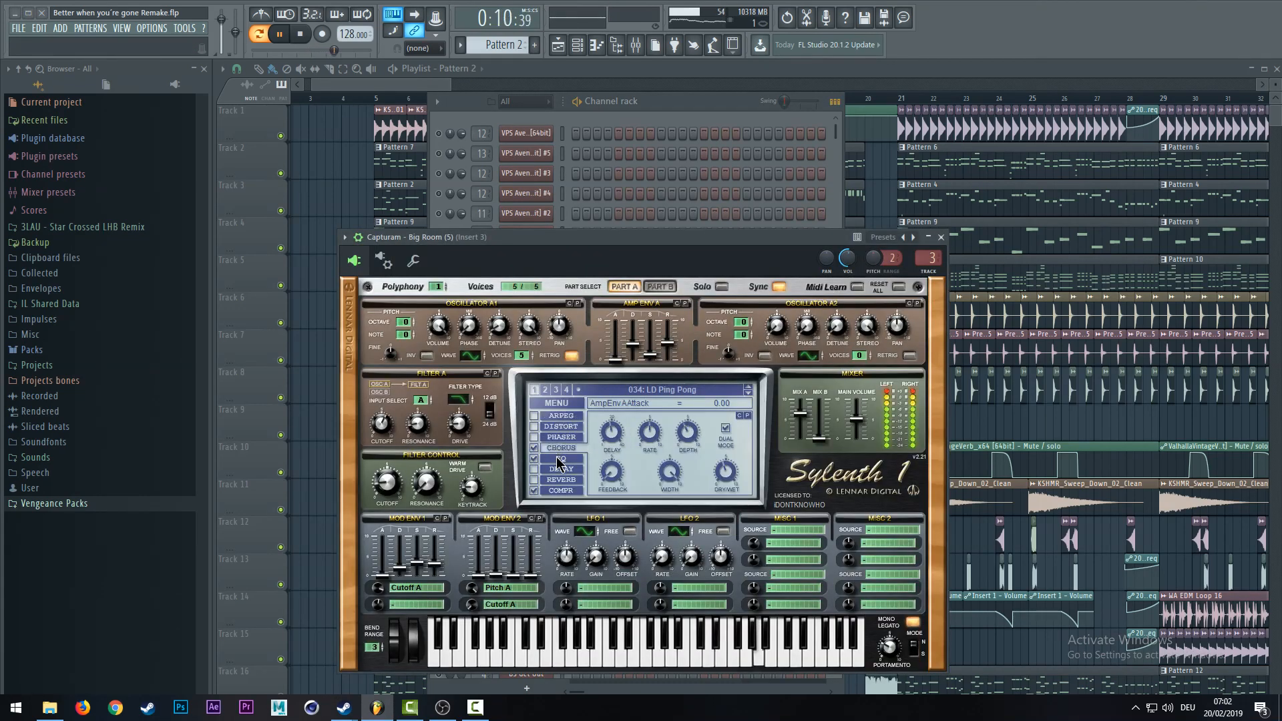
left_click(560, 458)
left_click(554, 491)
key("Escape")
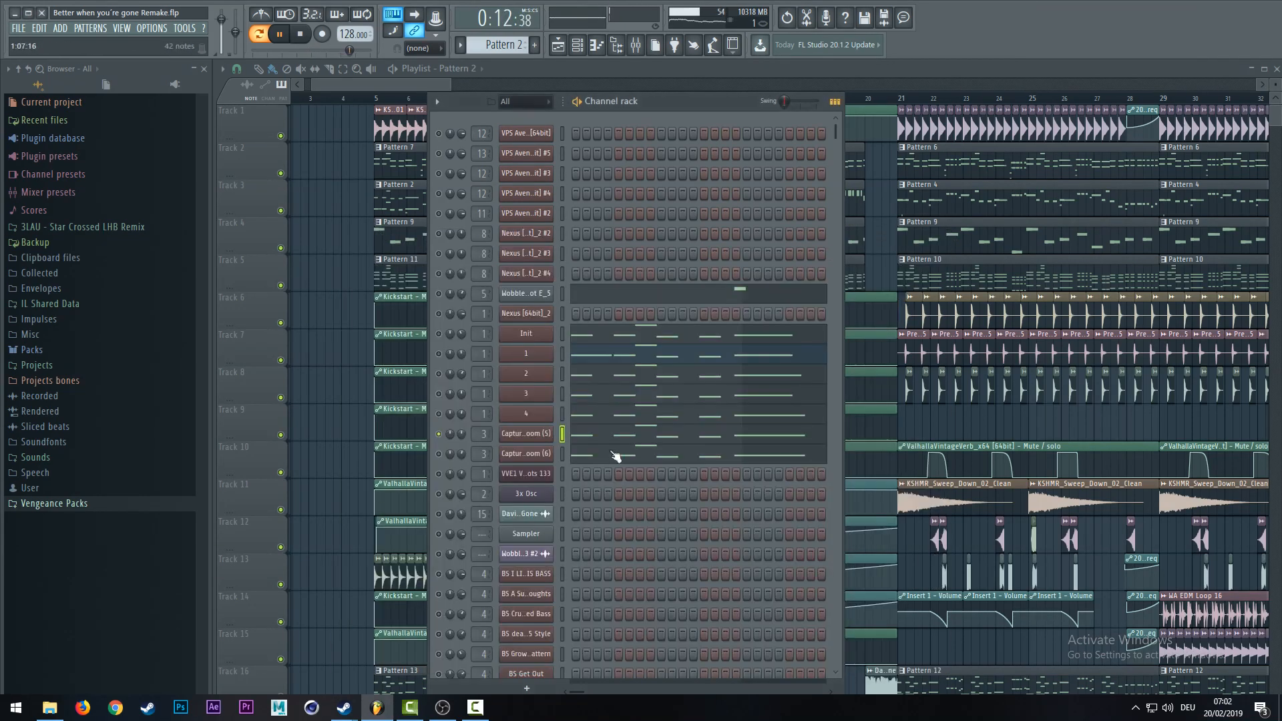
- Examine the phaser, chorus, EQ and compressor settings of the Sylenth1 patch on Capturam - Big Room (6), and stop playback
left_click(528, 458)
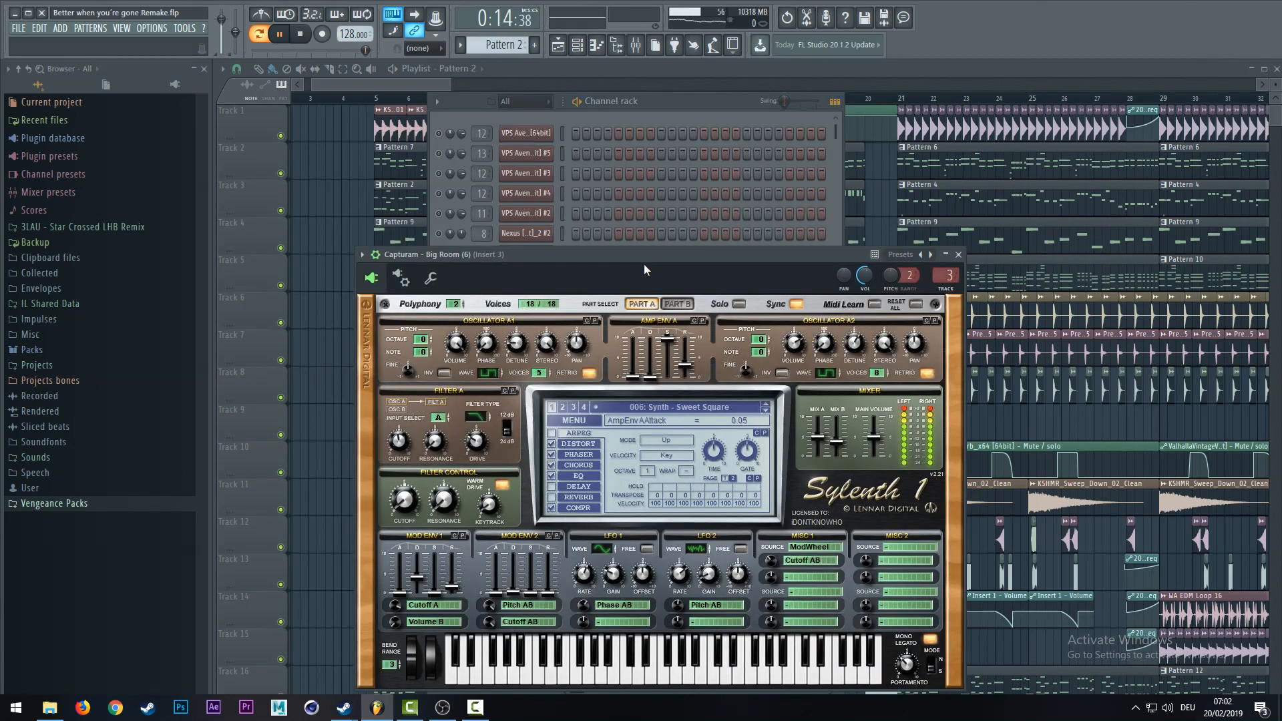
left_click_drag(643, 270, 621, 238)
left_click(556, 423)
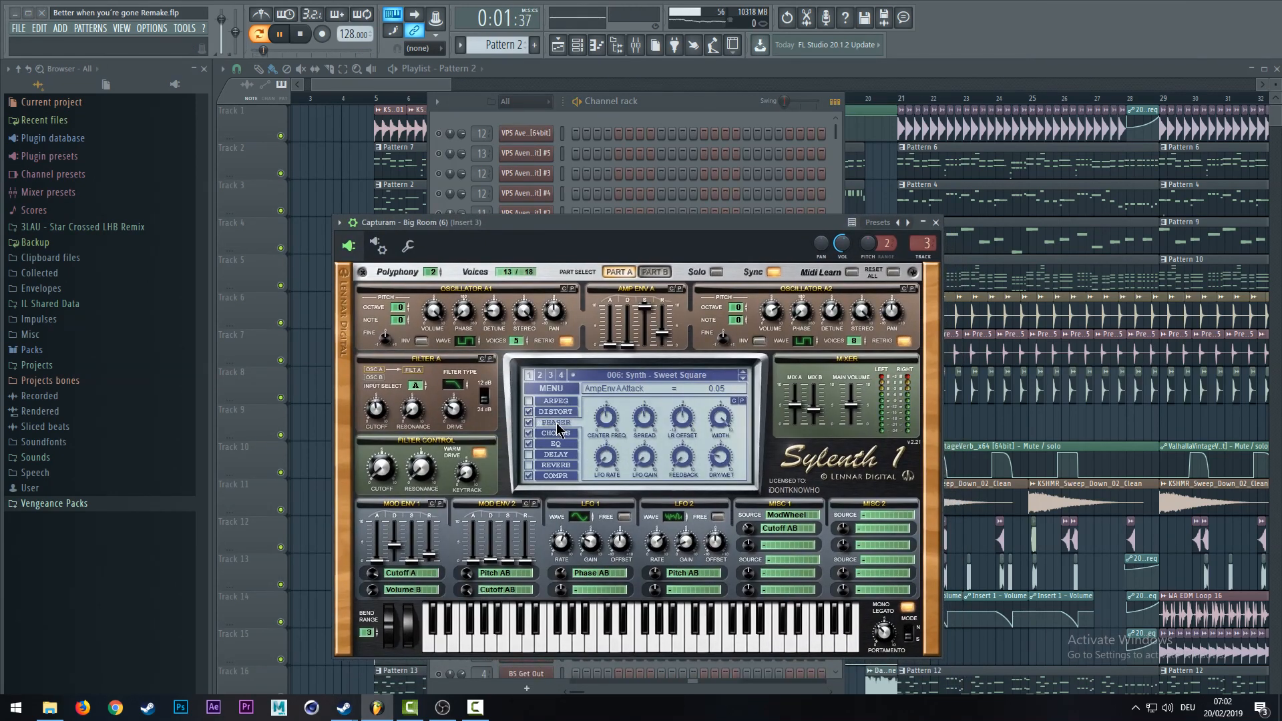
left_click(570, 435)
left_click(567, 445)
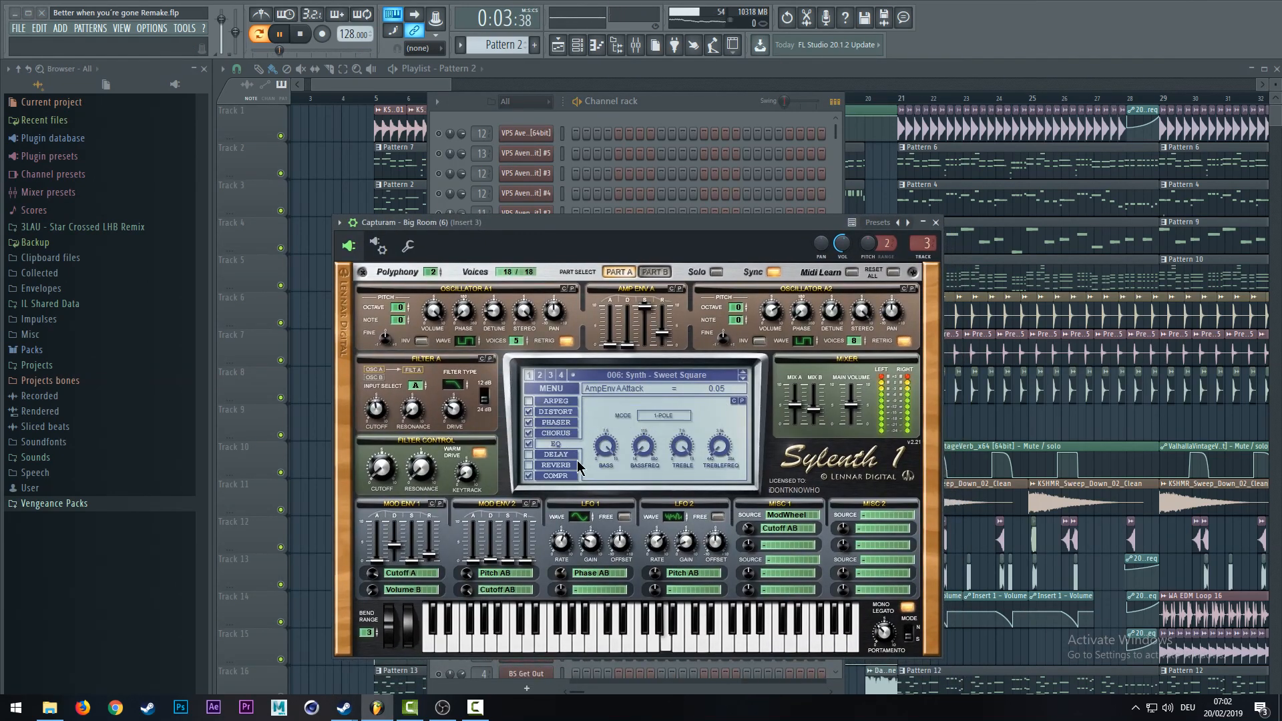
left_click(557, 475)
left_click(934, 223)
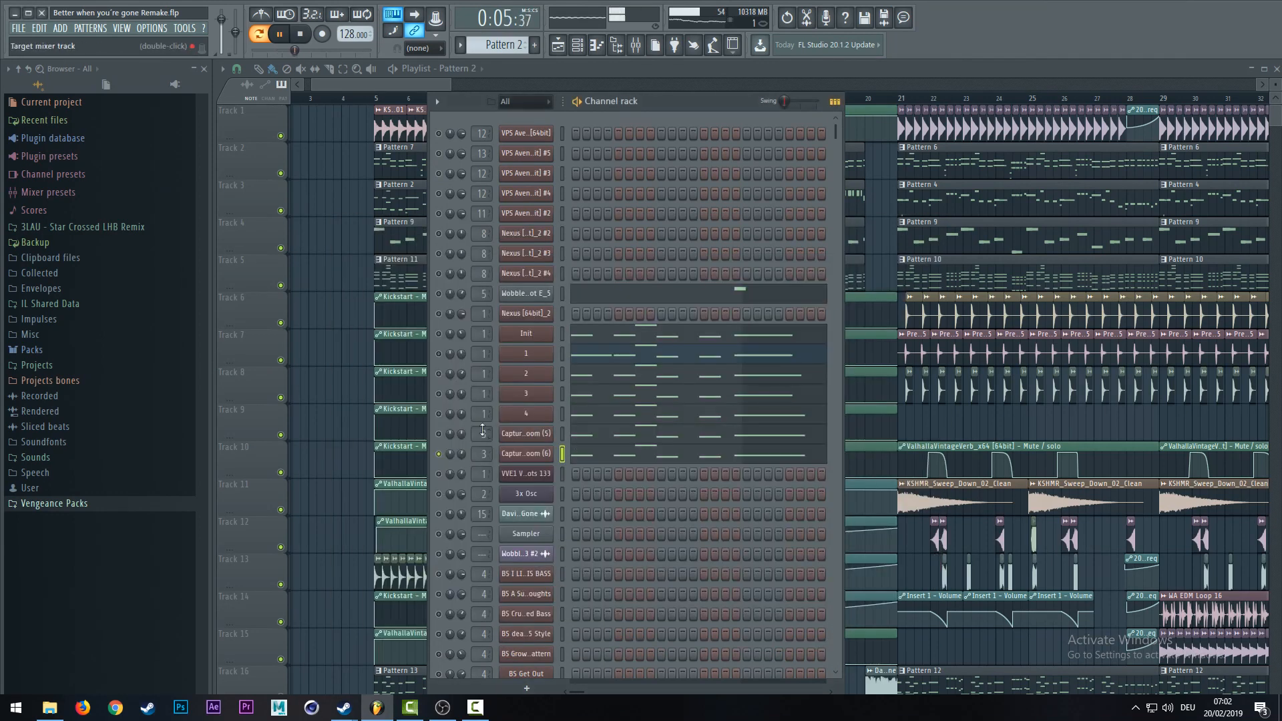
key("space")
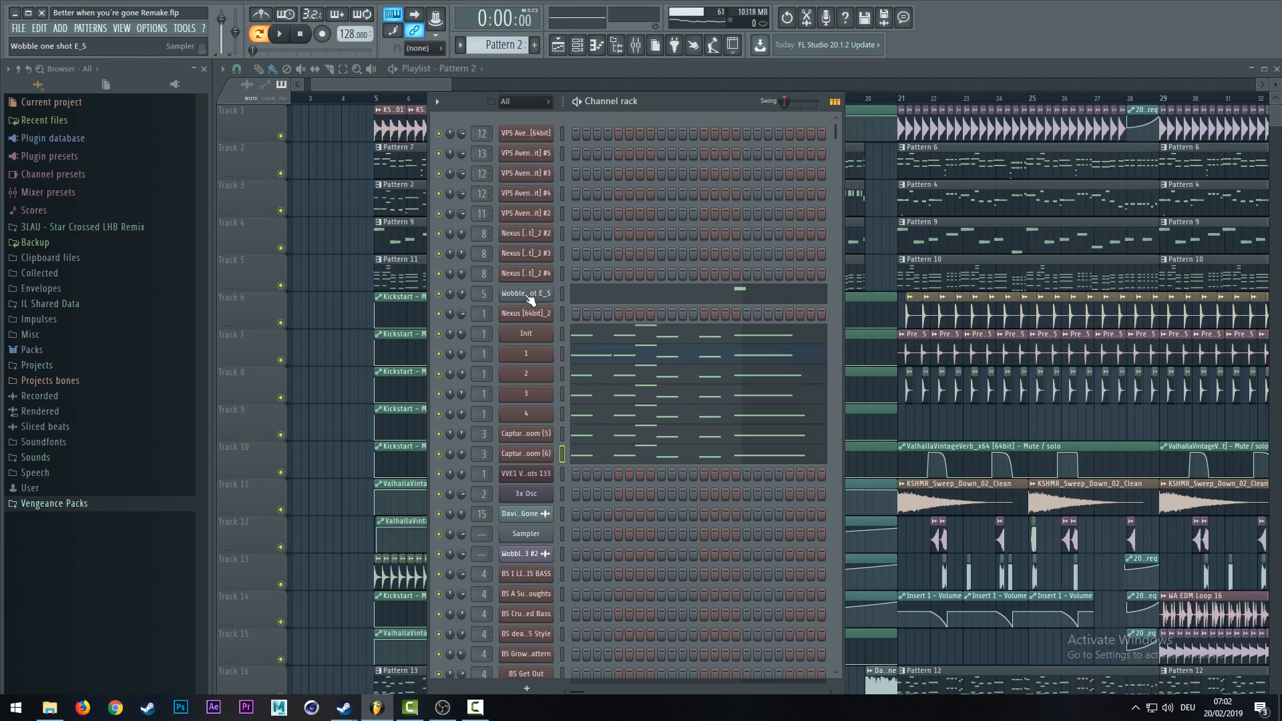
- Open the Wobble one shot E_5 notes in the piano roll and examine the first C5 note up close
left_click(740, 301)
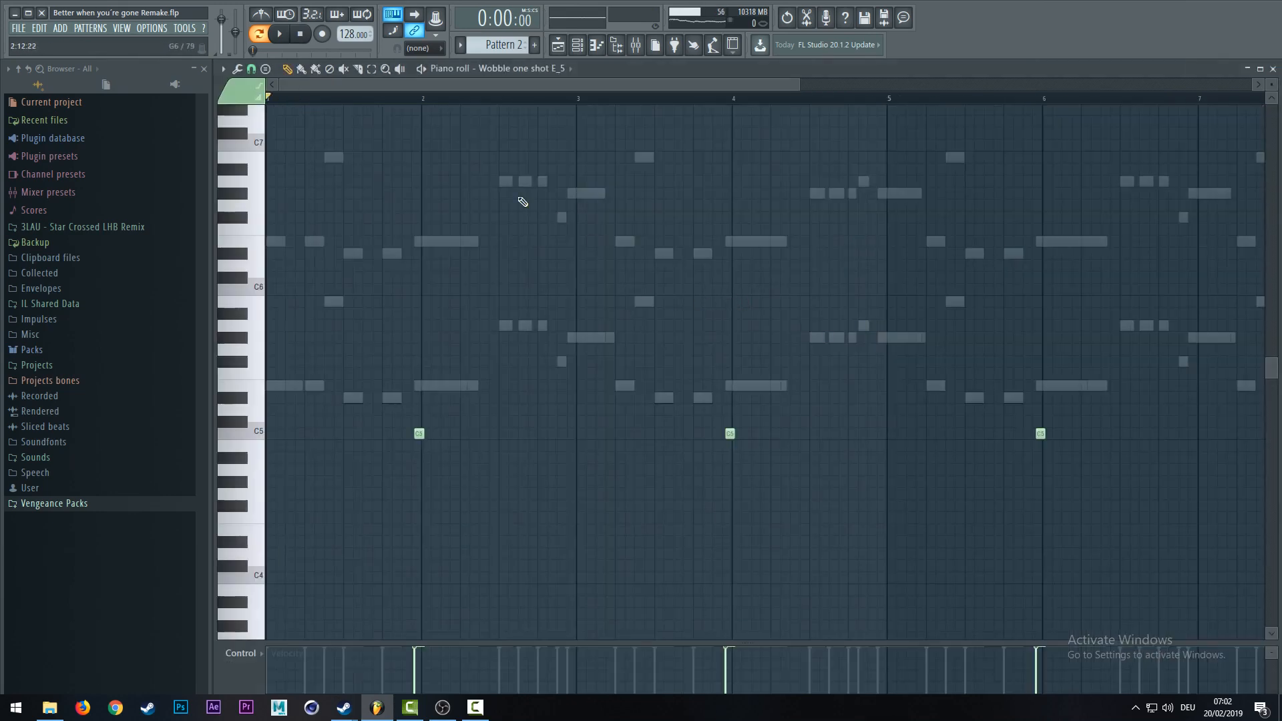
scroll(407, 105, "up", 5)
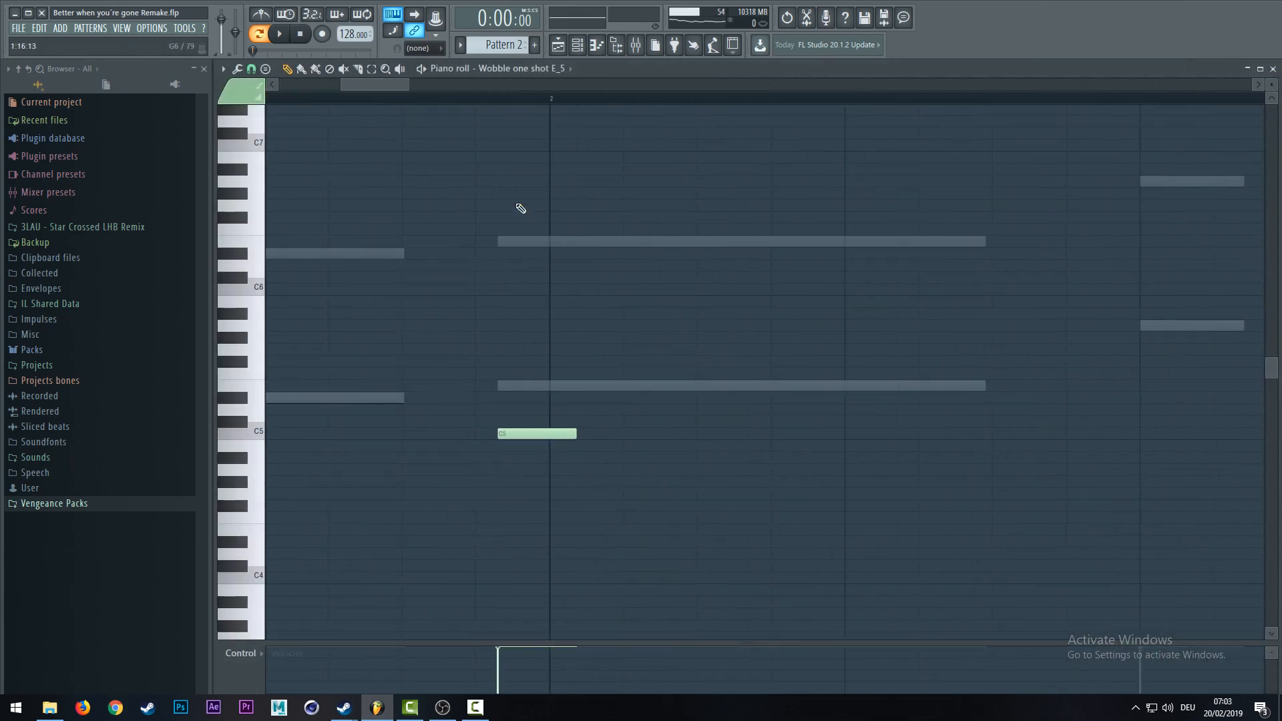
- Close the piano roll and examine the sampler settings of the Wobble one shot E_5 channel
scroll(569, 108, "down", 3)
left_click(1255, 71)
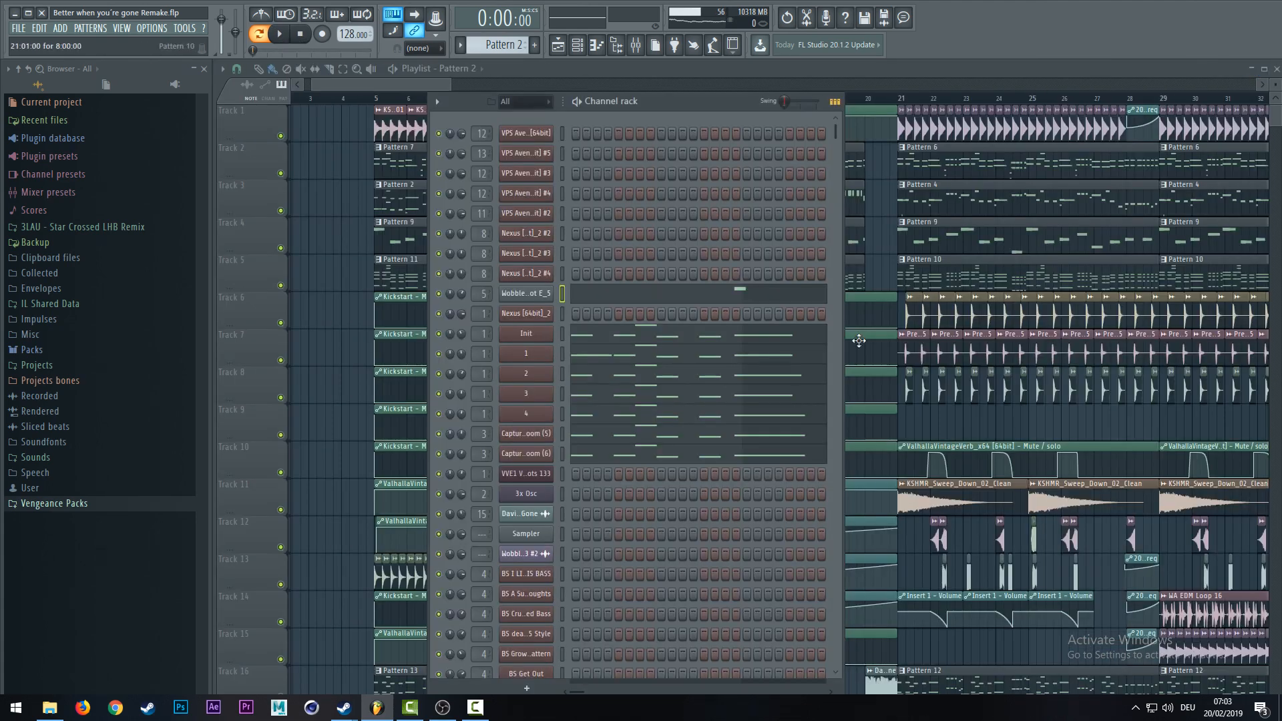
left_click(525, 294)
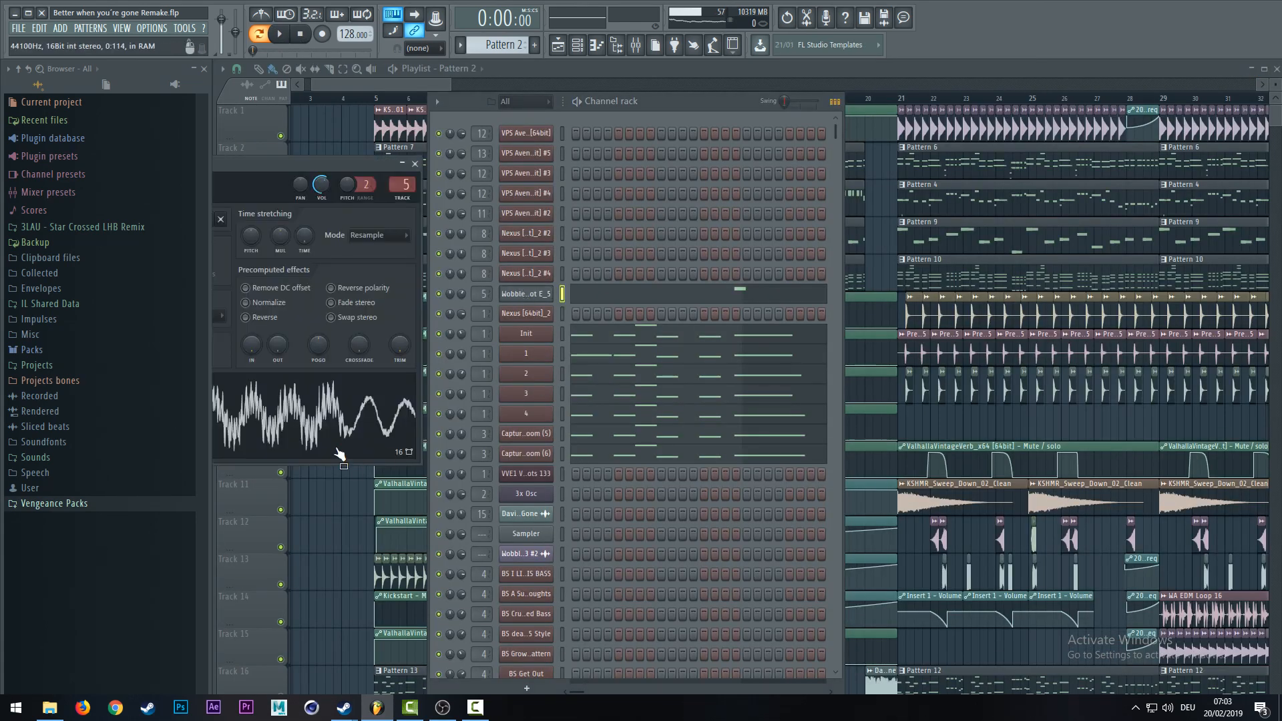
left_click(415, 163)
- Play Pattern 7 from the playlist, bring up its bass channels in the channel rack and stop playback
key("F6")
scroll(341, 209, "up", 3)
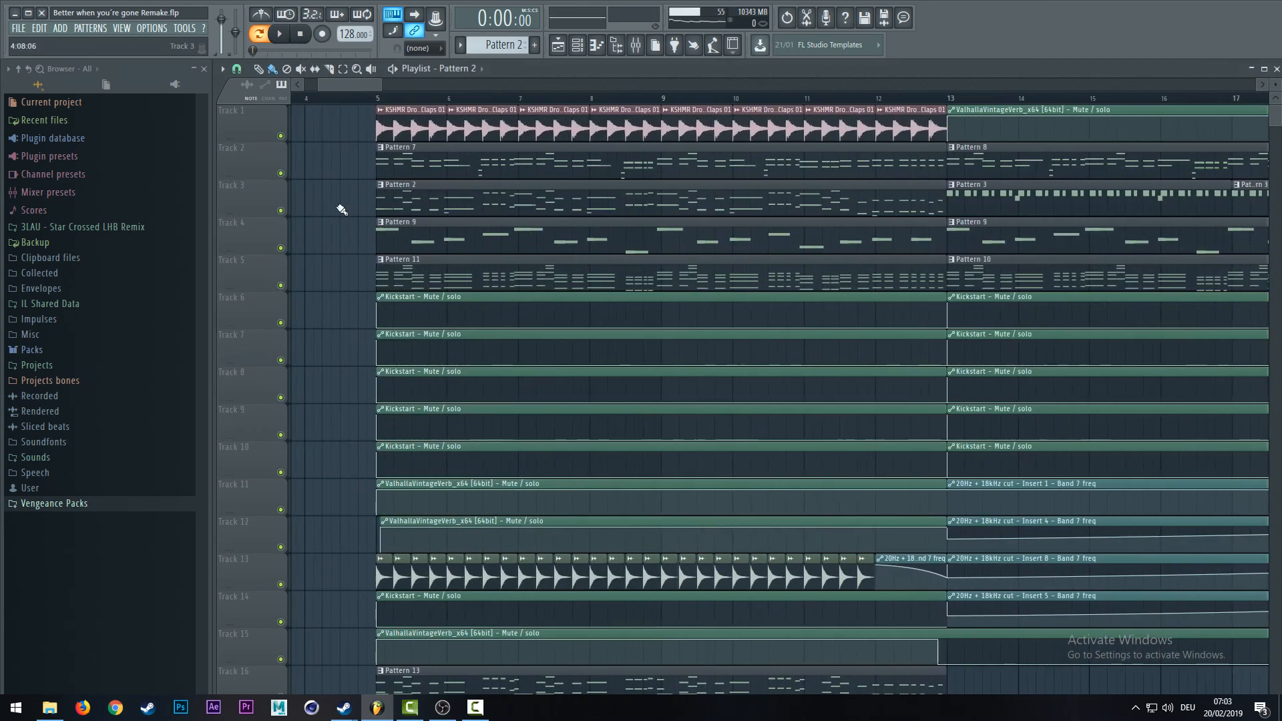
left_click(286, 42)
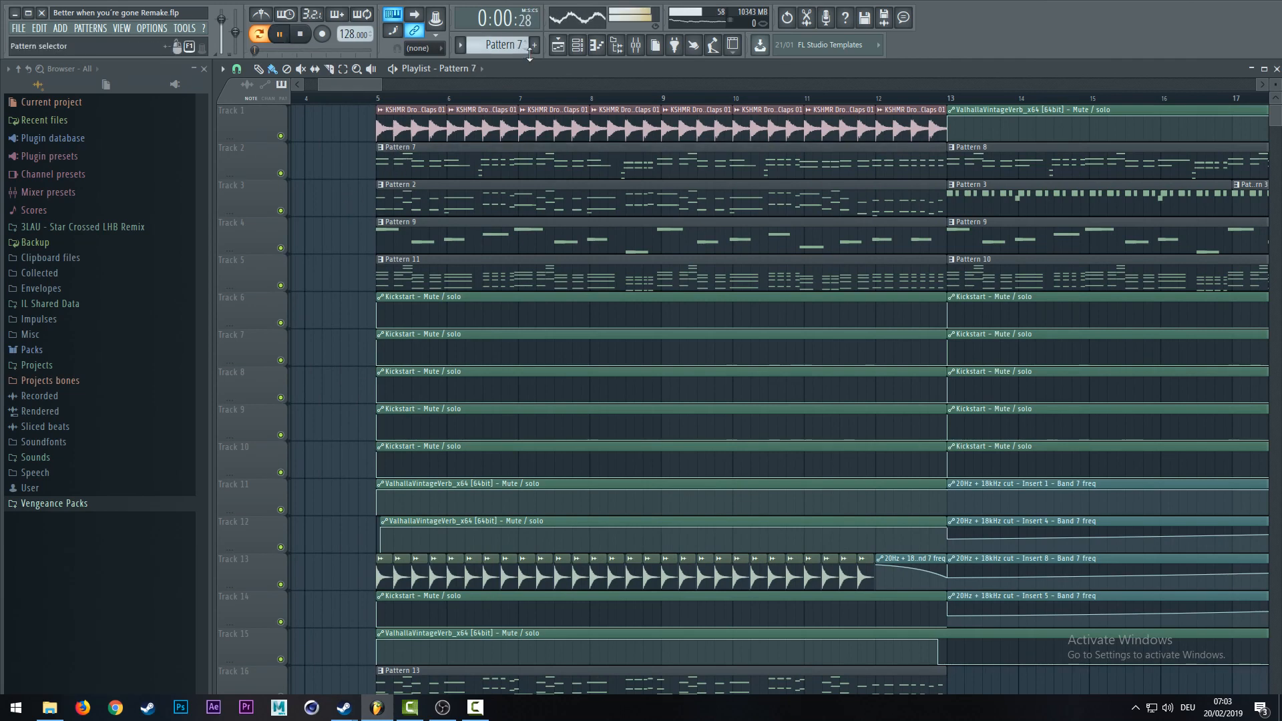
left_click(577, 44)
scroll(654, 345, "down", 1)
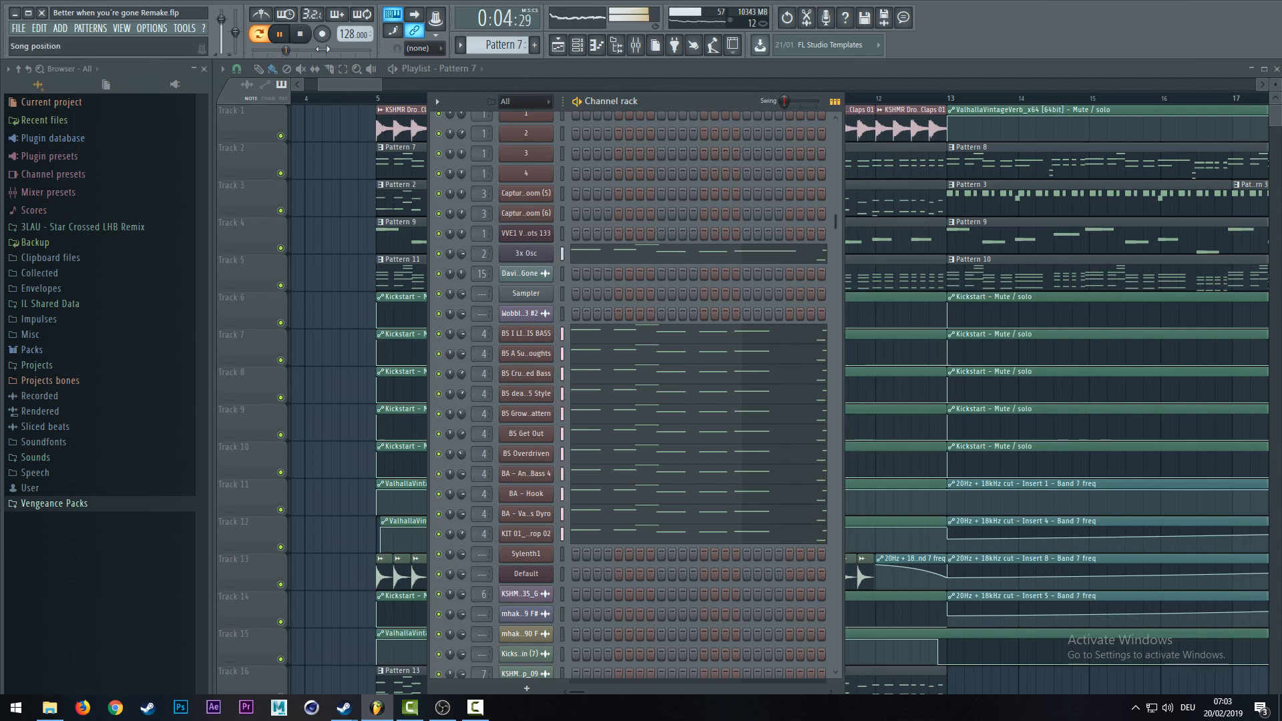
key("space")
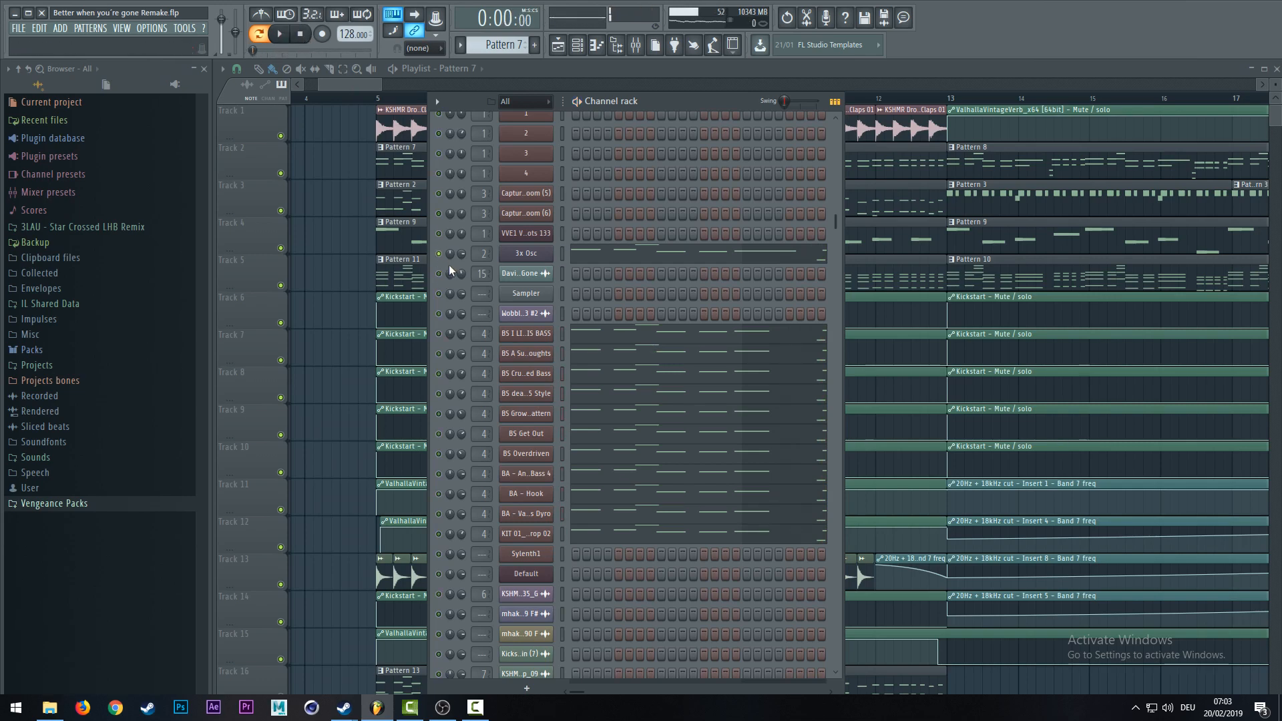
- Examine the oscillator settings of the 3x Osc channel and look briefly at the BS I LIKE THIS BASS instrument
left_click(524, 255)
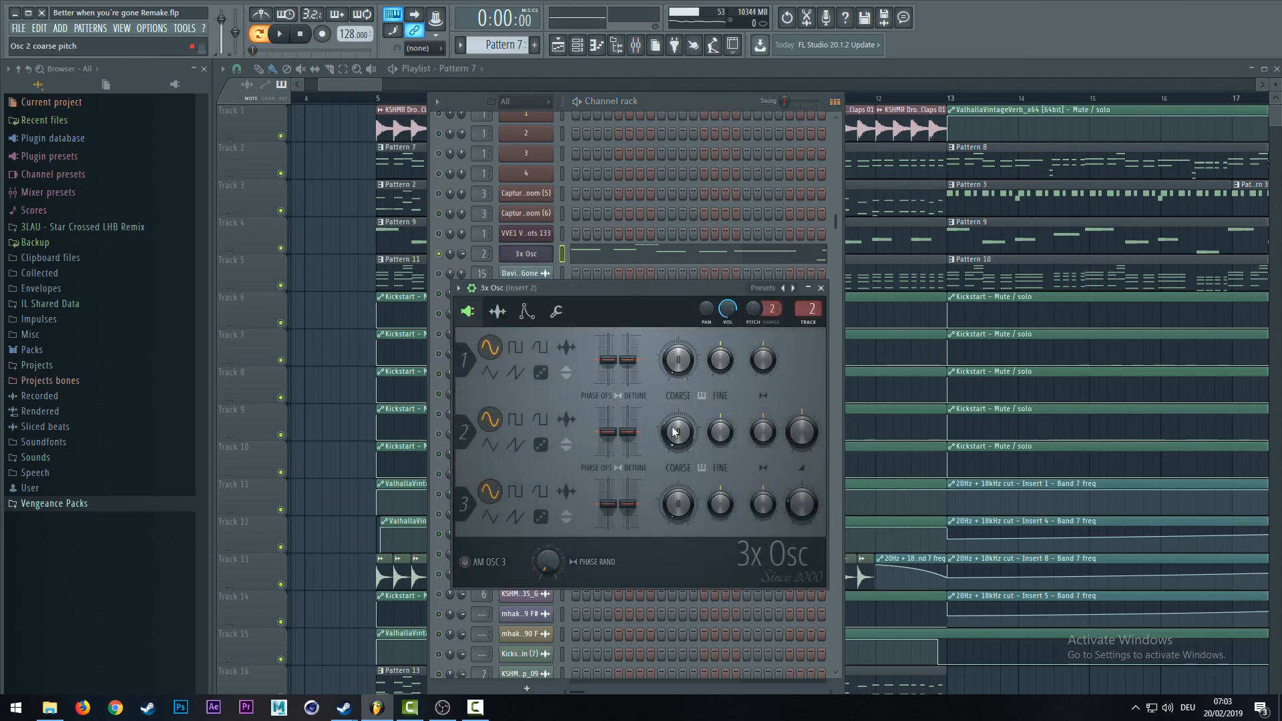
left_click(821, 288)
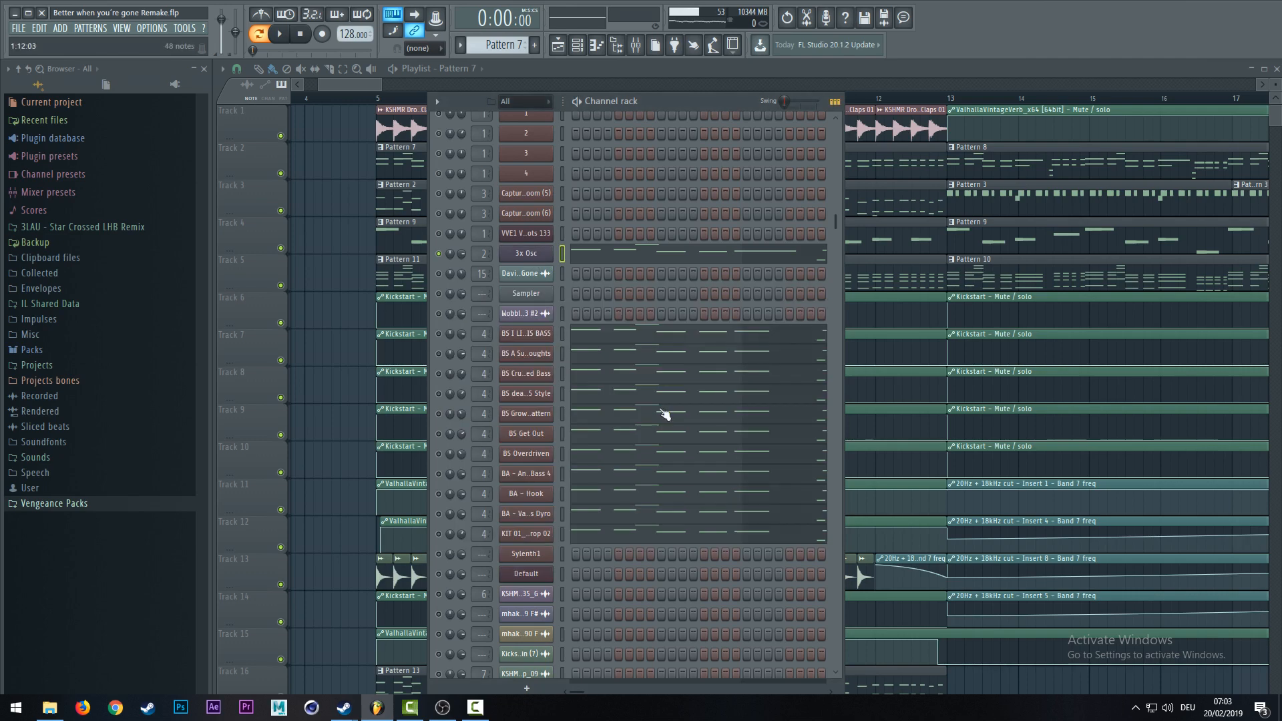
left_click(517, 334)
left_click(1004, 121)
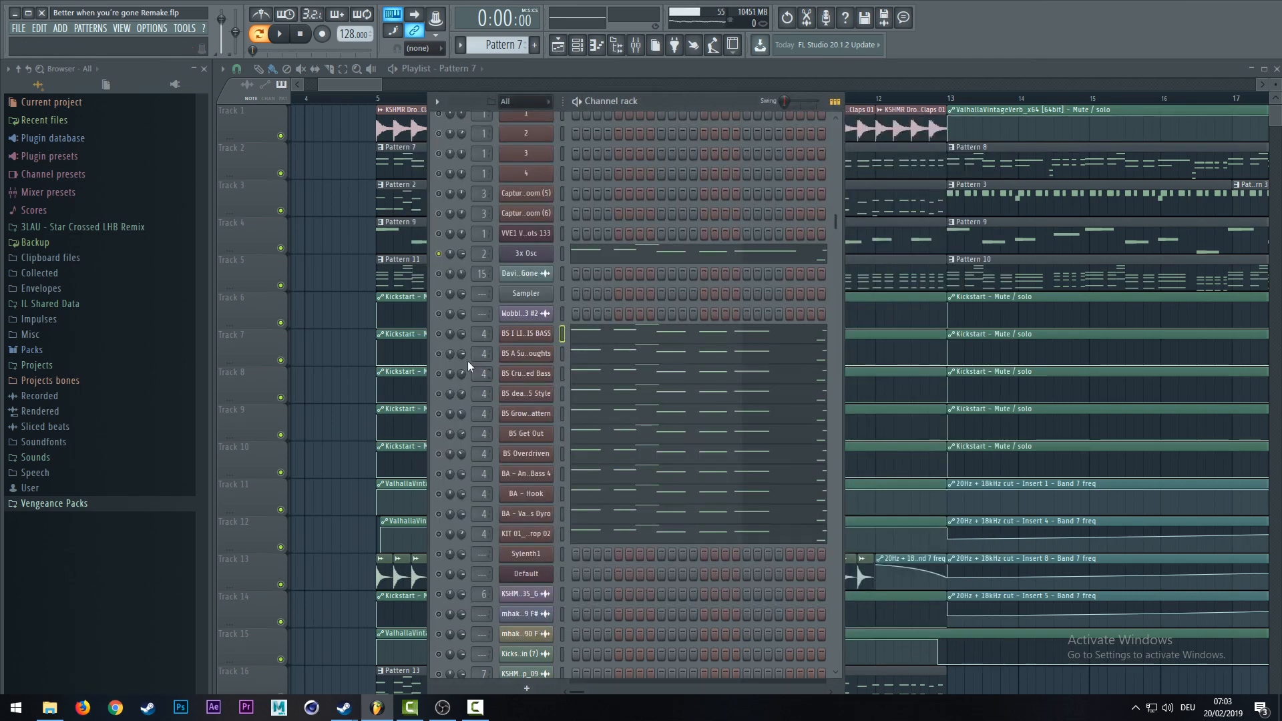
- Play Pattern 7 and examine the oscillator, effects, matrix and global settings of the Serum patch BS I LIKE THIS BASS
left_click(284, 37)
left_click(526, 334)
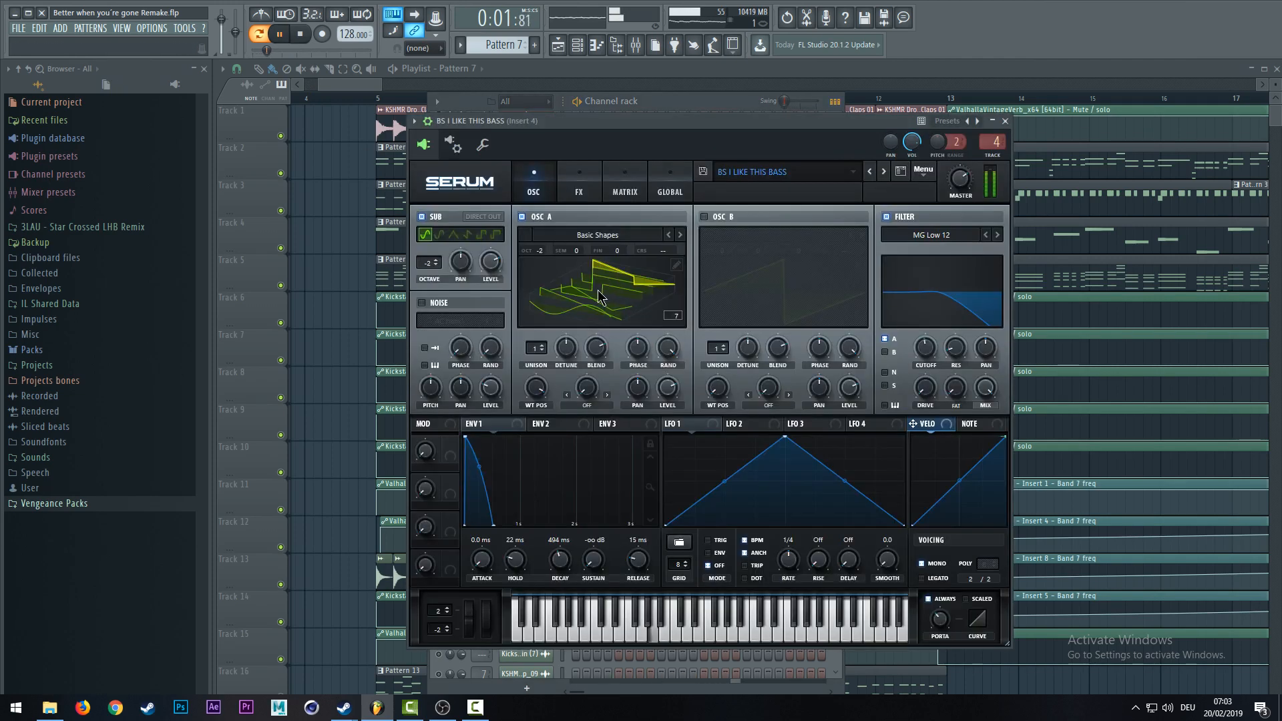
left_click(579, 180)
left_click(616, 186)
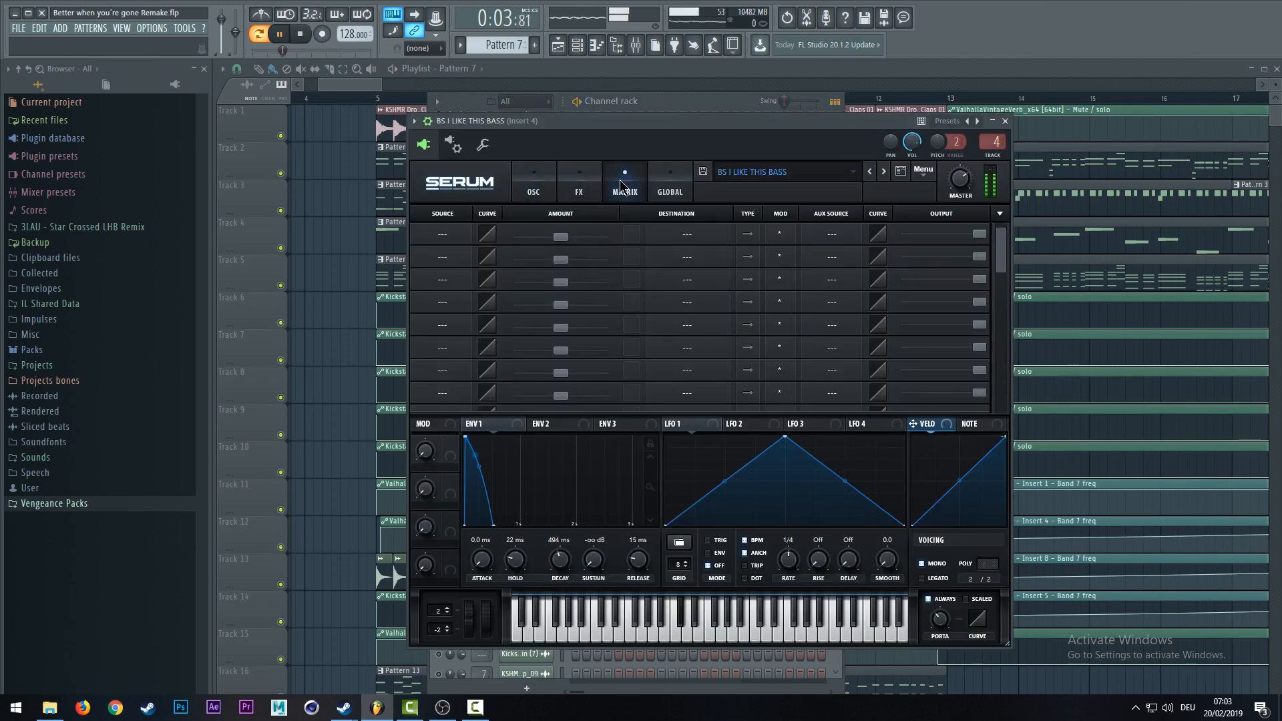
left_click(669, 191)
left_click(541, 190)
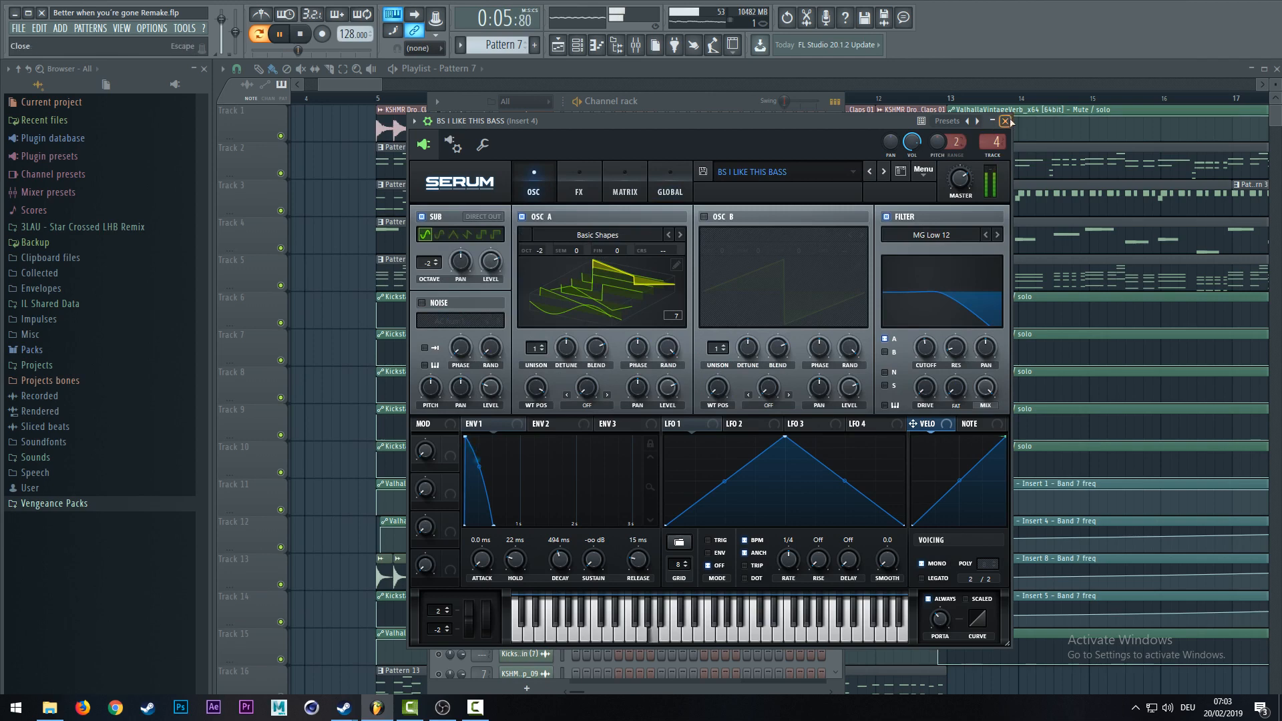
left_click(1005, 121)
- Examine the oscillator and effects settings of the Serum patch BS A Sub For Your Thoughts
left_click(509, 360)
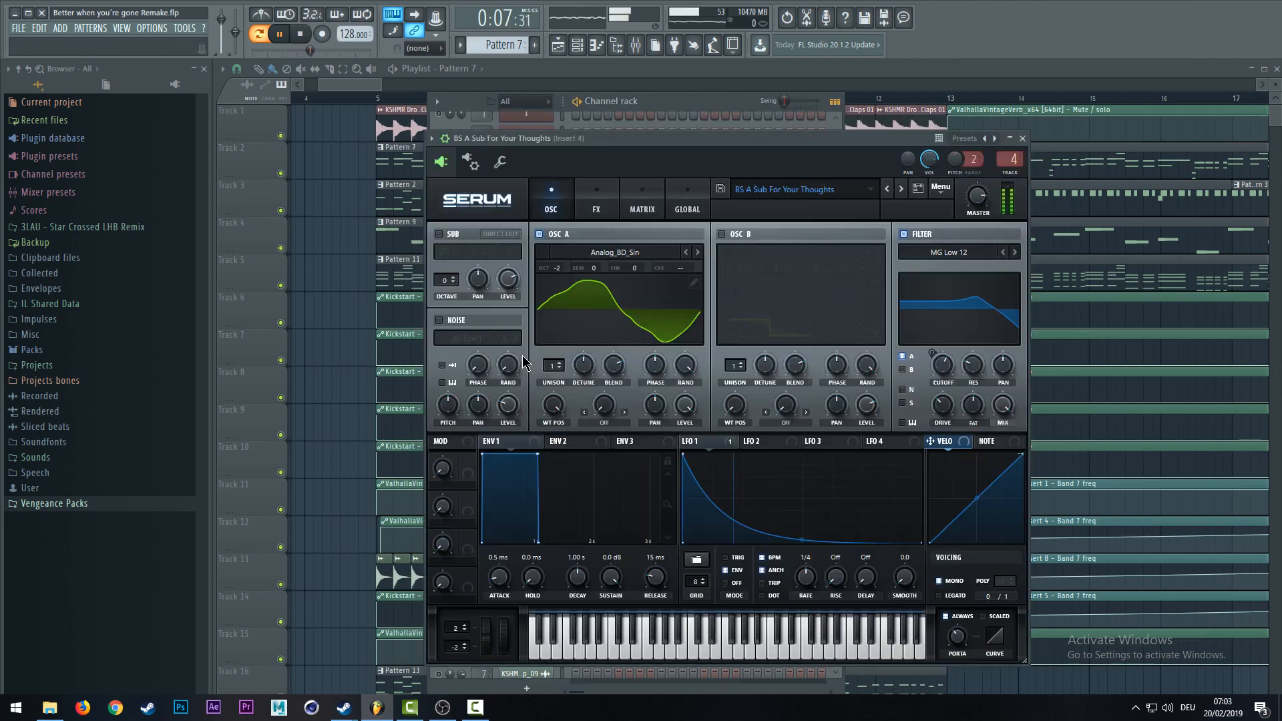
left_click(596, 206)
left_click(551, 200)
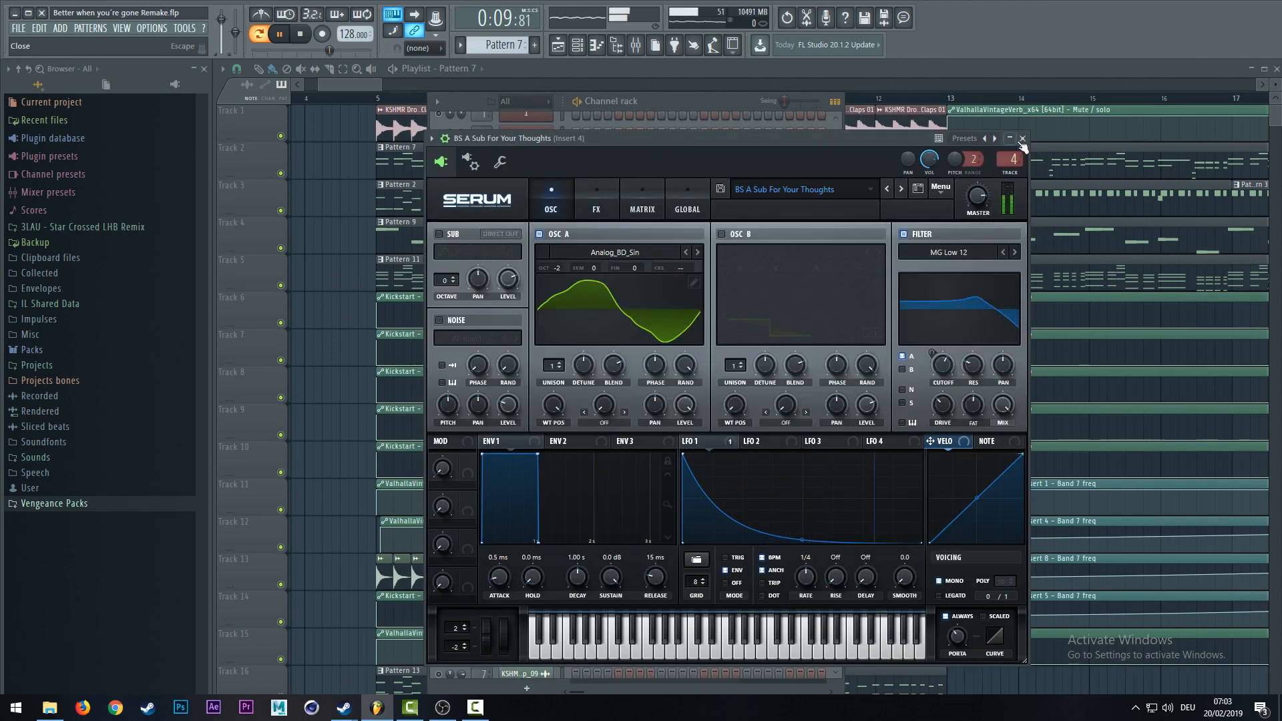
left_click(1022, 138)
- Solo the BS Crunchy Plucked Bass channel and examine its Serum effects, modulation matrix and oscillator settings
left_click(440, 373)
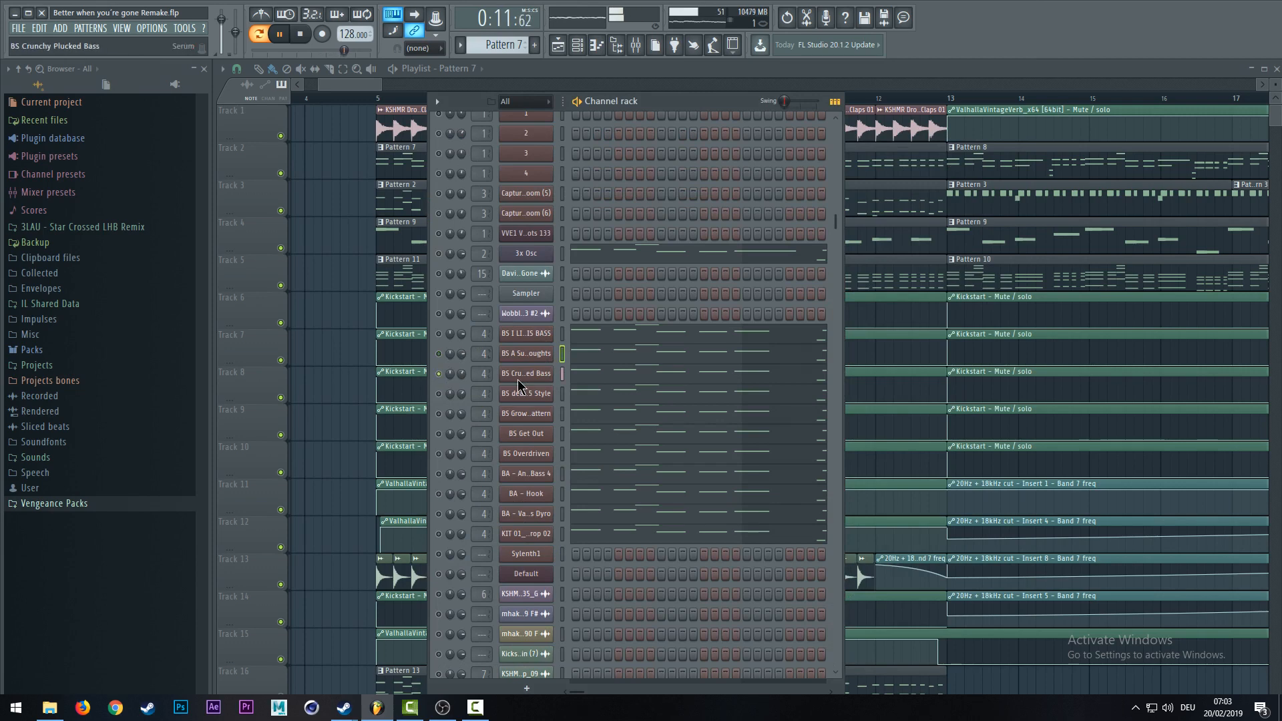
left_click(518, 375)
left_click(612, 221)
left_click(658, 222)
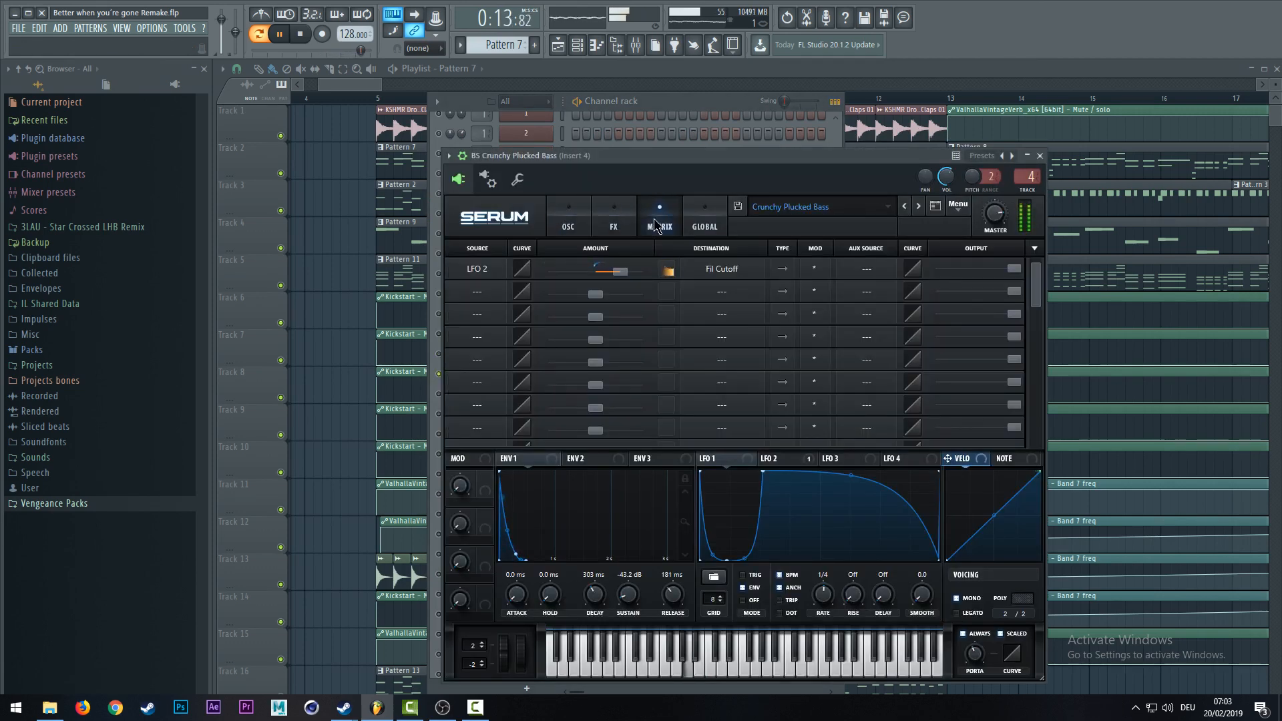
left_click(568, 224)
left_click(1039, 155)
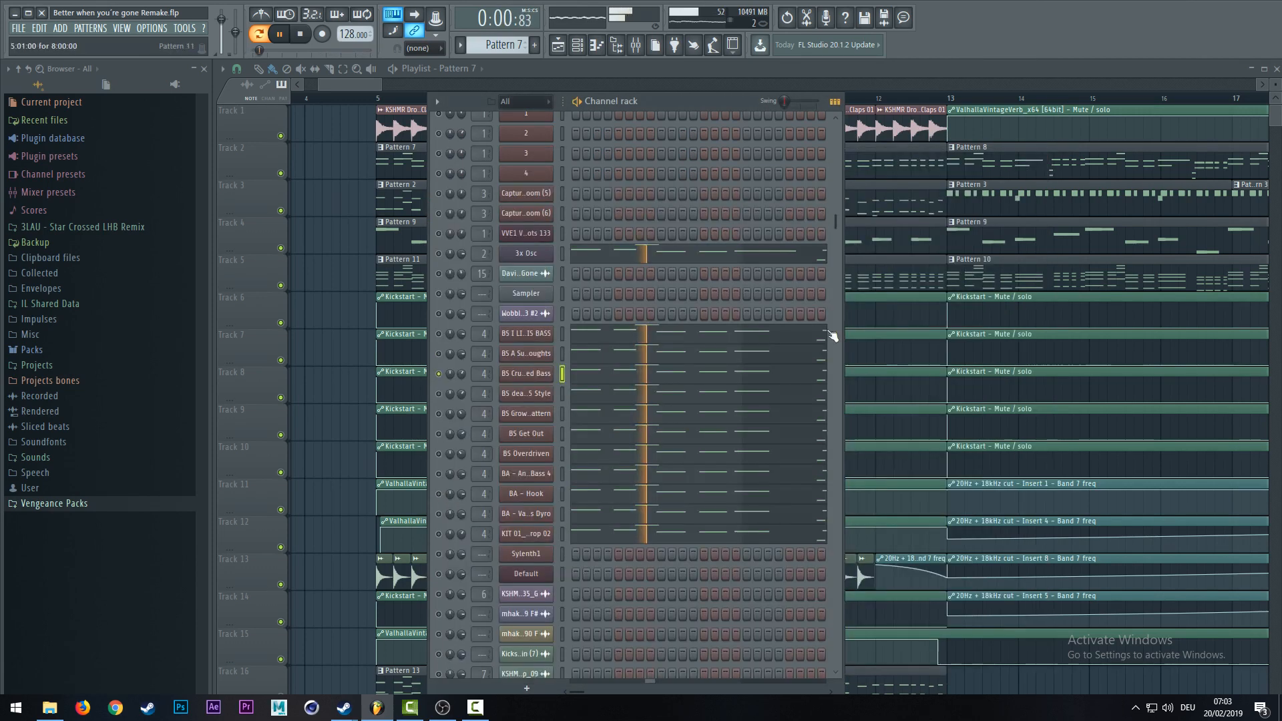
- Examine the effects, modulation matrix and oscillator settings of the Serum patch BS deadmau5 Style
left_click(510, 396)
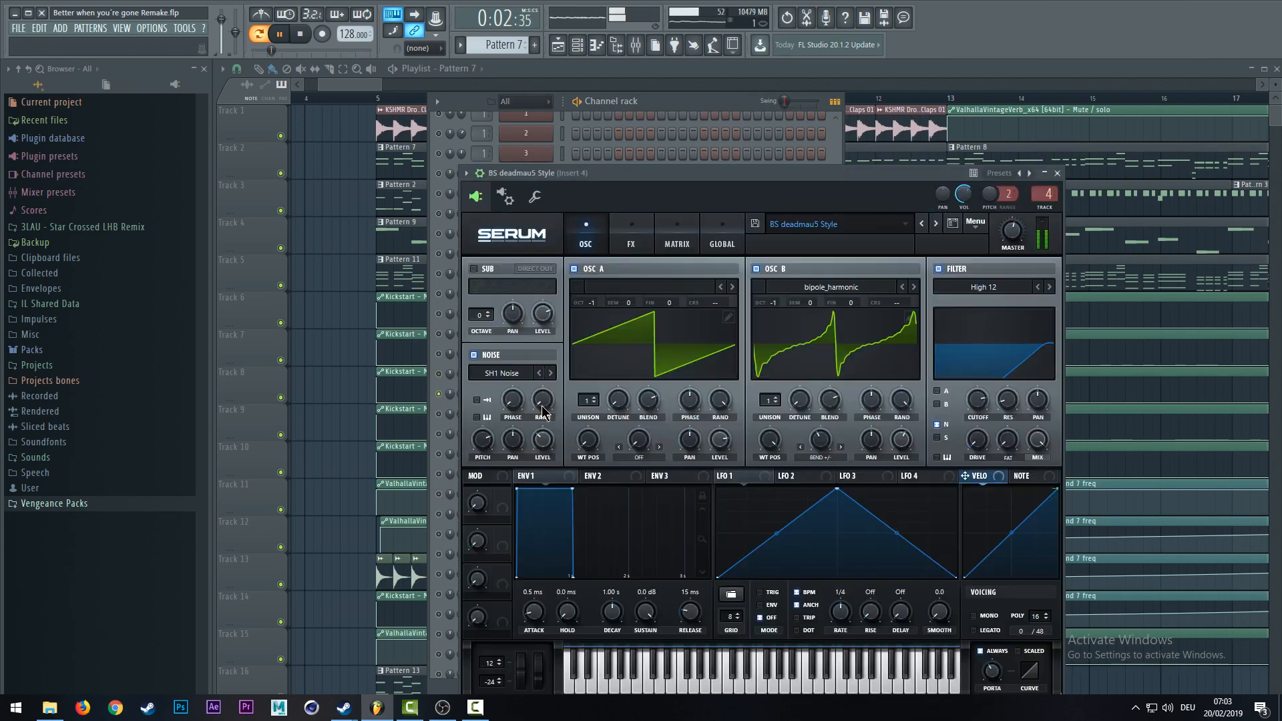
left_click(628, 240)
left_click(674, 239)
left_click(630, 238)
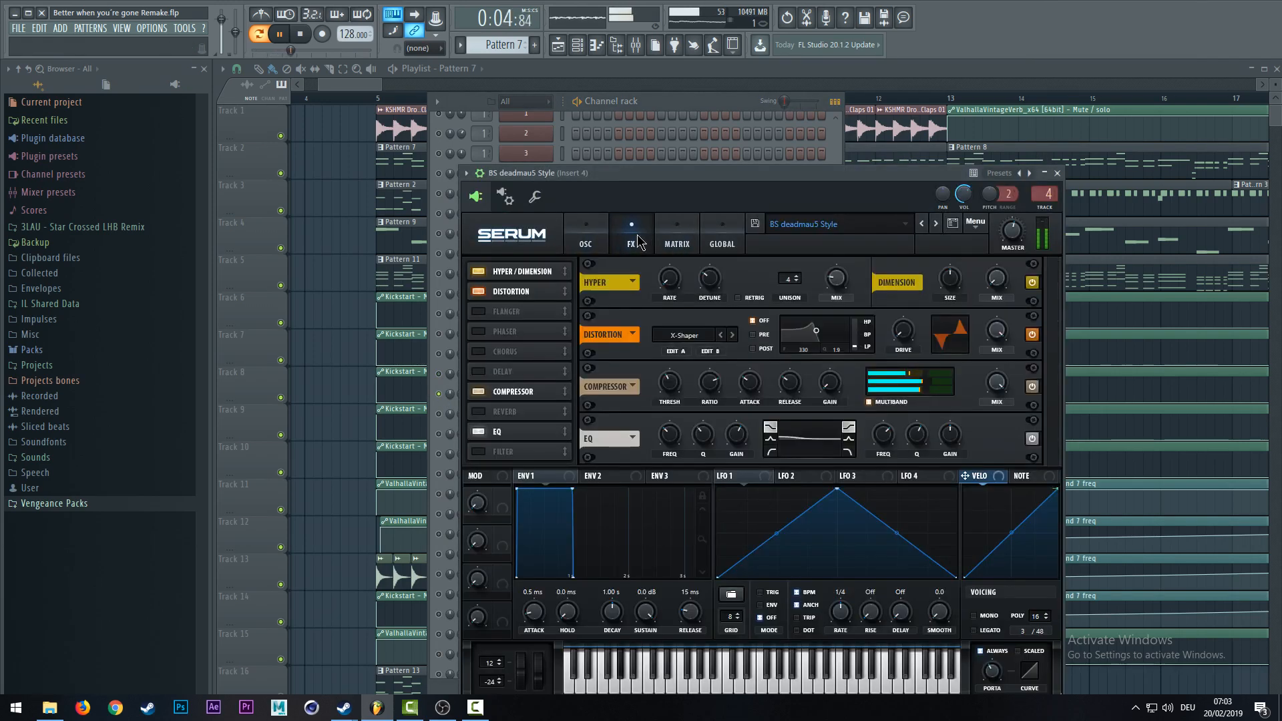
left_click(586, 239)
left_click(1058, 173)
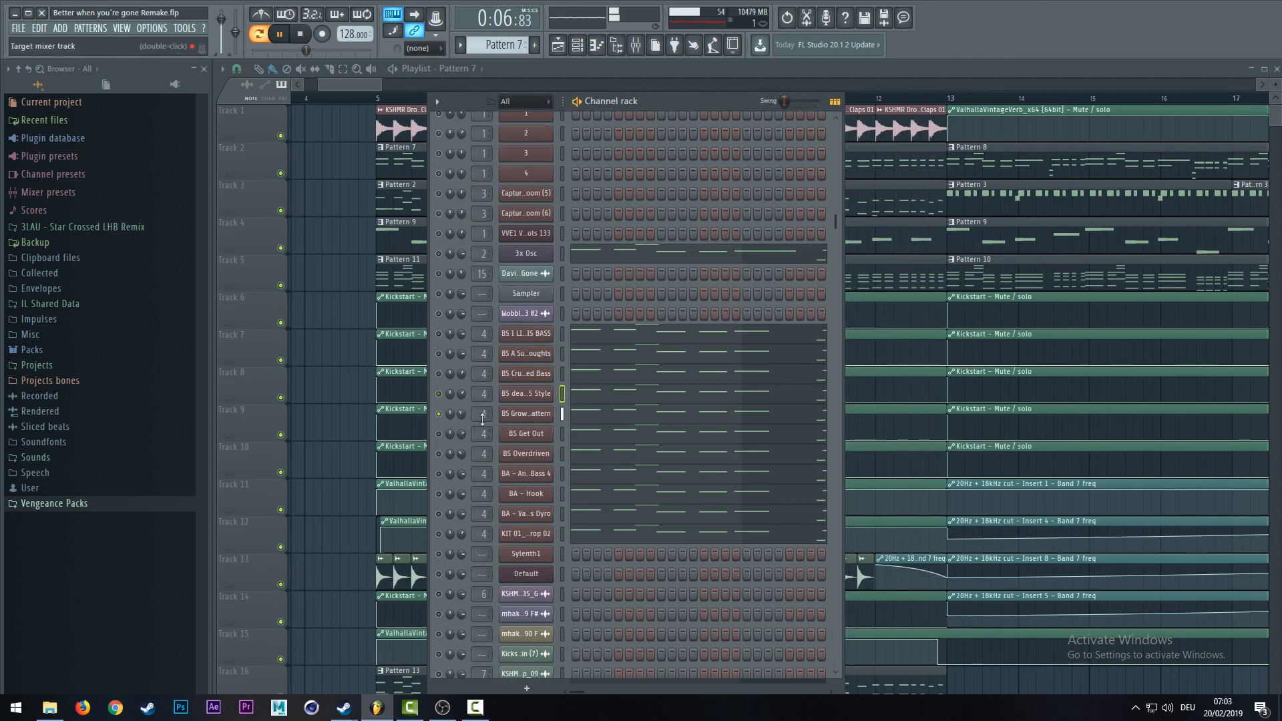
- Examine the effects, full modulation matrix, global and oscillator settings of the Serum patch BS Growl With A Pattern
left_click(523, 416)
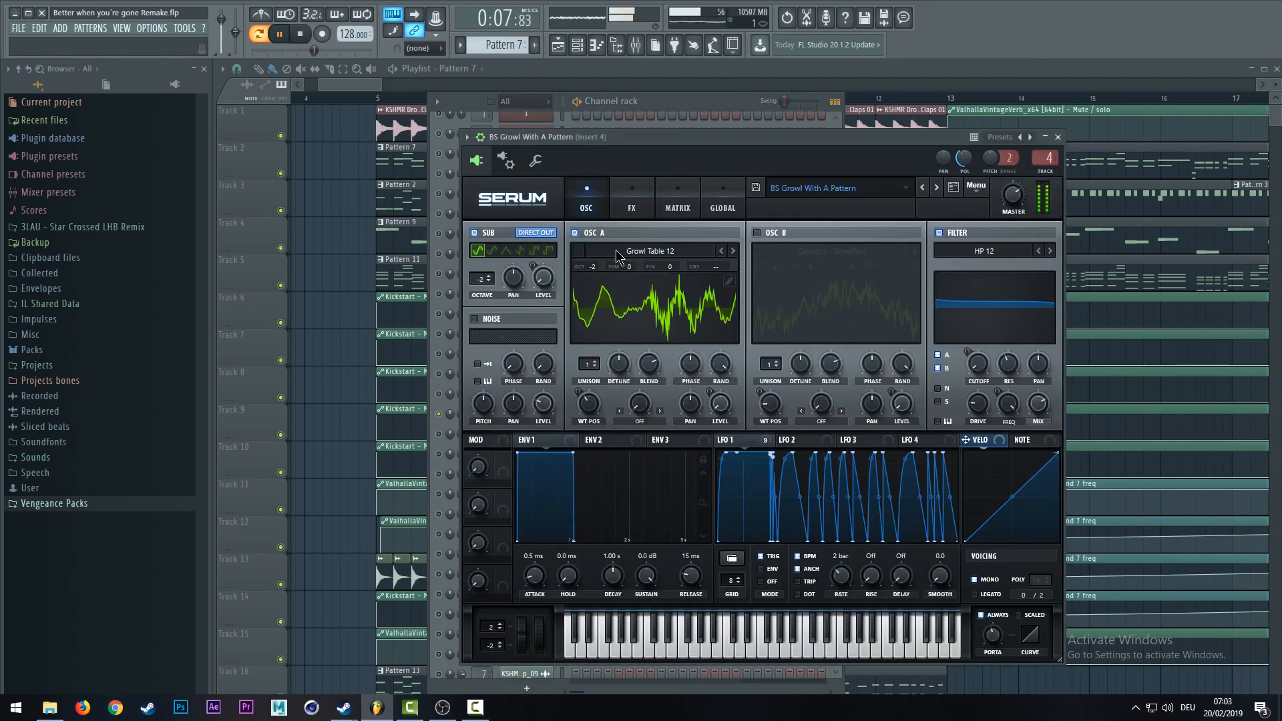
left_click(633, 206)
left_click(677, 203)
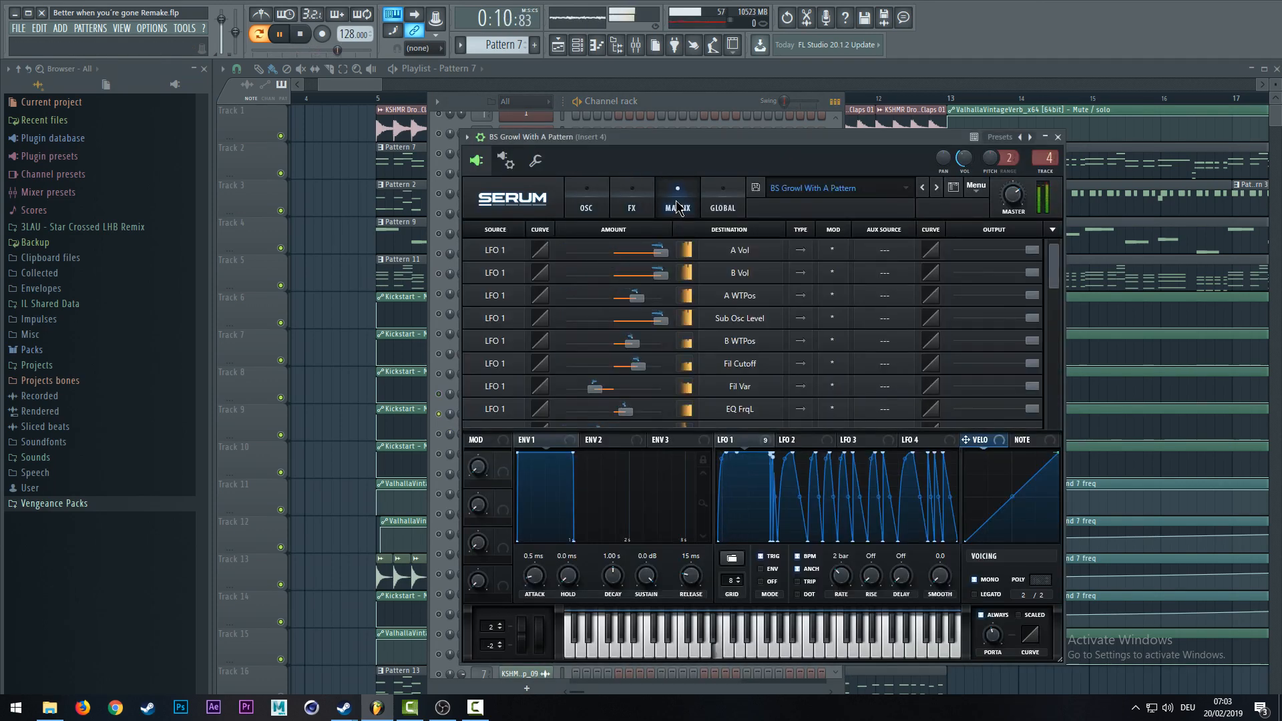
scroll(1060, 301, "down", 2)
scroll(1060, 301, "down", 2)
scroll(1060, 300, "up", 4)
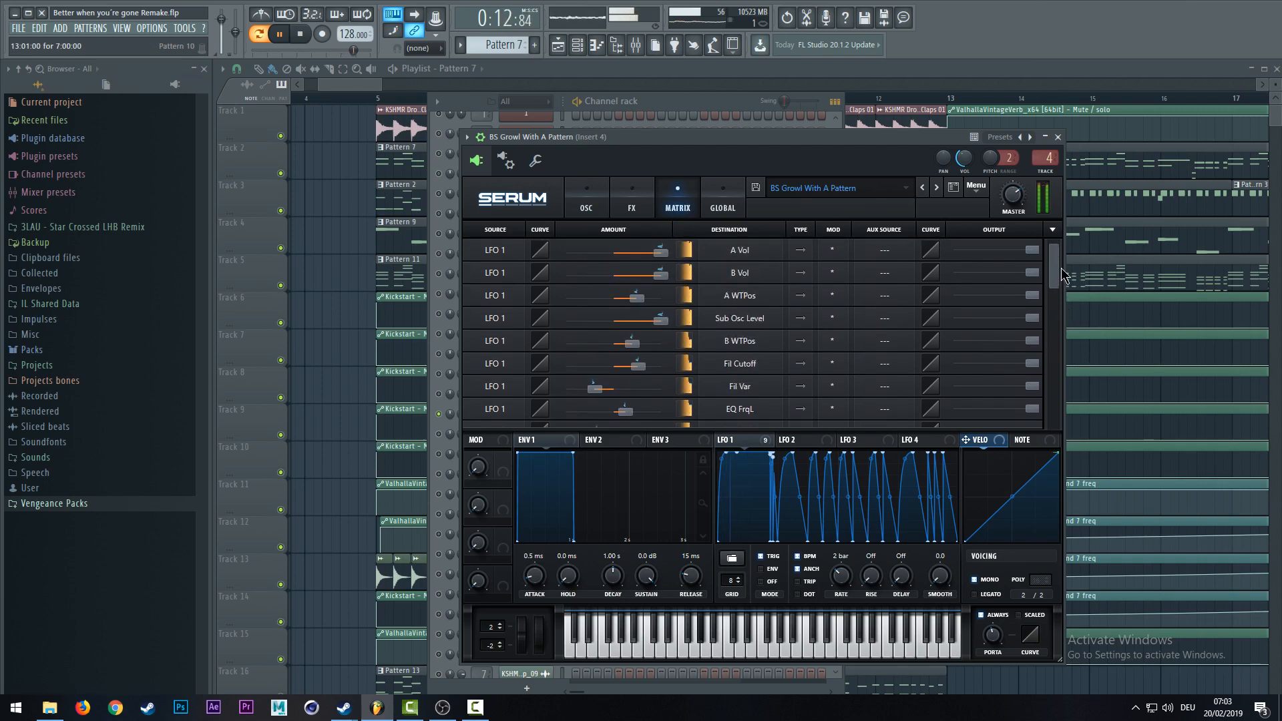
left_click(724, 203)
left_click(586, 207)
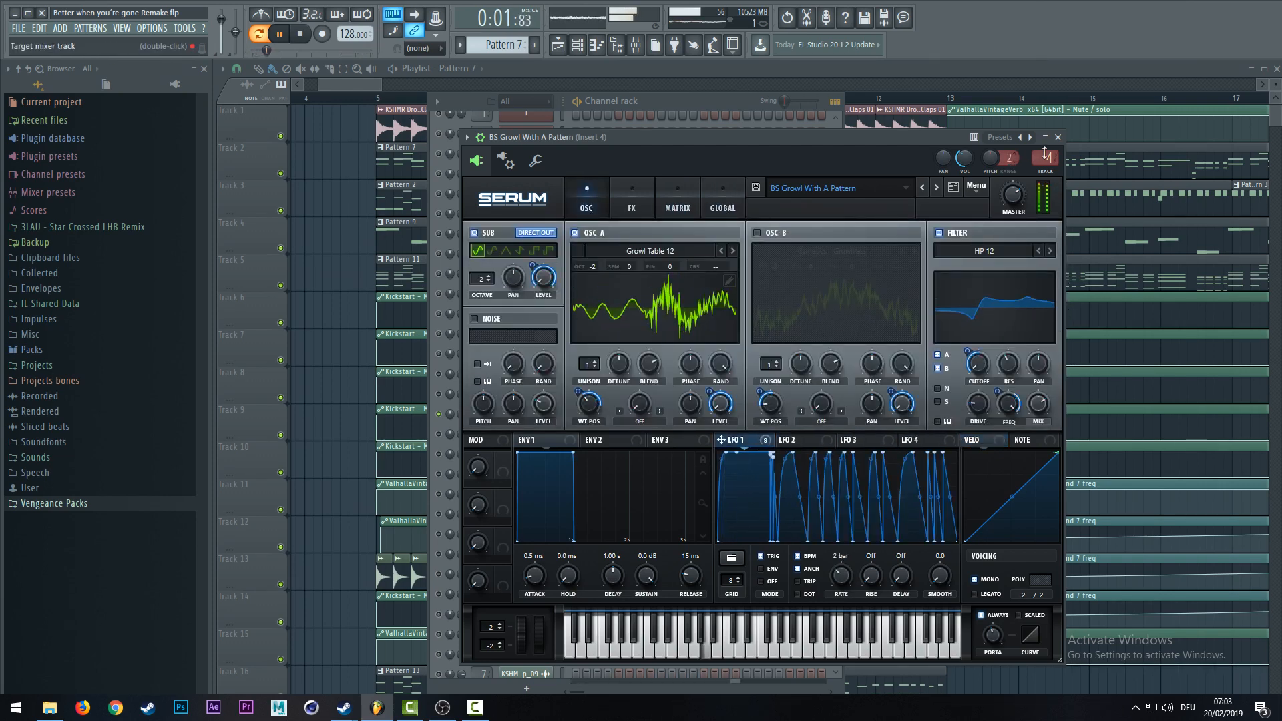
left_click(446, 461)
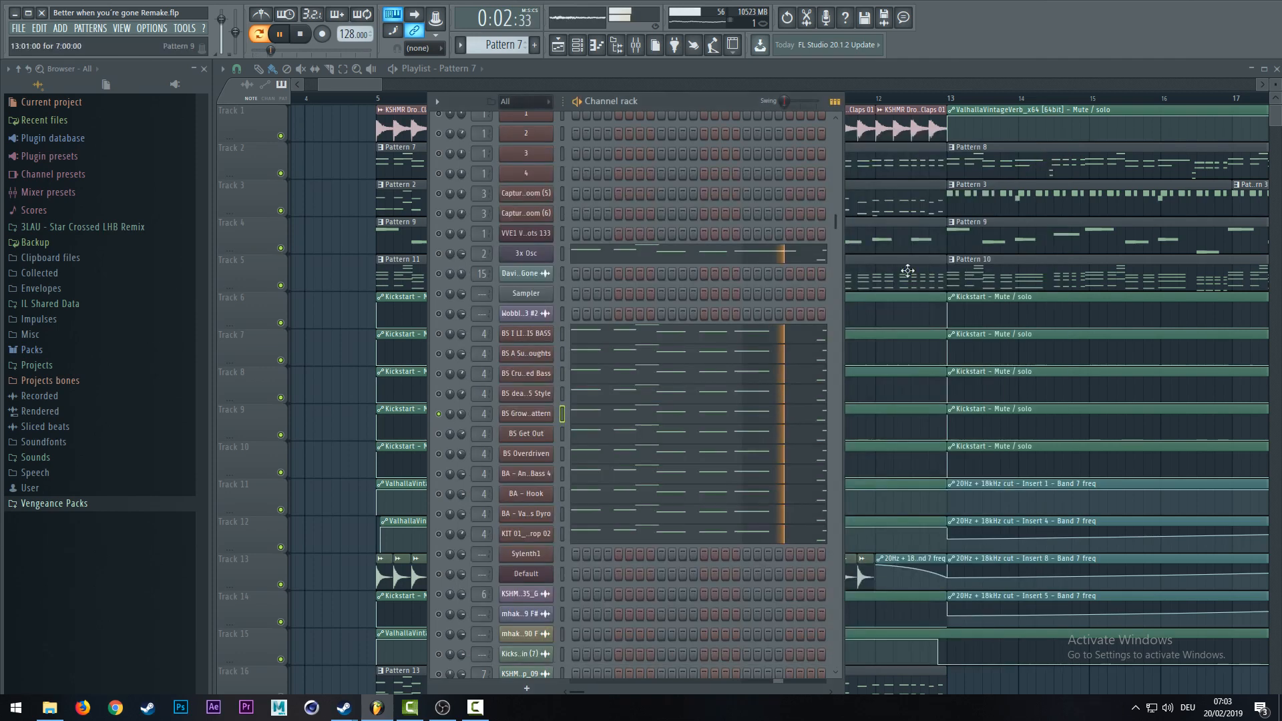
- Examine the effects, modulation matrix and oscillator settings of the Serum patch BS Get Out
left_click(527, 438)
left_click(623, 217)
left_click(654, 223)
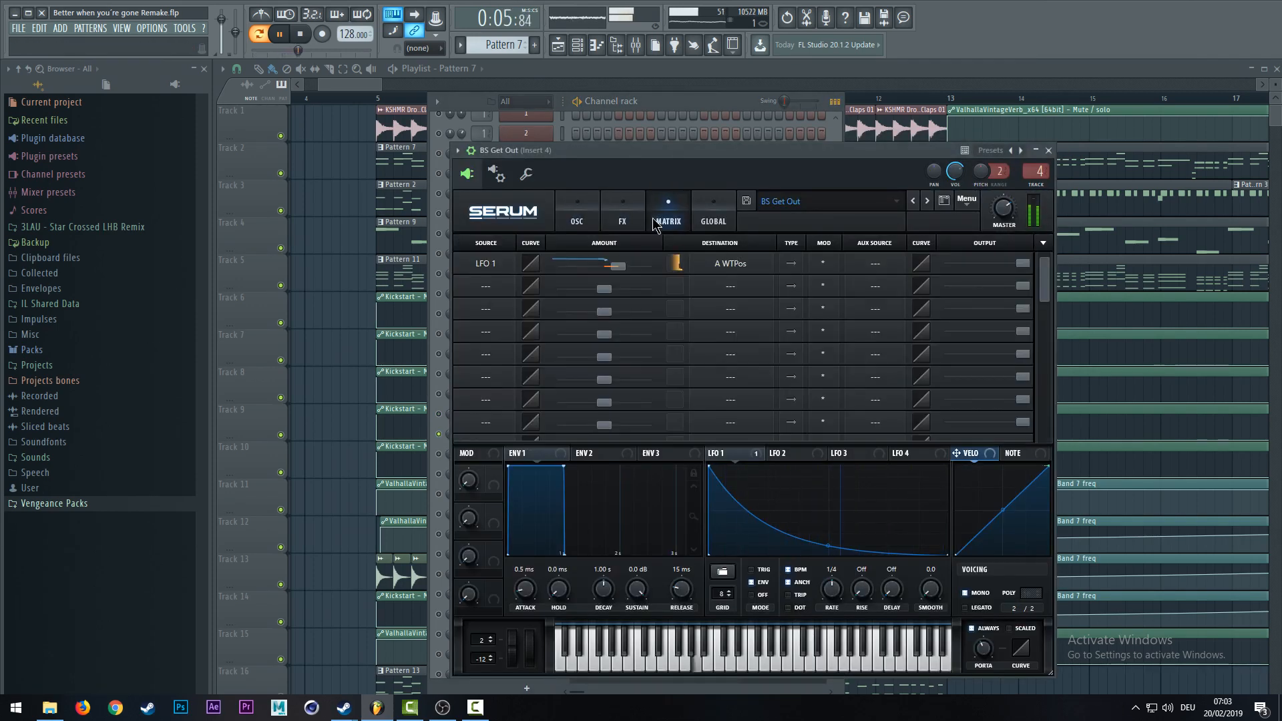
left_click(576, 215)
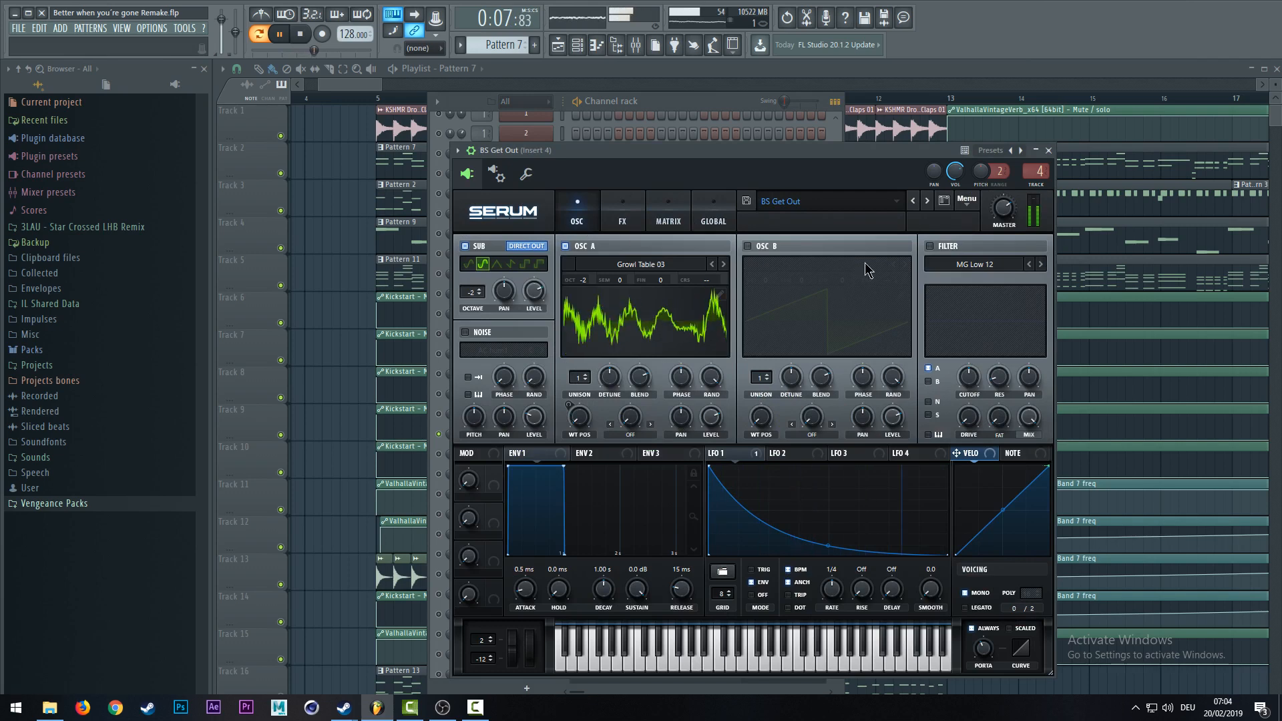
- Examine LFO 2, LFO 3 and the three envelopes of the BS Get Out patch, and close it
left_click(777, 453)
left_click(838, 453)
left_click(601, 457)
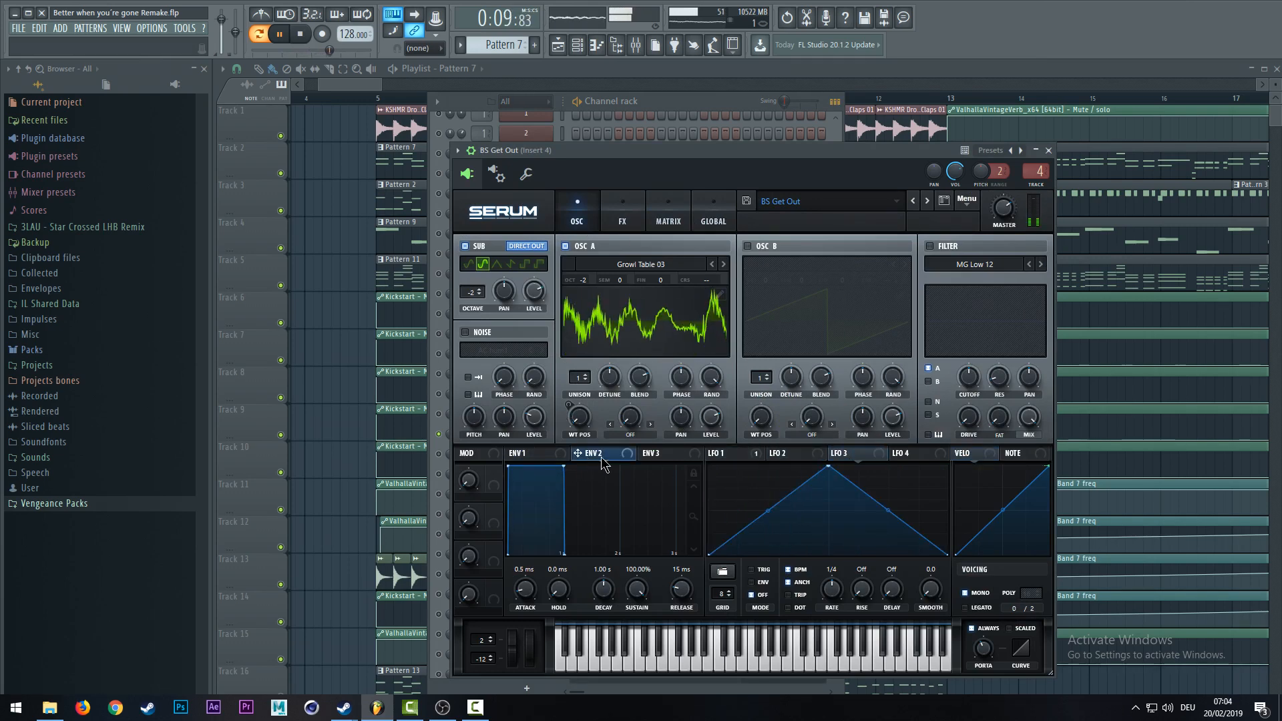
left_click(651, 453)
left_click(517, 453)
key("Escape")
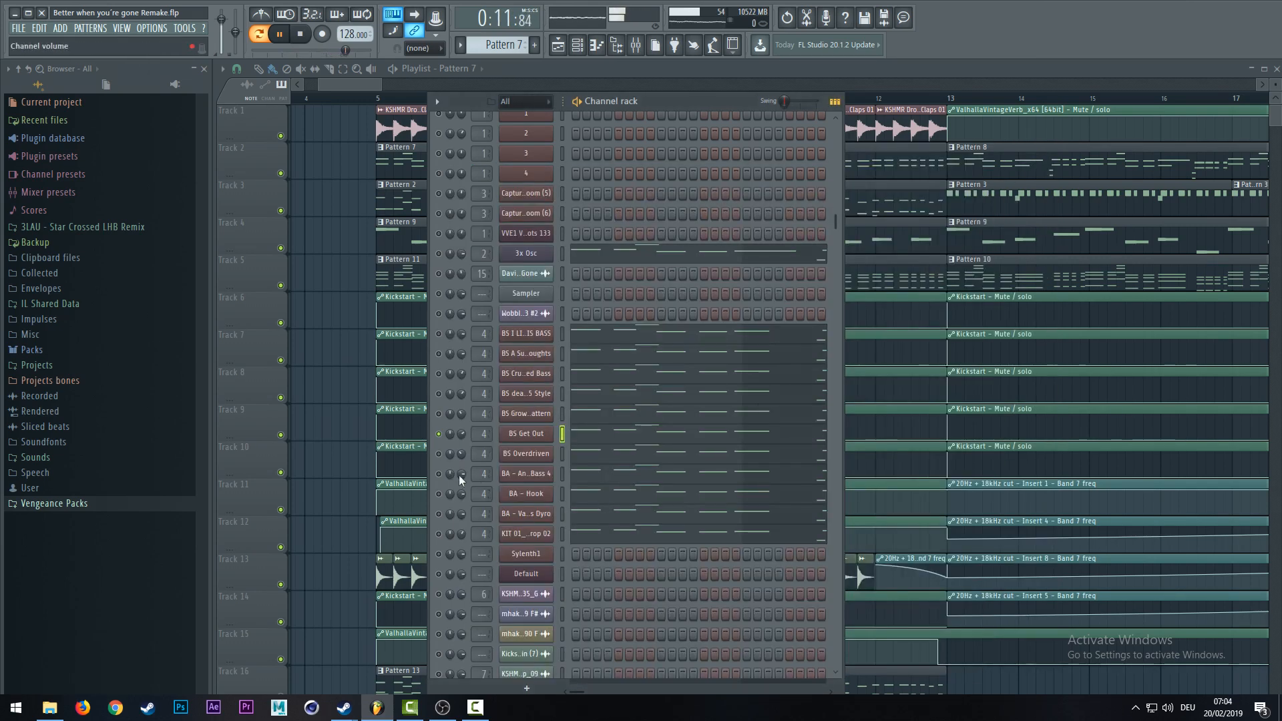
- Examine the oscillator, effects, matrix and global settings of the Serum patch BS Overdriven
left_click(513, 460)
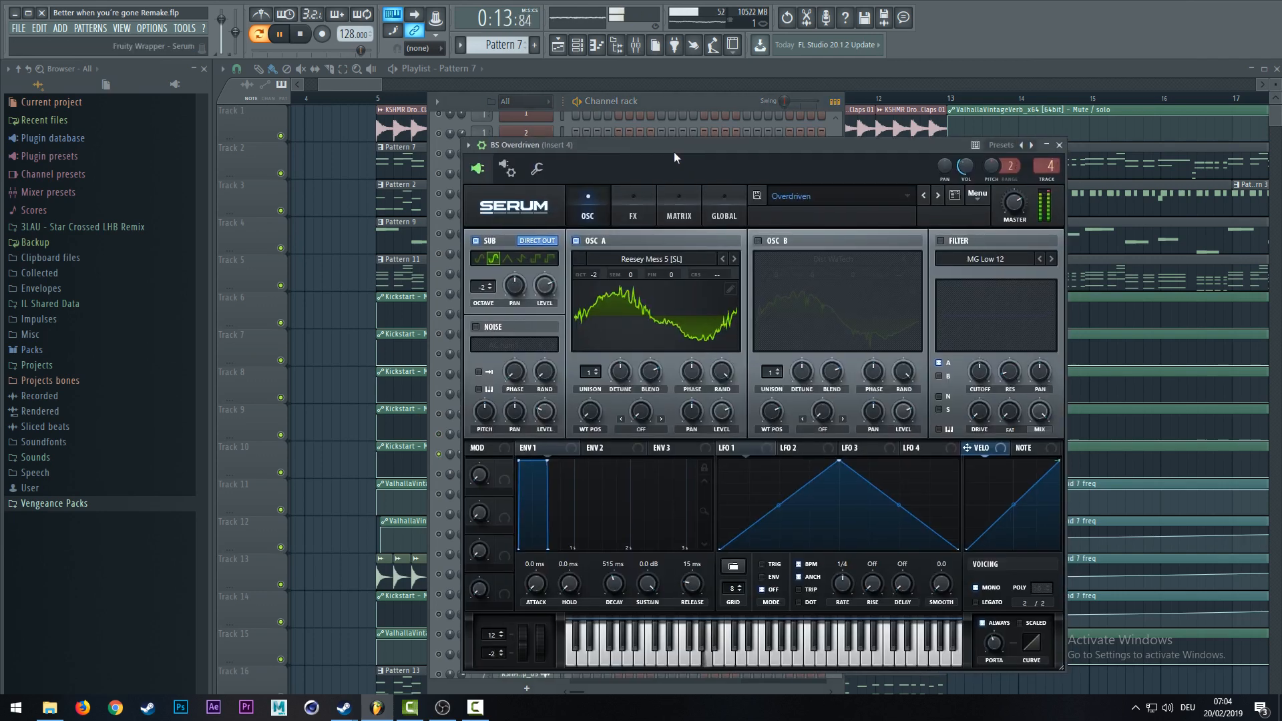
left_click(634, 211)
left_click(667, 211)
left_click(712, 211)
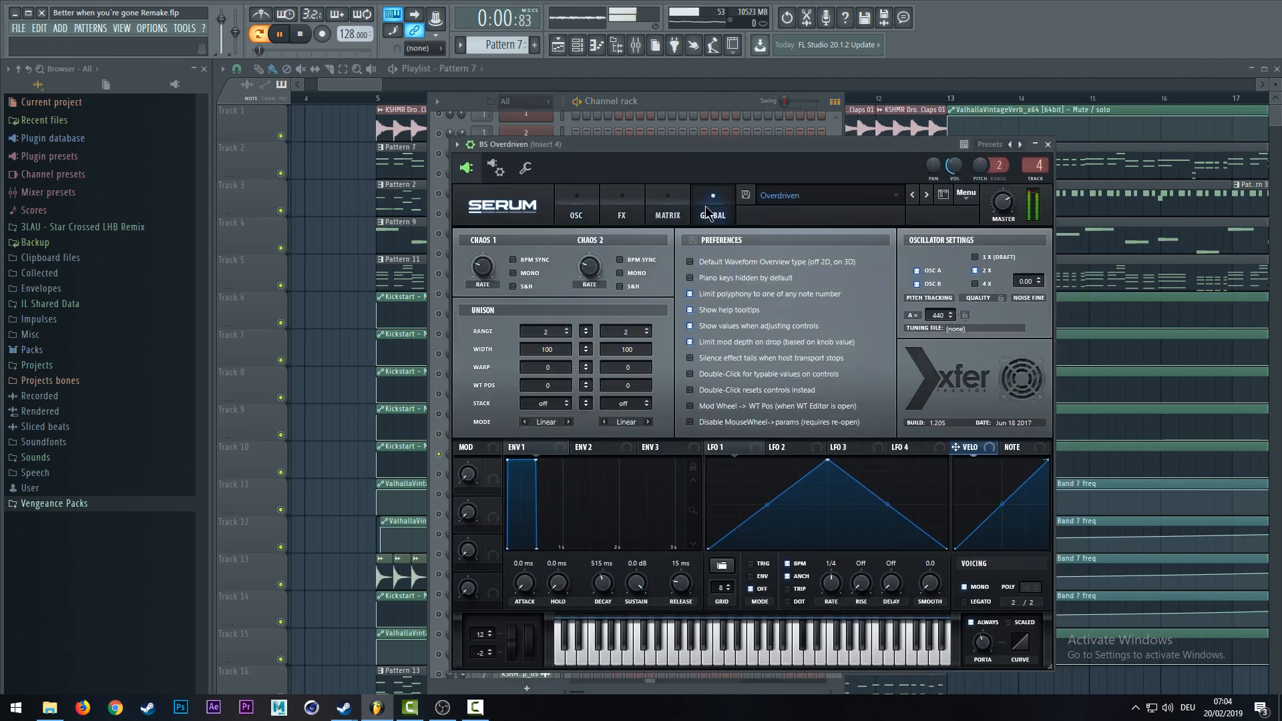
left_click(1047, 144)
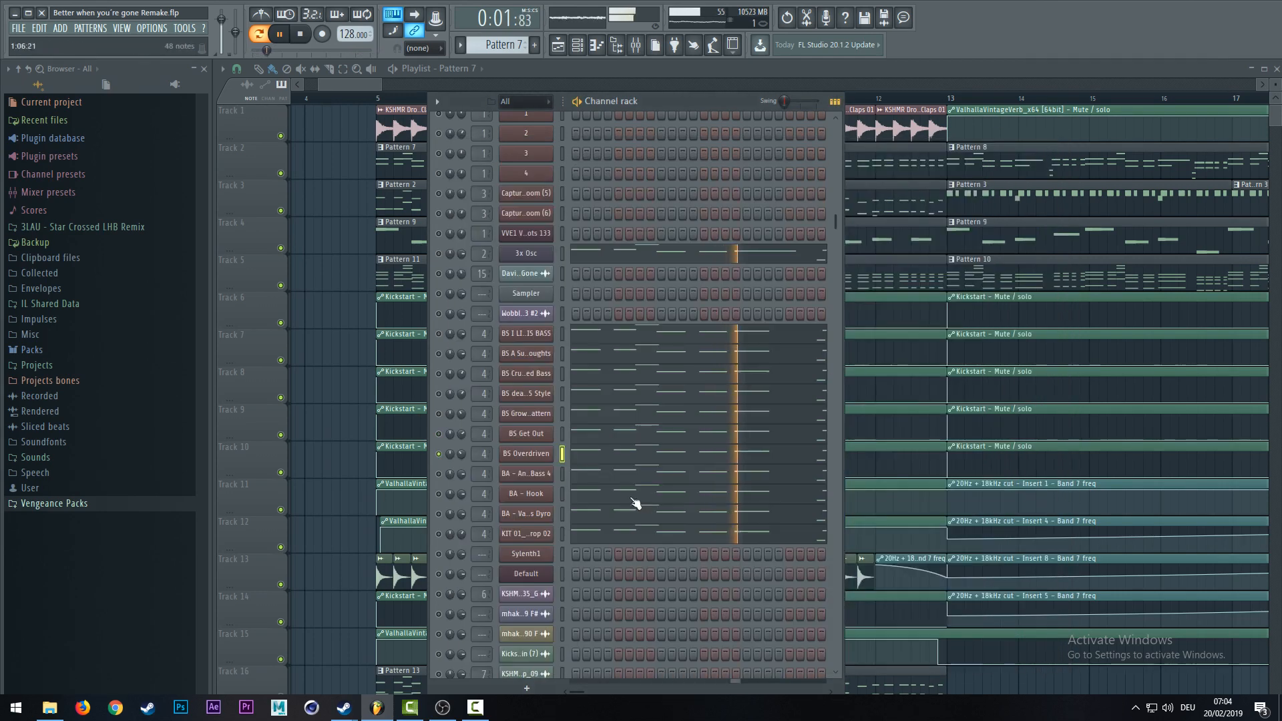
- Examine the distortion, EQ and compressor settings of the Sylenth1 patch BA - Angry Bass 4
left_click(519, 484)
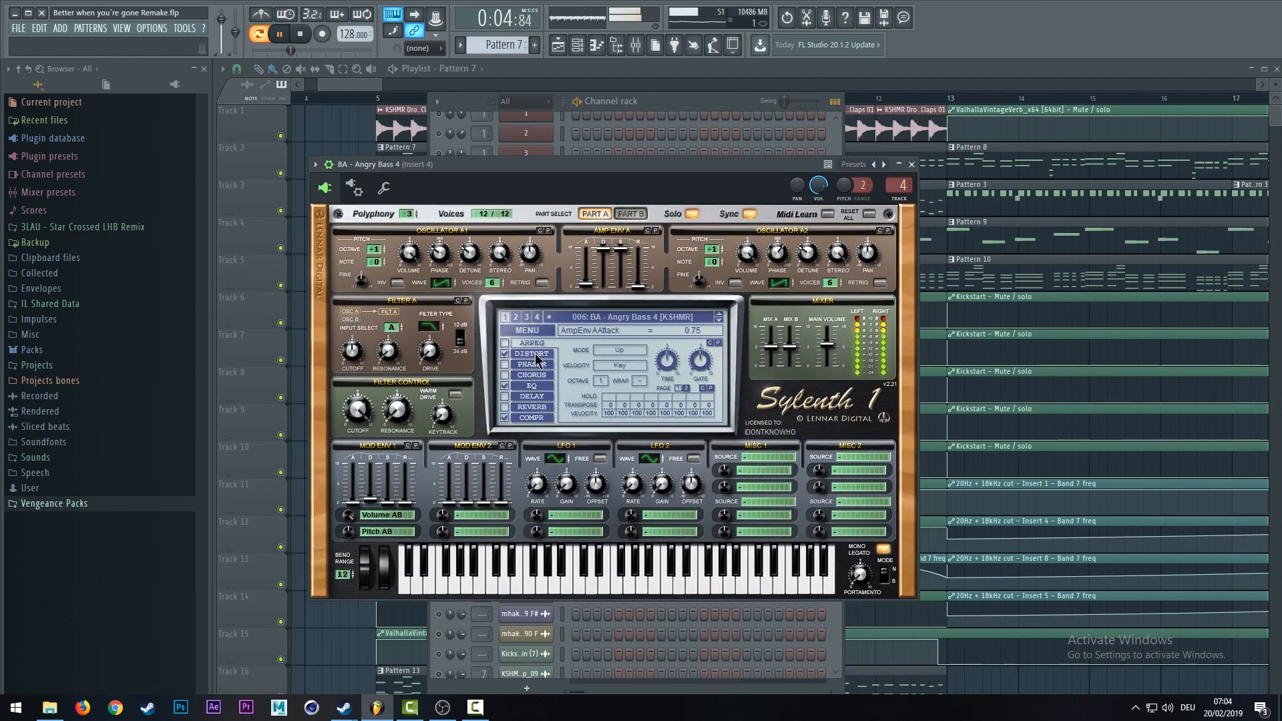
left_click(535, 354)
left_click(532, 386)
left_click(532, 417)
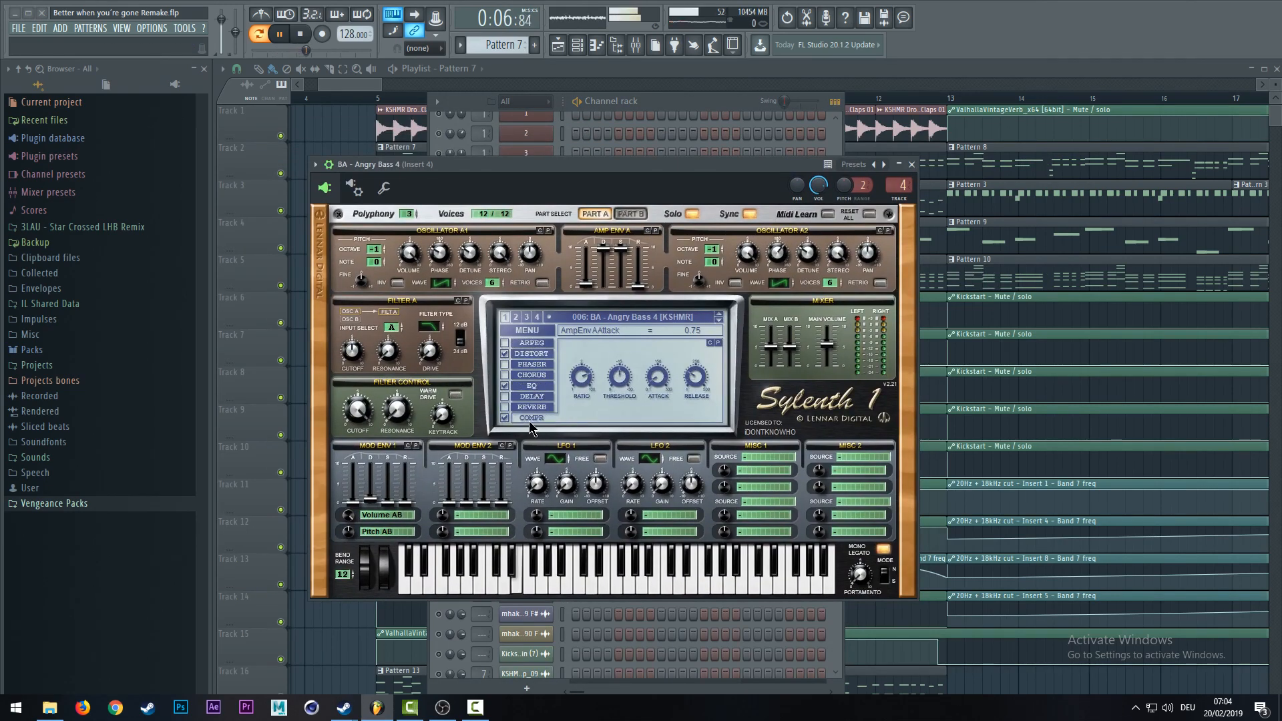
left_click(912, 165)
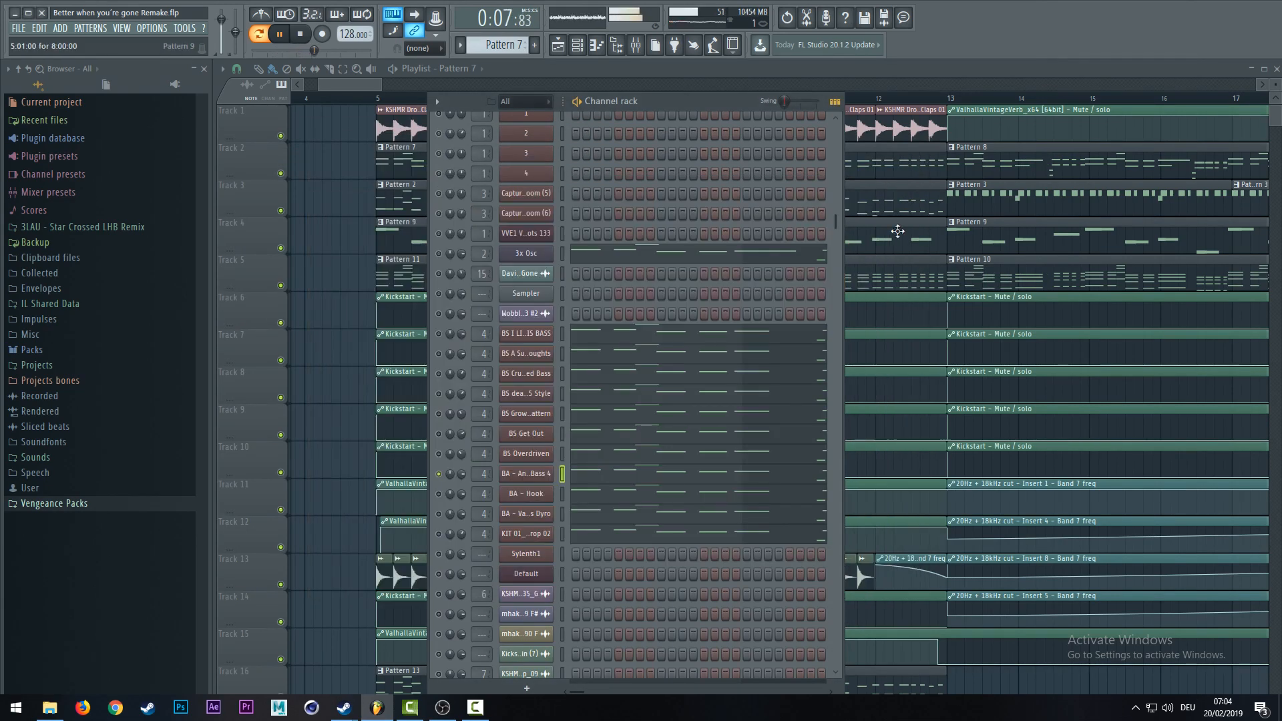
- Examine the distortion, phaser, EQ and compressor settings of the Sylenth1 patch BA - Hook, and close it
left_click(532, 504)
left_click(431, 374)
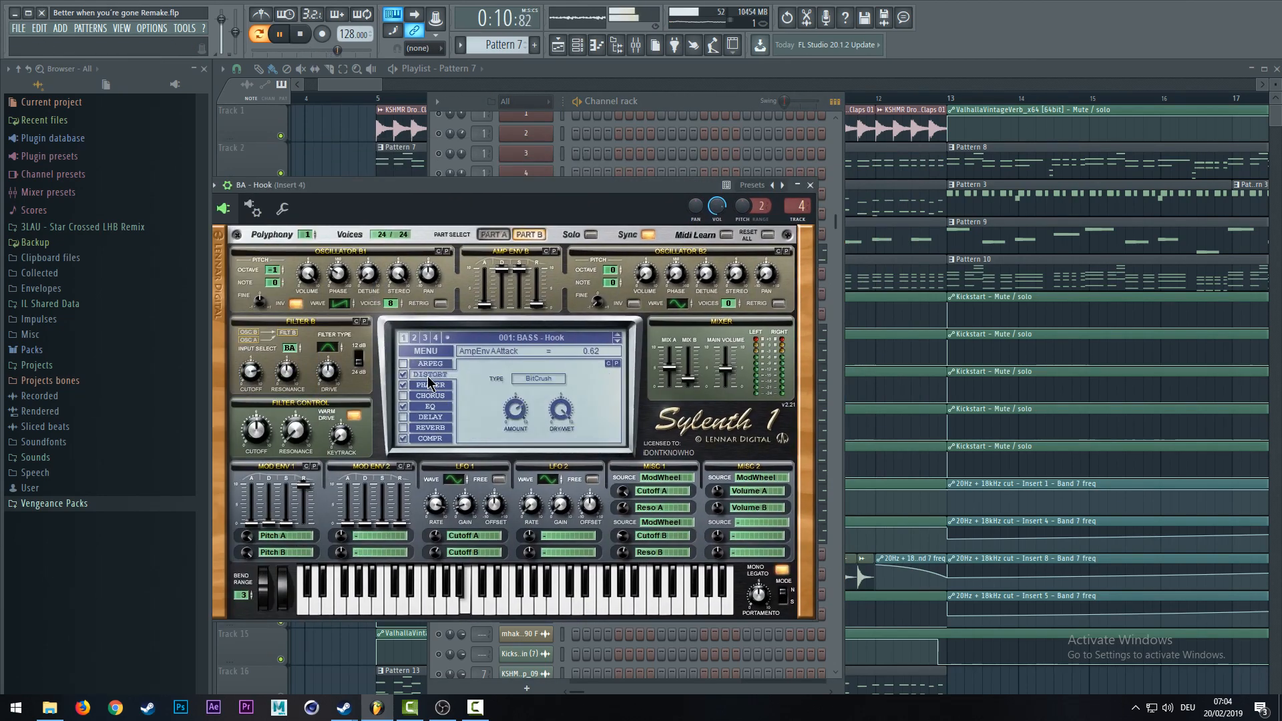
left_click(431, 385)
left_click(430, 416)
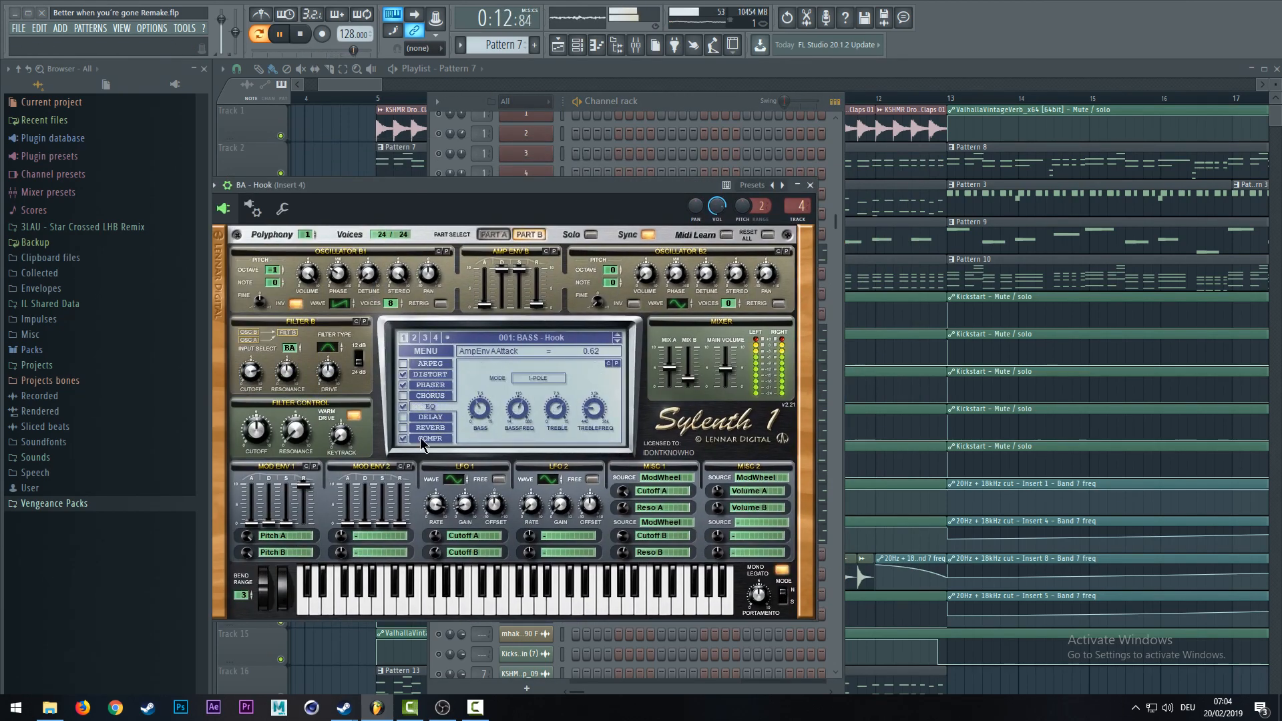
left_click(430, 439)
left_click(810, 185)
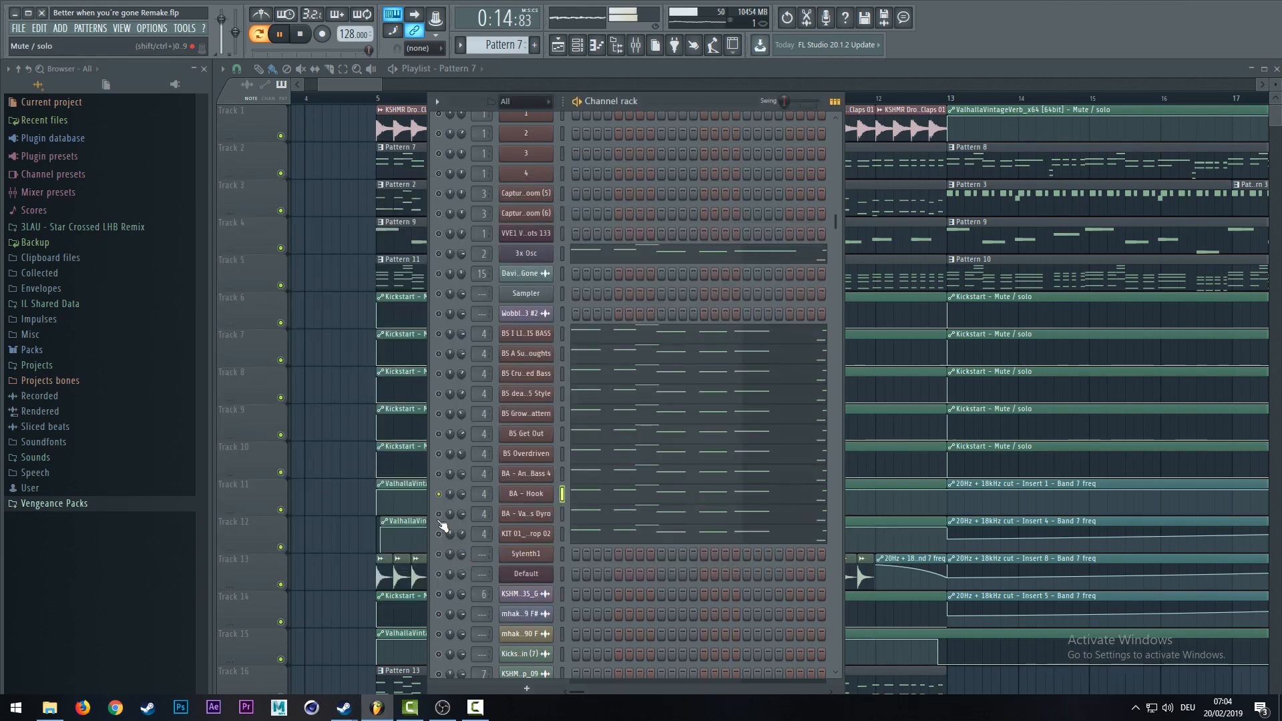
- Examine the EQ and compressor settings of the Sylenth1 patch VANDALISM_Bass_Dyro, and close it
left_click(520, 516)
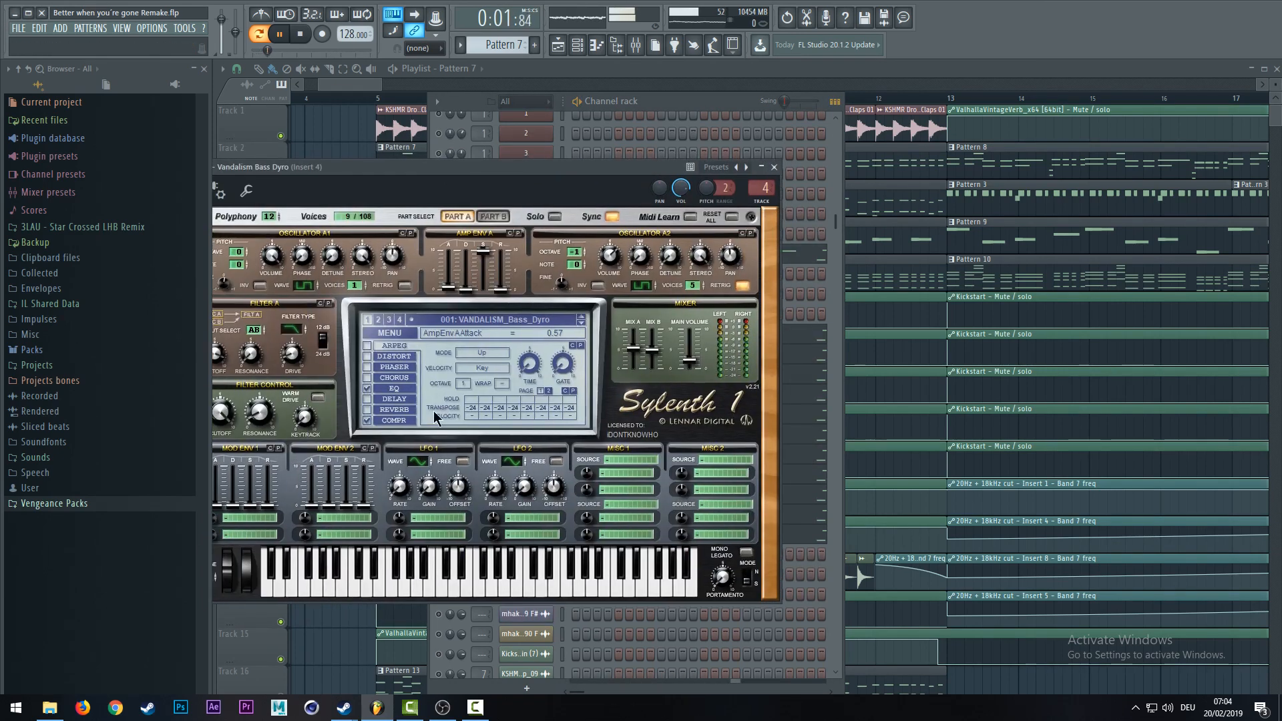
left_click(384, 387)
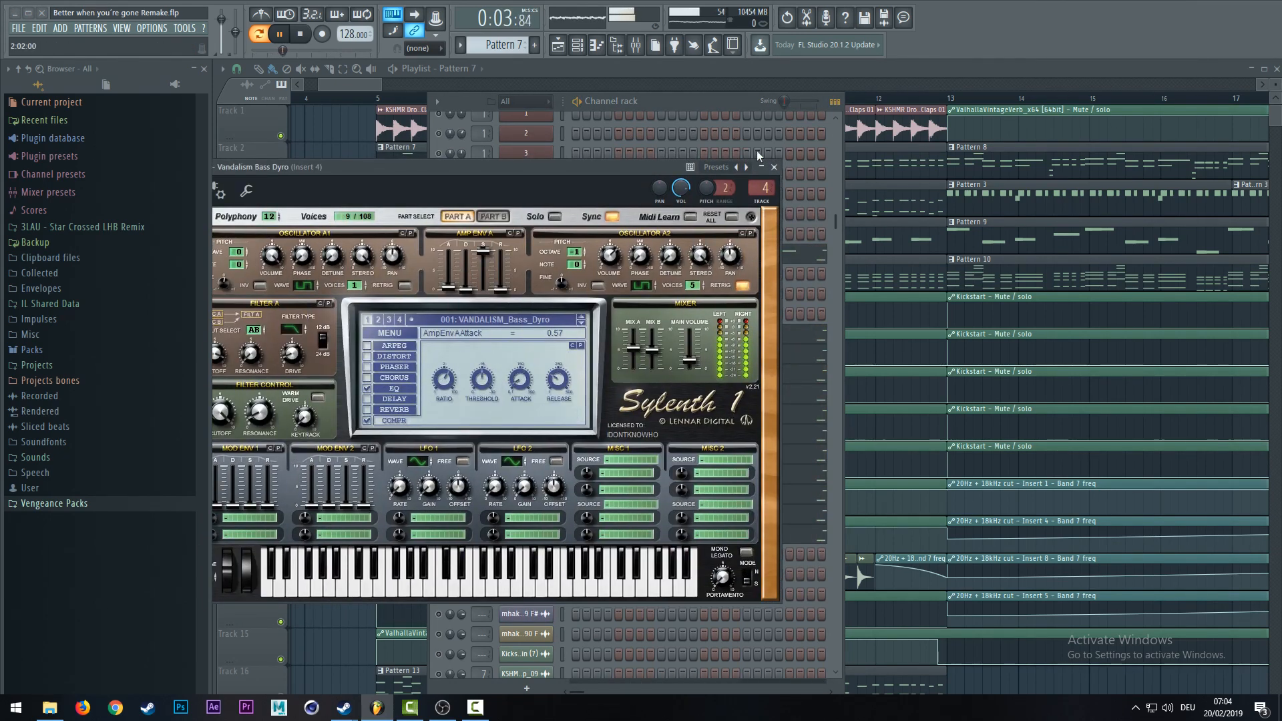
left_click(774, 167)
- Examine the distortion and EQ settings of the Sylenth1 patch SL_Bass Drop 02, and close it
left_click(525, 534)
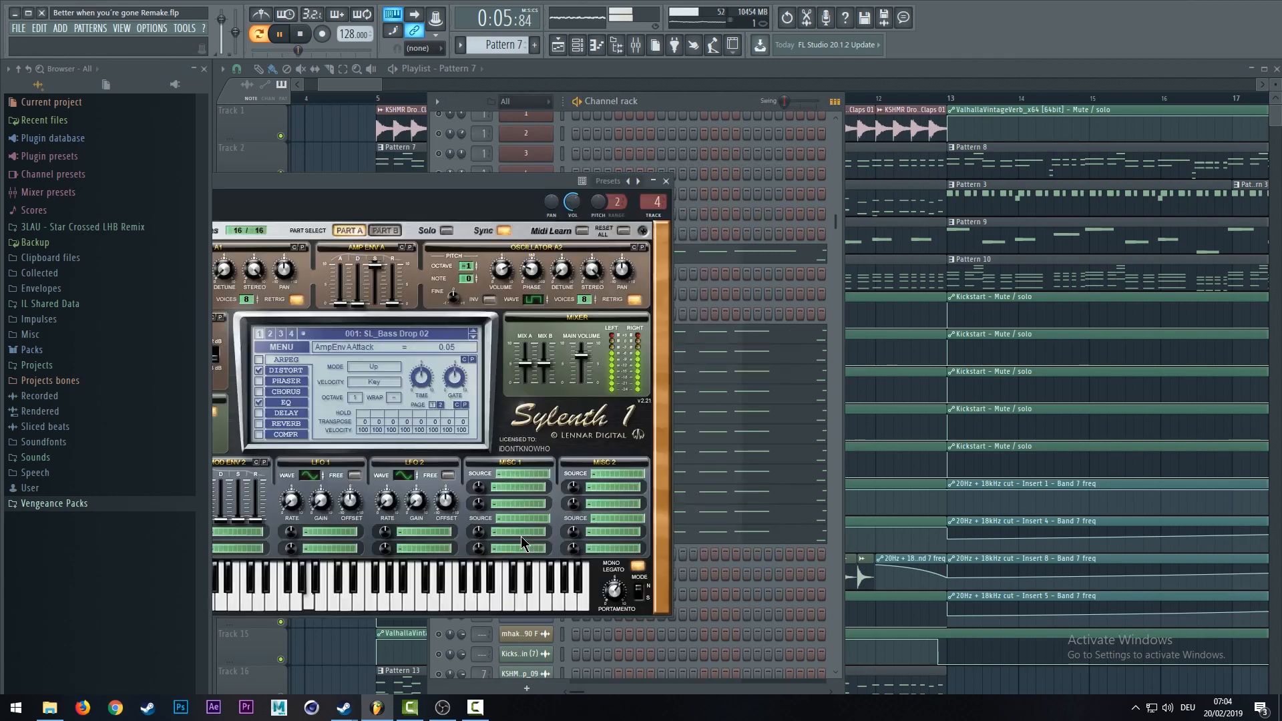
left_click(395, 386)
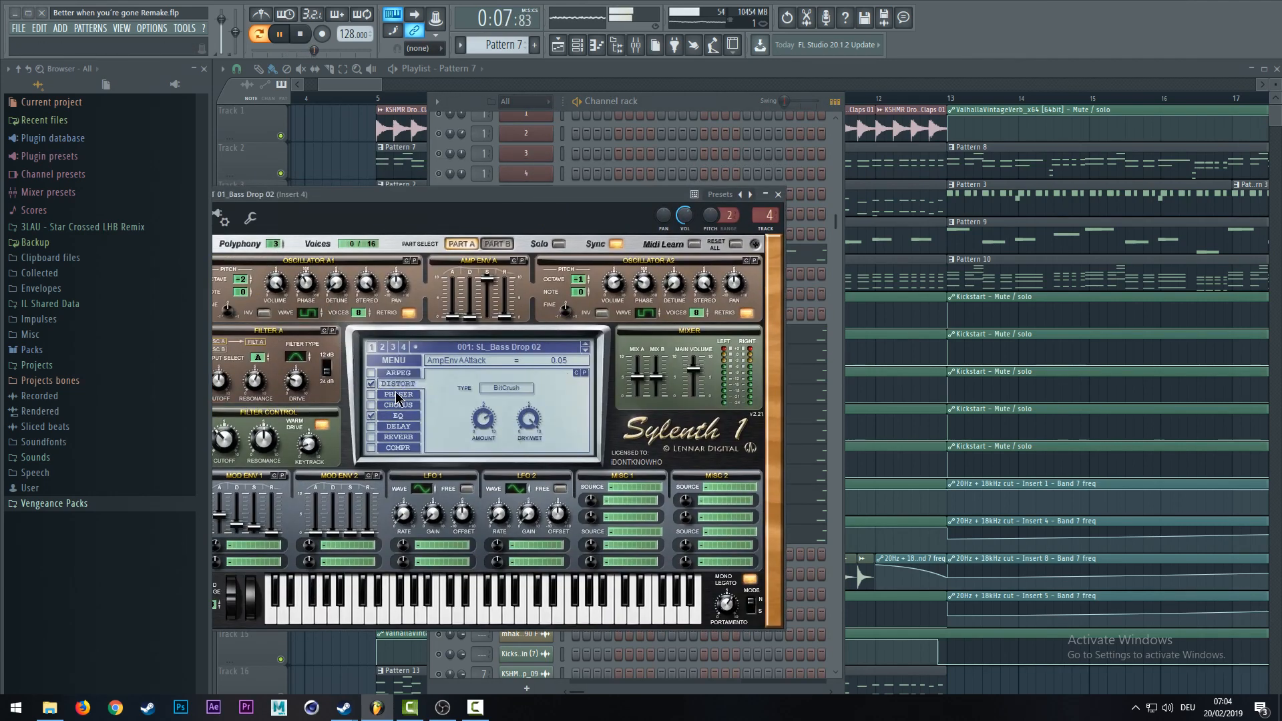
left_click(397, 415)
left_click(777, 194)
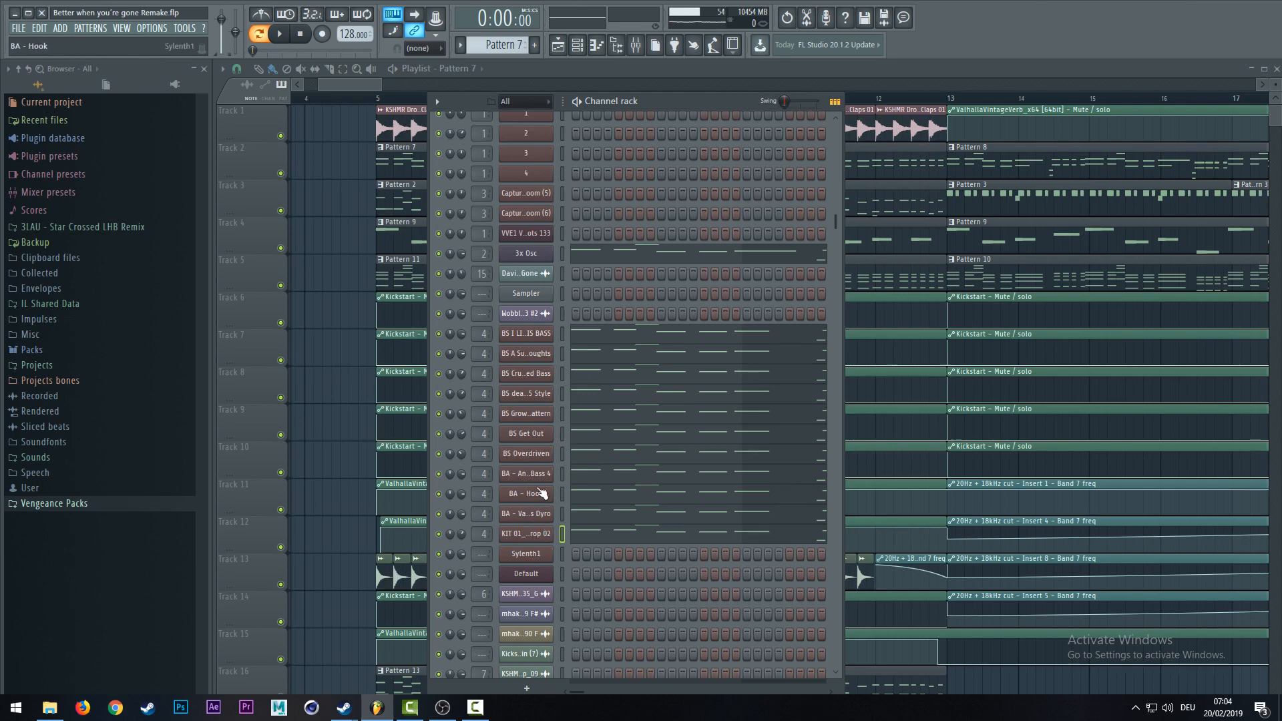
- Select Pattern 9 in the playlist, listen to it briefly and show its channels in the channel rack
left_click(343, 87)
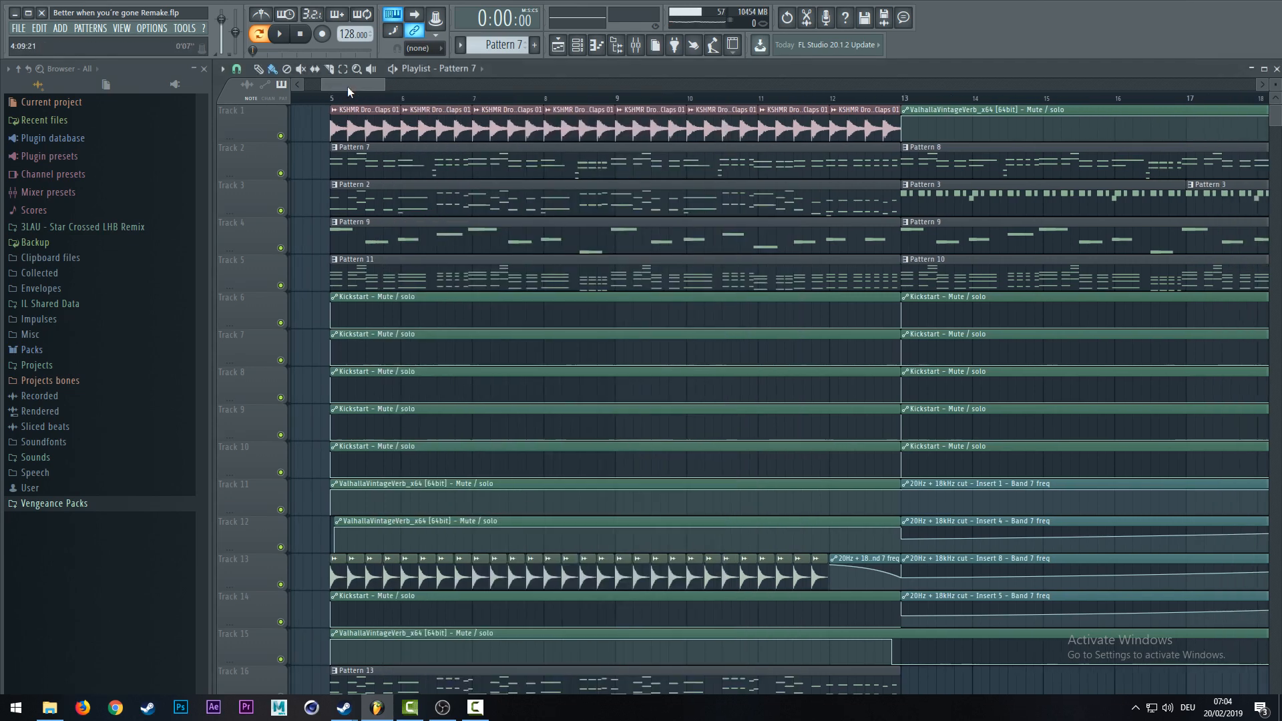
left_click(371, 252)
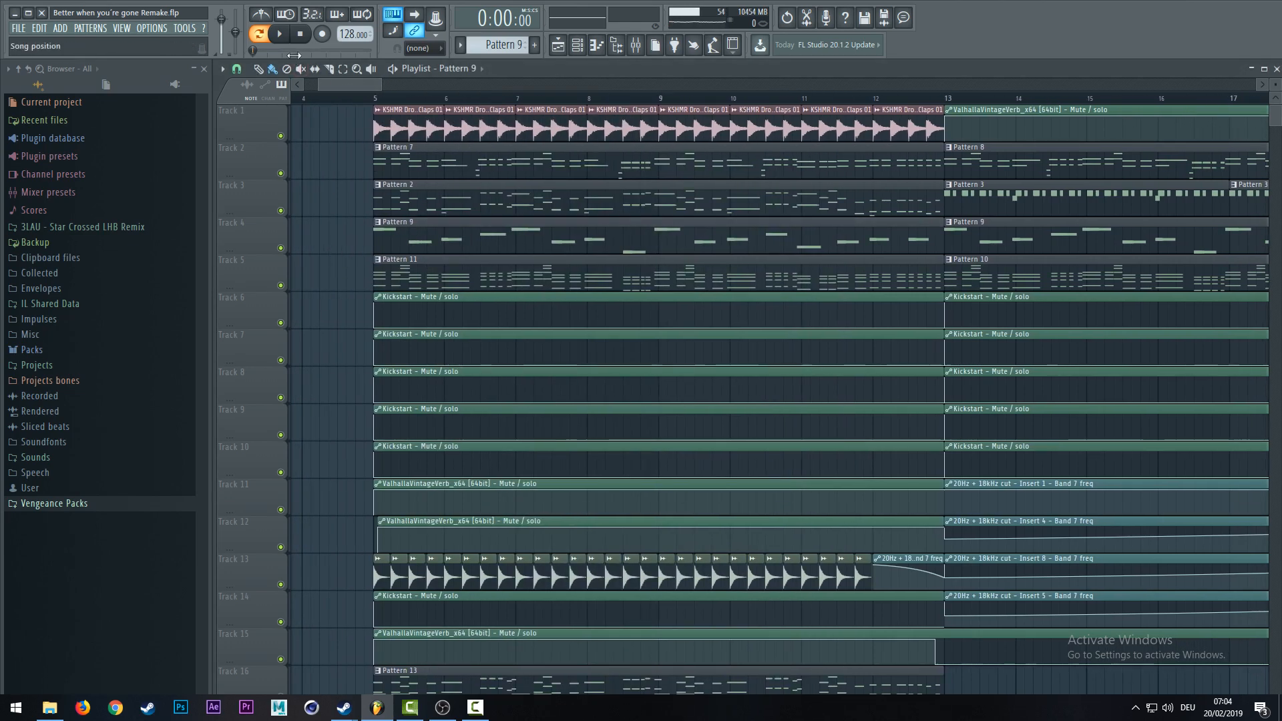
left_click(286, 36)
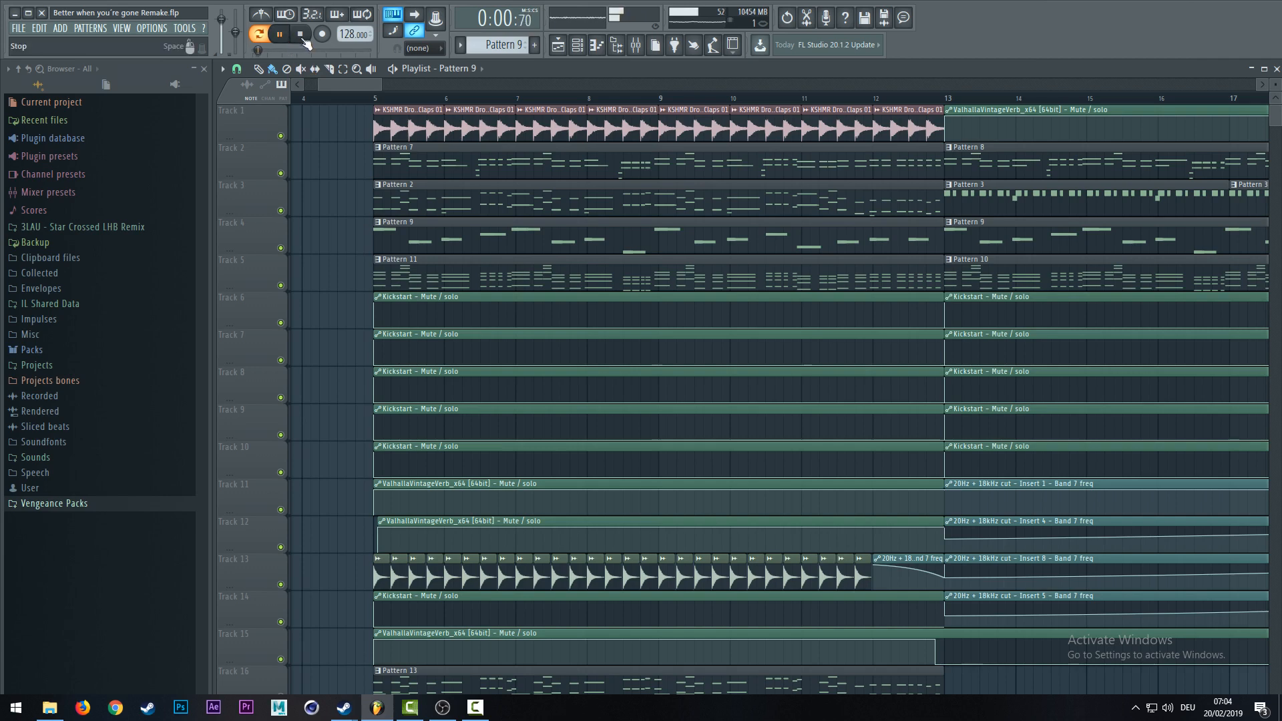
key("F6")
key("space")
scroll(686, 284, "up", 4)
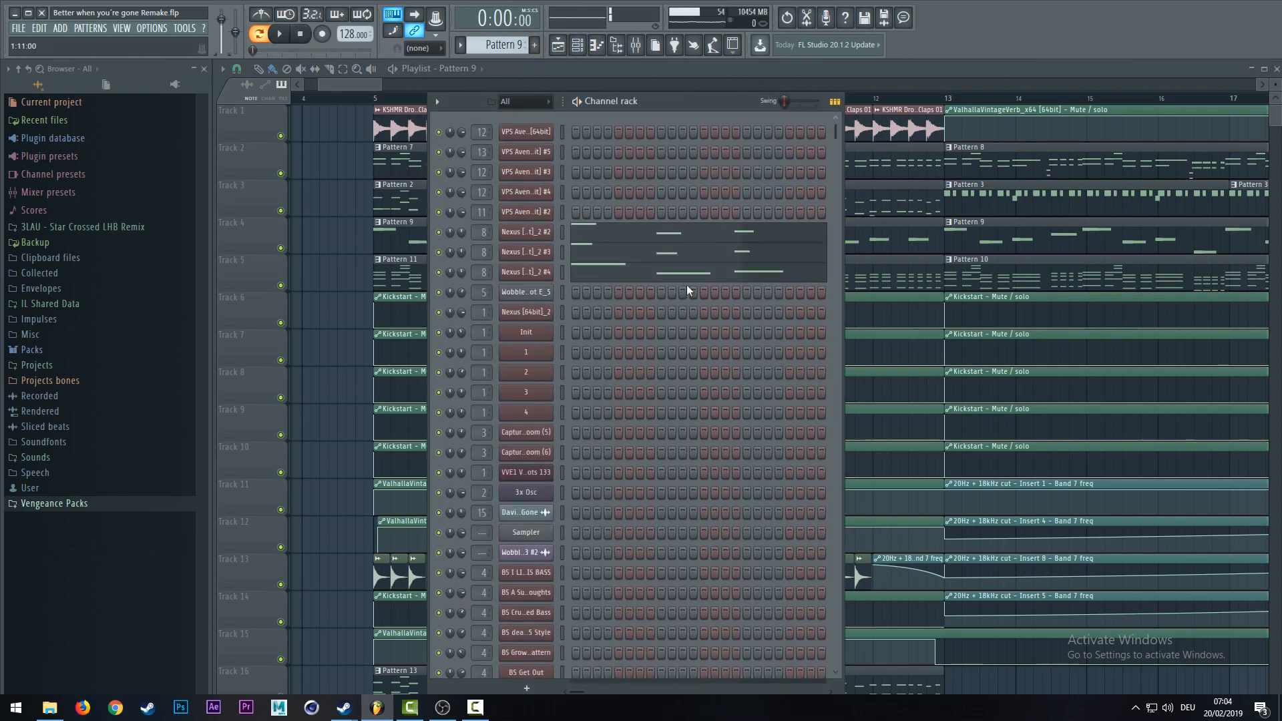
- Examine the presets of the three Nexus layers in Pattern 9, including BA Monster Hit 1 and BR Brass Stab 3
left_click(524, 236)
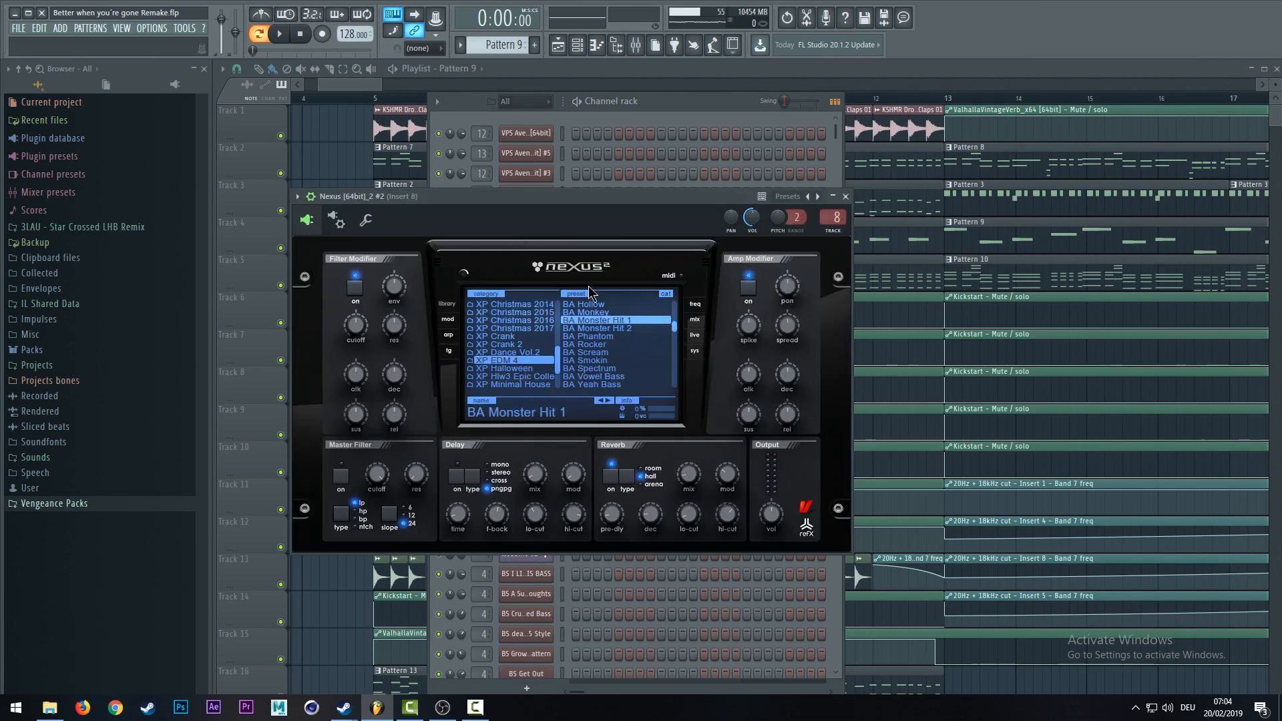
left_click(845, 196)
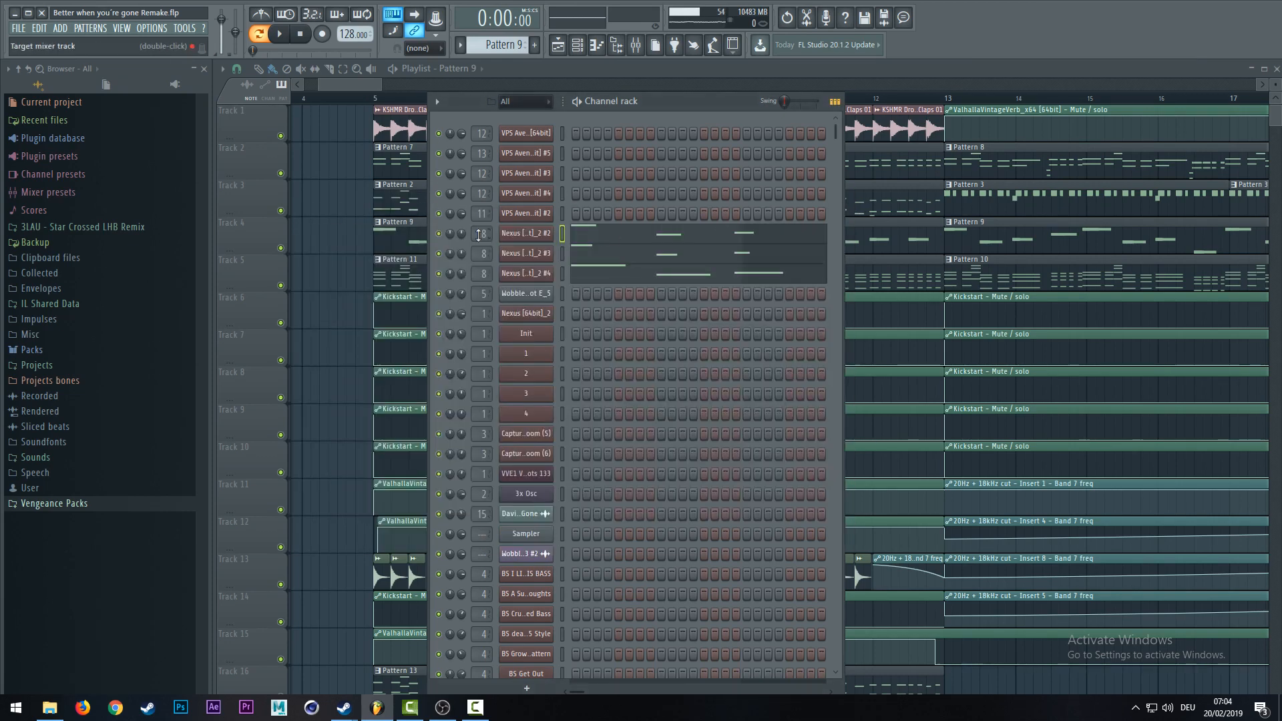
left_click(532, 257)
left_click(861, 214)
left_click(532, 278)
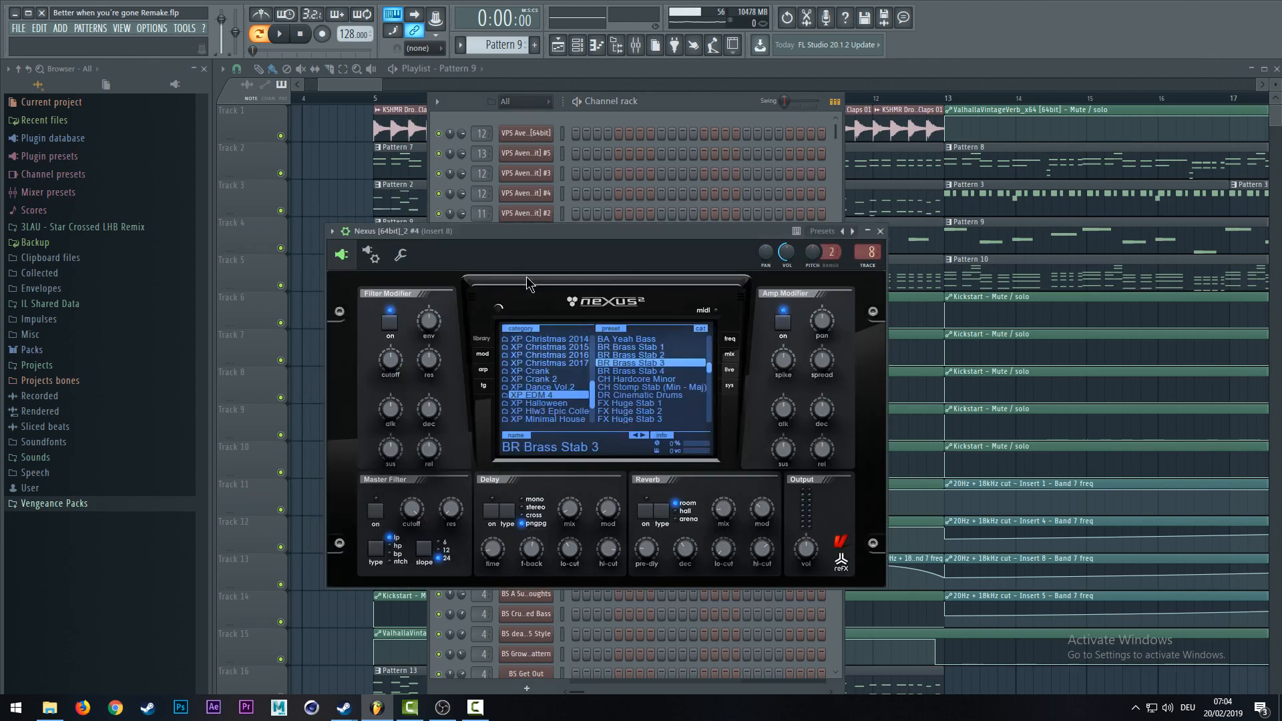
left_click(880, 232)
- Examine the whole note sequence of the third Nexus layer in the piano roll, audition C#5 and close the roll
left_click(612, 283)
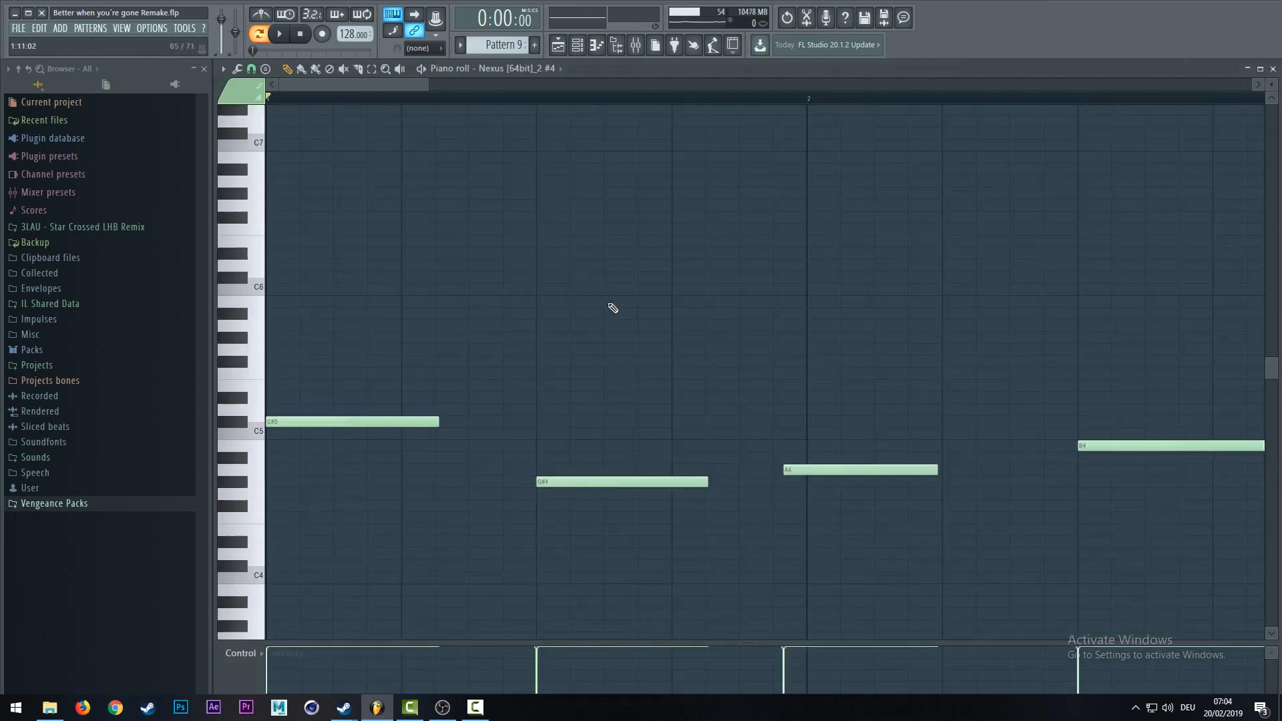
scroll(467, 103, "down", 5)
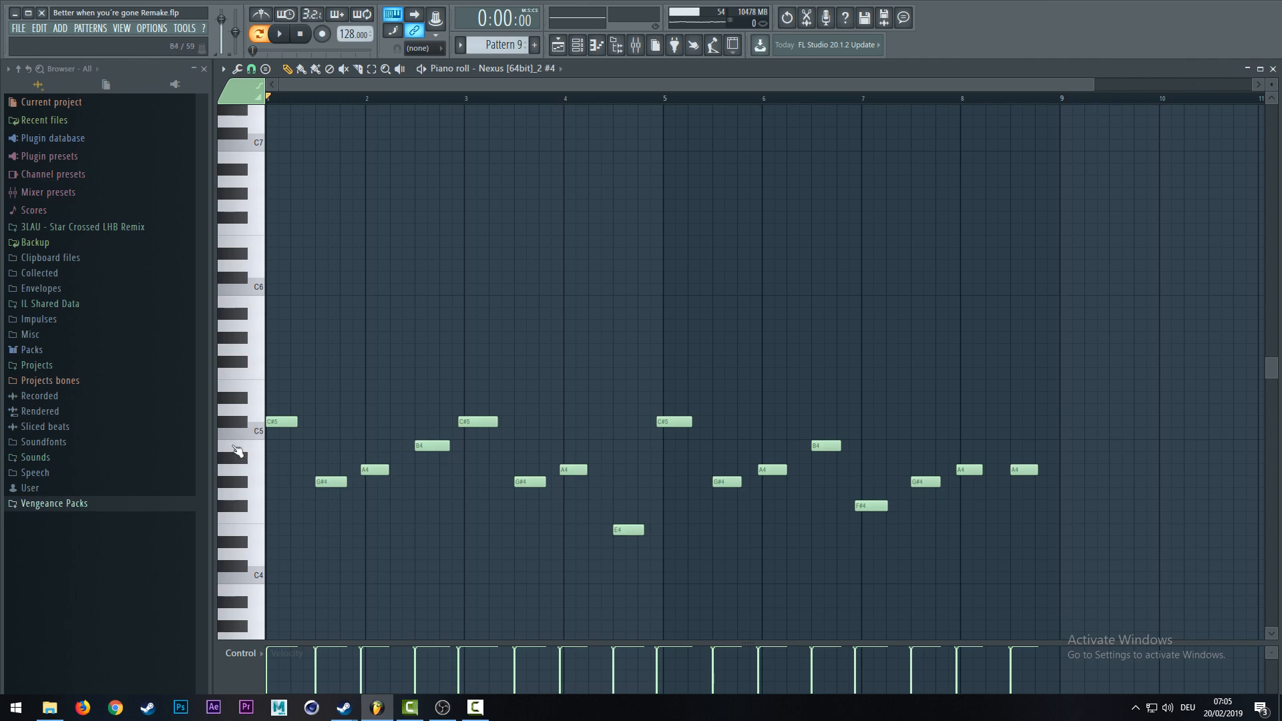
left_click(235, 423)
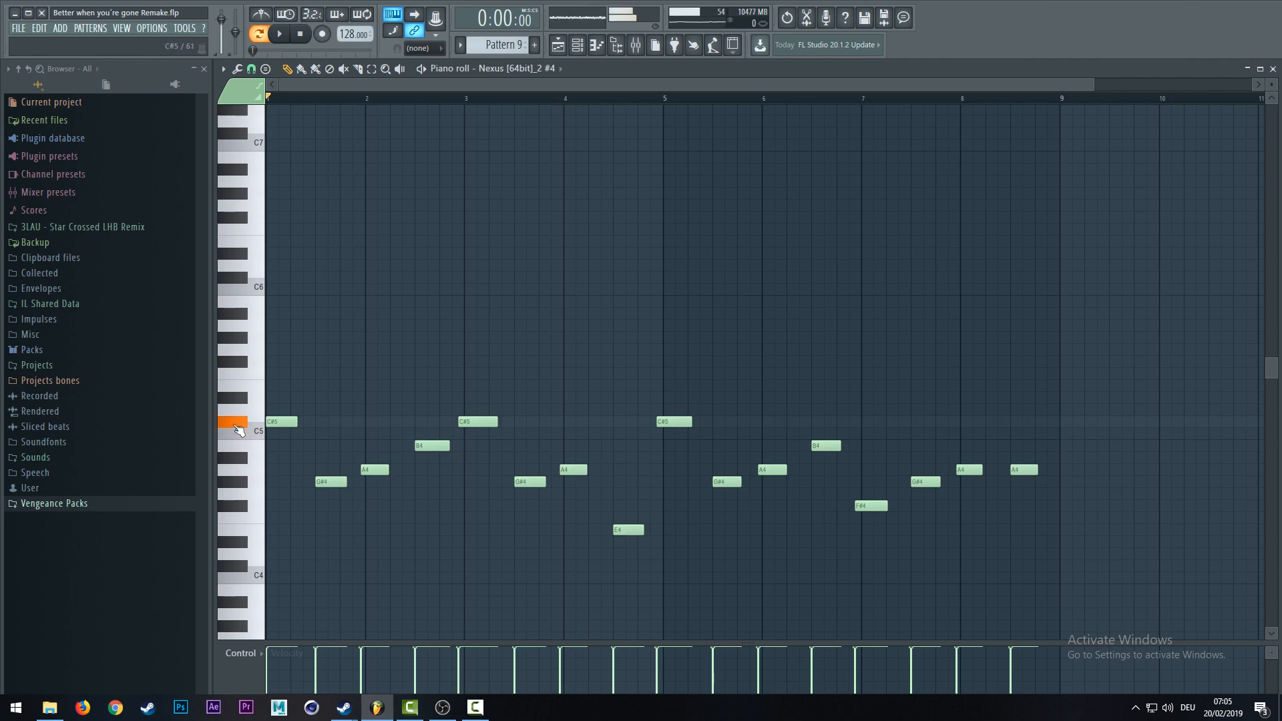
left_click(236, 423)
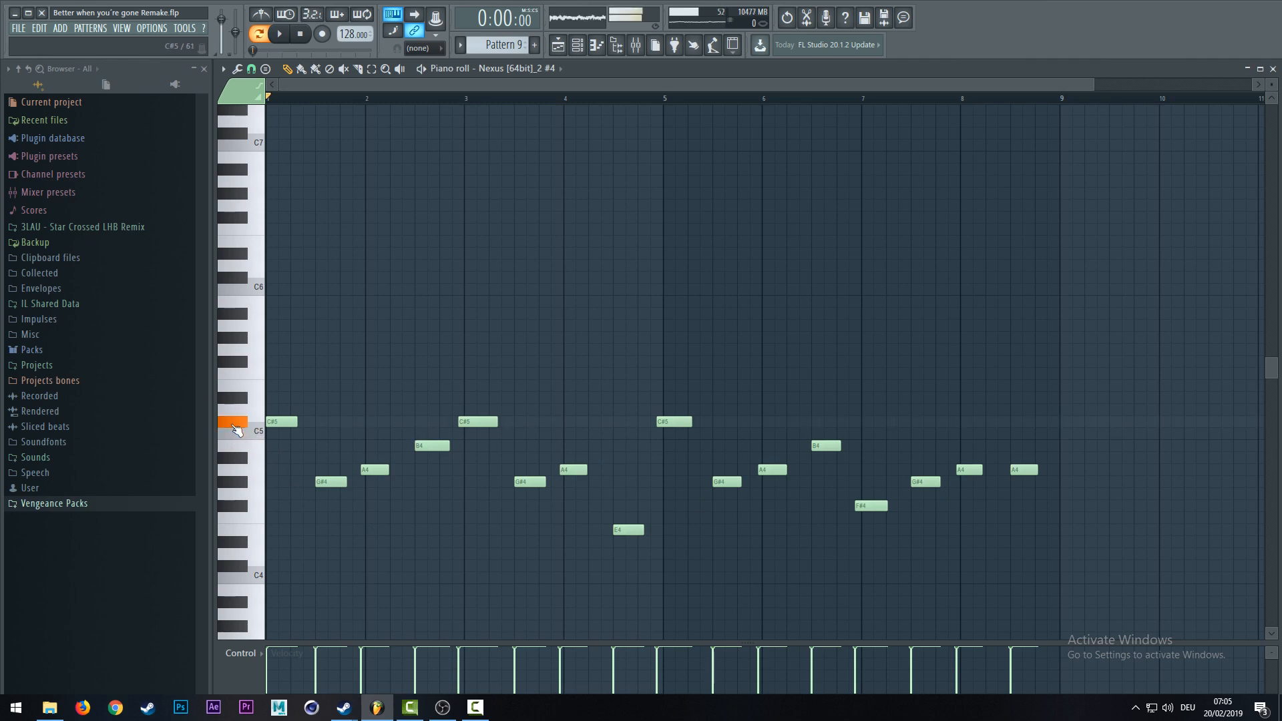
left_click(1273, 68)
- Play Pattern 11 and examine its VPS Avenger piano preset PN Bright Pop Piano, and return to the playlist
left_click(365, 83)
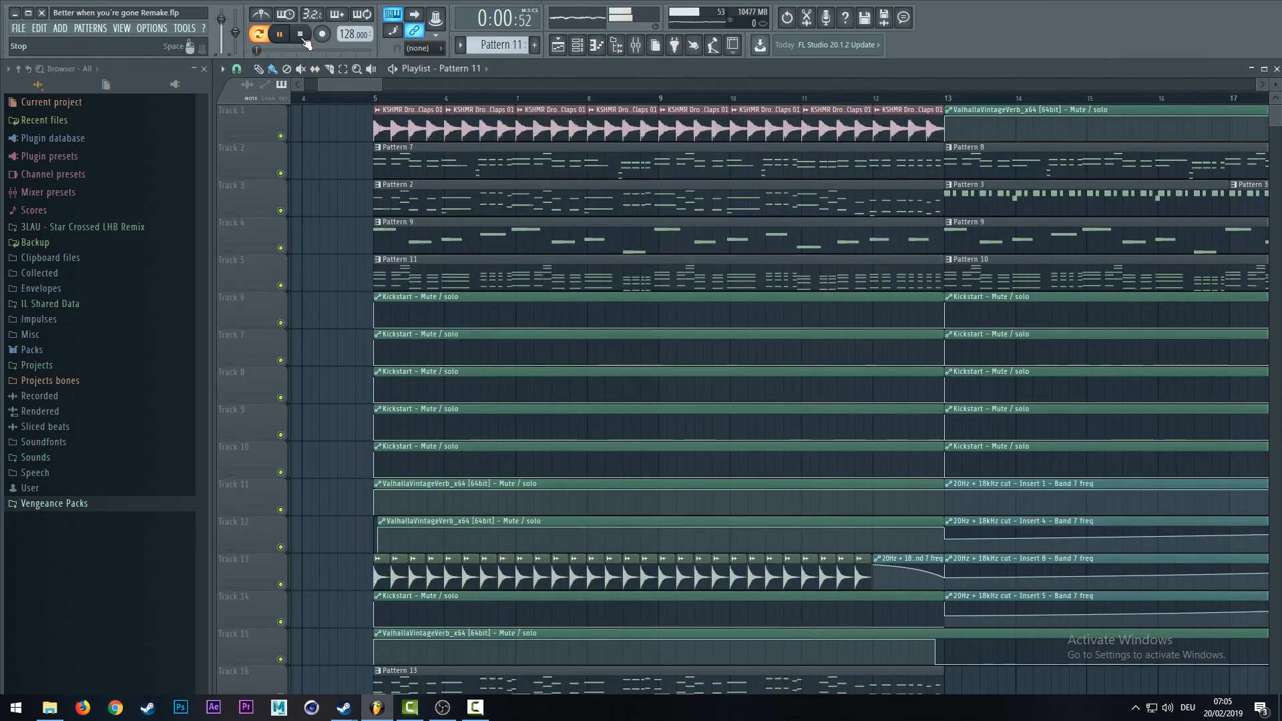
left_click(578, 44)
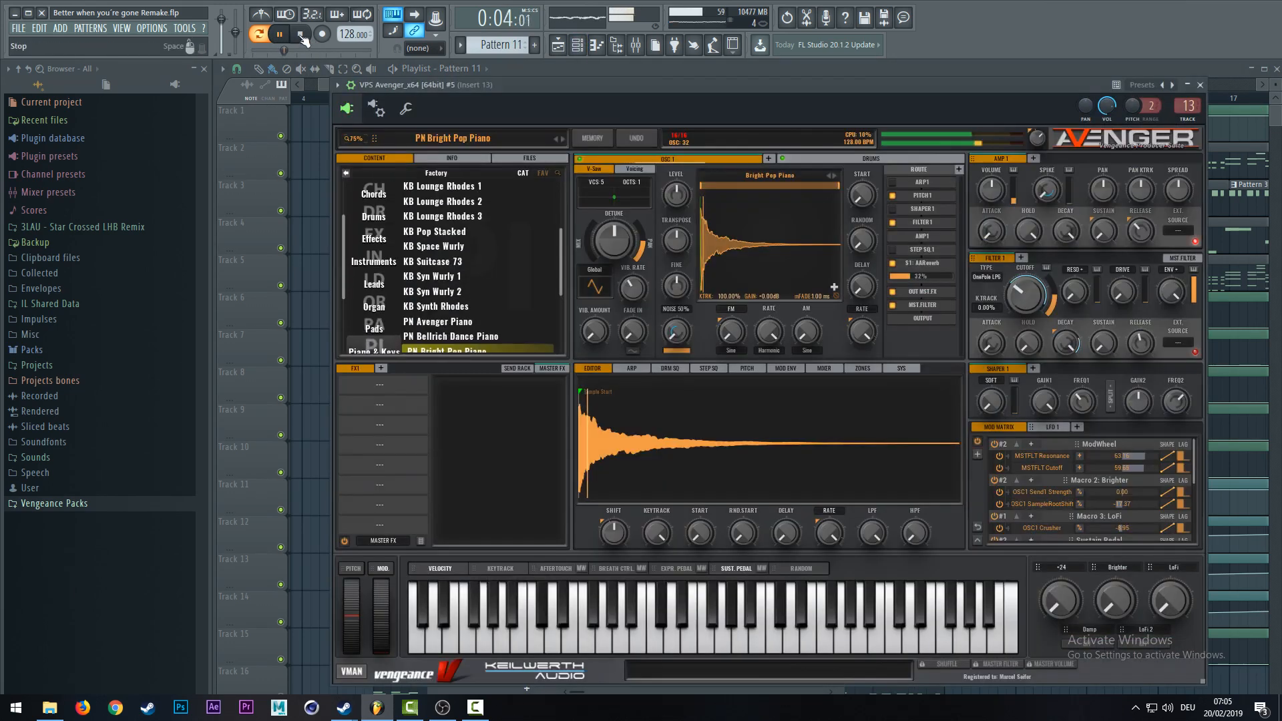
left_click(299, 34)
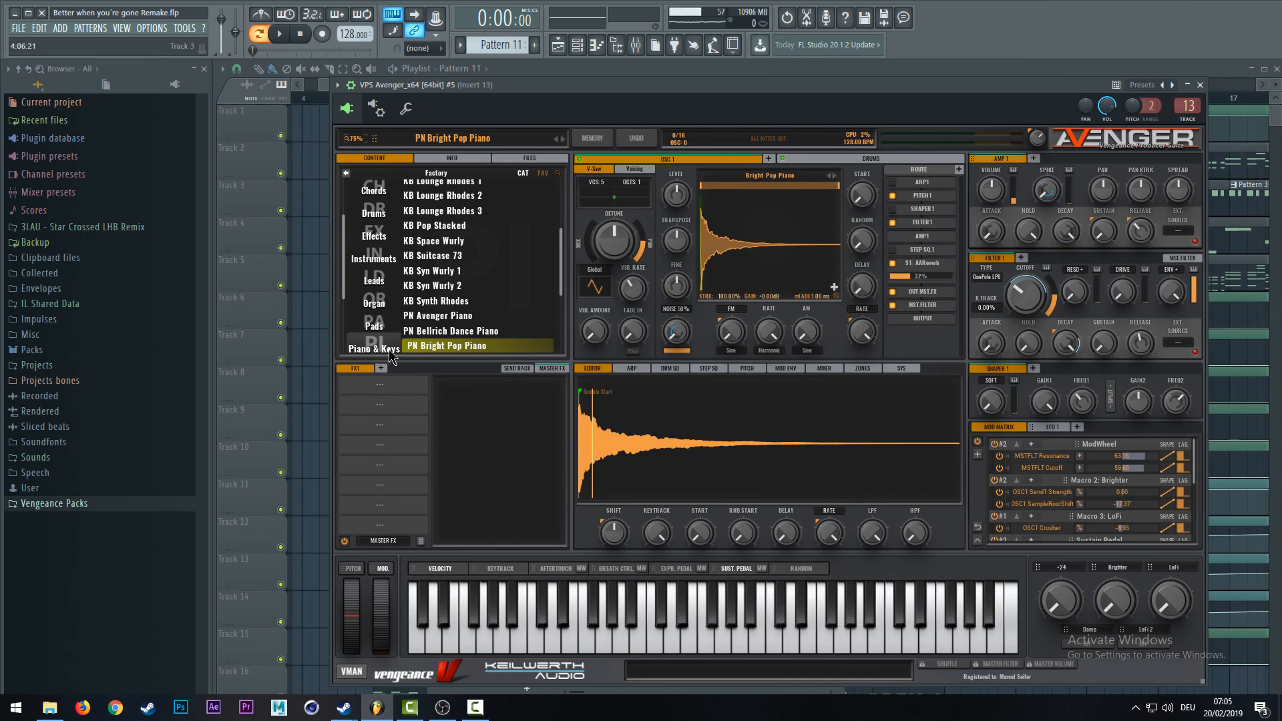
left_click(1200, 85)
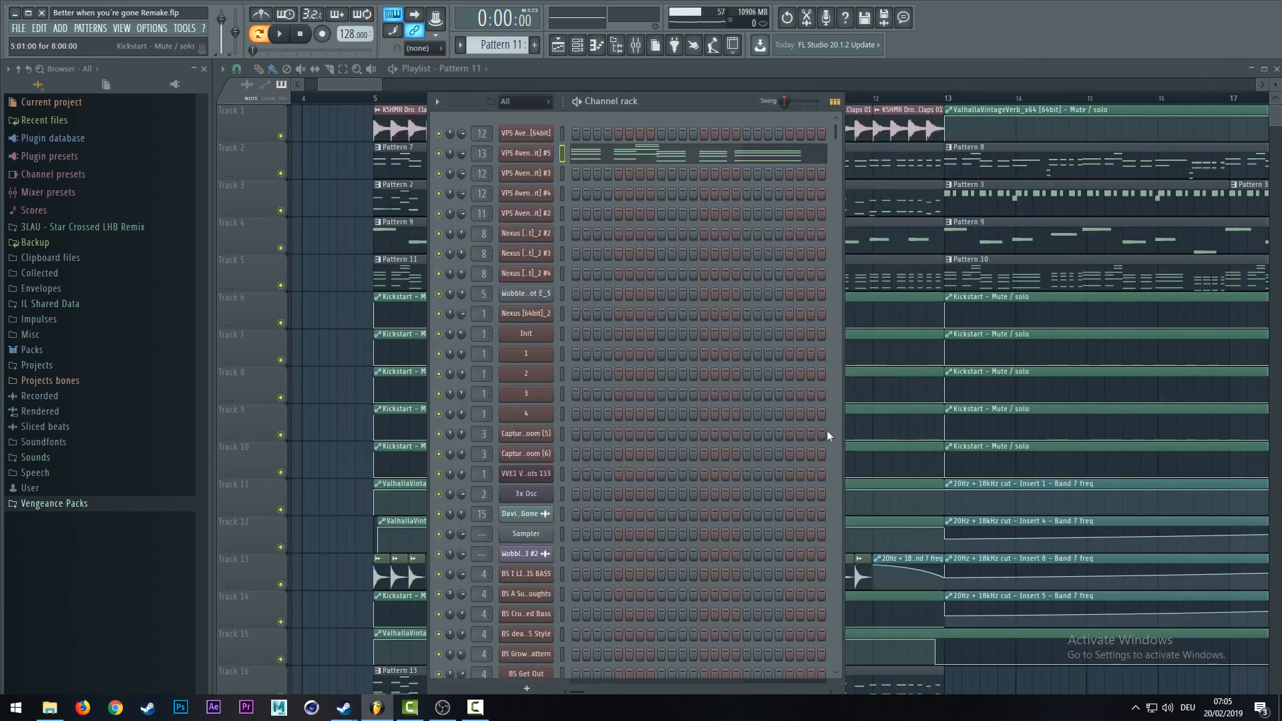
key("F6")
- Examine the clap samples KSHMR Drop Claps 01 and KSHMR_Clap_Airy_02 from their playlist clips
scroll(462, 198, "down", 3)
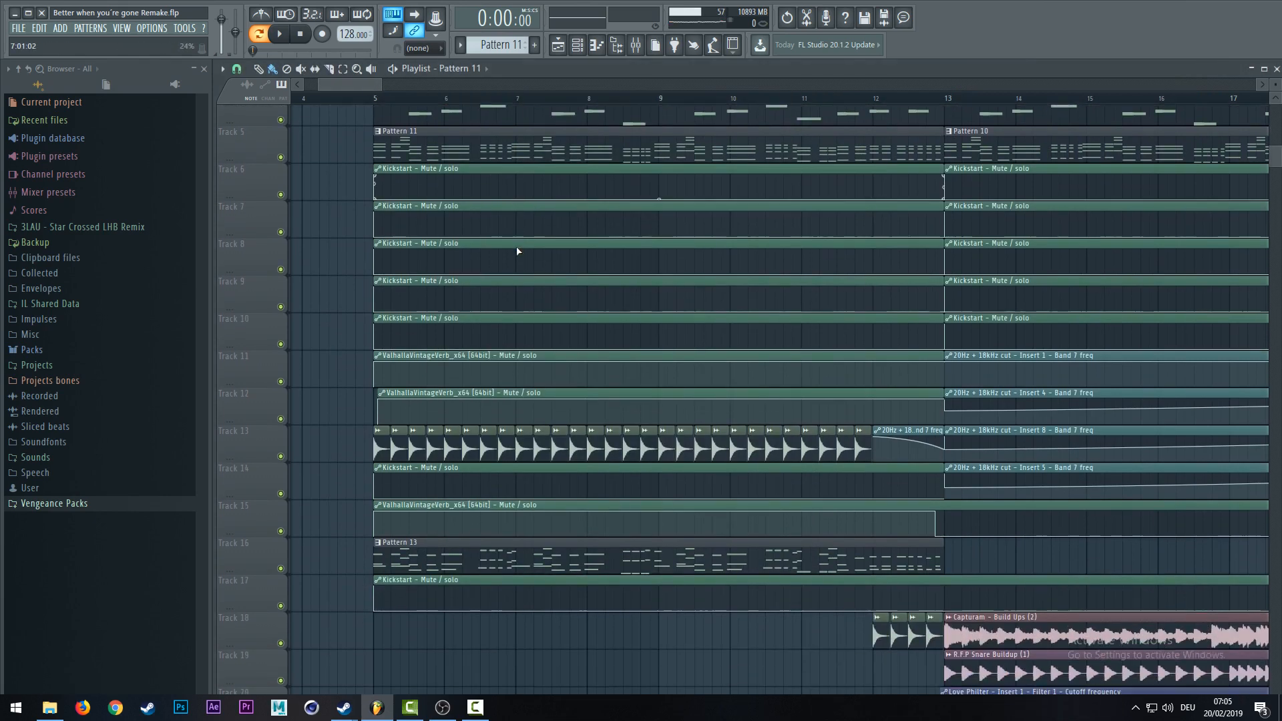
scroll(463, 198, "up", 3)
left_click(410, 130)
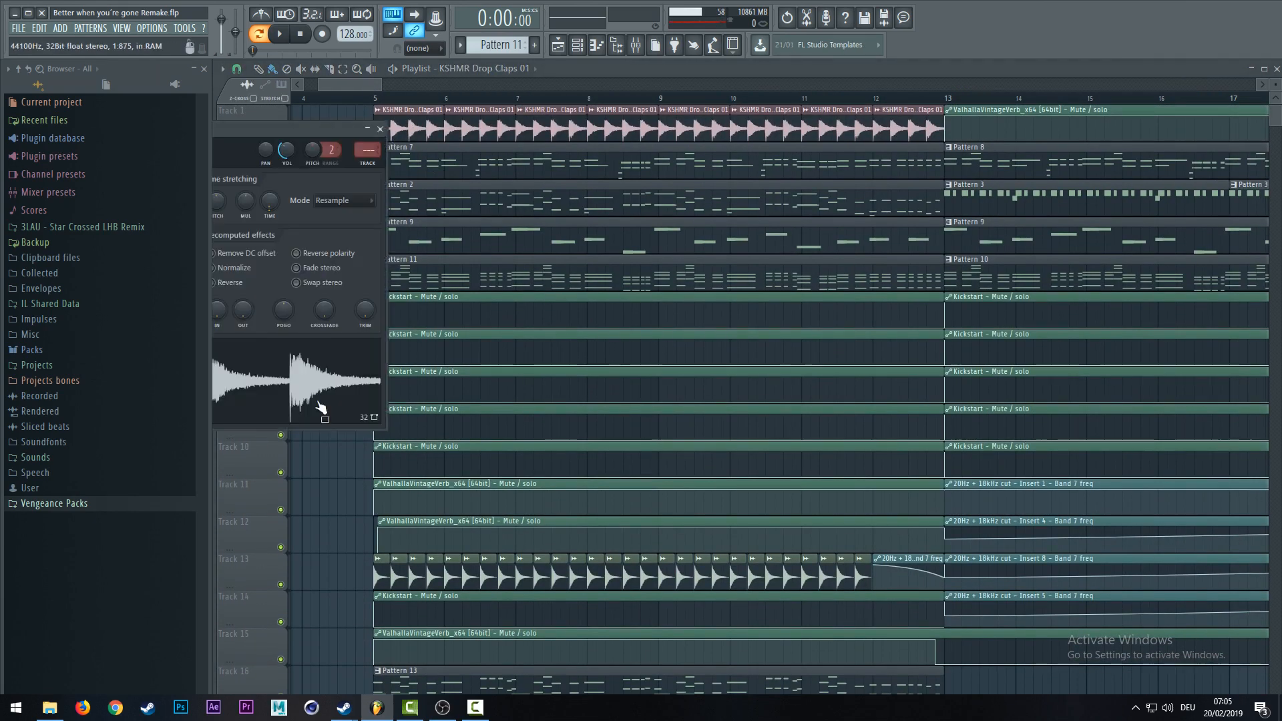
left_click(382, 131)
scroll(385, 493, "down", 2)
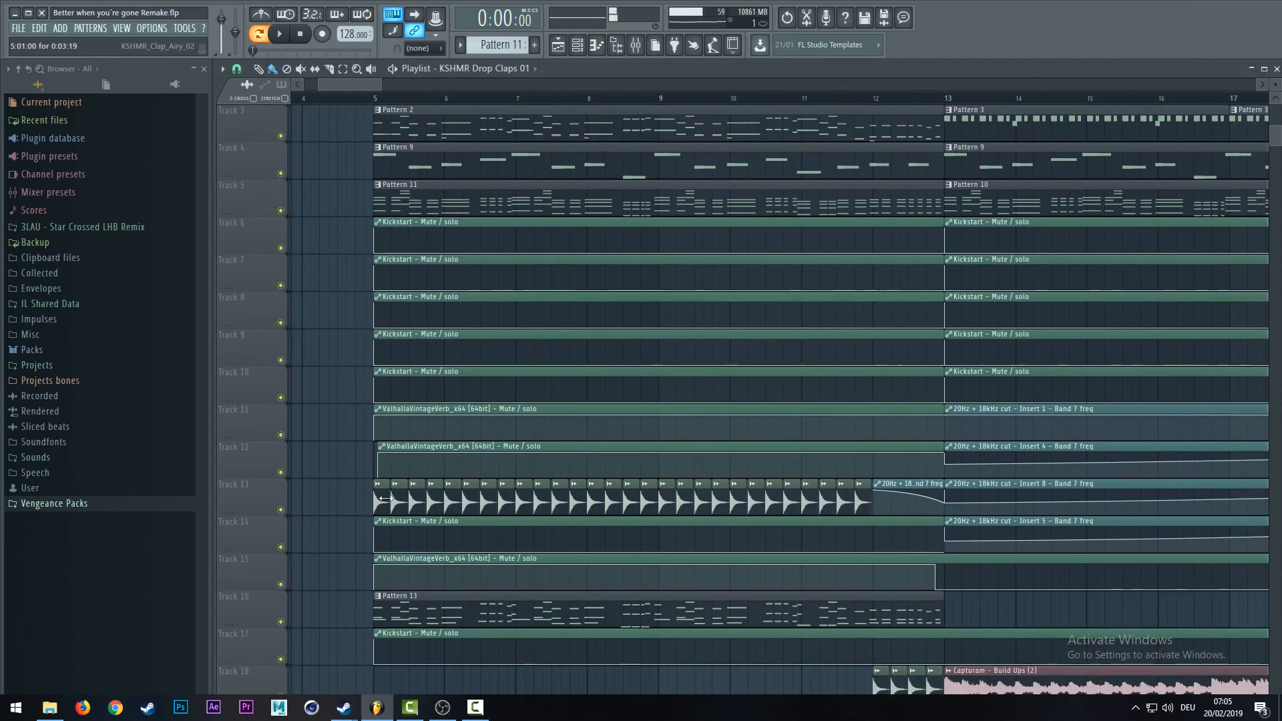
double_click(386, 498)
left_click(397, 146)
- Select Pattern 13 in the playlist, listen to it briefly and show its channels in the channel rack
scroll(331, 398, "down", 3)
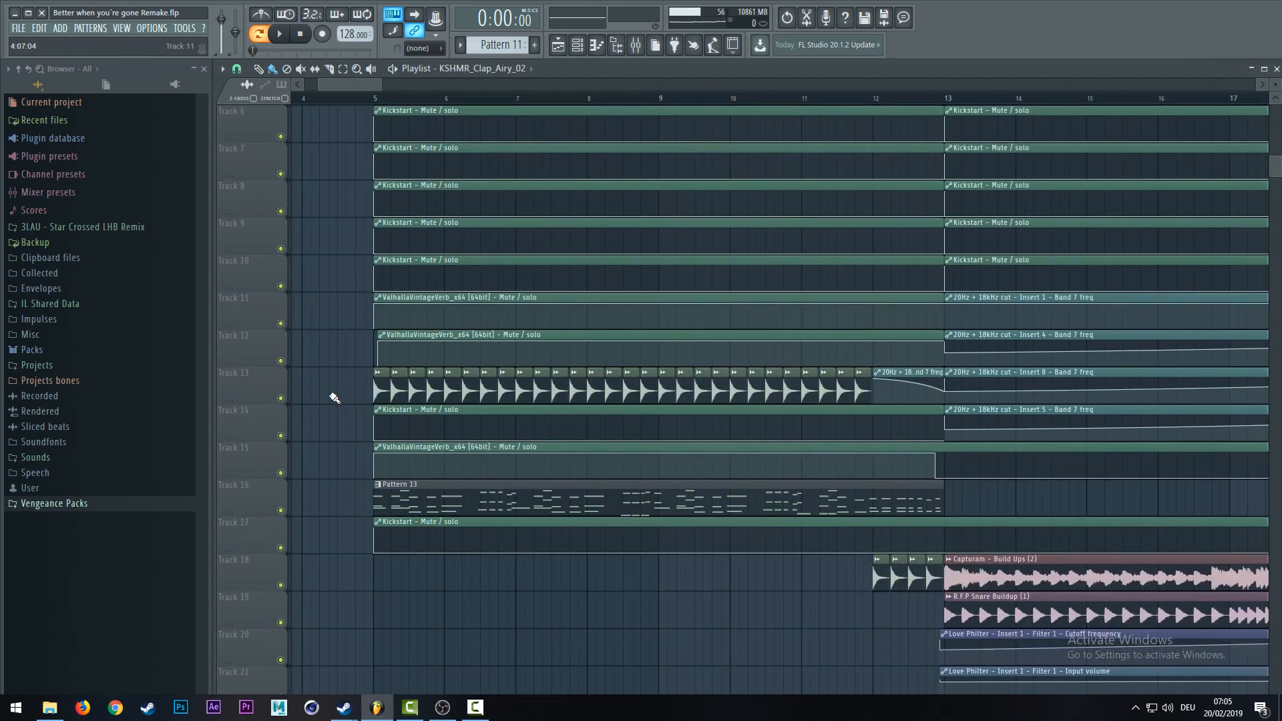
left_click(405, 493)
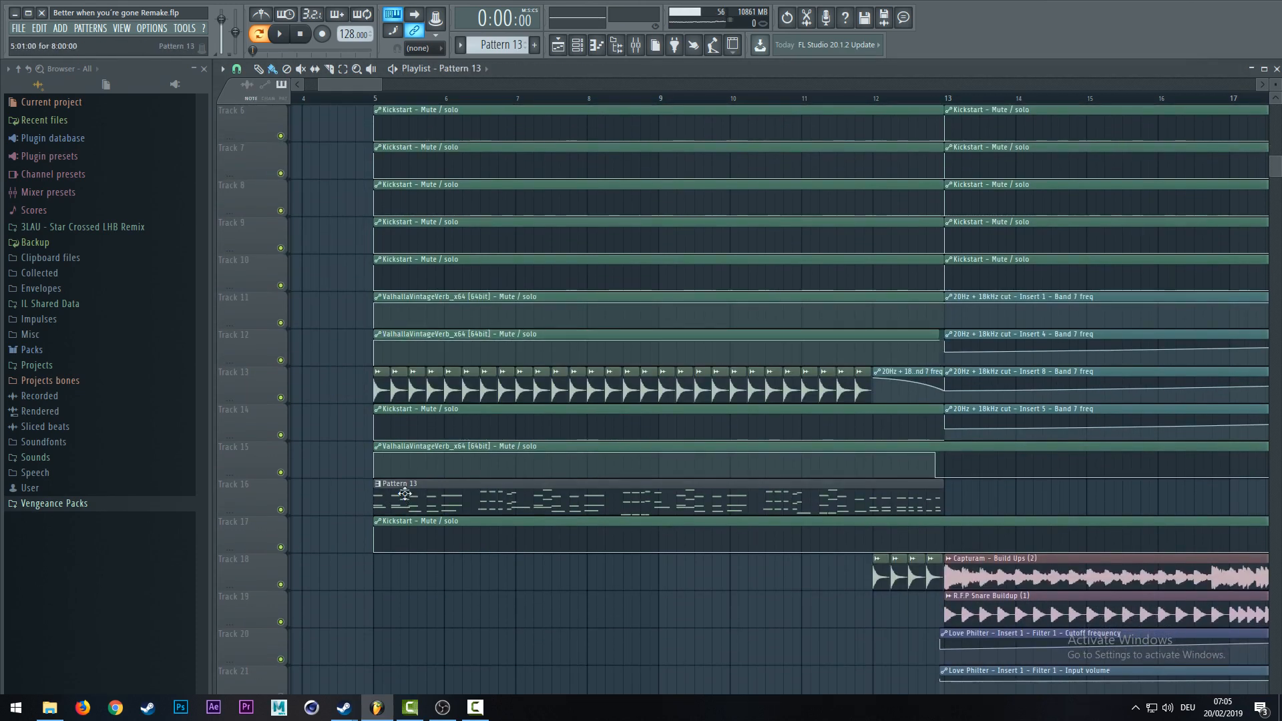
left_click(281, 37)
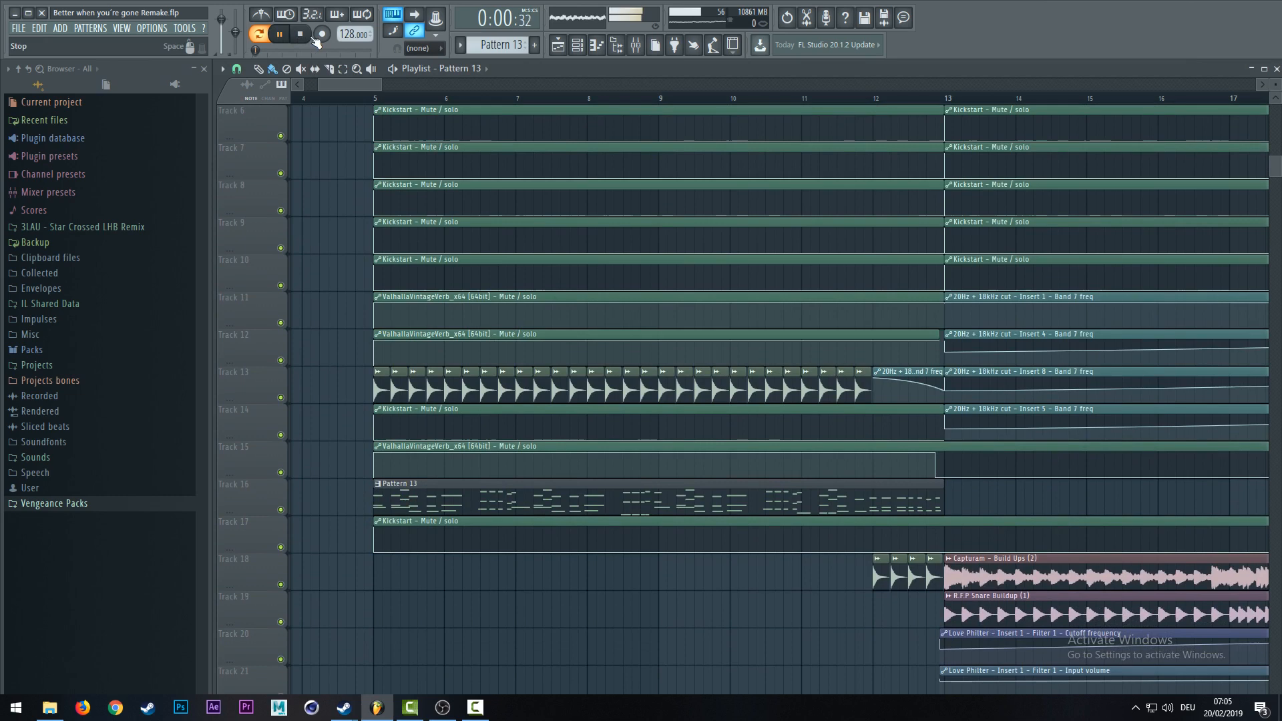
left_click(576, 45)
key("space")
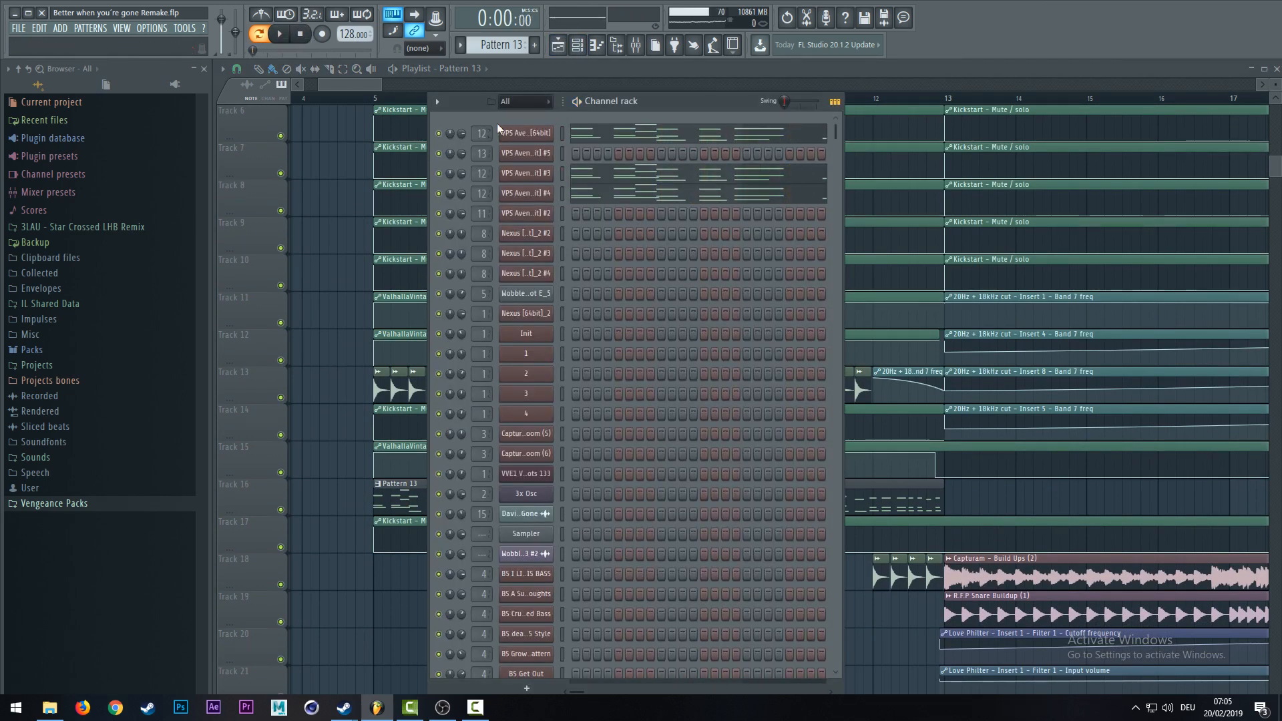
- Examine the Avenger preset SY Big Saw Chords 1 and the notes of its channel in the piano roll
left_click(525, 136)
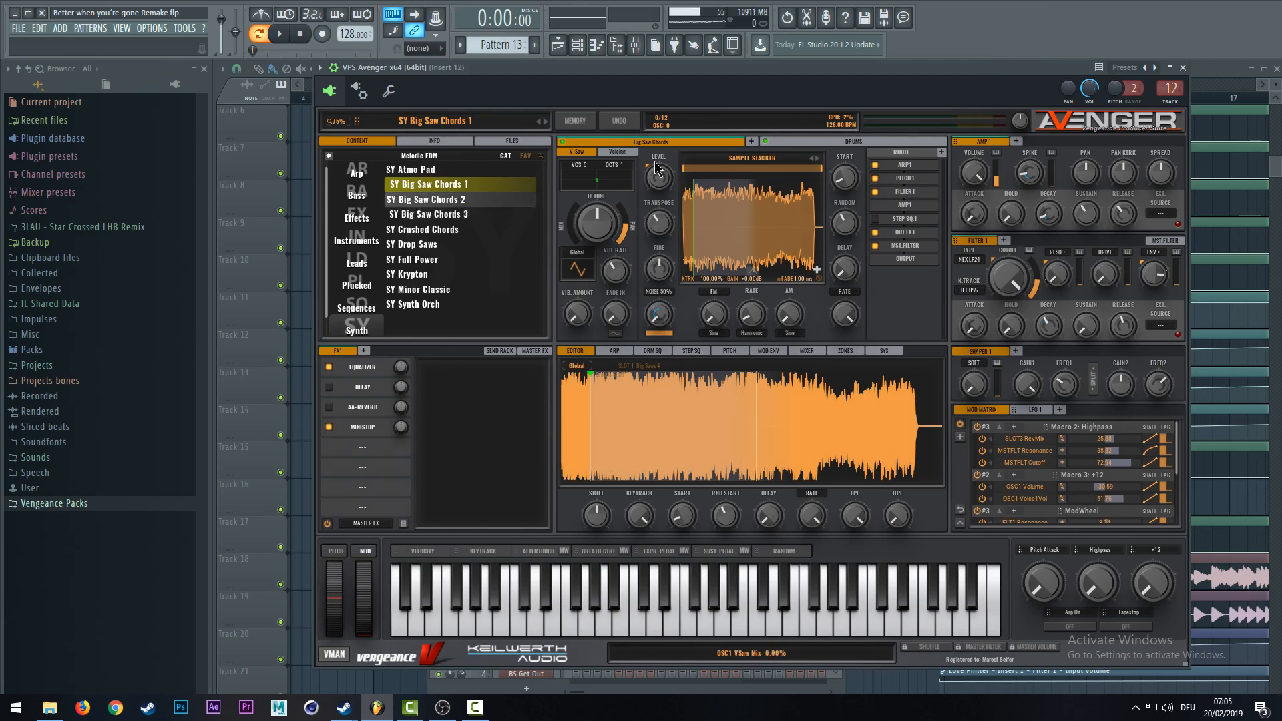
key("Escape")
left_click(646, 131)
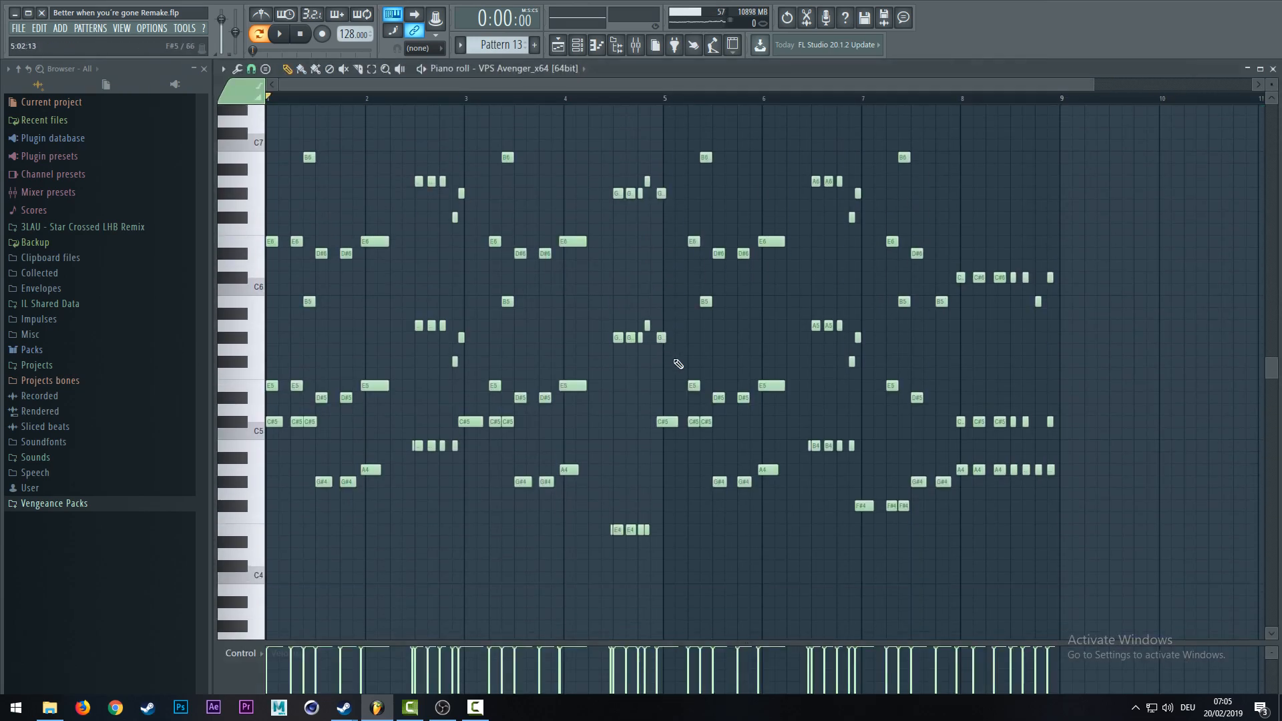
left_click(1273, 69)
- Return to the playlist, play the arrangement from bar 5 through the first section and stop playback
left_click(363, 83)
key("space")
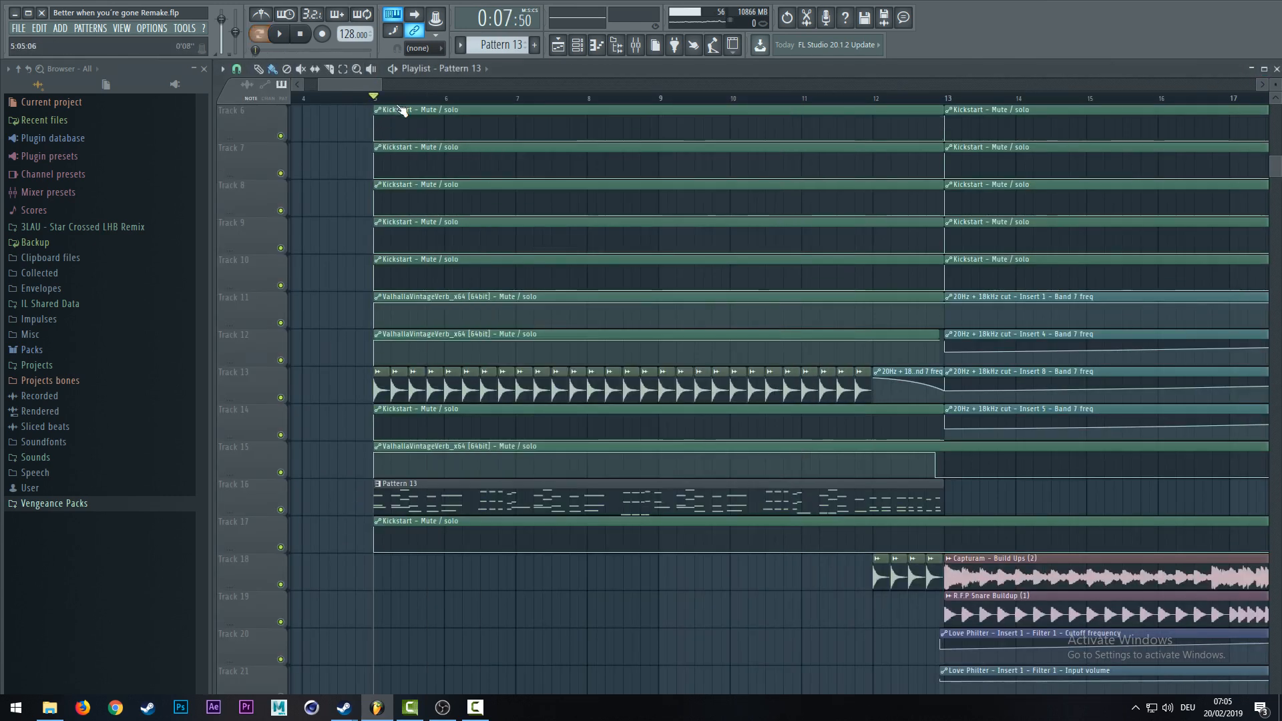
scroll(397, 103, "up", 3)
scroll(339, 245, "down", 5)
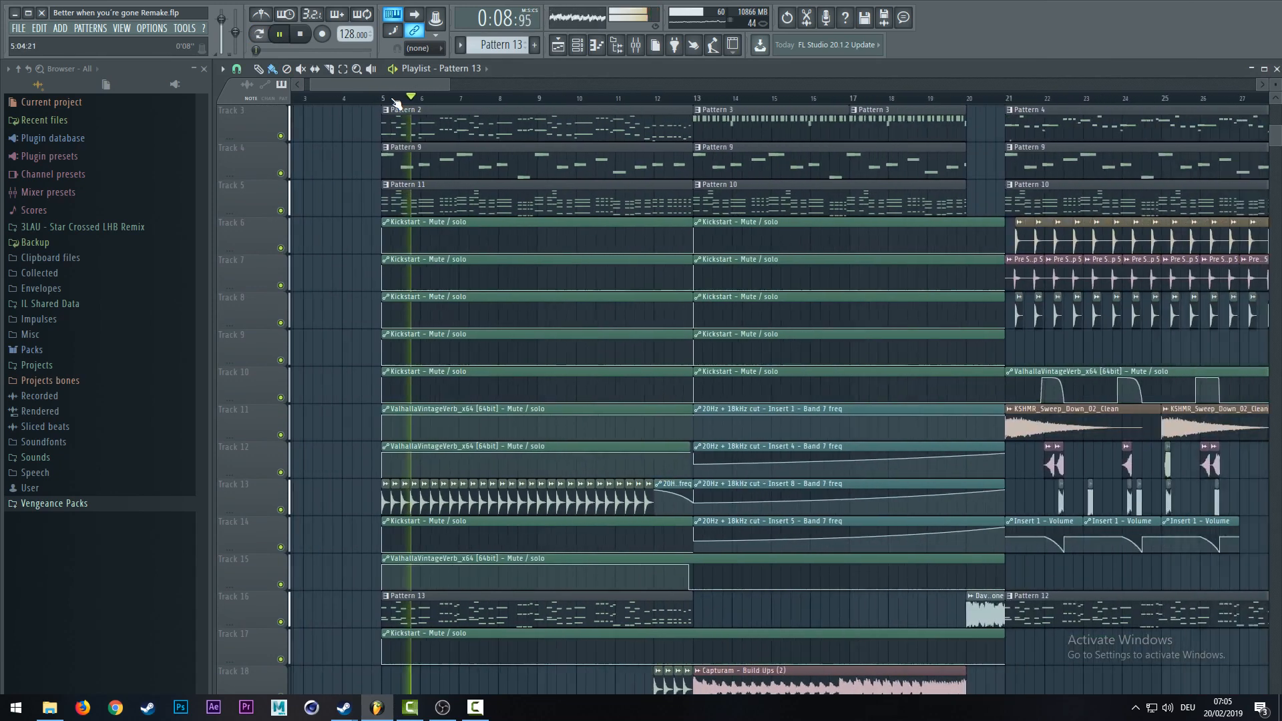
scroll(339, 246, "up", 2)
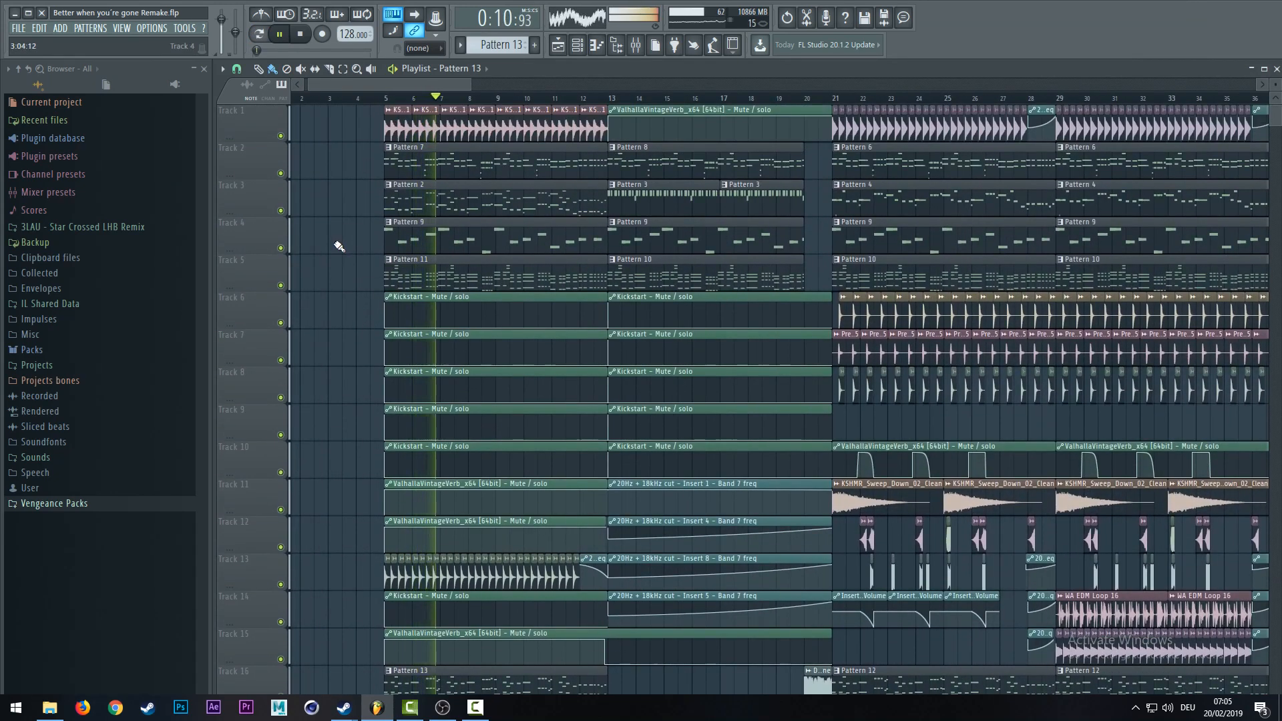
scroll(425, 107, "down", 2)
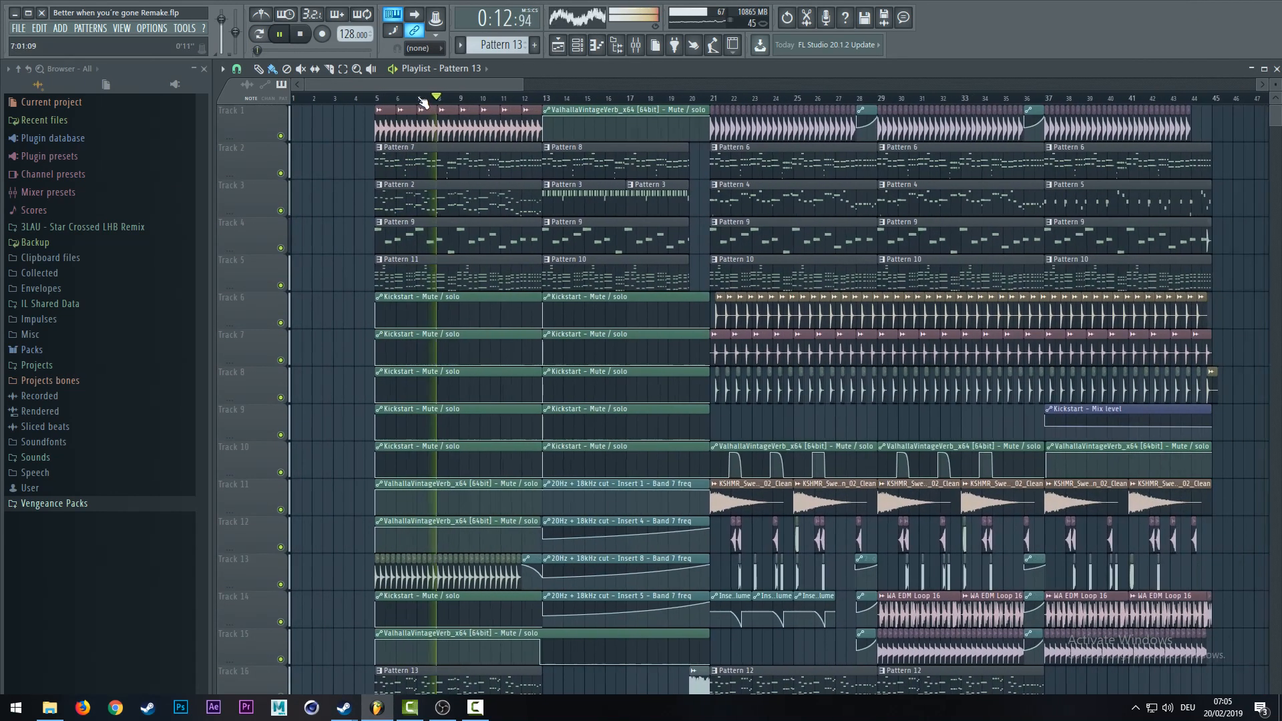
scroll(424, 103, "down", 2)
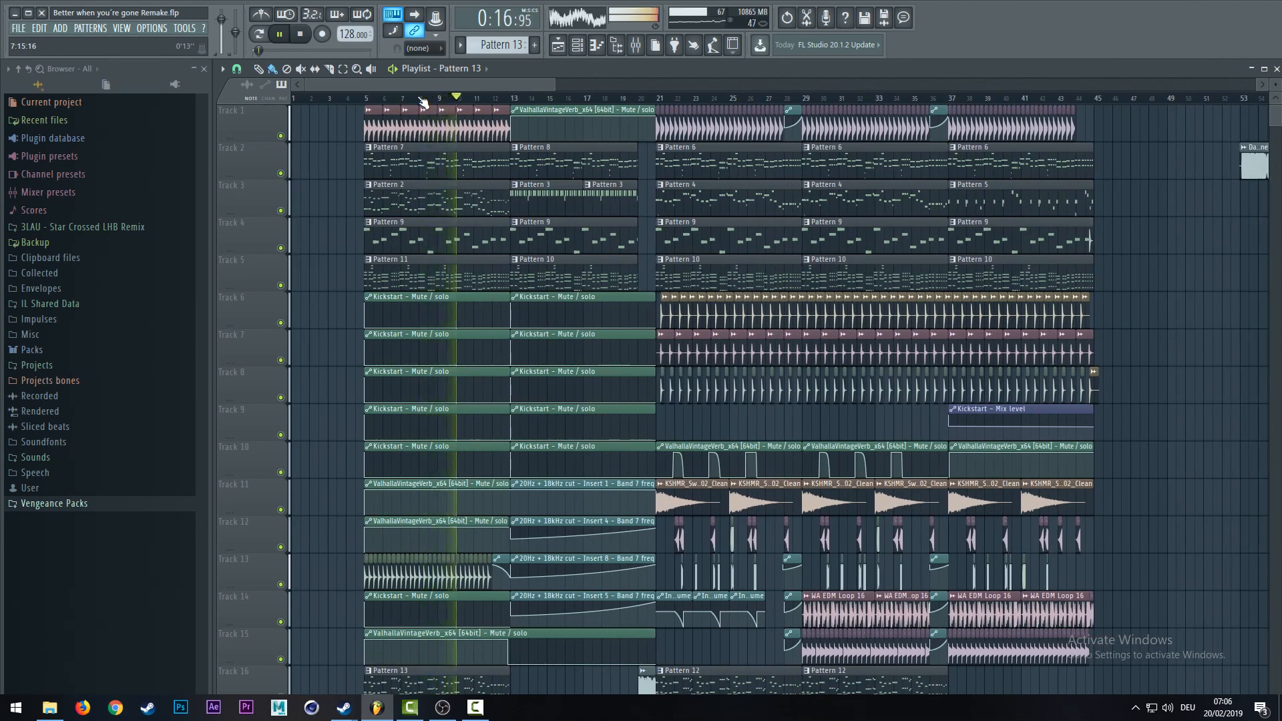
scroll(423, 103, "down", 2)
scroll(423, 101, "up", 2)
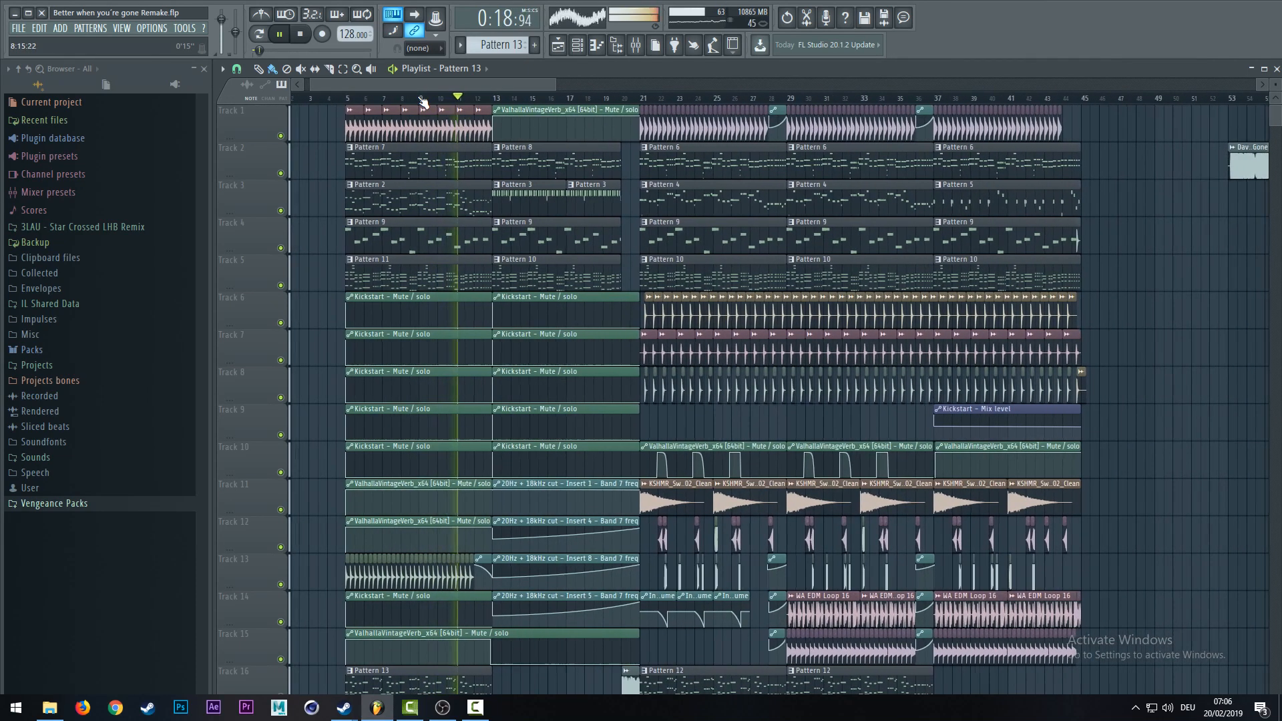
scroll(423, 102, "up", 3)
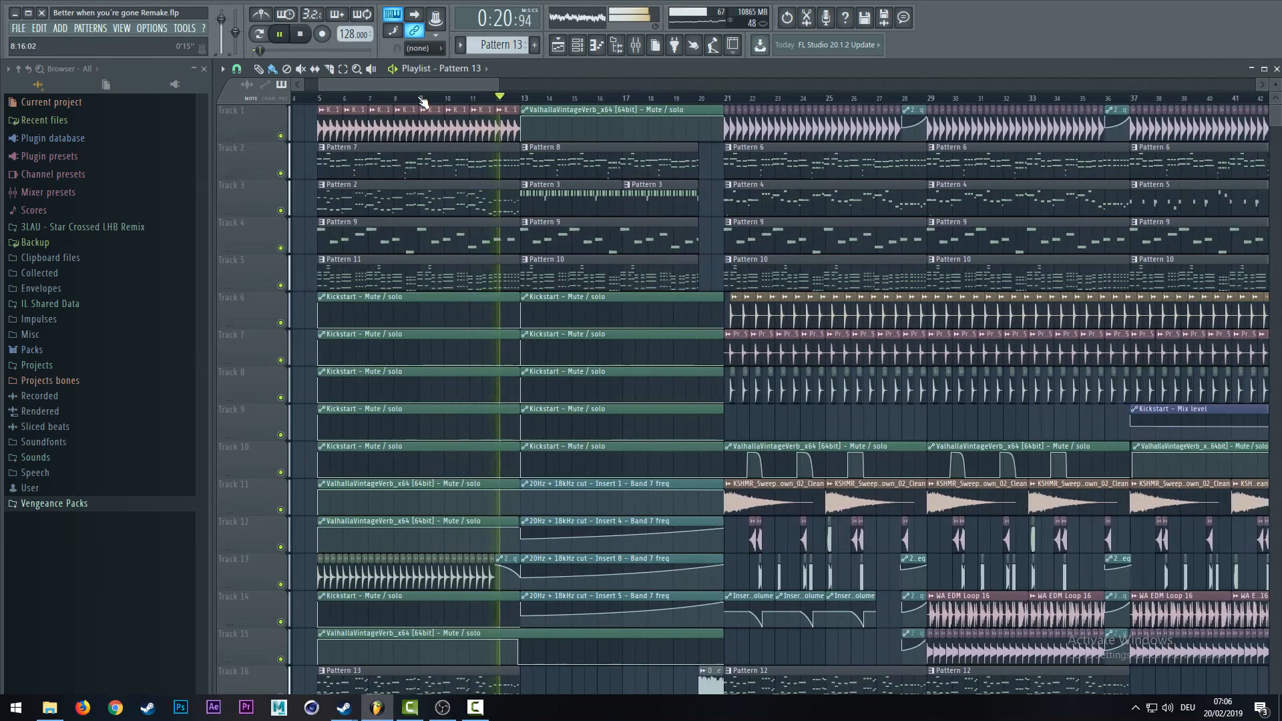
left_click(301, 36)
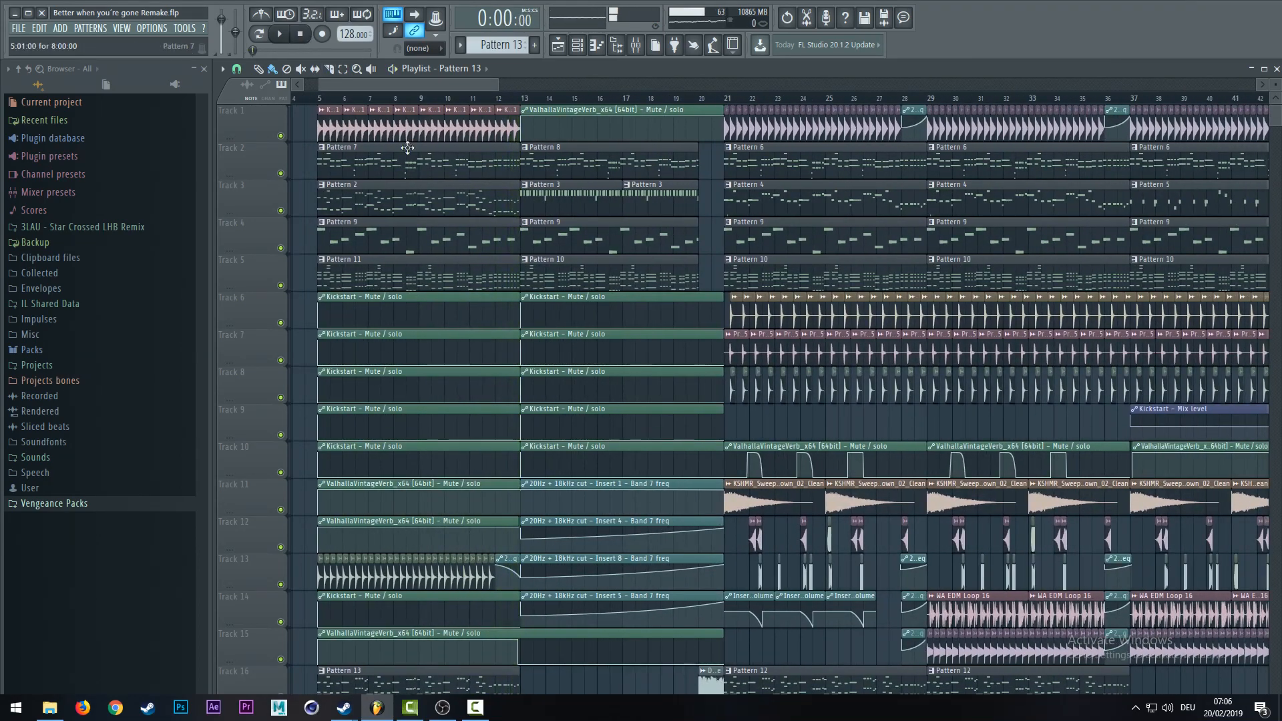
- Examine the build-up samples Capturam - Build Ups (2) and R.F.P Snare Buildup (1) from their playlist clips
scroll(526, 107, "up", 4)
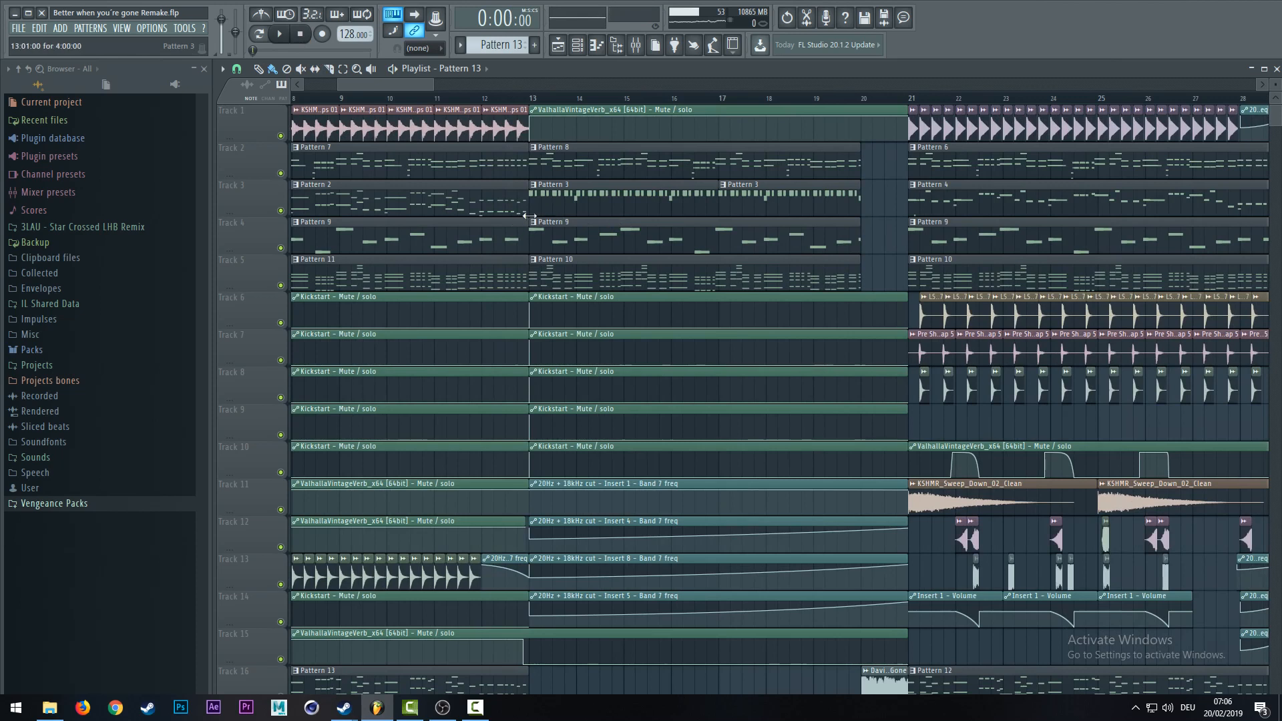
left_click_drag(401, 85, 386, 80)
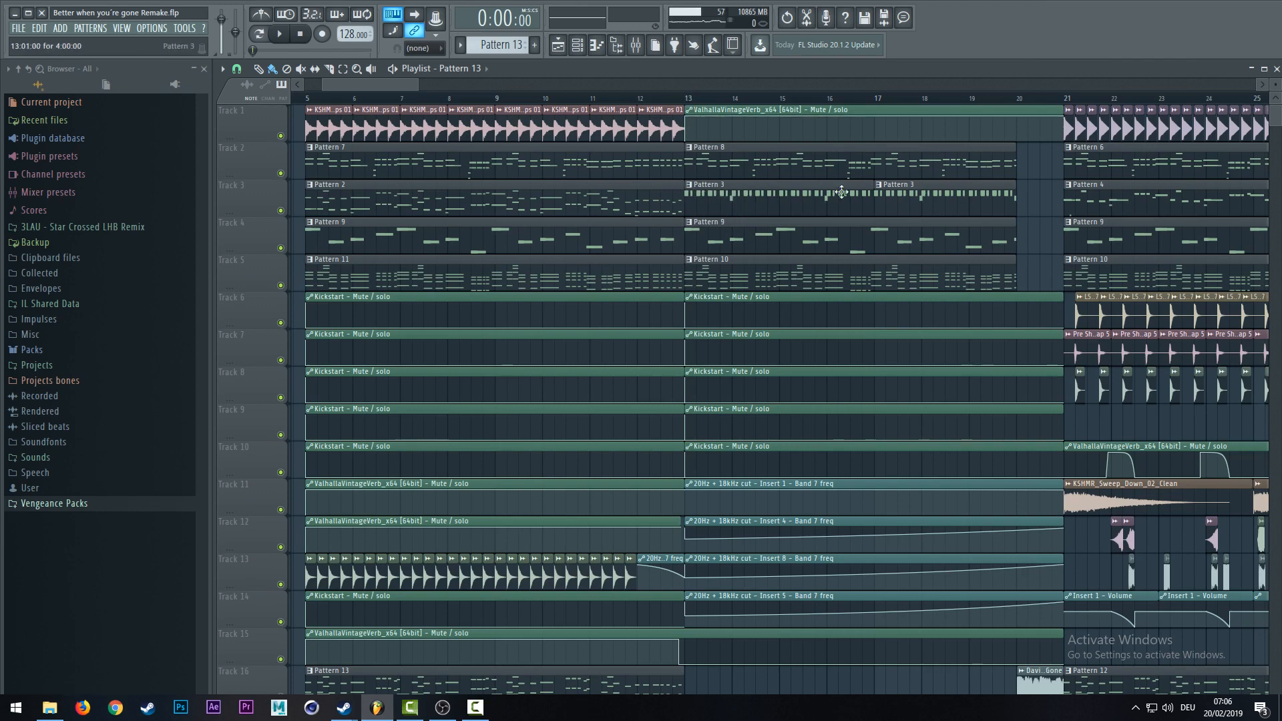
scroll(841, 192, "down", 8)
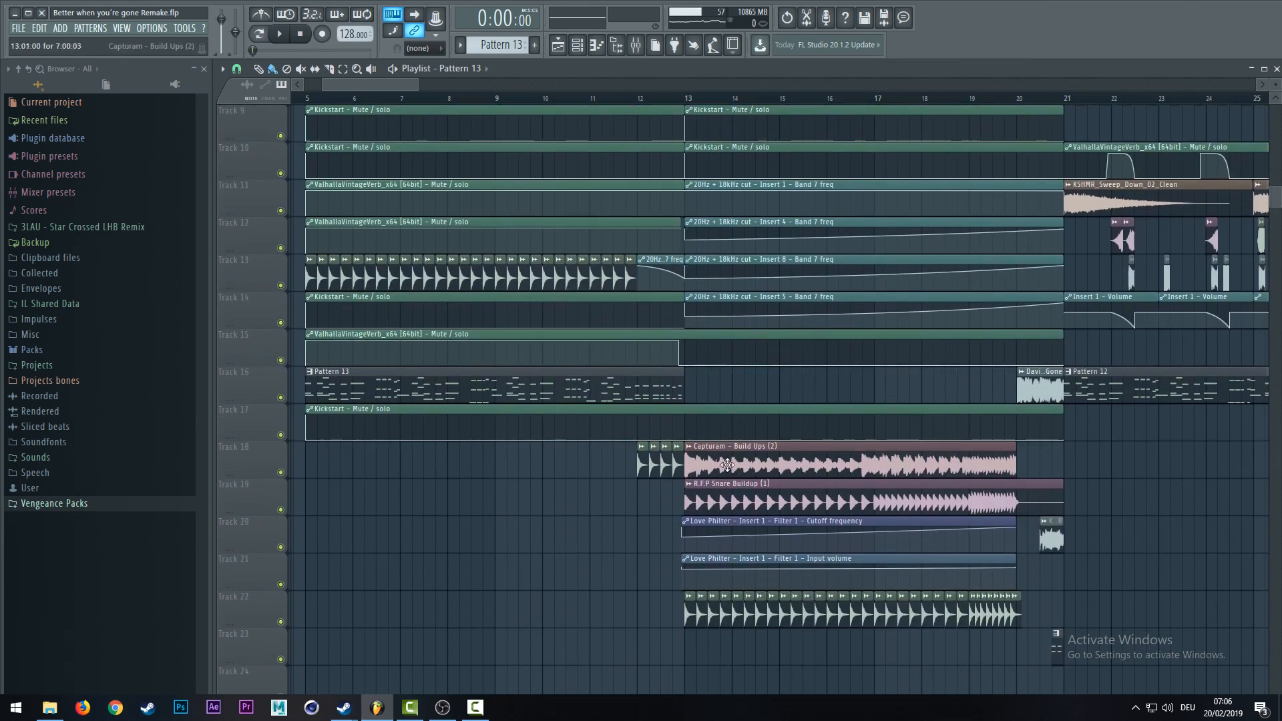
double_click(741, 456)
left_click(731, 501)
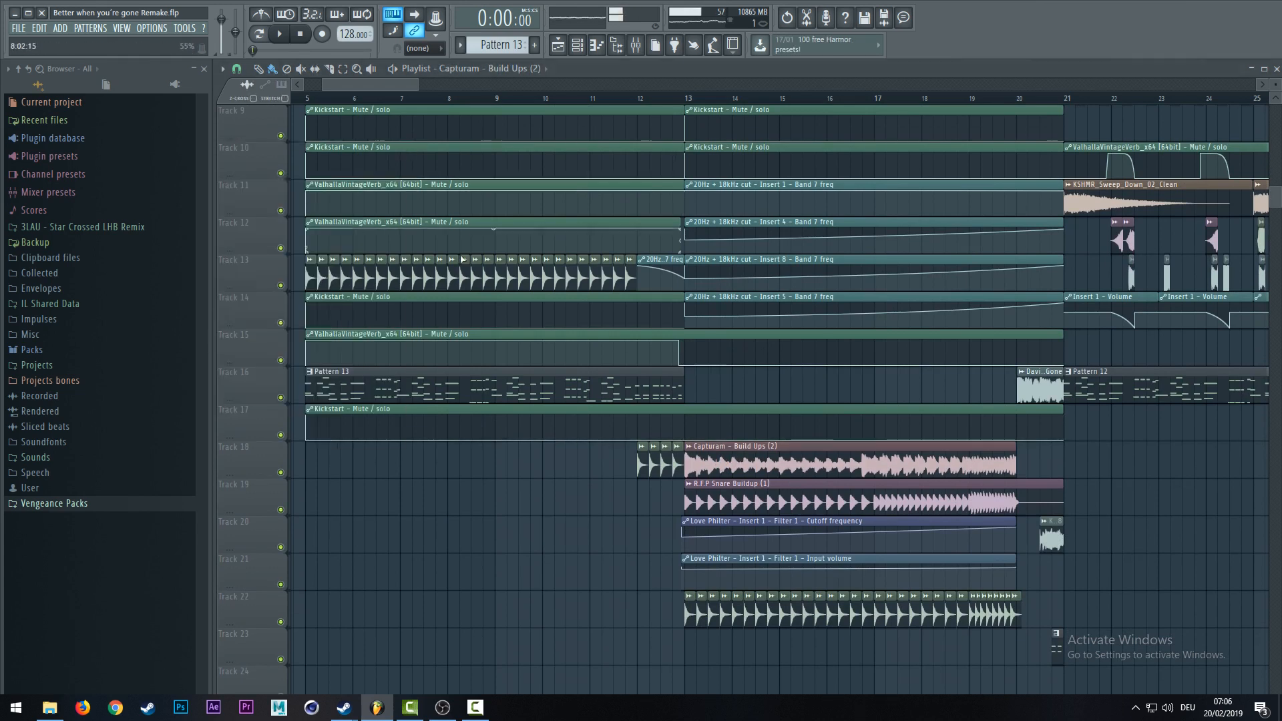
double_click(731, 500)
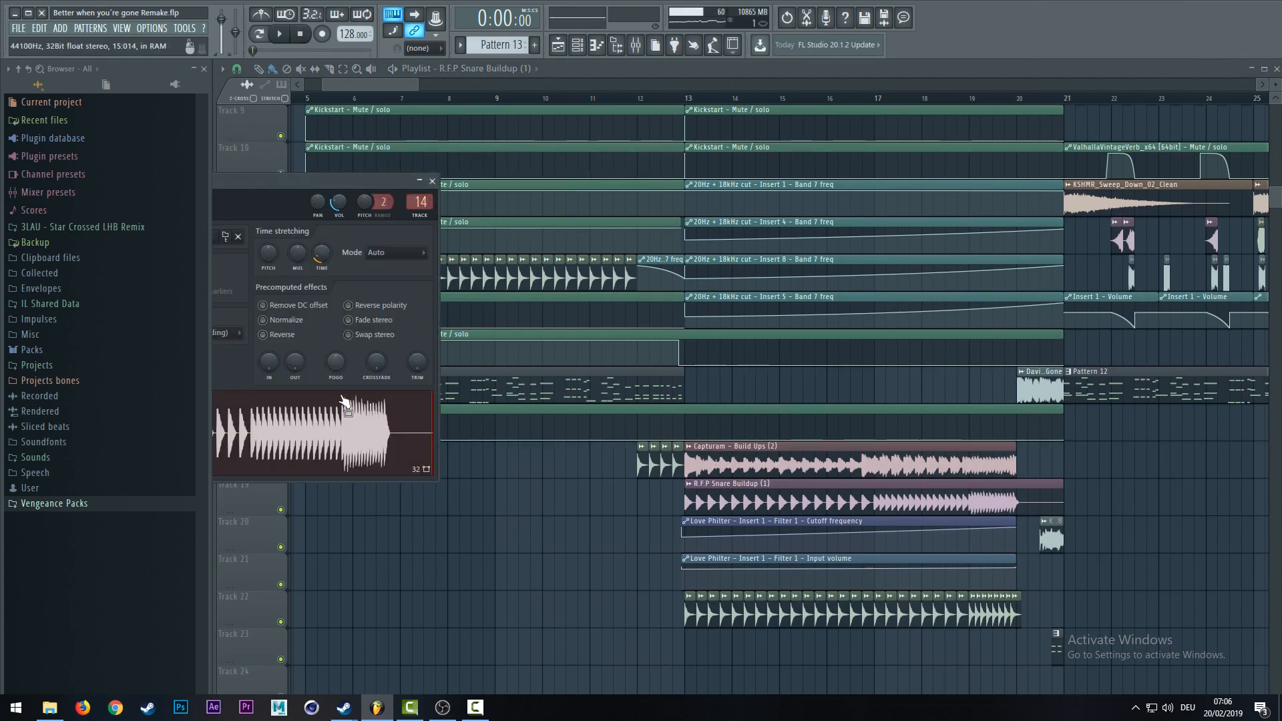
left_click(434, 181)
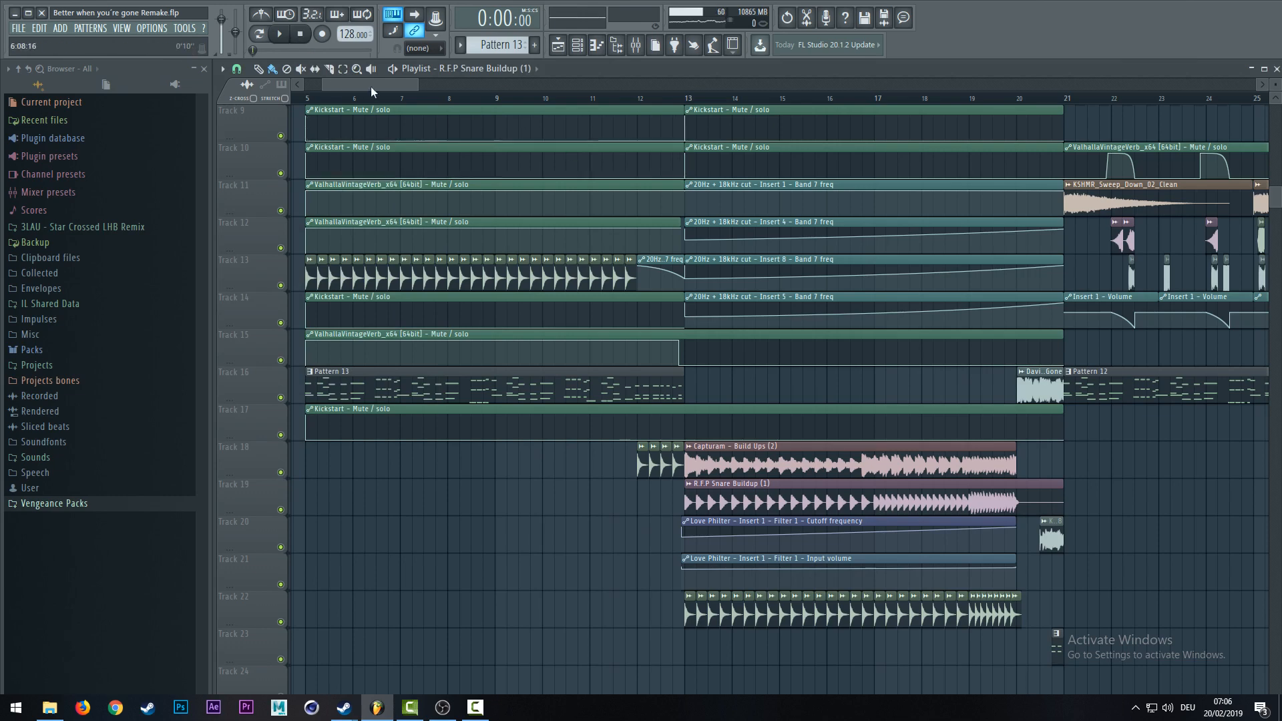
- Examine the KSHMR_Short_Drum_Fill_22_128 sample from its clip just before bar 21
left_click_drag(371, 86, 406, 85)
scroll(661, 459, "up", 2)
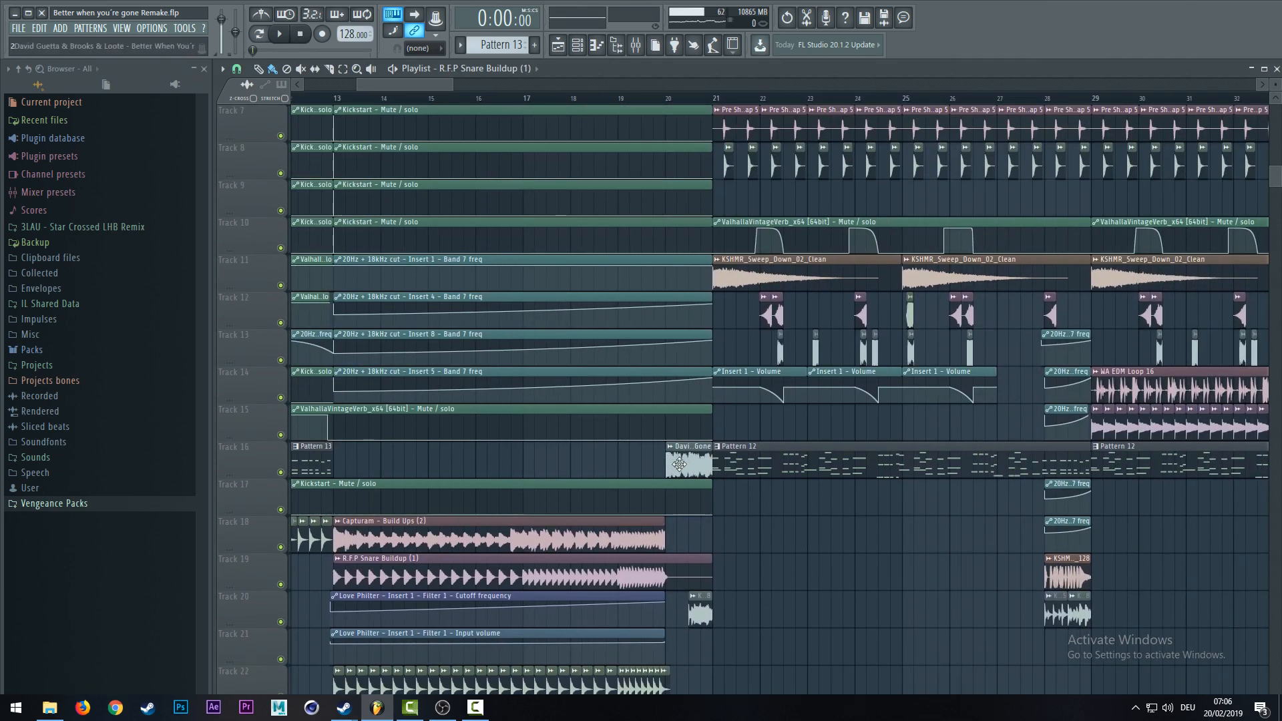
double_click(708, 613)
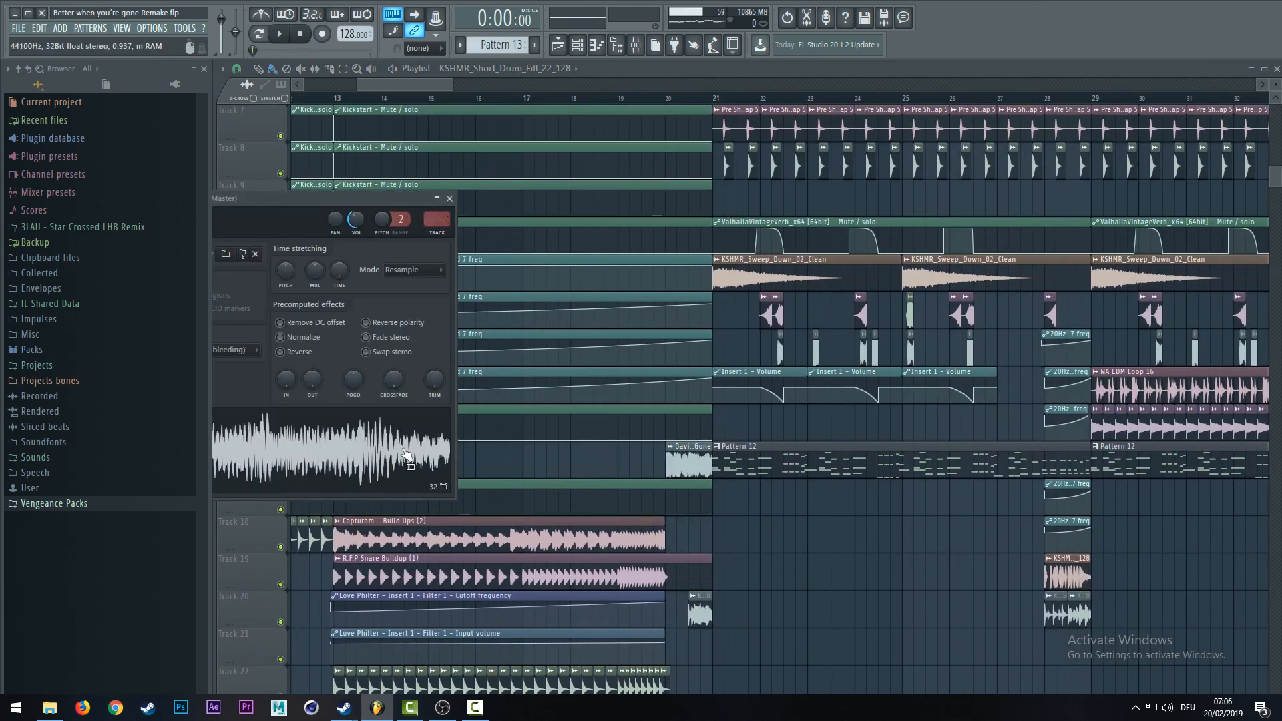
left_click(449, 198)
- Place the playhead at bar 21, solo Track 1 and also enable Tracks 6 to 8 and 11 to 13
scroll(804, 554, "up", 6)
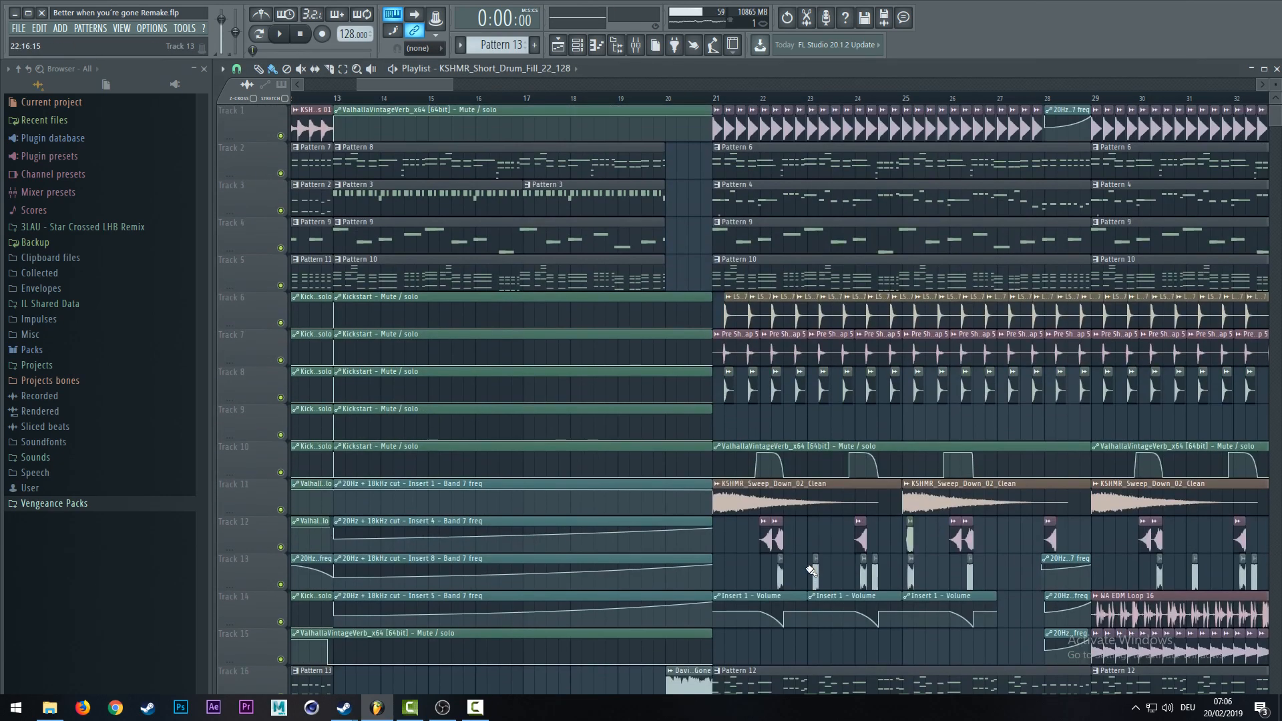
scroll(672, 134, "right", 5)
scroll(705, 86, "up", 3)
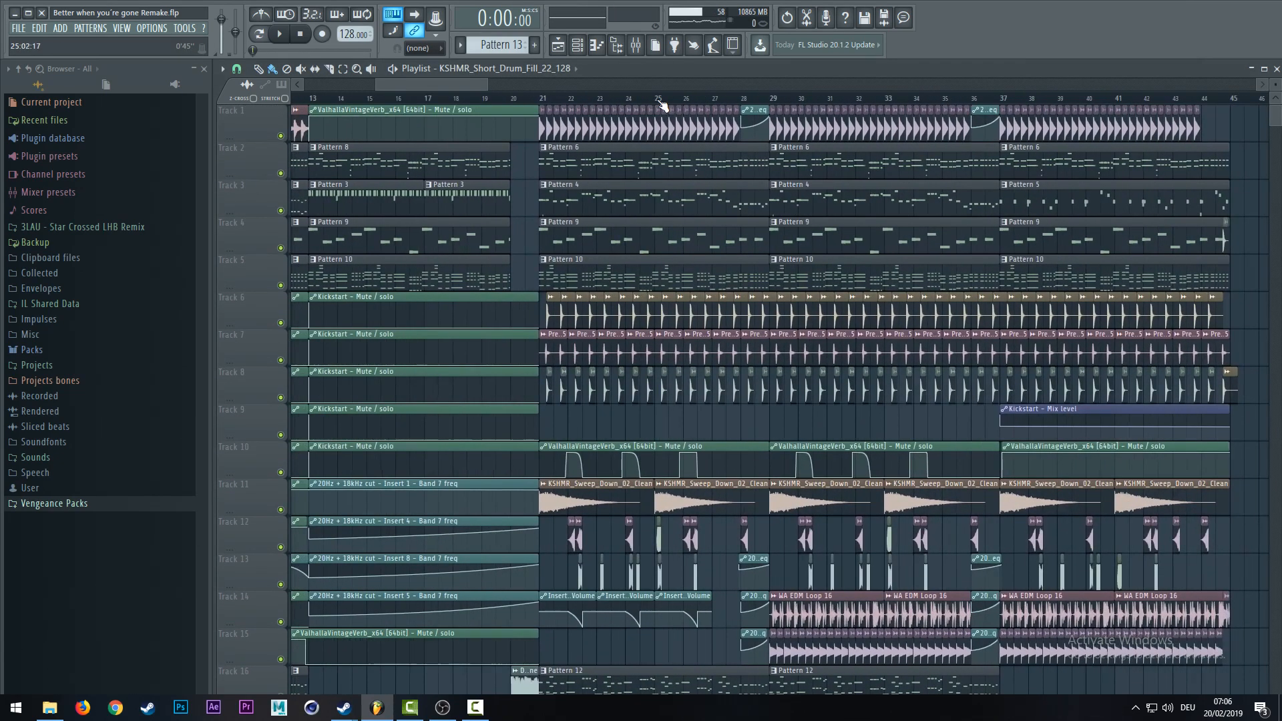
left_click(273, 130)
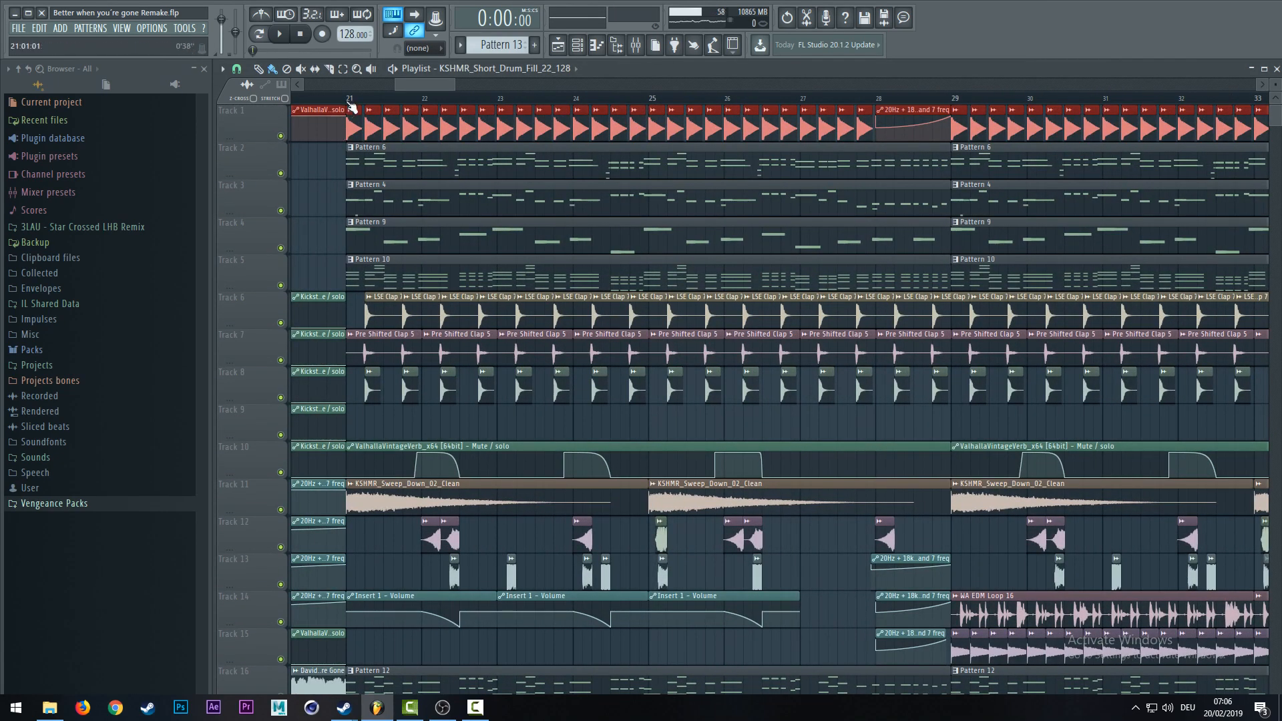
left_click(347, 103)
right_click(280, 137)
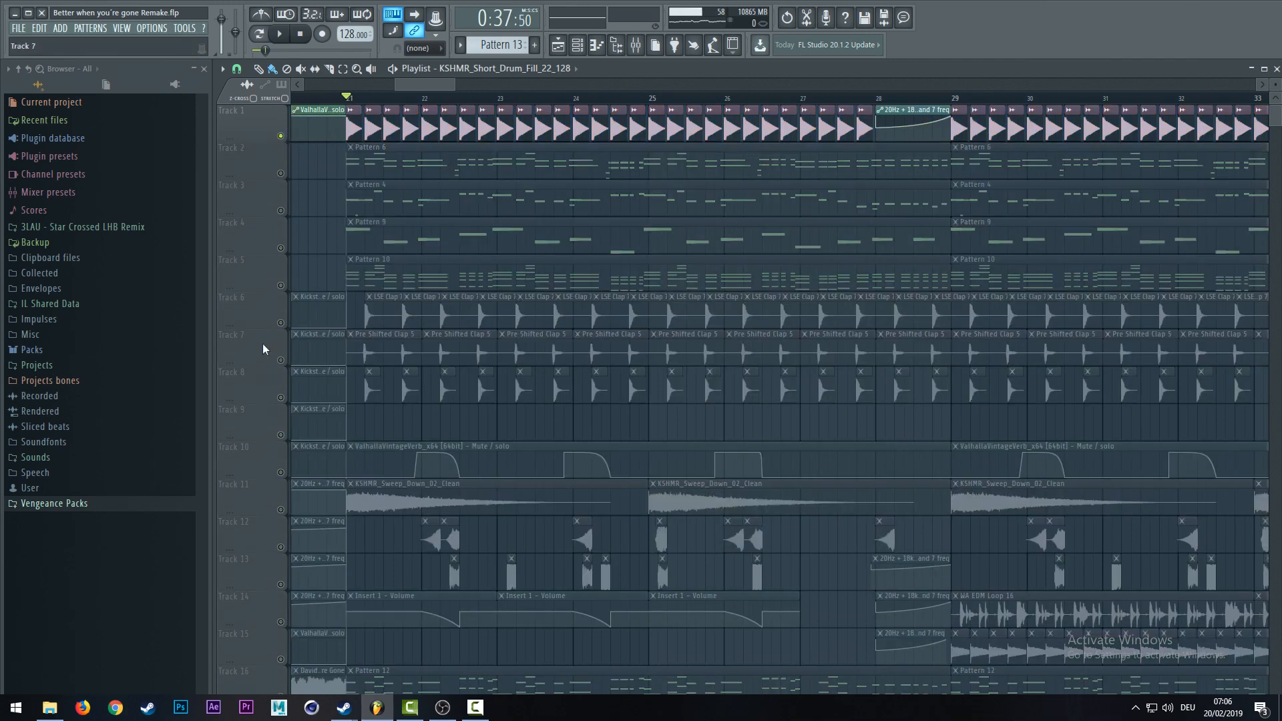
left_click_drag(283, 324, 301, 412)
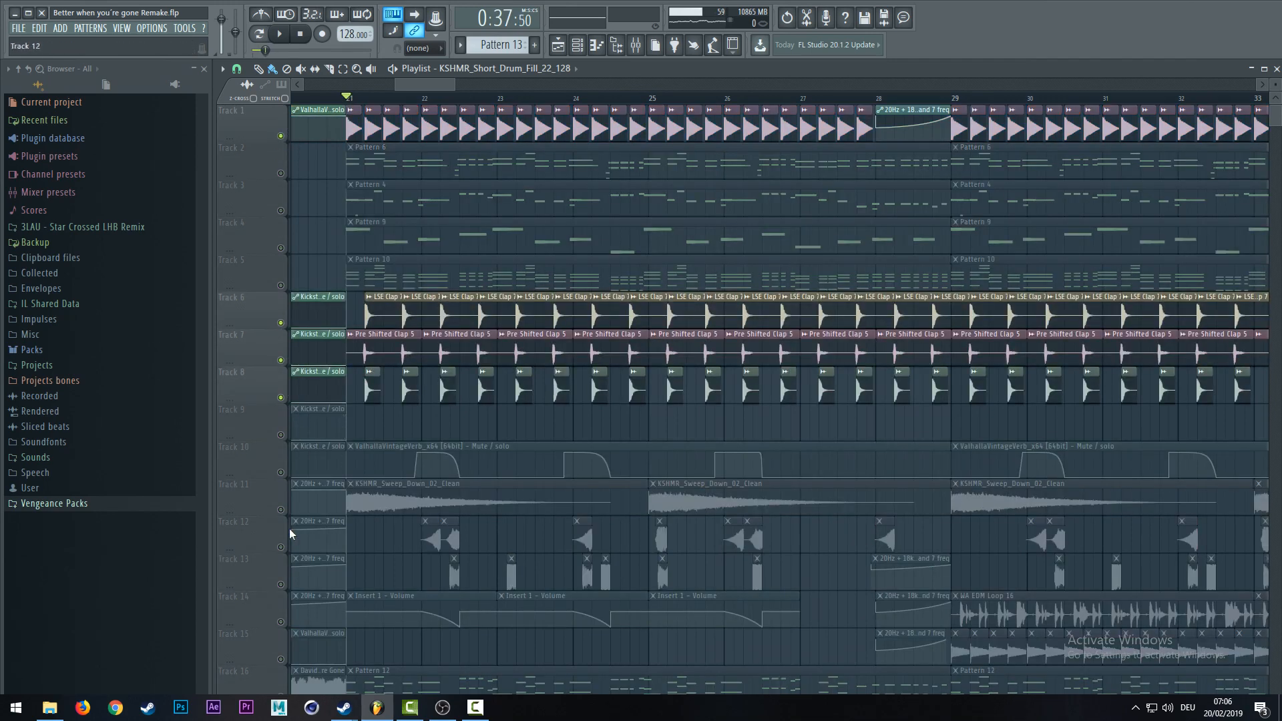
left_click_drag(286, 513, 283, 588)
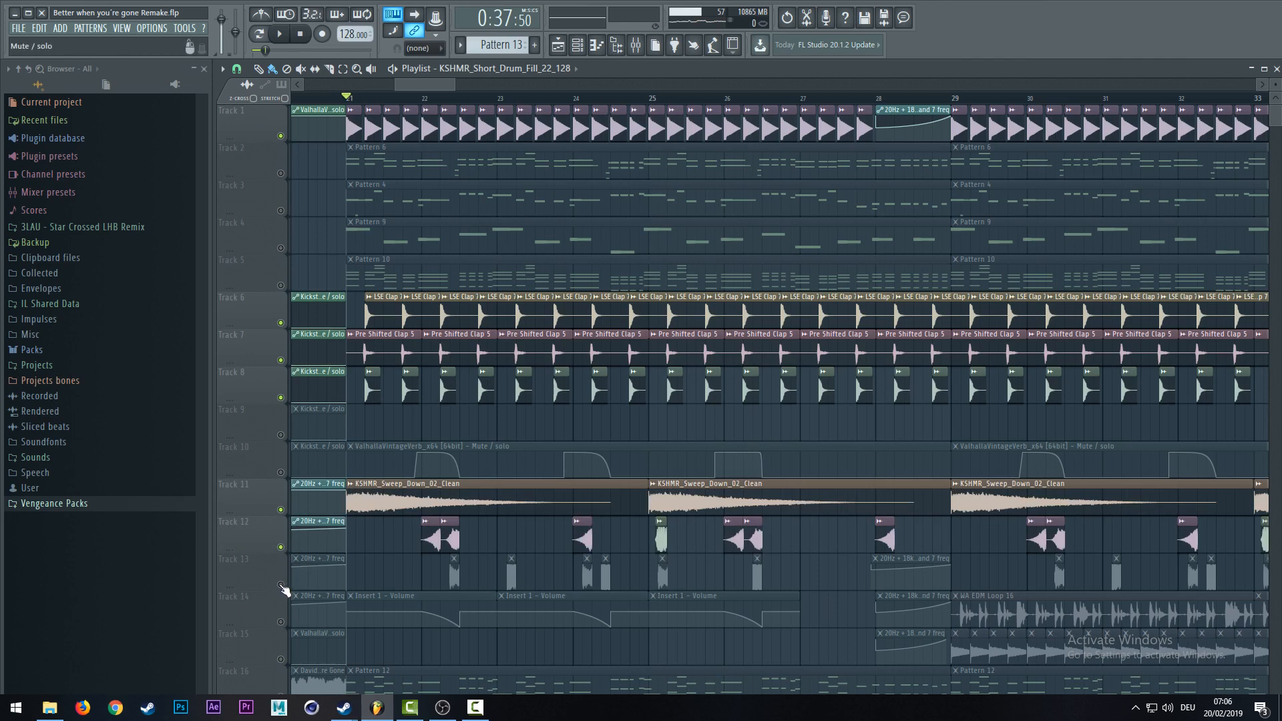
left_click(283, 587)
- Play the isolated drop drums and effects from bar 21, stop playback and re-enable all playlist tracks
key("space")
scroll(559, 249, "down", 1)
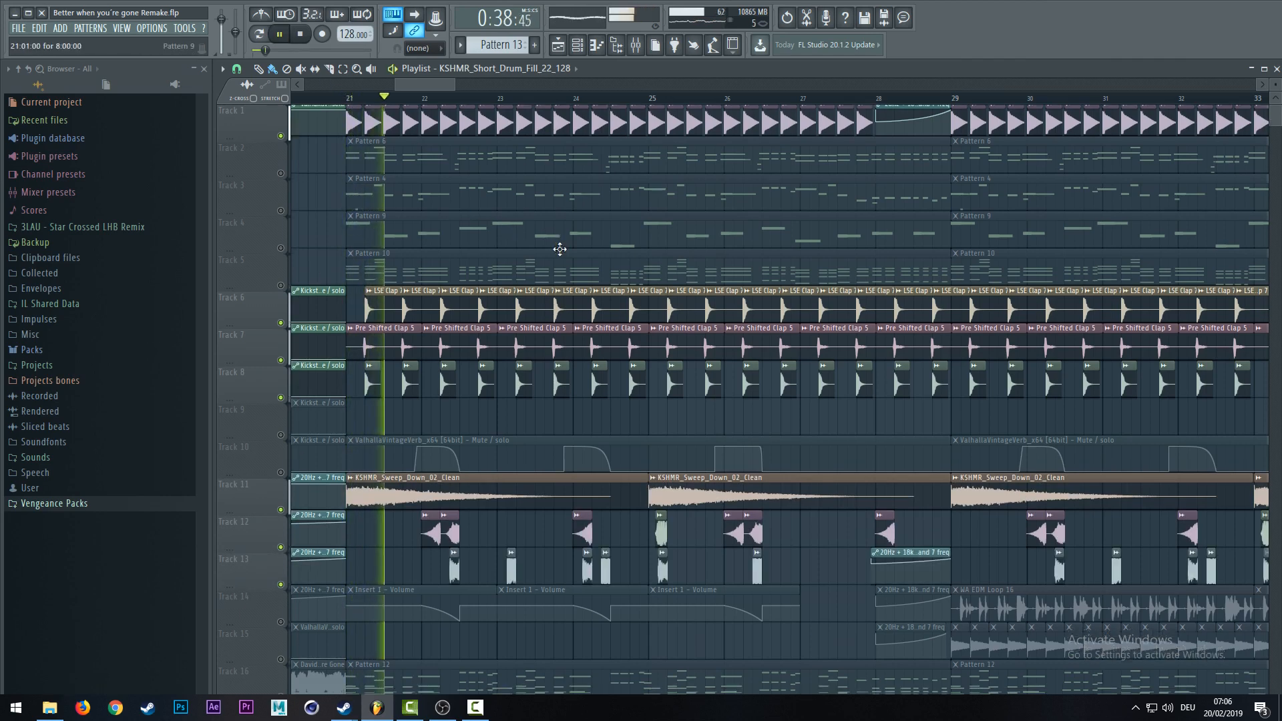
scroll(560, 249, "down", 1)
scroll(560, 249, "down", 1)
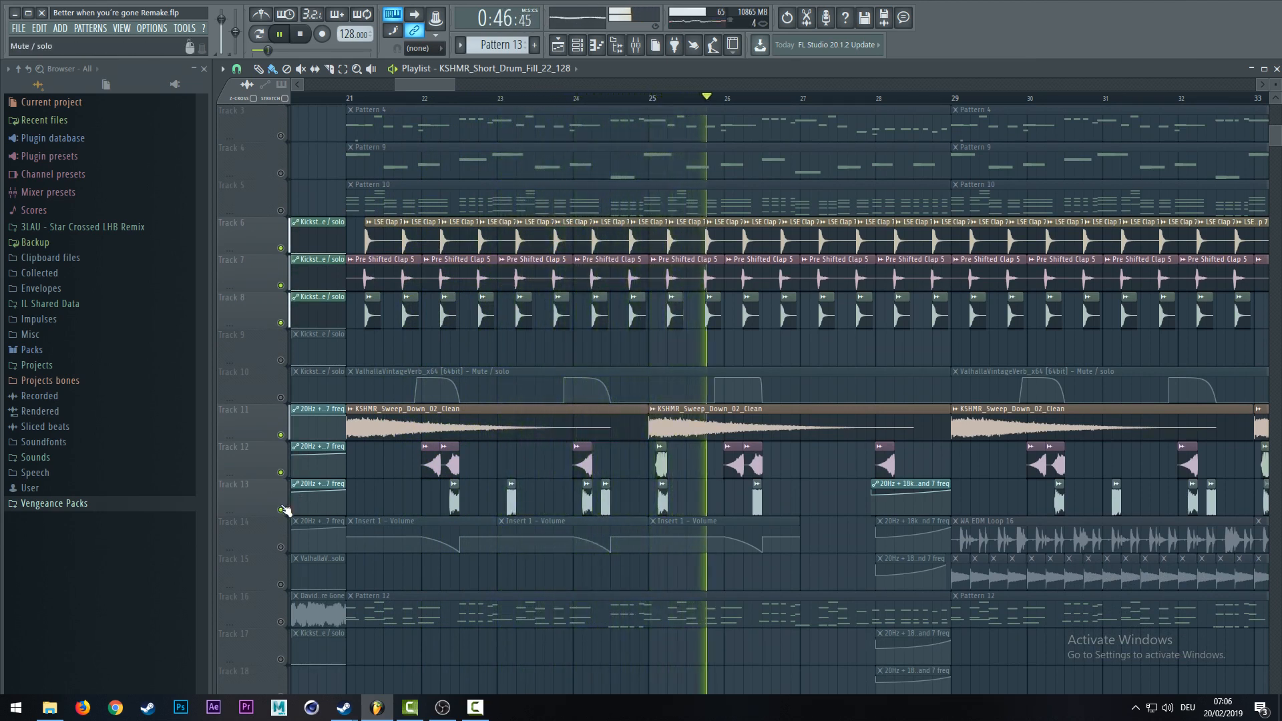
key("space")
right_click(281, 435)
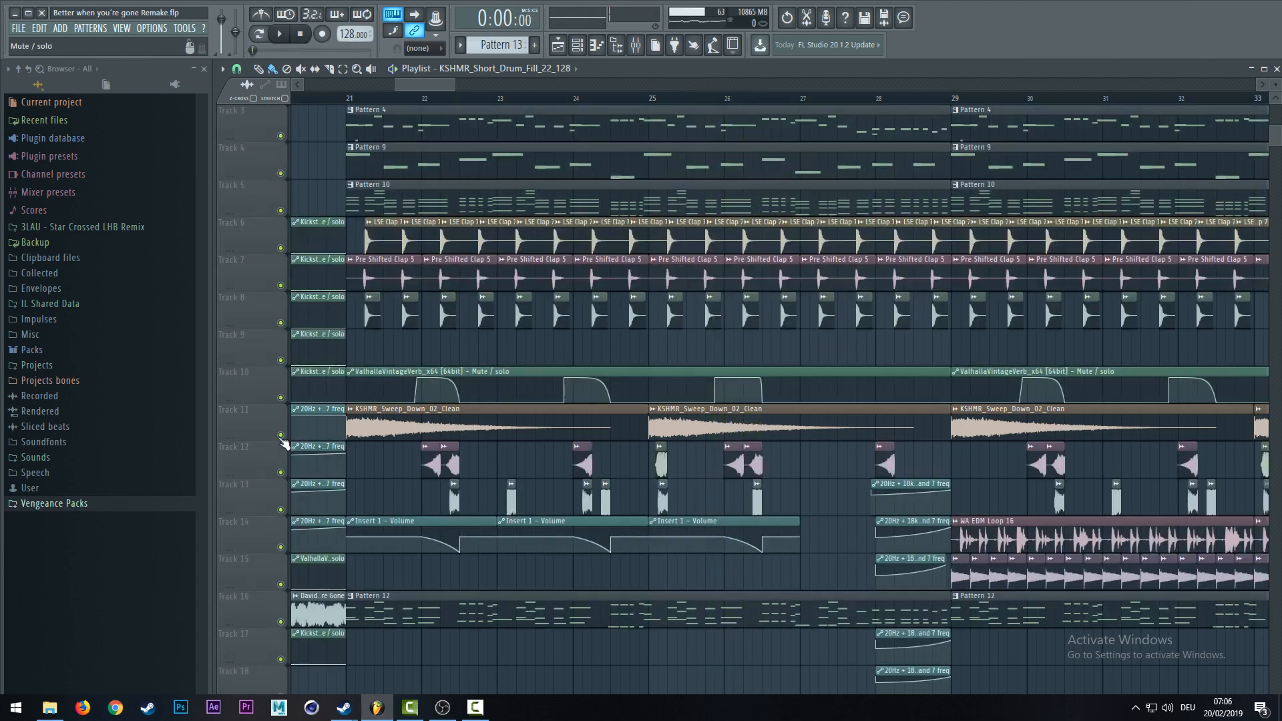
- Examine how the pattern, percussion and automation clips are arranged in the build-up and the drop from bar 21
scroll(586, 363, "up", 2)
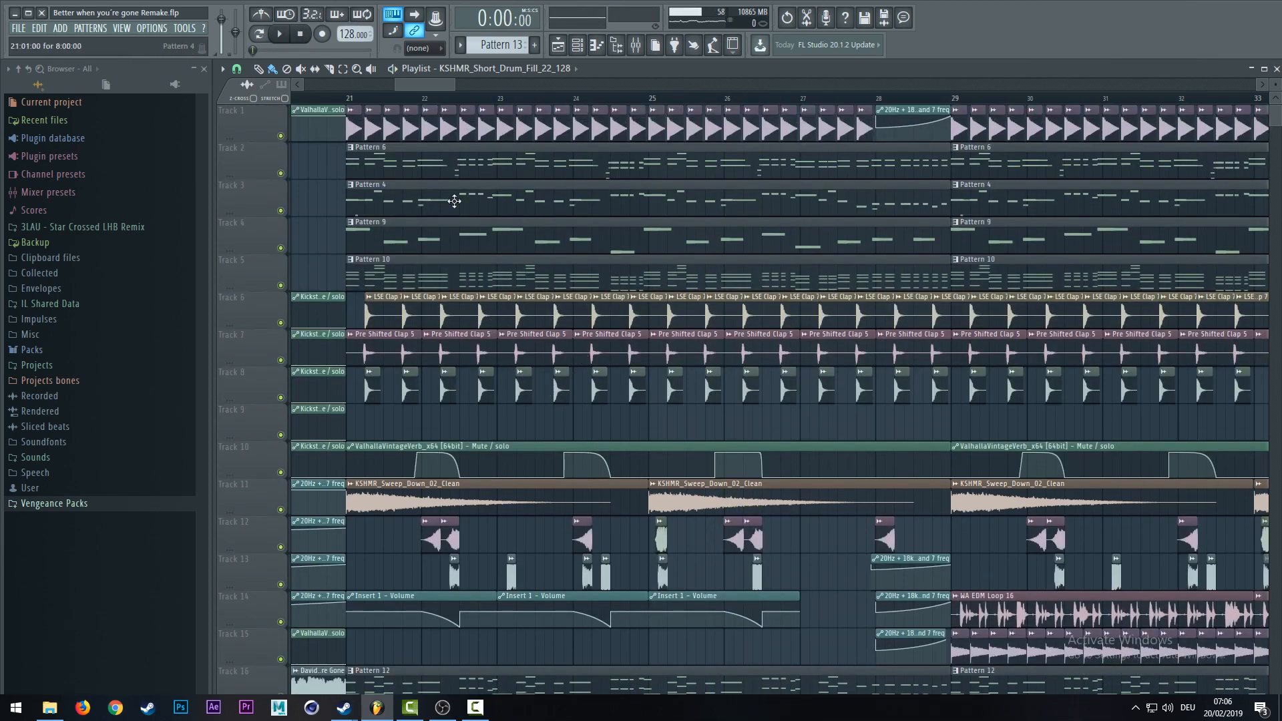
scroll(431, 101, "down", 3)
left_click_drag(433, 86, 371, 83)
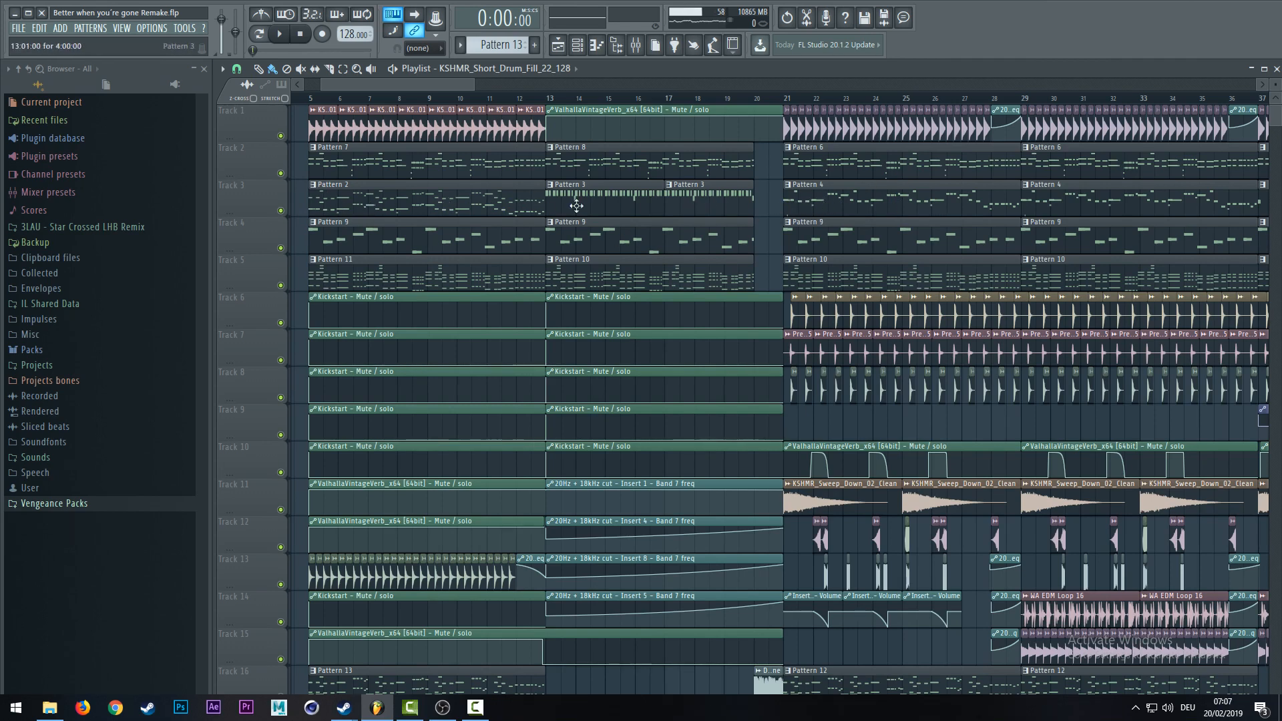
scroll(791, 91, "right", 3)
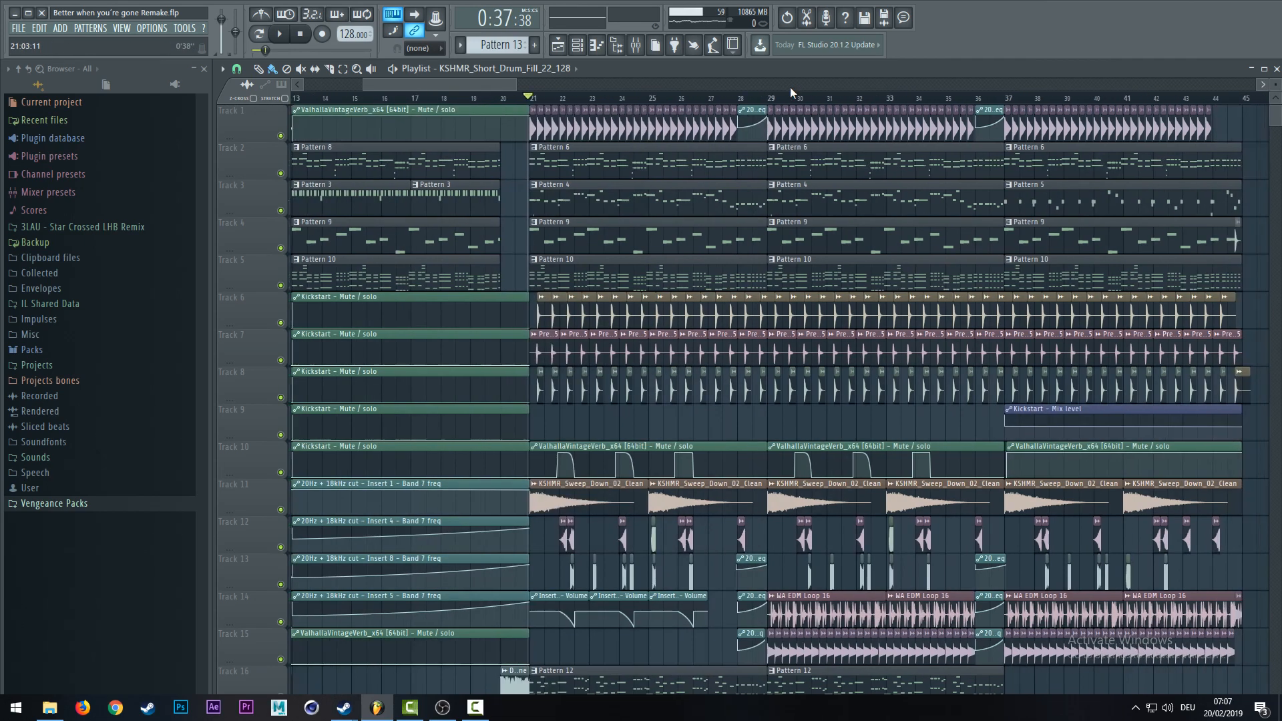
scroll(717, 104, "up", 3)
scroll(440, 144, "down", 3)
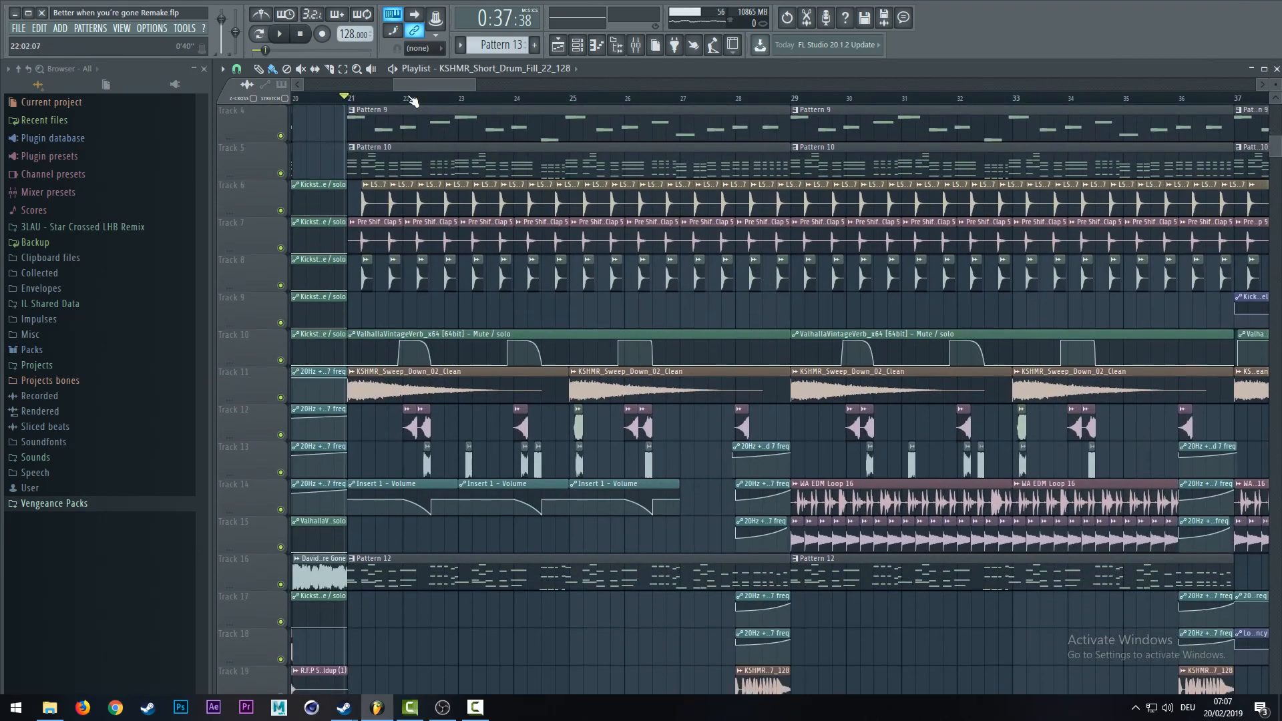
scroll(454, 426, "up", 3)
left_click_drag(413, 85, 410, 85)
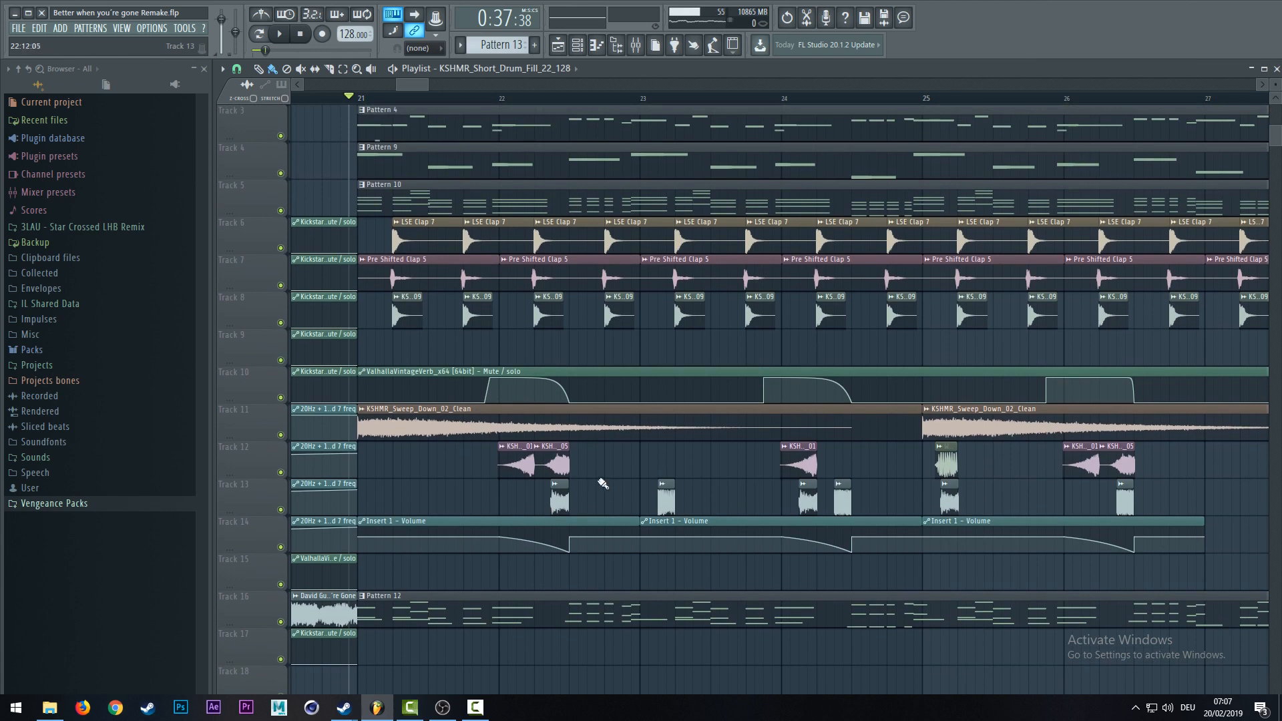
- Examine the WA EDM Bass 13 E_2 sample from its Track 12 clip after bar 25 and close its settings
scroll(621, 494, "up", 2)
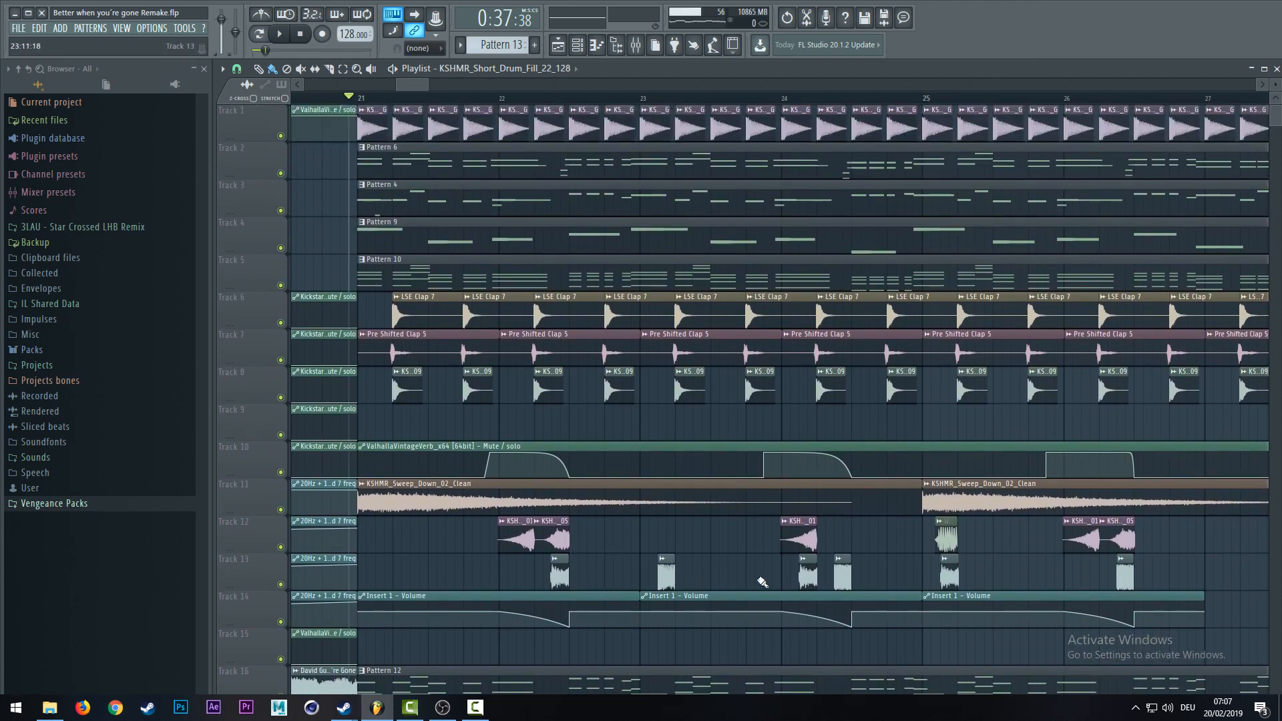
double_click(948, 544)
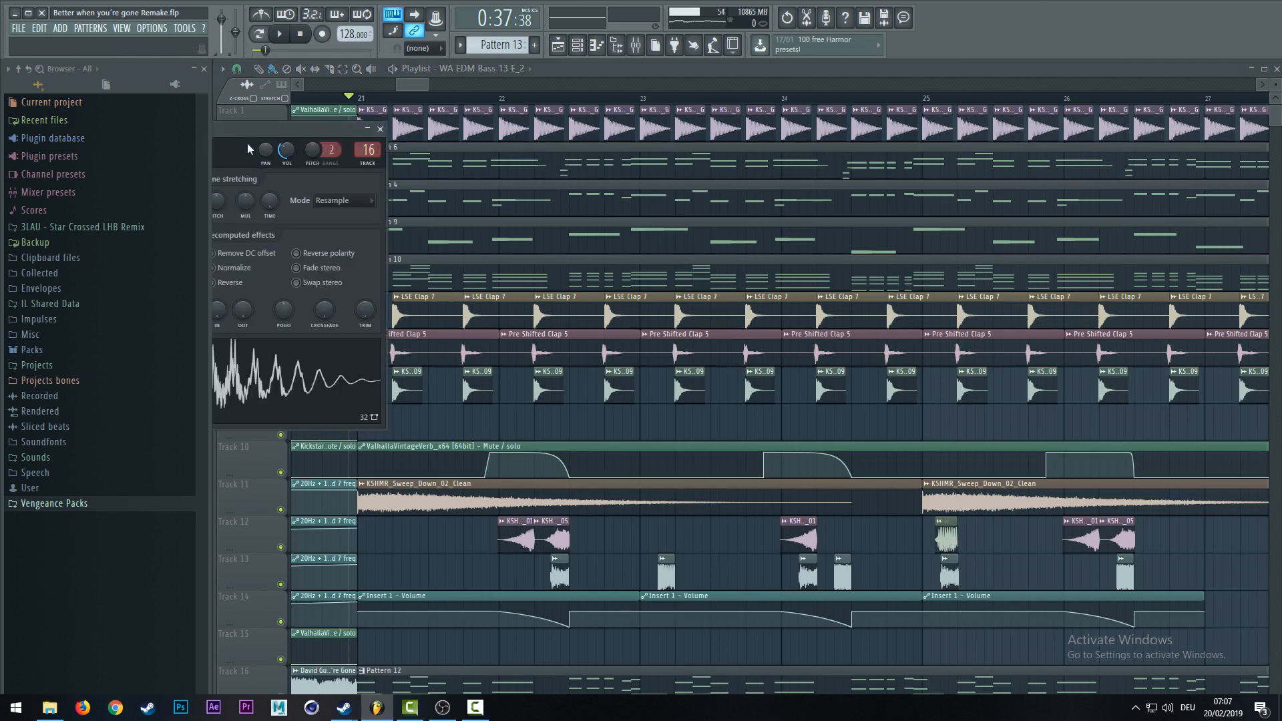
left_click(615, 172)
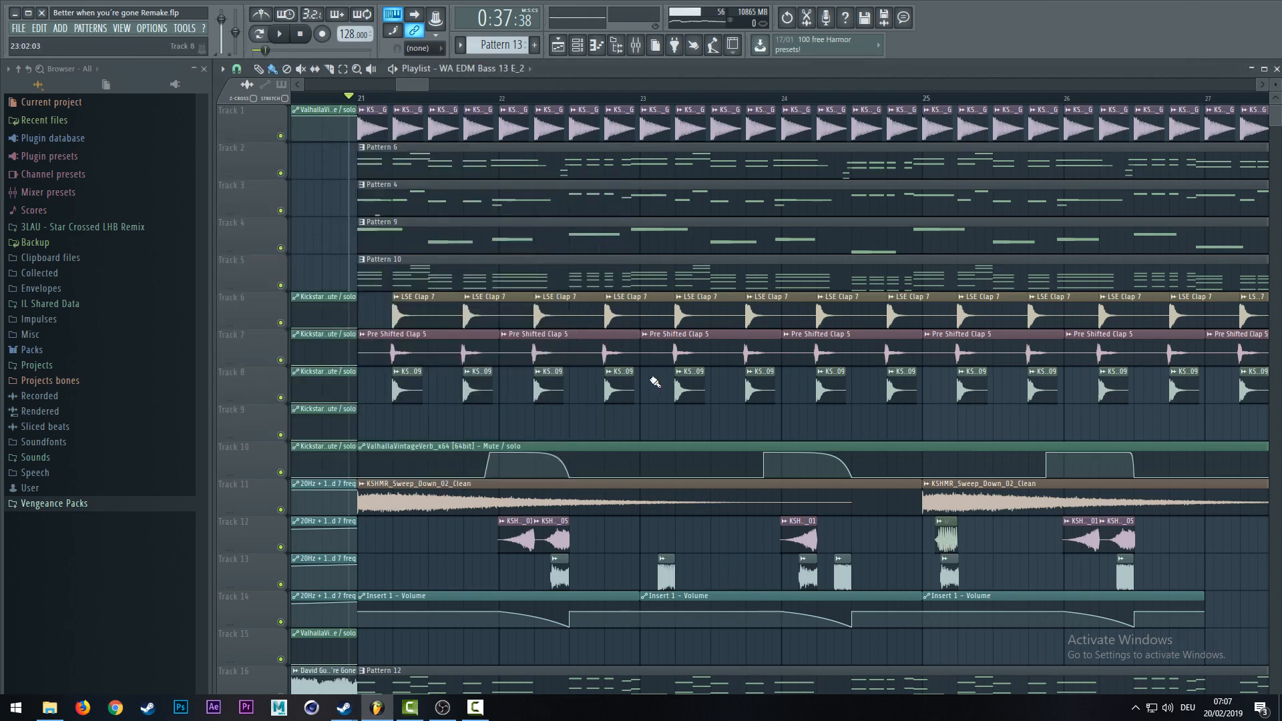
- Examine how the reverb automation, sweeps, effect samples, volume automation and Pattern 12 are arranged in the first drop section from bar 21
scroll(538, 101, "up", 3)
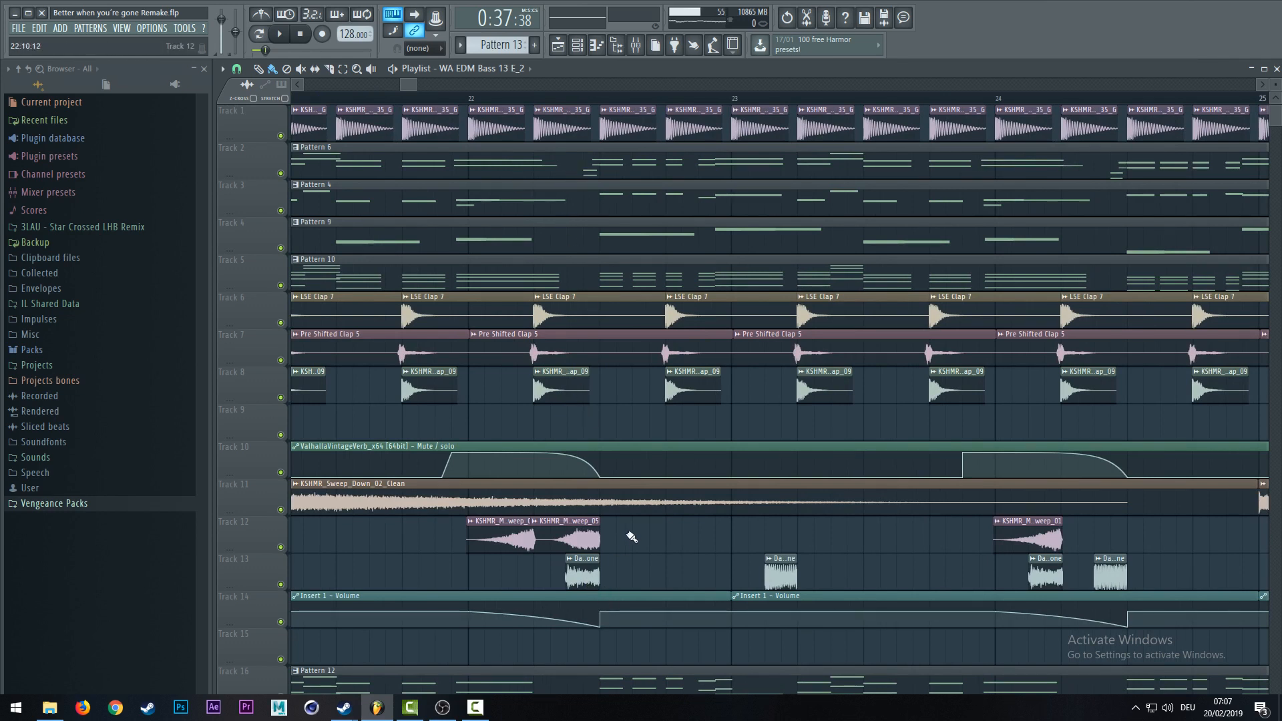
scroll(634, 533, "down", 2)
scroll(637, 514, "up", 1)
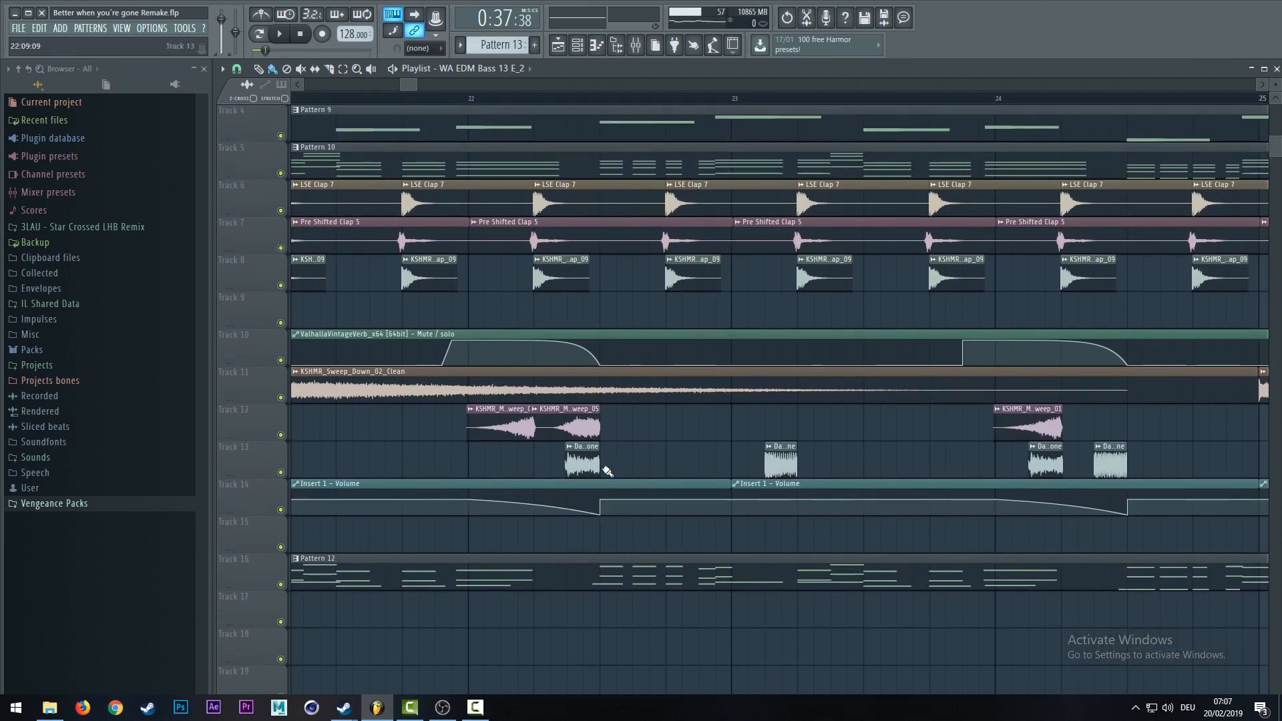
scroll(581, 463, "up", 2)
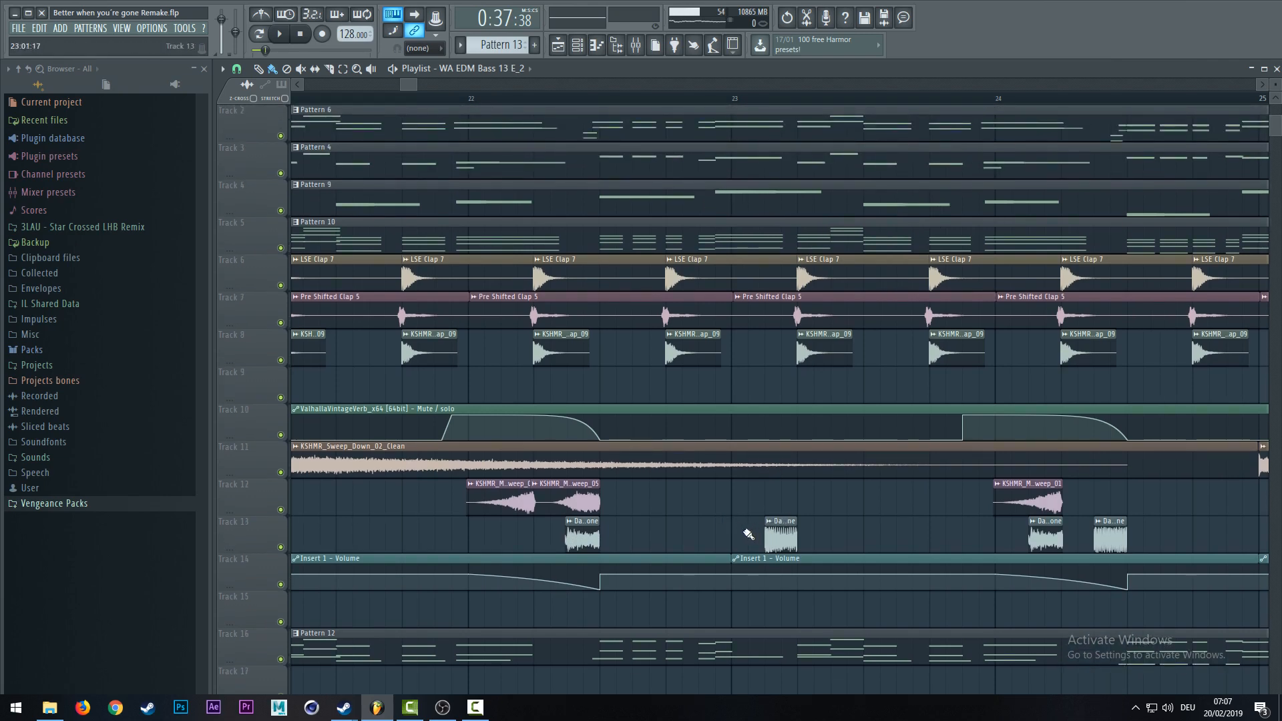
scroll(665, 533, "down", 3)
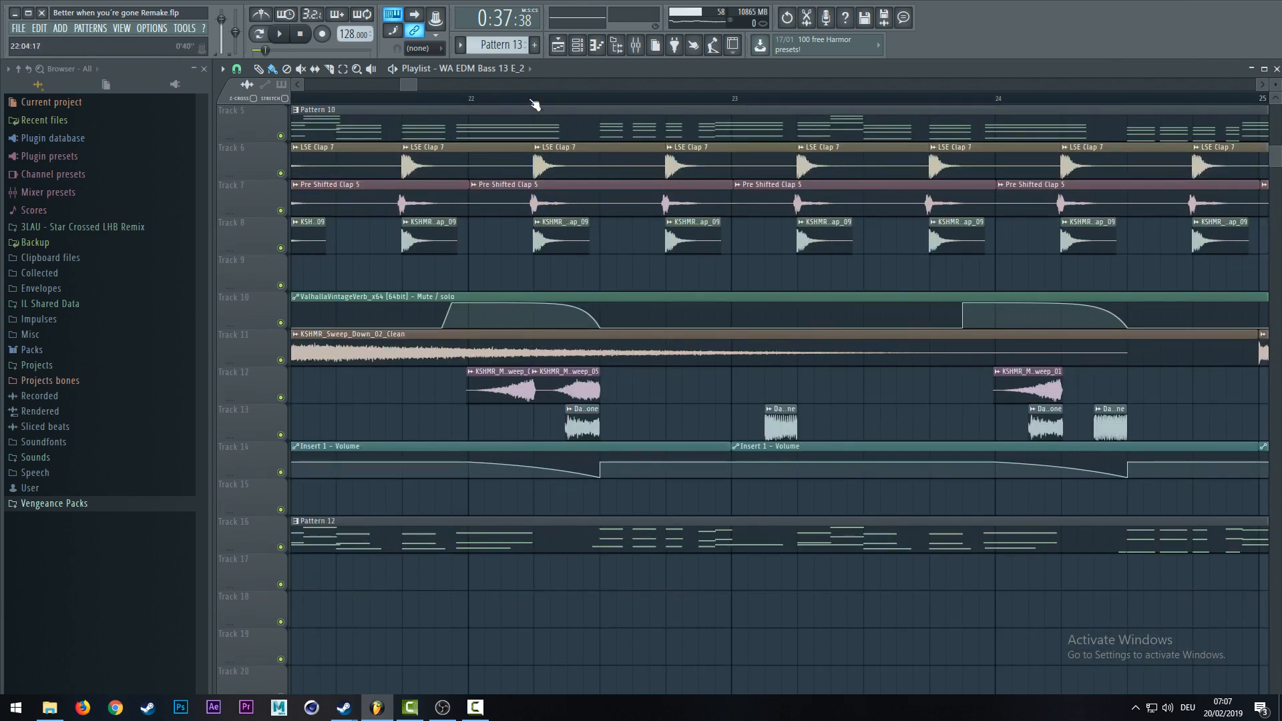
scroll(534, 104, "down", 3)
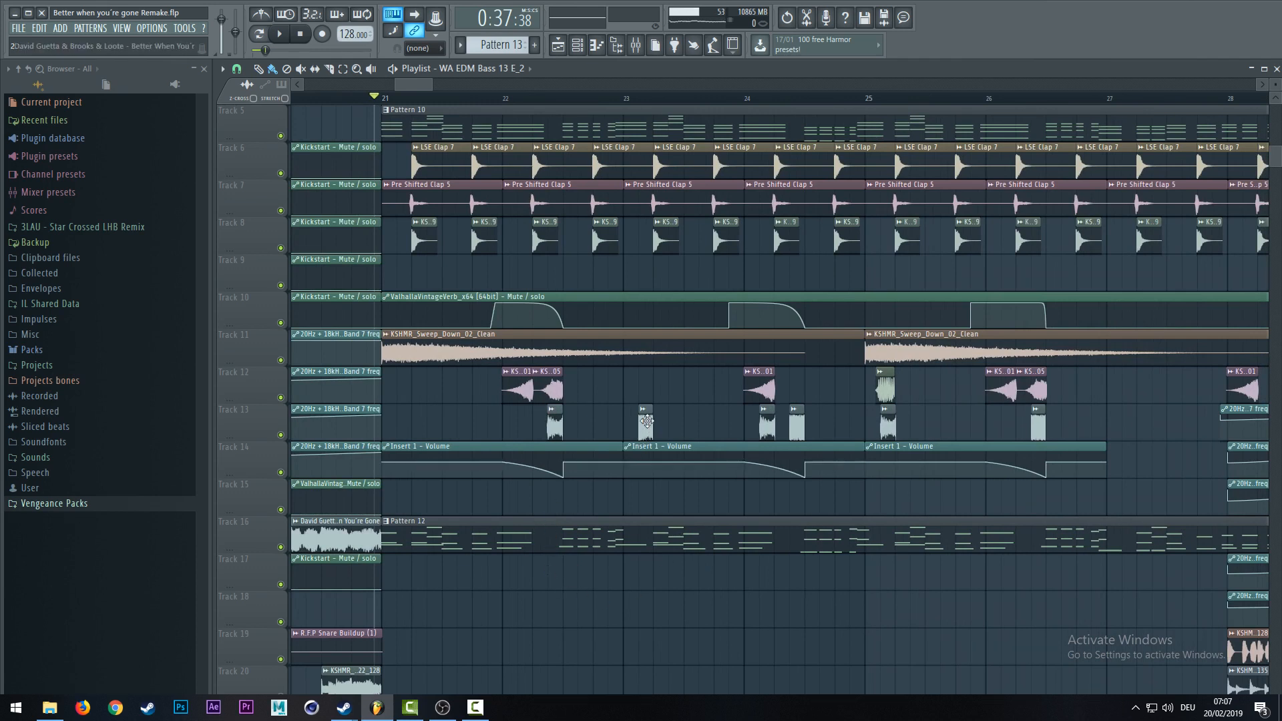
scroll(647, 578, "up", 2)
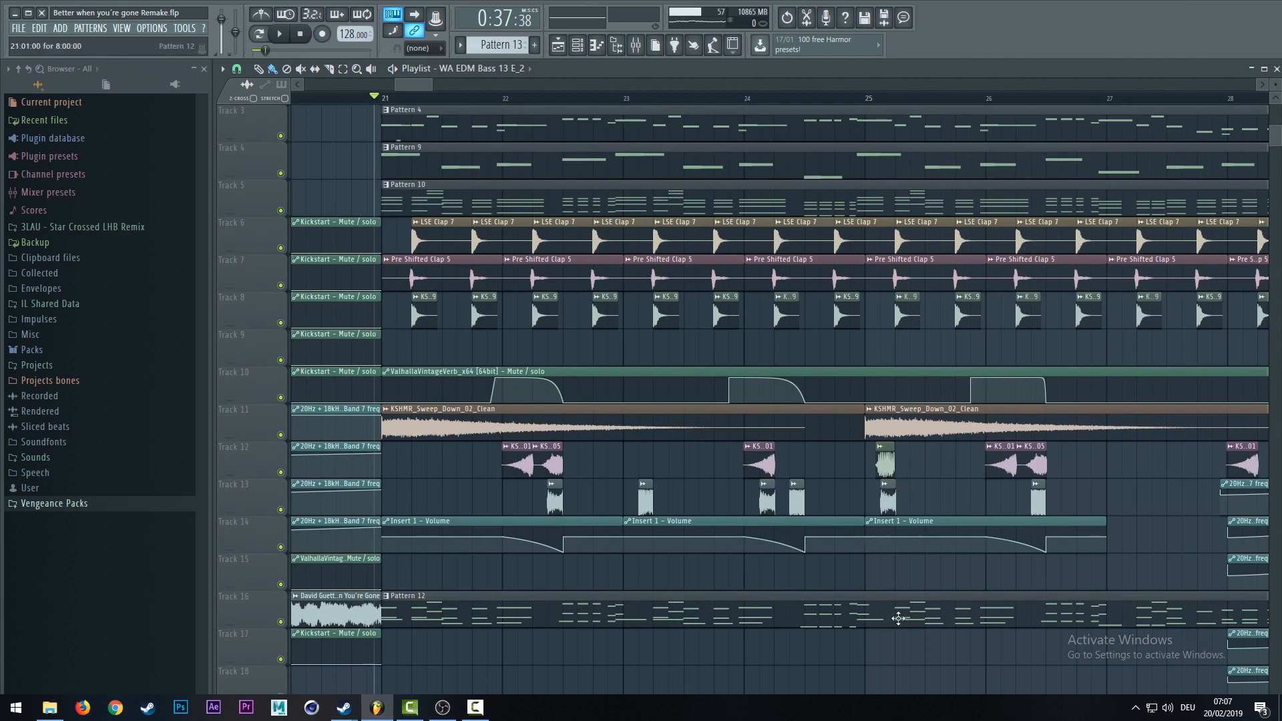
scroll(1028, 421, "up", 2)
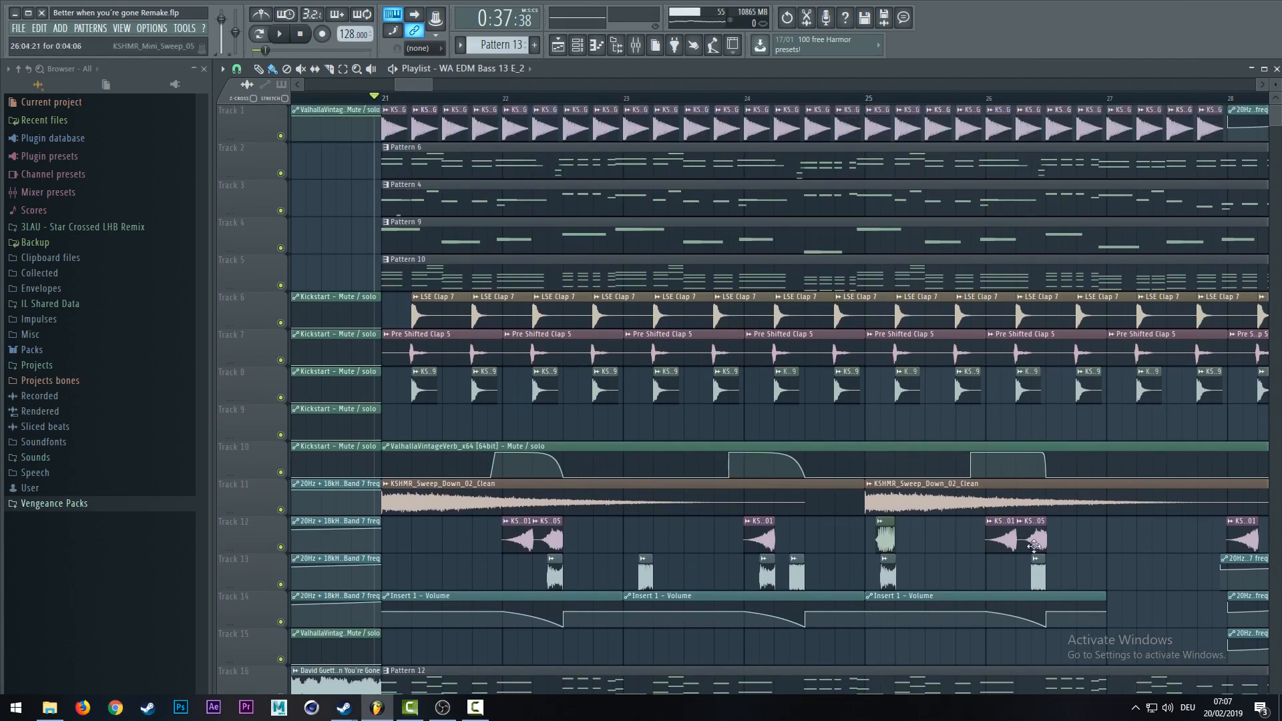
scroll(992, 105, "down", 6)
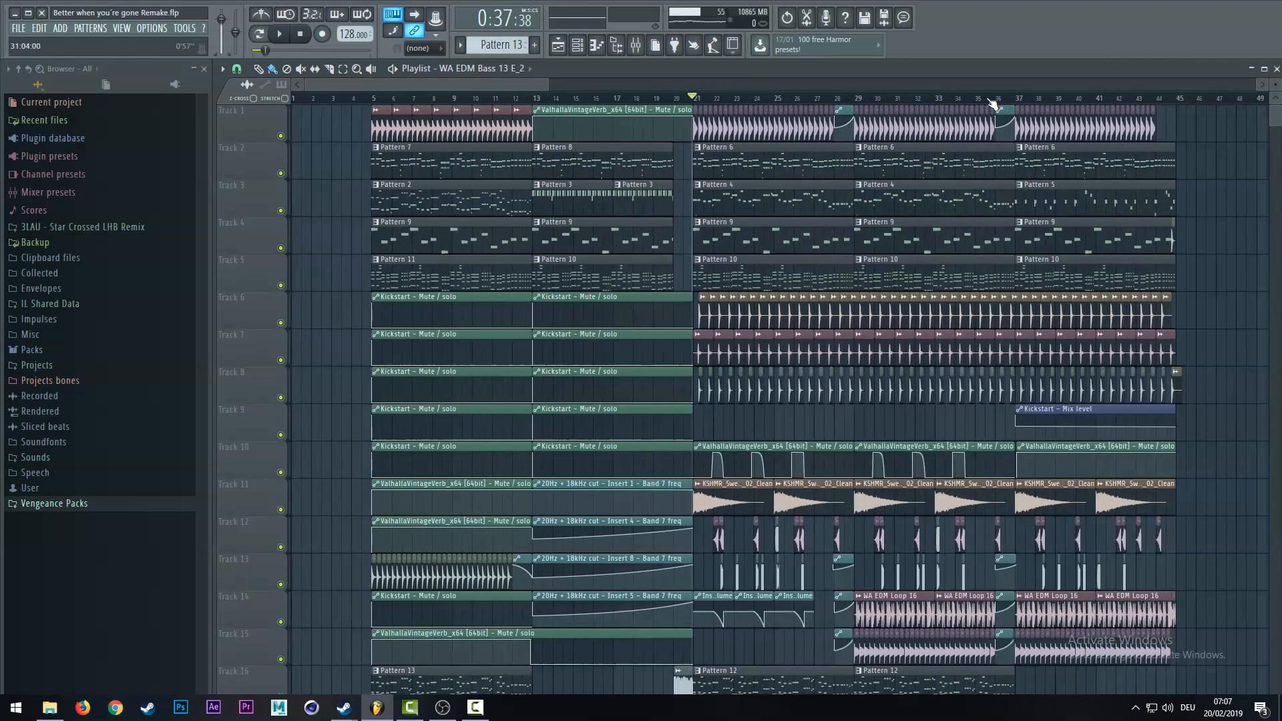
scroll(991, 105, "down", 1)
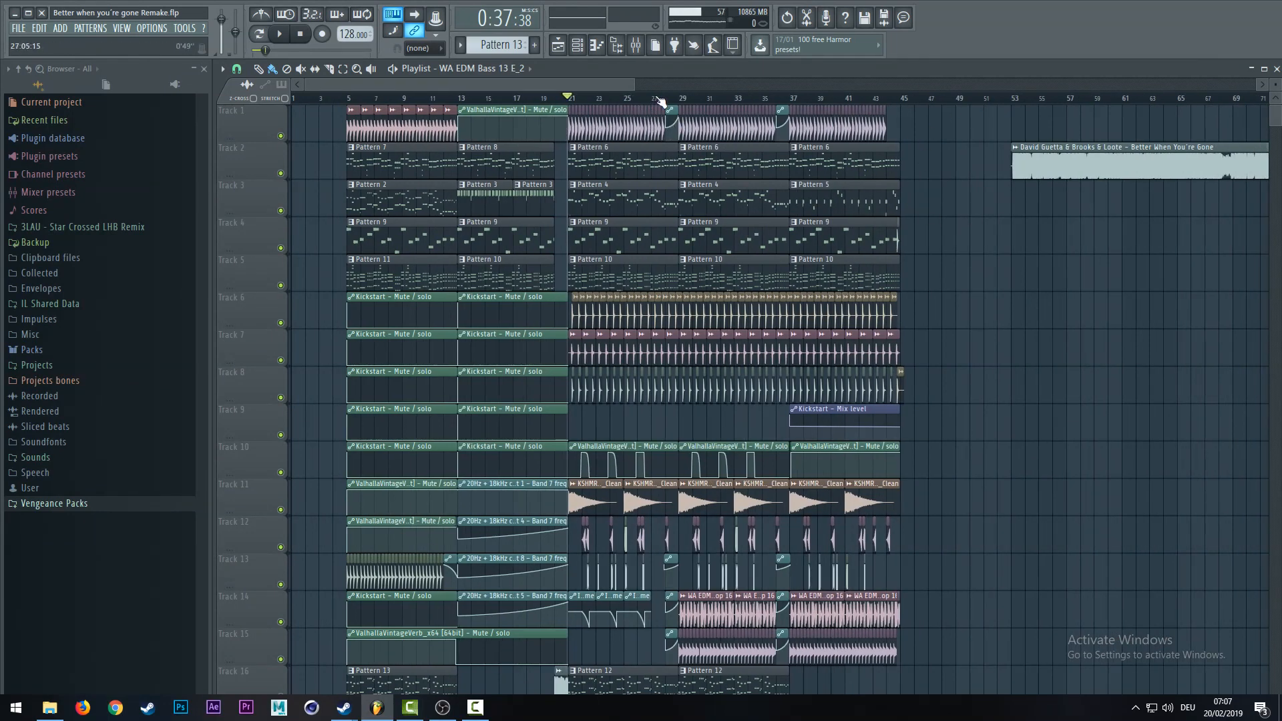
- Place the playhead at bar 29 and inspect the added loops, filter automation and fills on Tracks 13 to 20
scroll(661, 101, "up", 3)
left_click(730, 104)
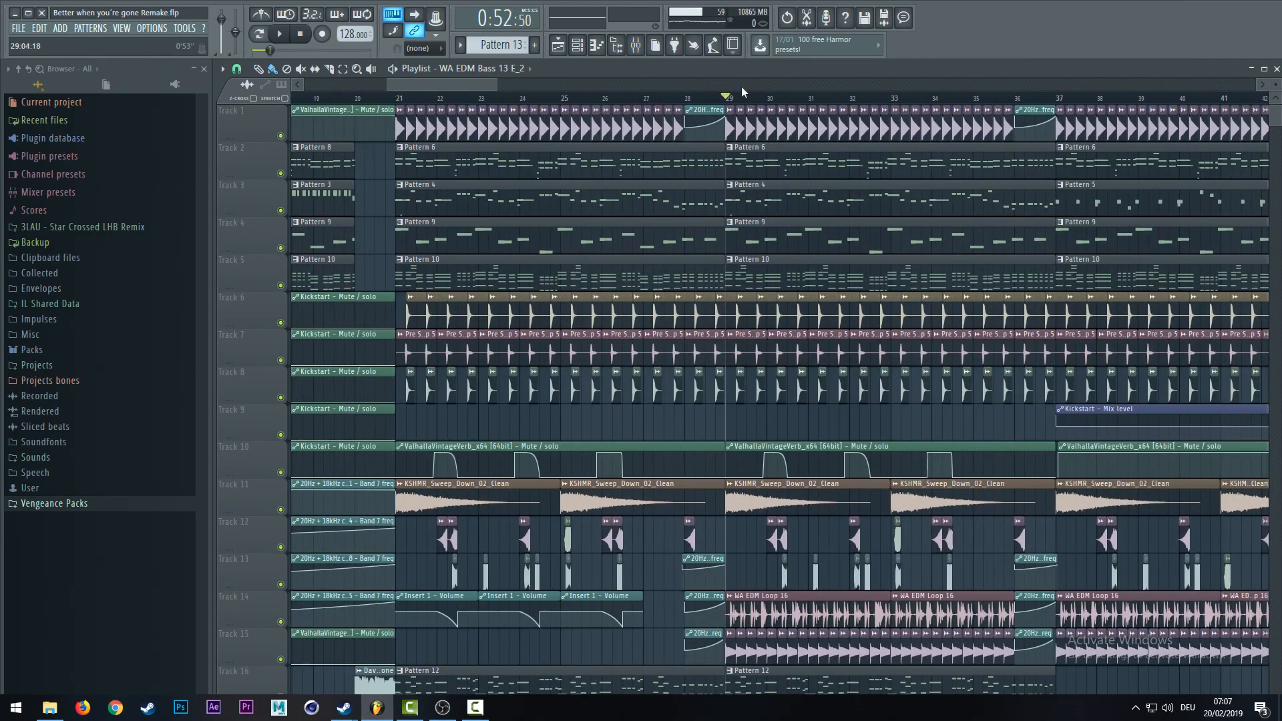
scroll(720, 276, "down", 7)
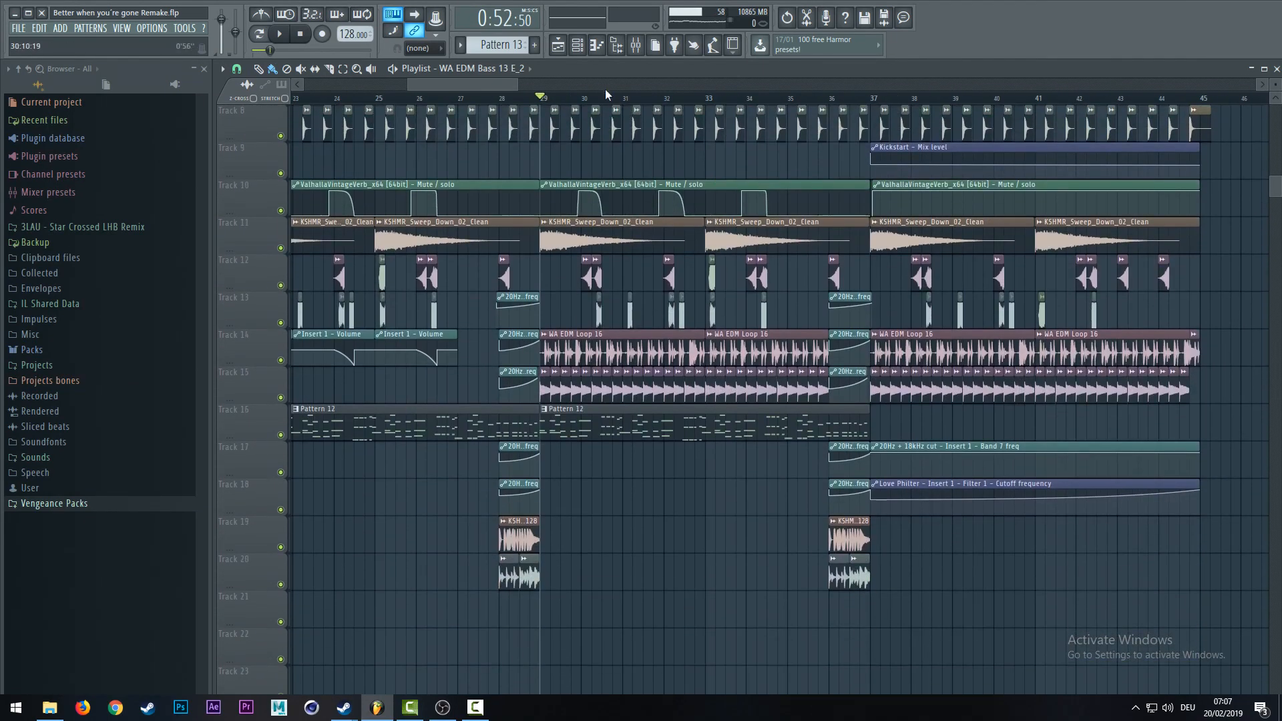
scroll(952, 86, "up", 2)
scroll(952, 85, "up", 2)
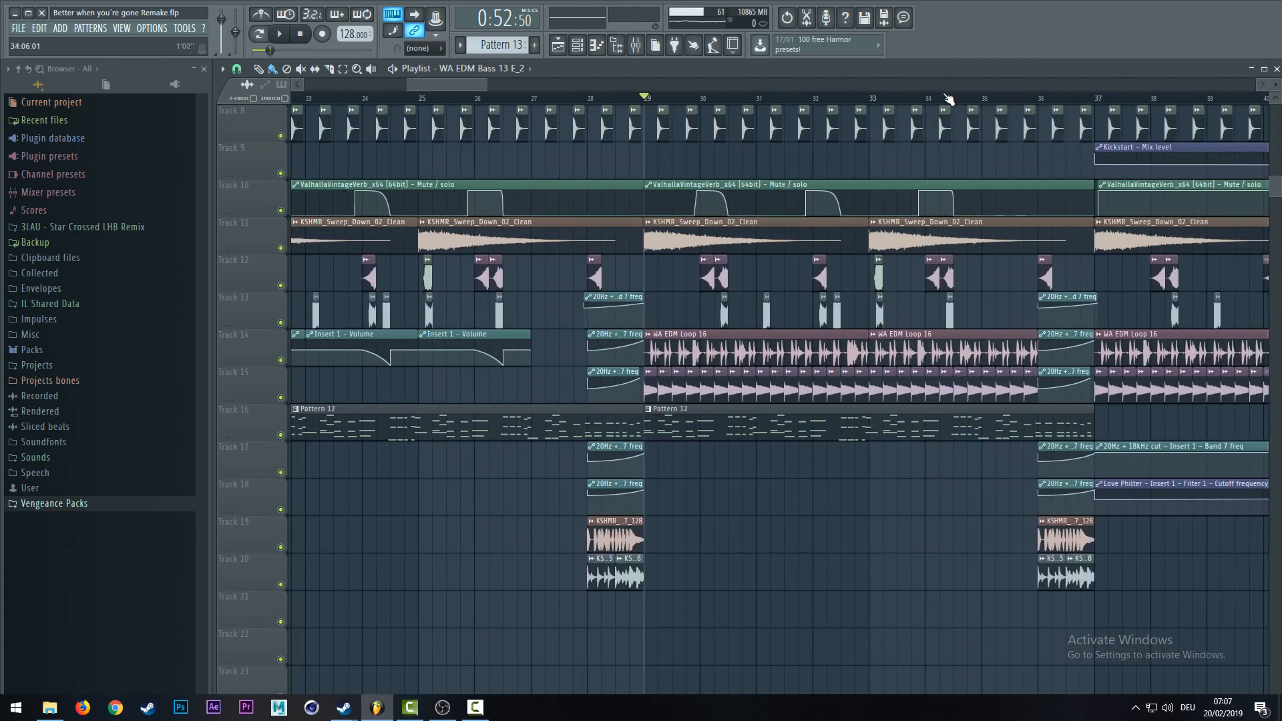
- Examine the WA EDM Loop 16 sample on Track 14 and KSHMR_Ride_11 on Track 15, closing their settings and resetting the song position
double_click(586, 347)
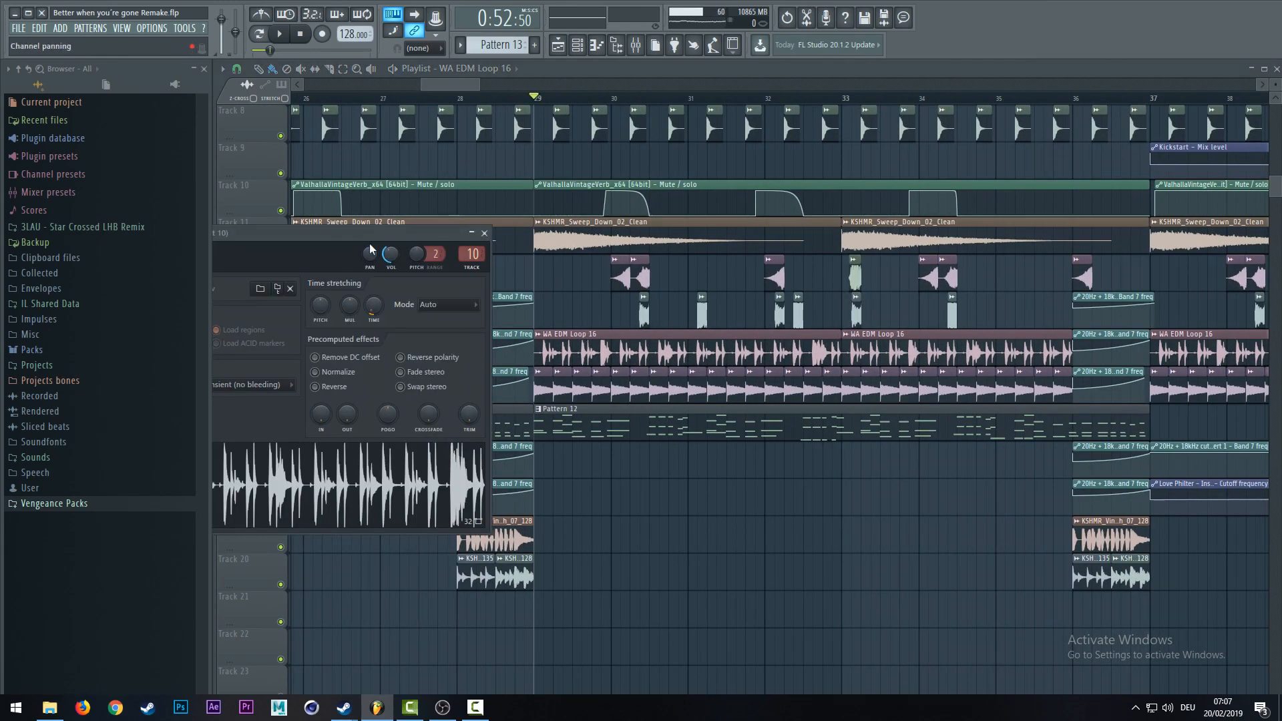
left_click_drag(284, 232, 456, 238)
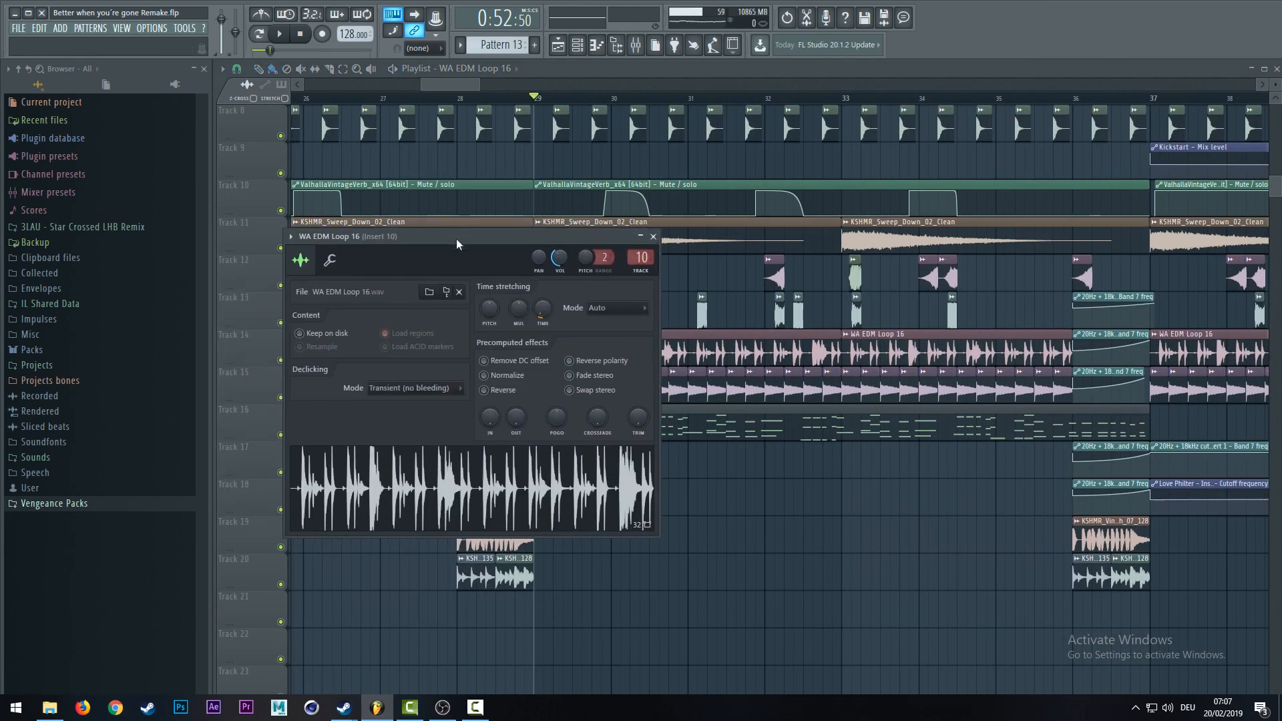
left_click(652, 237)
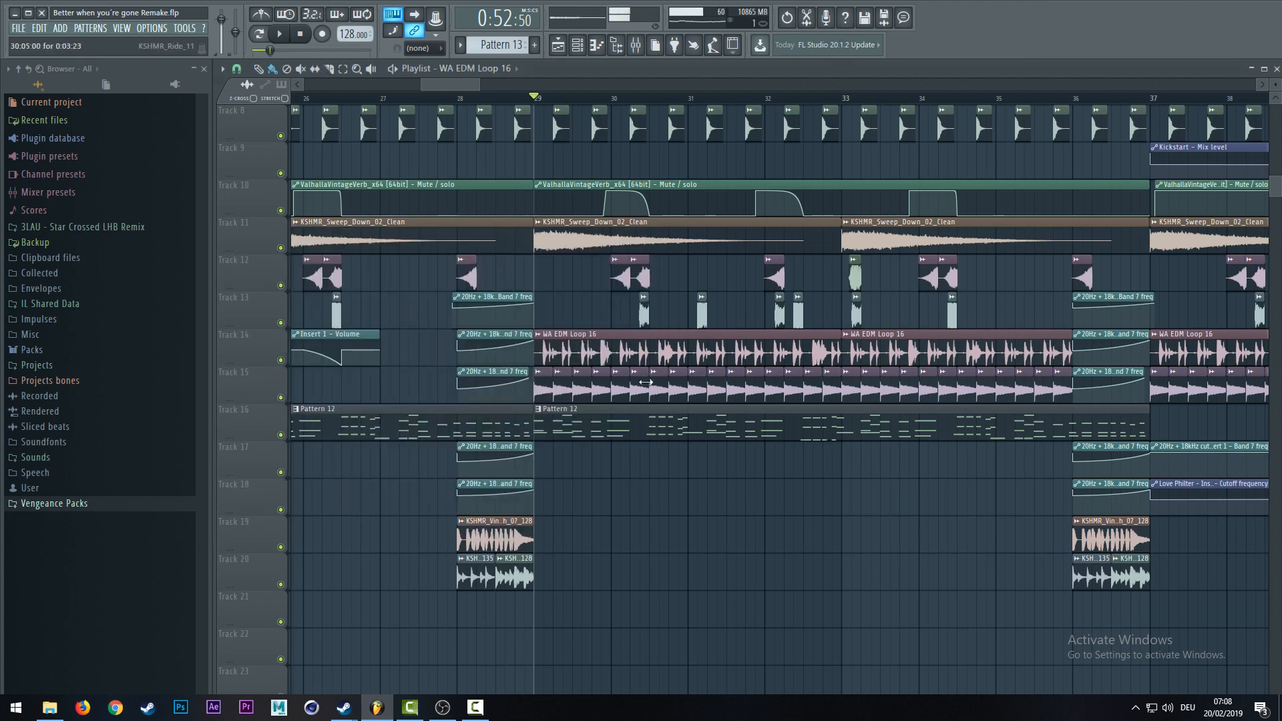
double_click(550, 393)
left_click(501, 251)
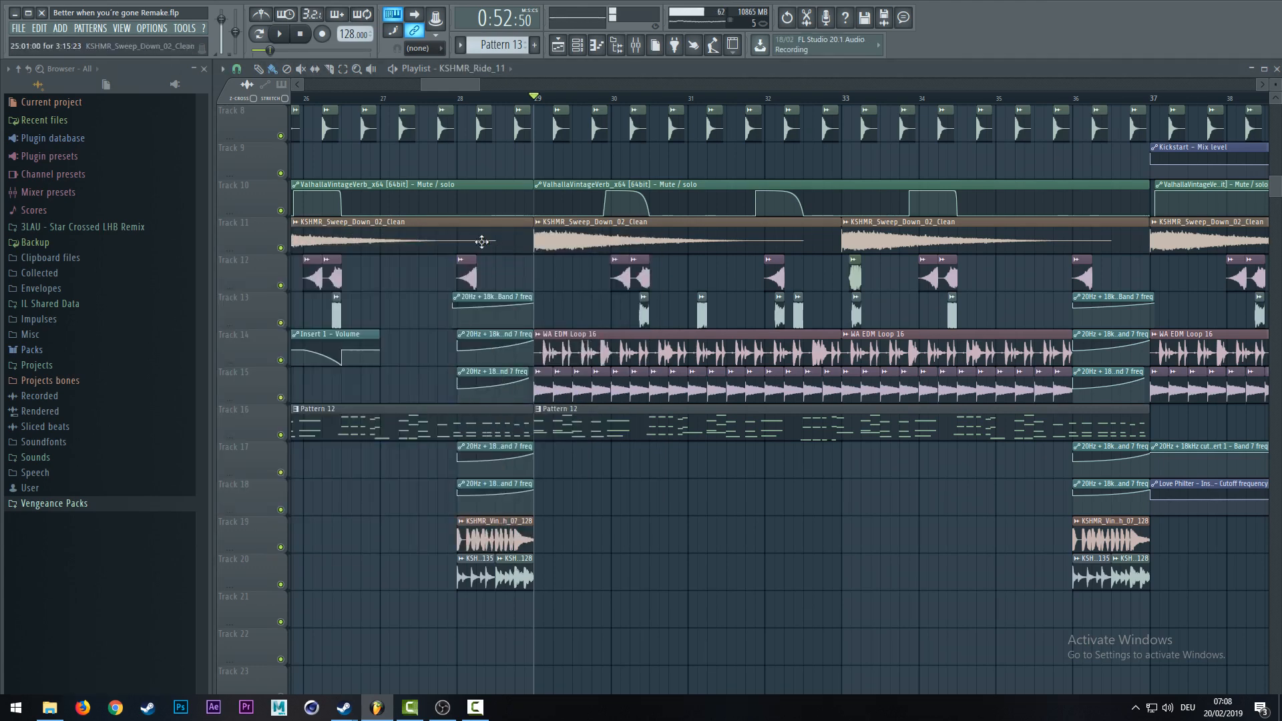
key("space")
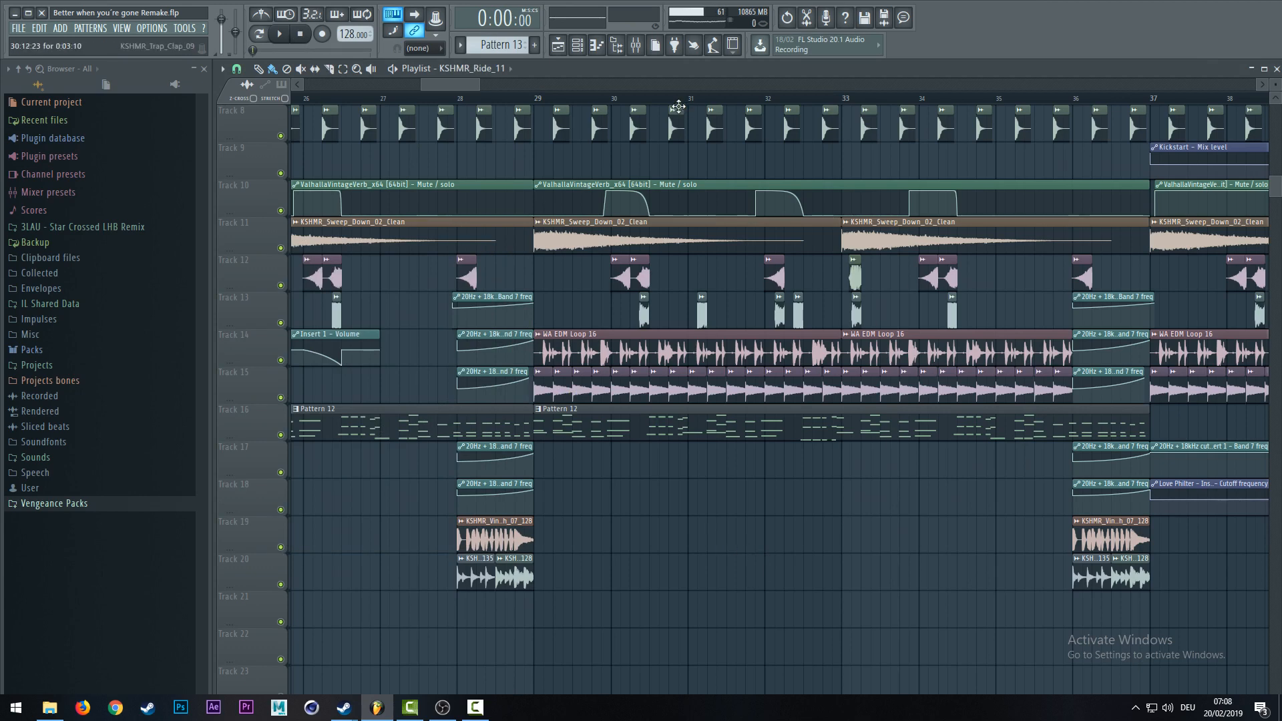
- Preview the KSHMR_Vinyl_Scratch_07_128, KSHMR_Acoustic_Fill_24_135 and KSHMR_Acoustic_Fill_20_128 samples before bar 29 and close their settings
double_click(476, 539)
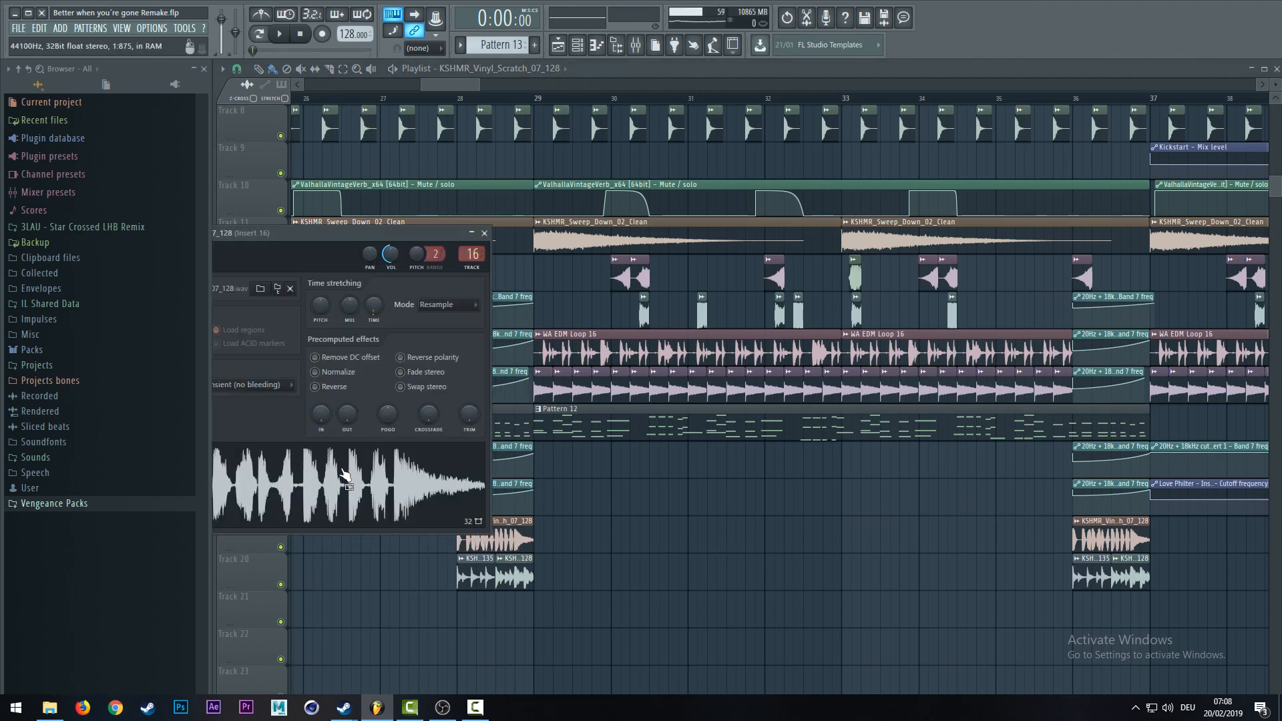
double_click(298, 374)
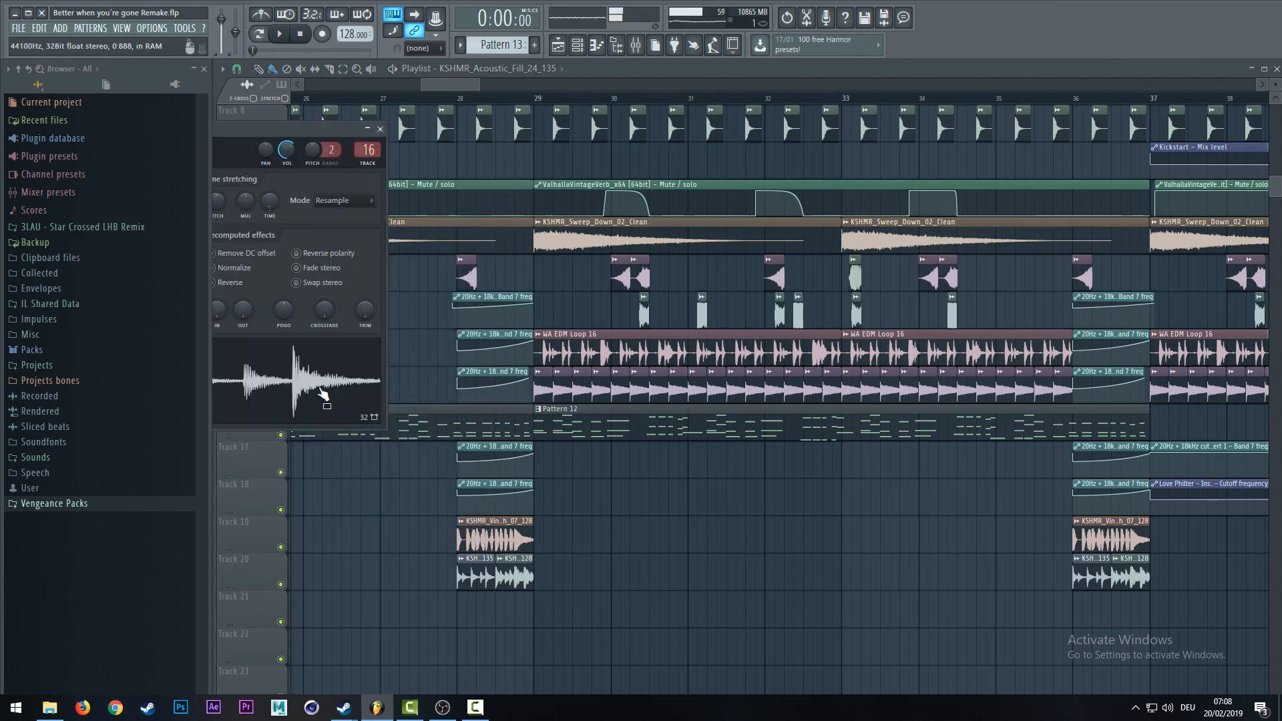
double_click(518, 574)
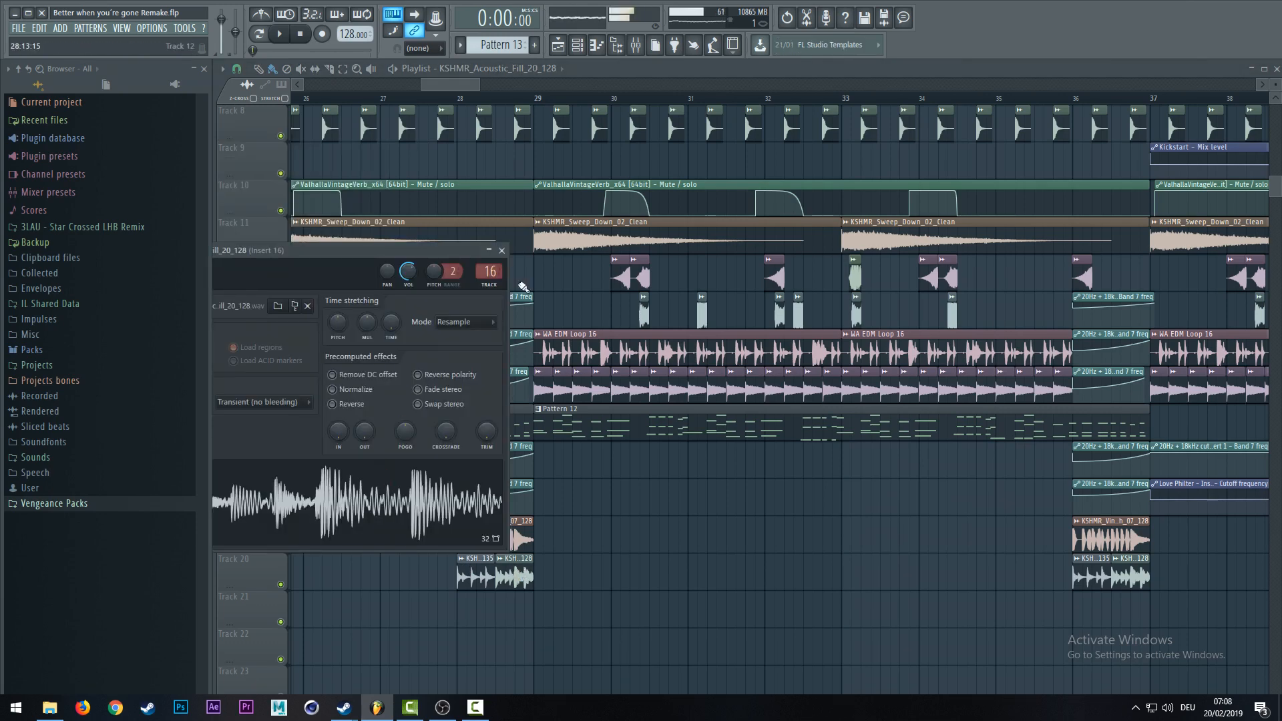
left_click(501, 251)
- Examine the last drop section from bar 37, including Pattern 5 and the Kickstart mix level automation, within the full arrangement
scroll(478, 110, "down", 5)
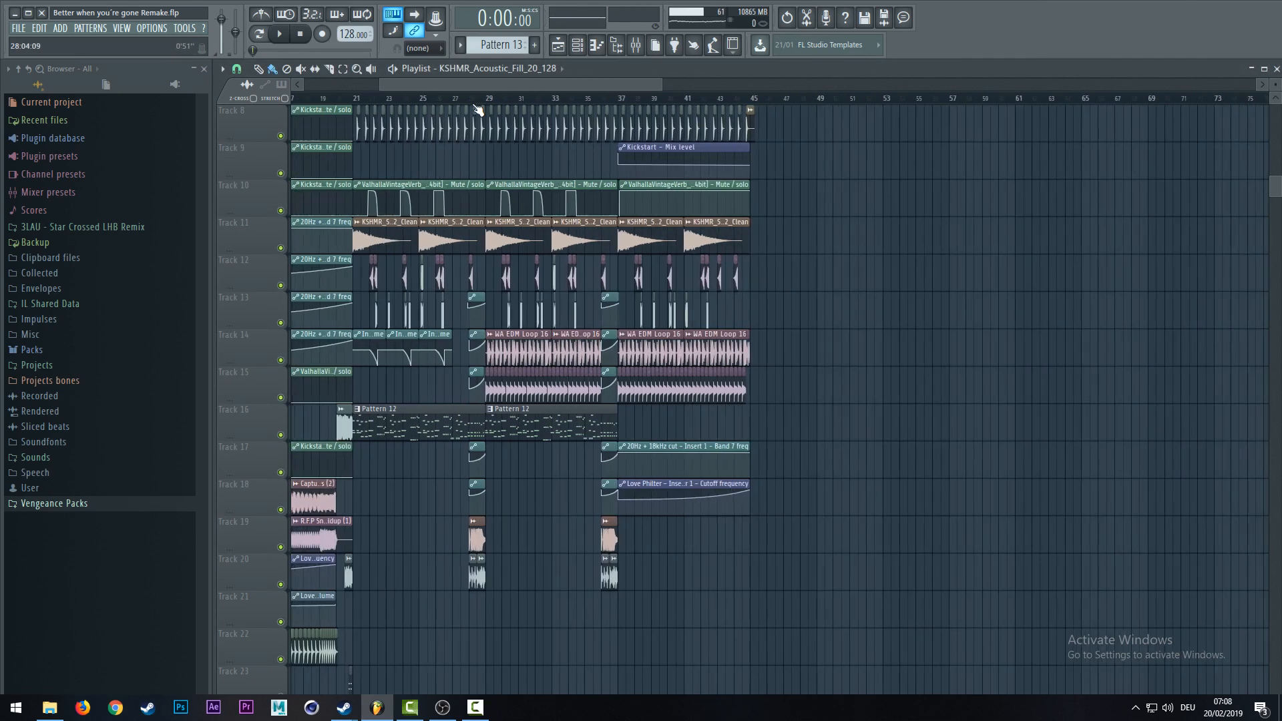
scroll(910, 418, "up", 5)
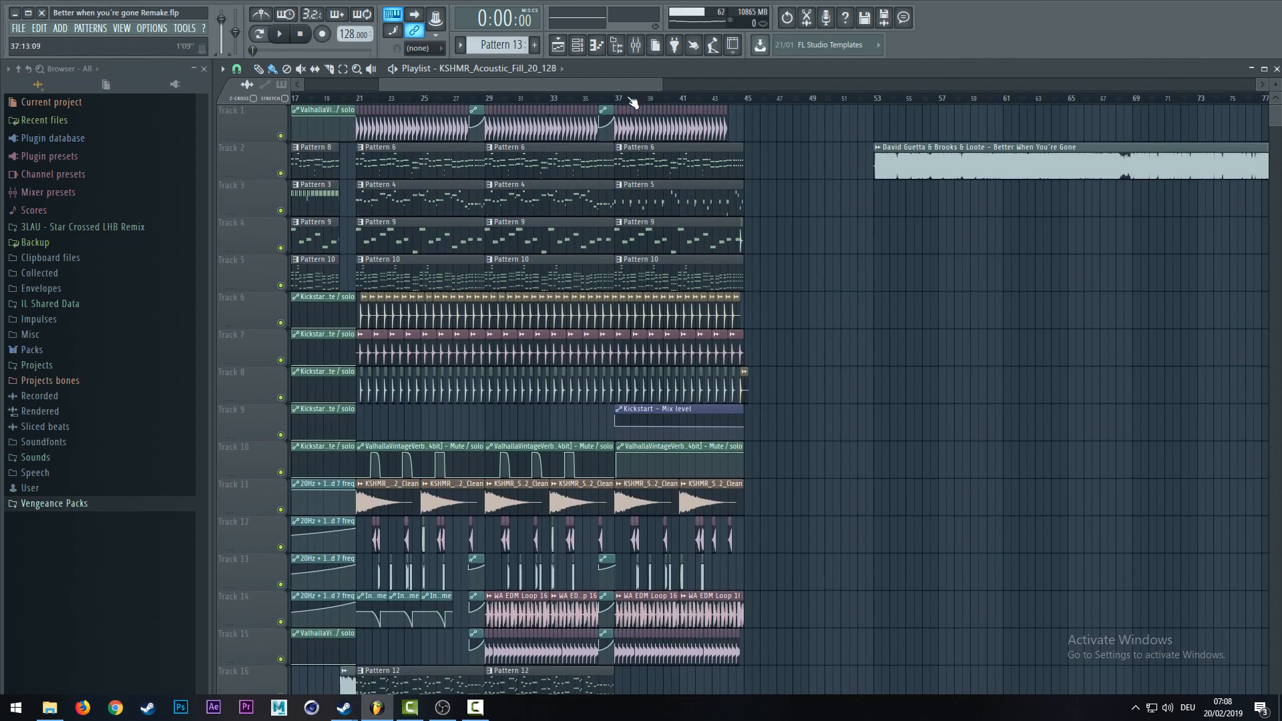
scroll(630, 98, "up", 5)
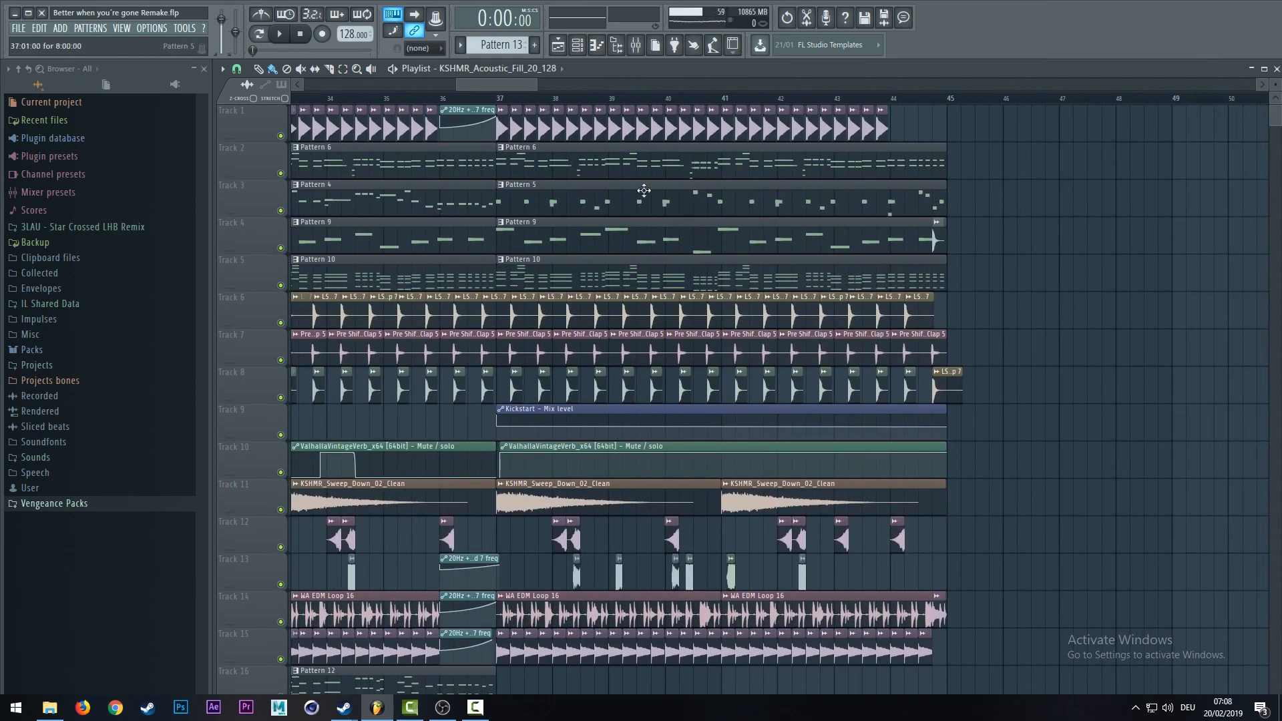
scroll(561, 99, "down", 3)
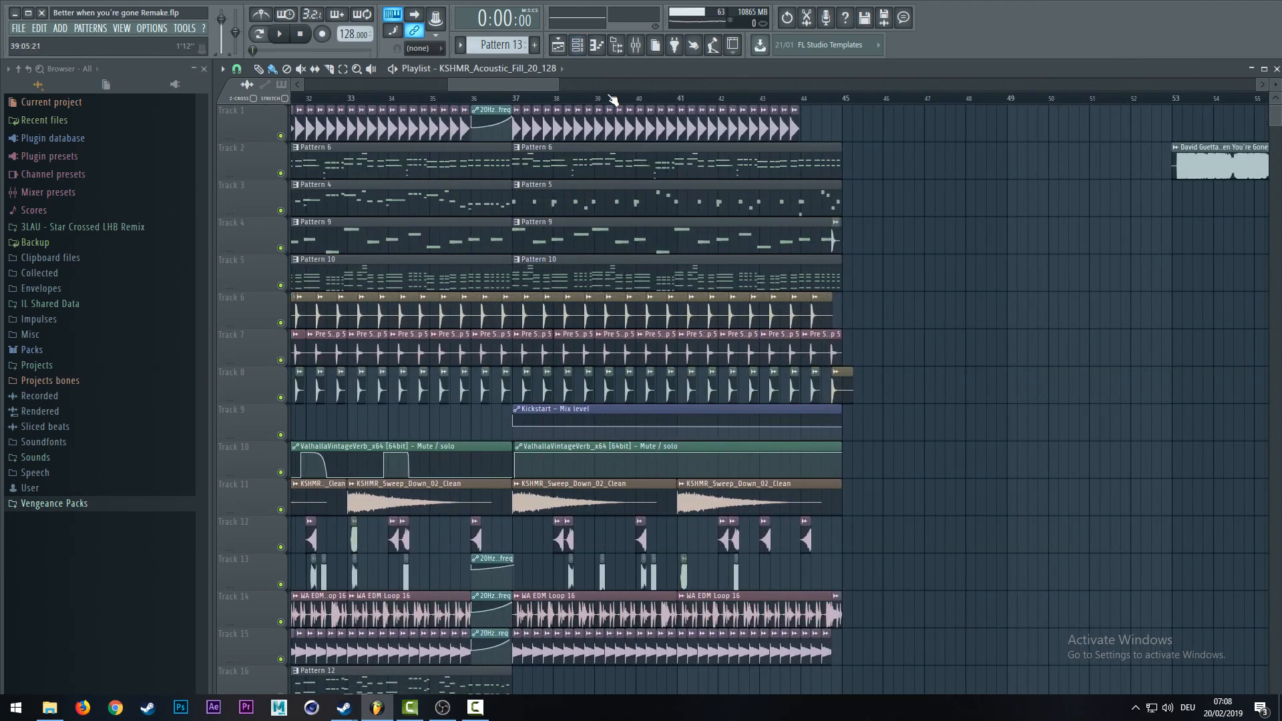
scroll(612, 99, "down", 5)
scroll(398, 100, "up", 4)
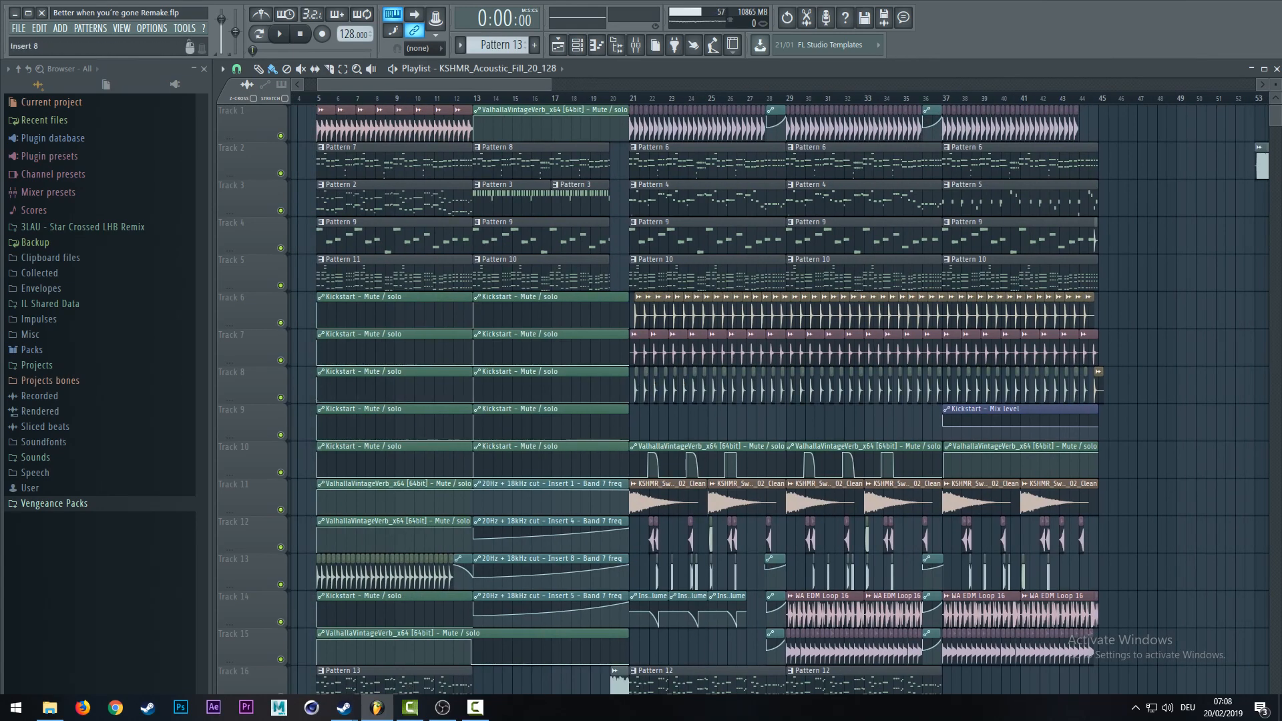
- Open the mixer, select Insert 1 and reposition the mixer so its effect chain is fully visible
key("F9")
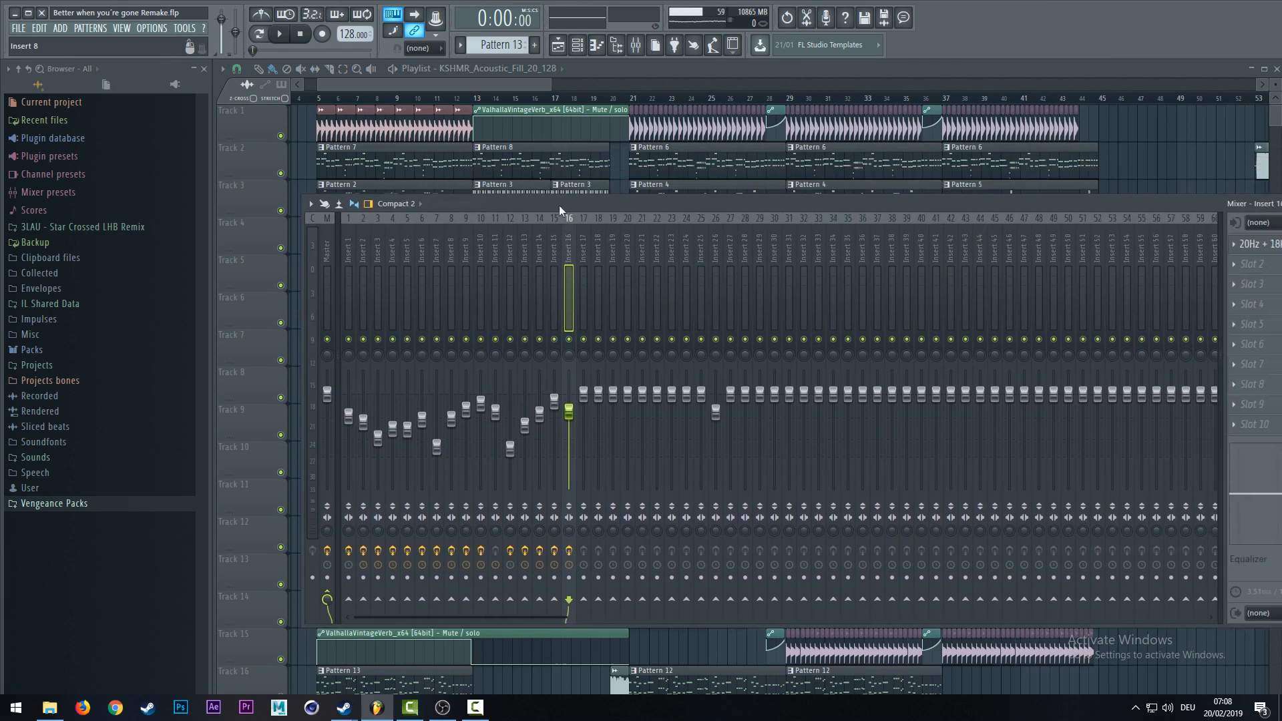
left_click_drag(482, 202, 950, 188)
left_click(729, 283)
left_click_drag(827, 185, 343, 201)
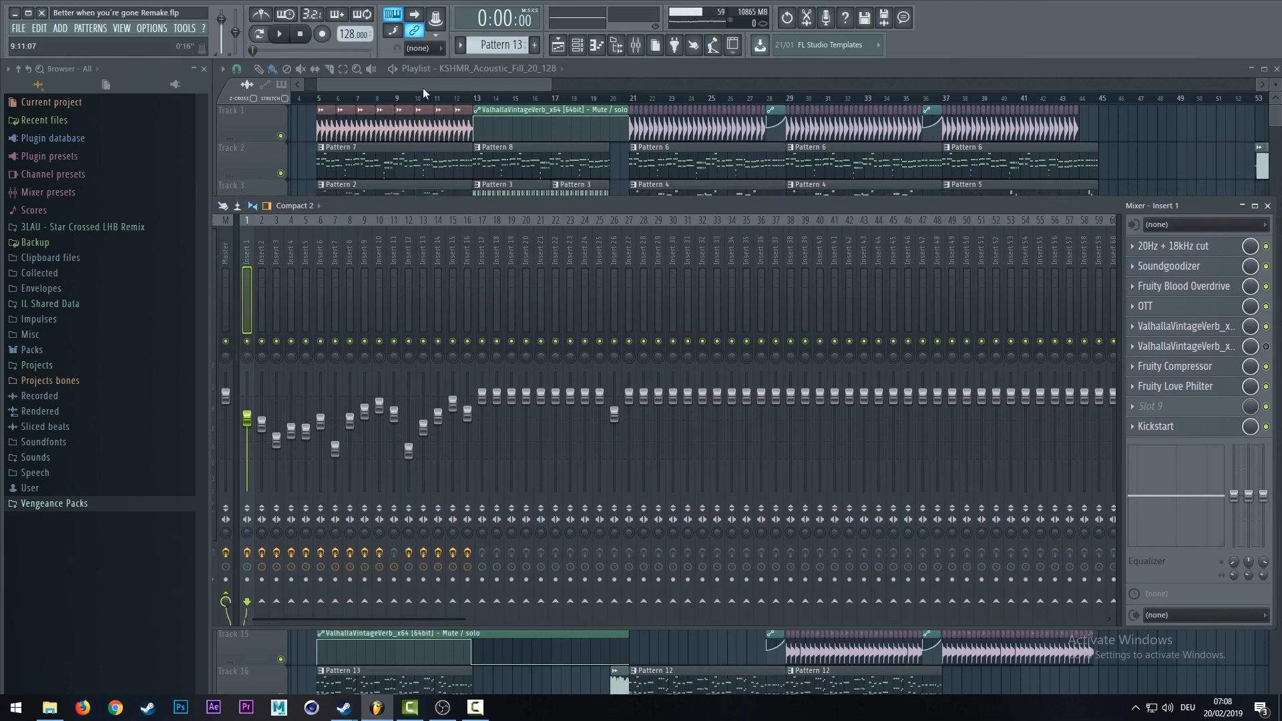
- Select Pattern 2 and play a short preview of it in pattern mode, then stop playback
key("KP_Subtract")
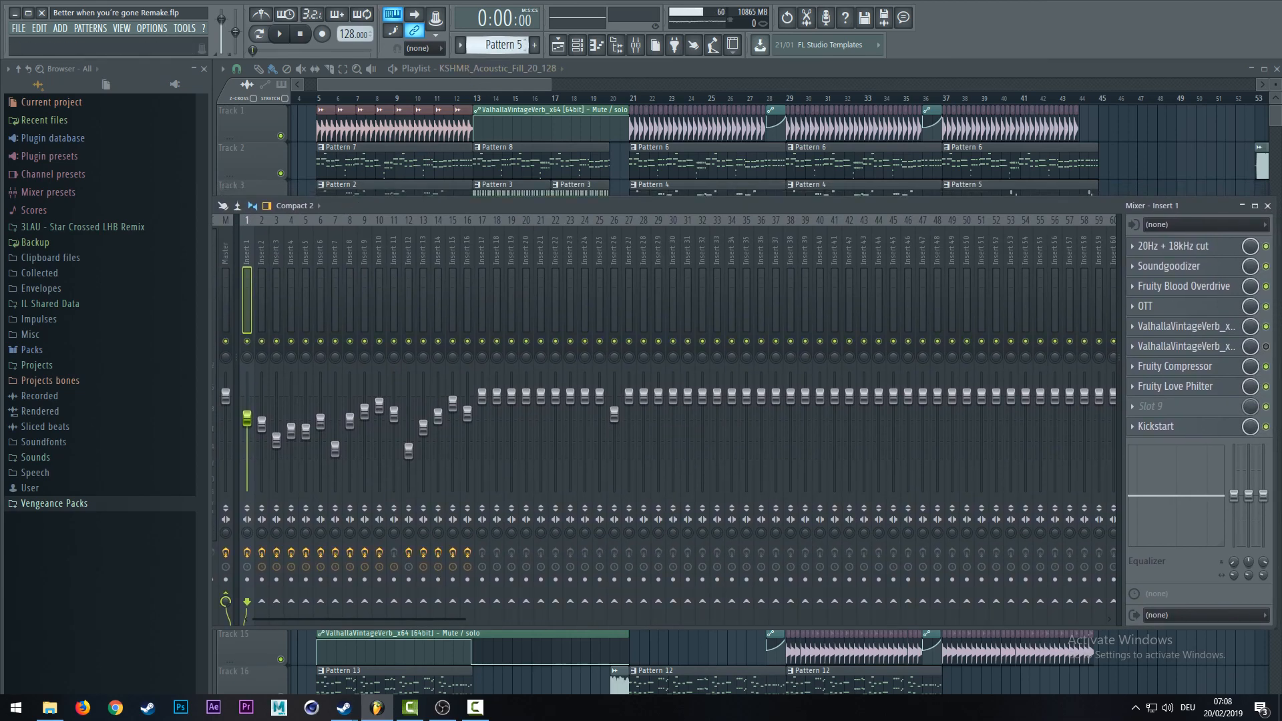
left_click(324, 187)
key("space")
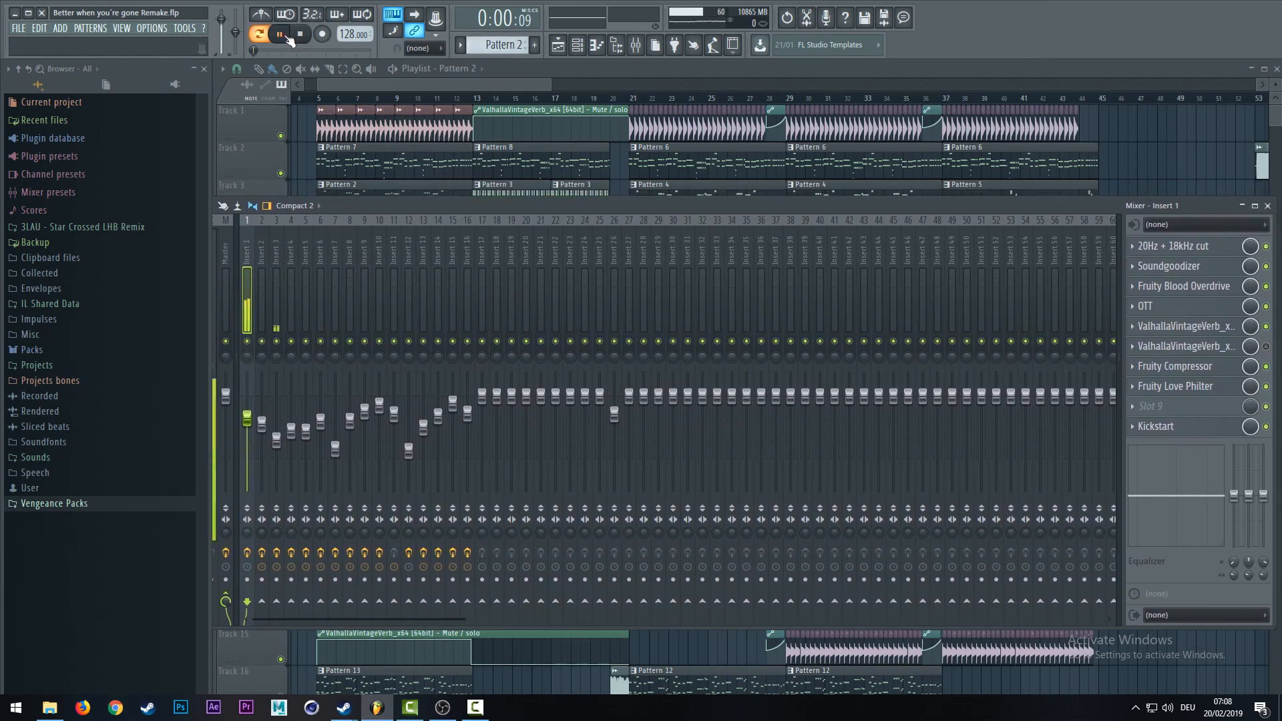
left_click_drag(323, 194, 341, 187)
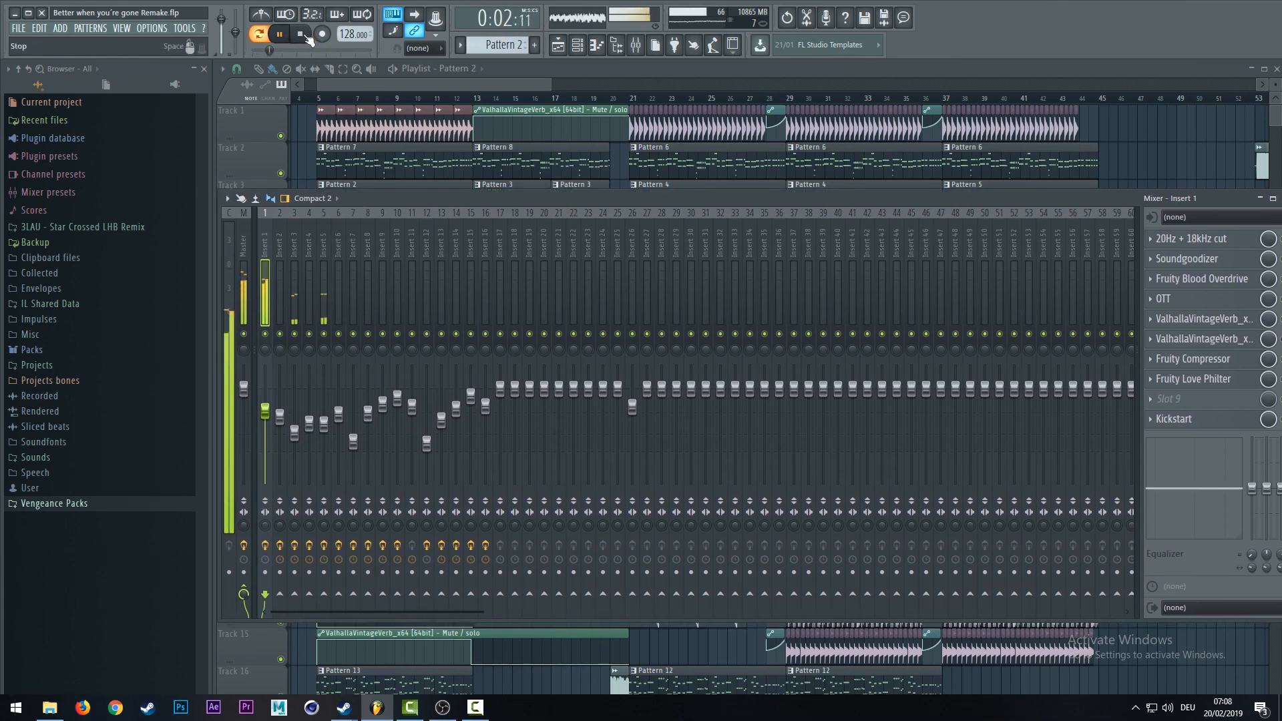
key("space")
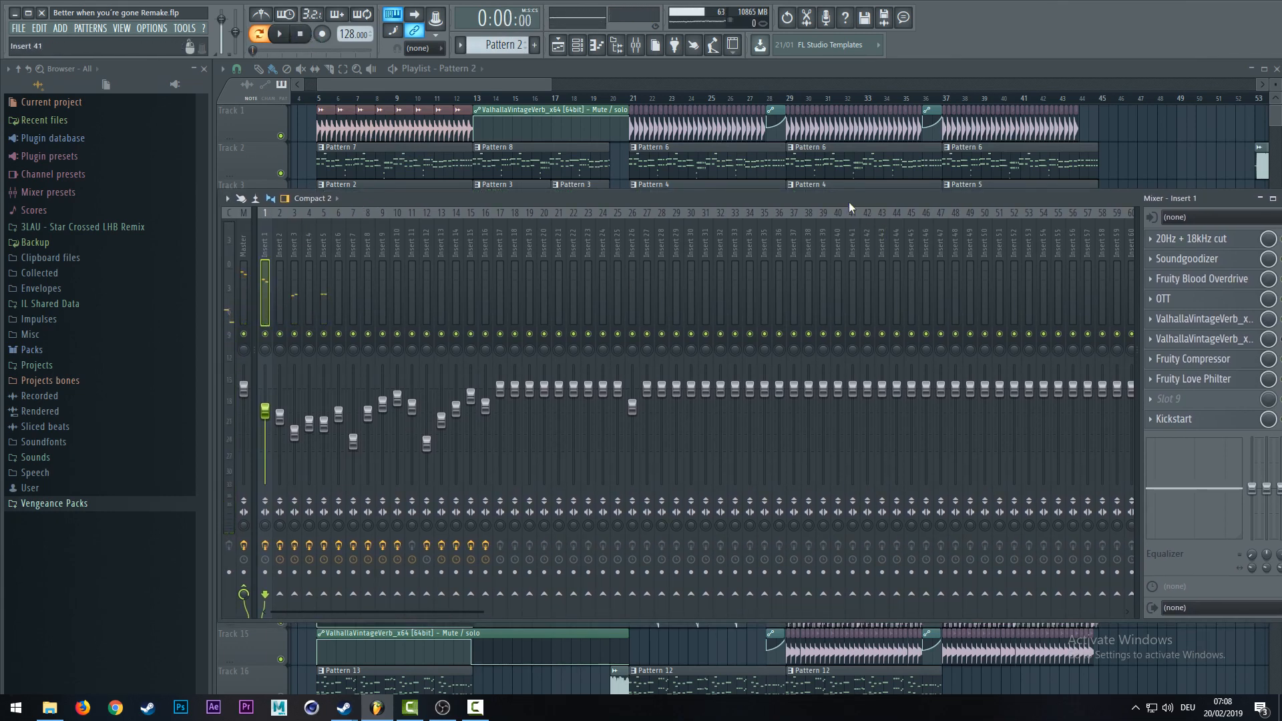
- Readjust the mixer's position and replay Pattern 2 with all Insert 1 effects after 20Hz + 18kHz cut bypassed
left_click_drag(848, 202, 834, 195)
left_click_drag(919, 195, 909, 197)
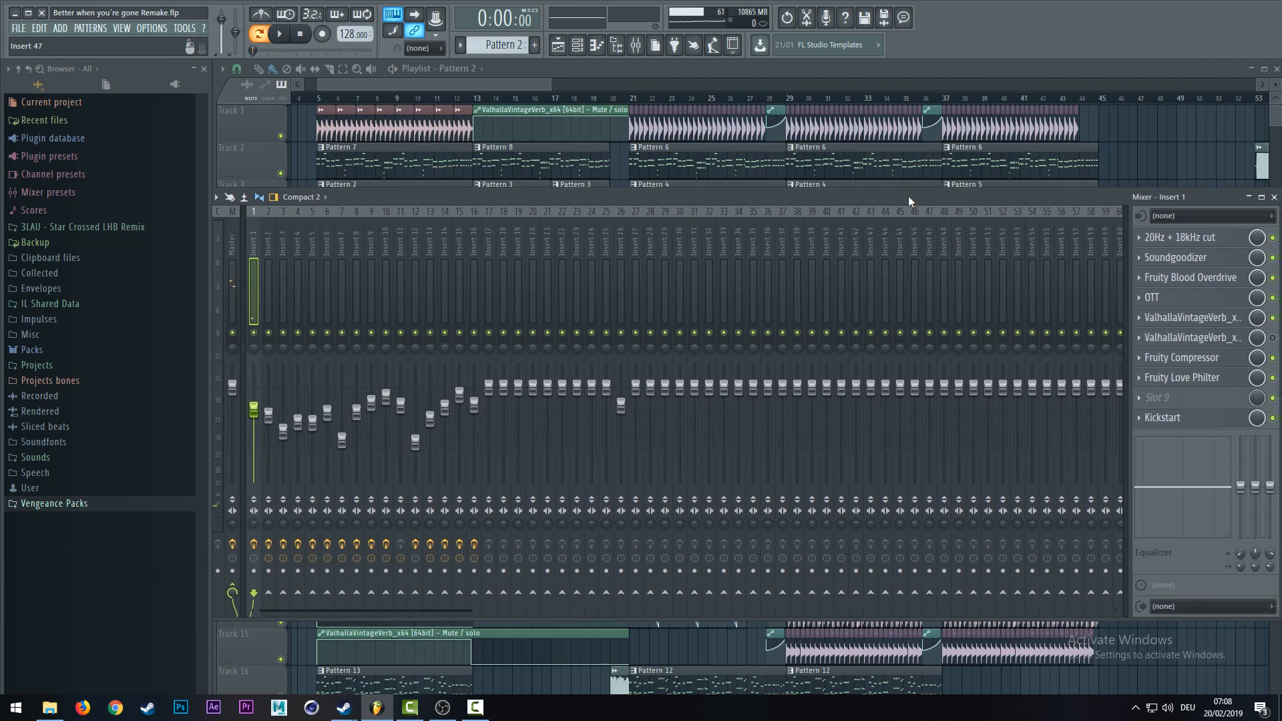
left_click(280, 37)
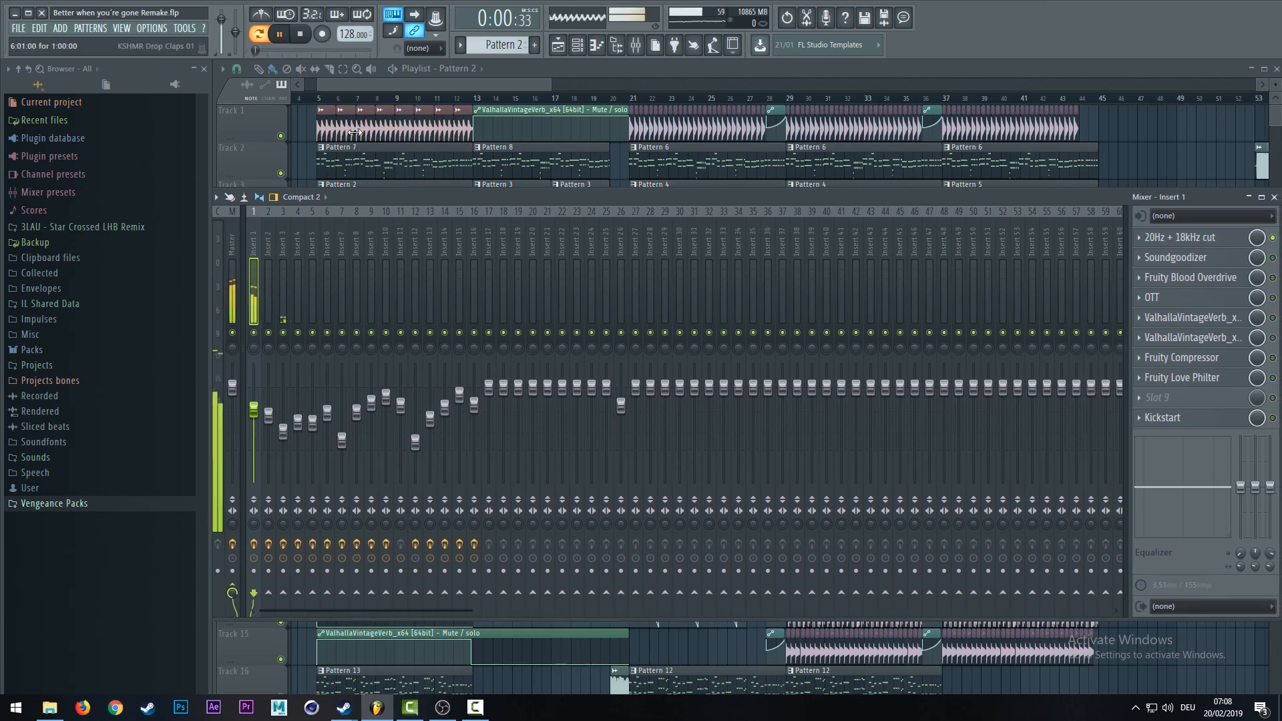
- Open Soundgoodizer on Insert 1 and switch the effect back on while Pattern 2 plays
left_click(1226, 257)
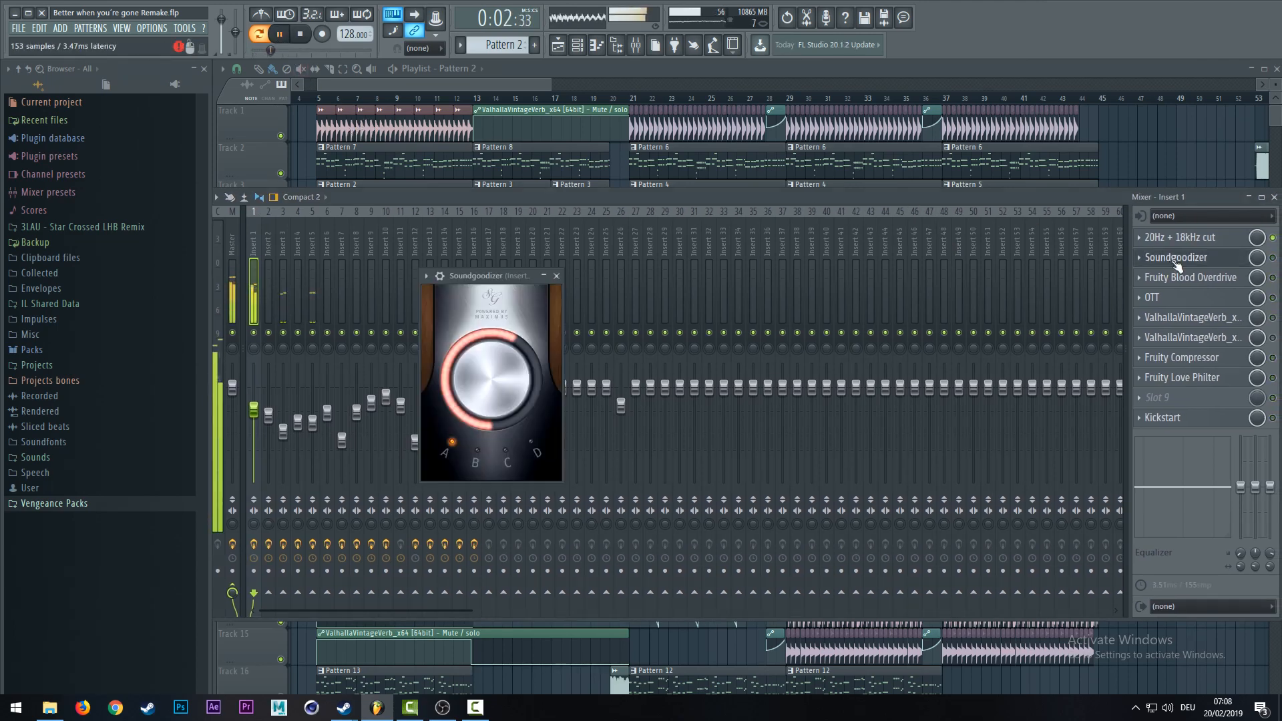
left_click(1226, 258)
left_click(1228, 259)
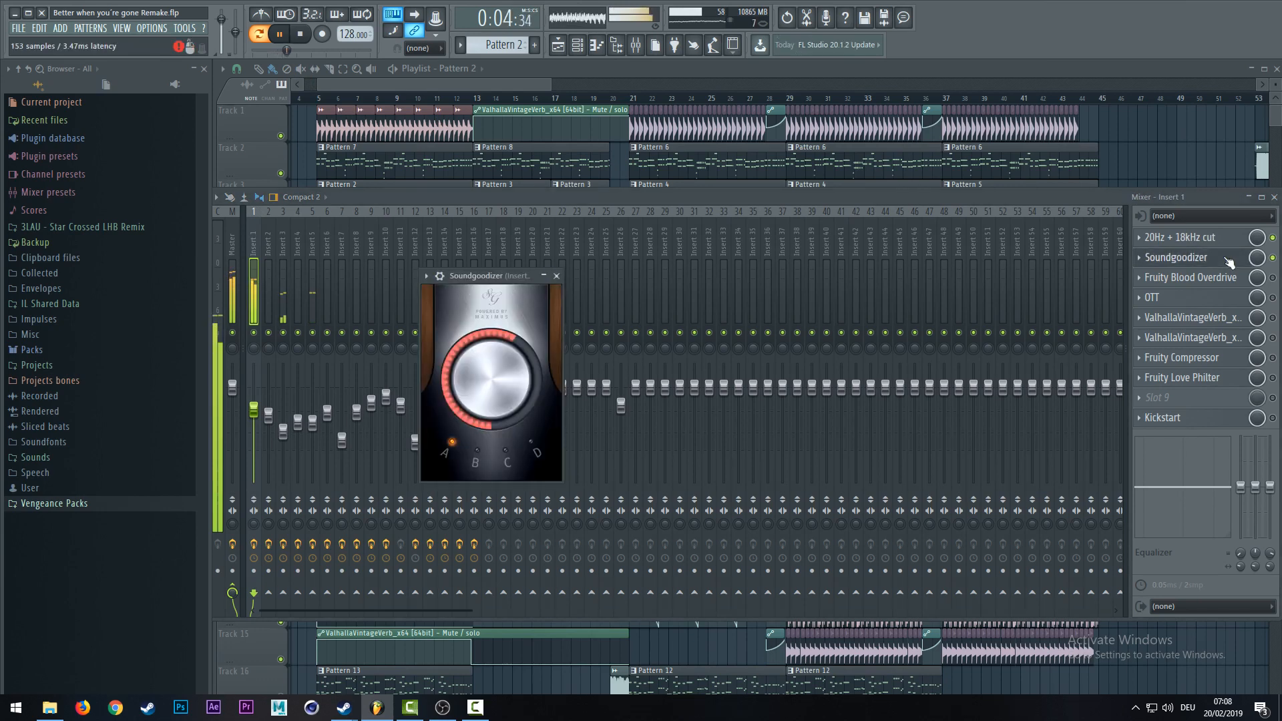
- Switch Fruity Blood Overdrive and OTT back on in Insert 1 during playback, briefly viewing each plugin's settings
left_click(1228, 259)
left_click(1221, 279)
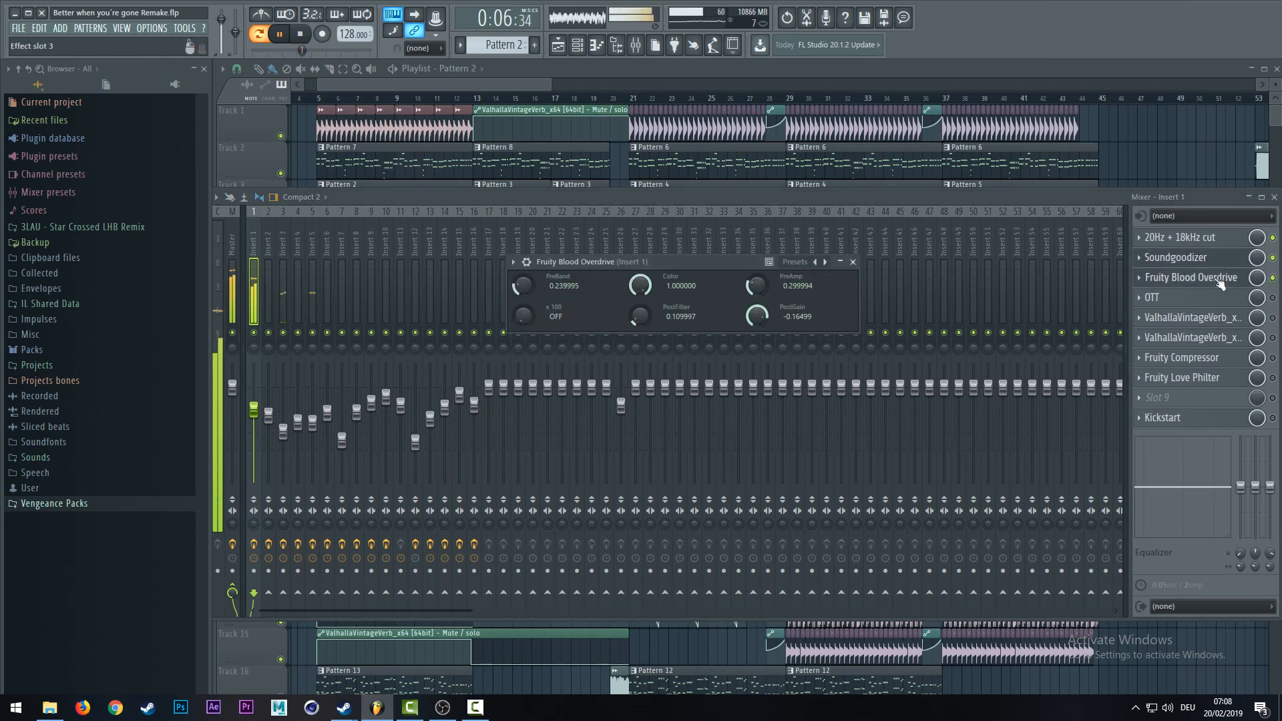
left_click(1221, 279)
left_click(1206, 299)
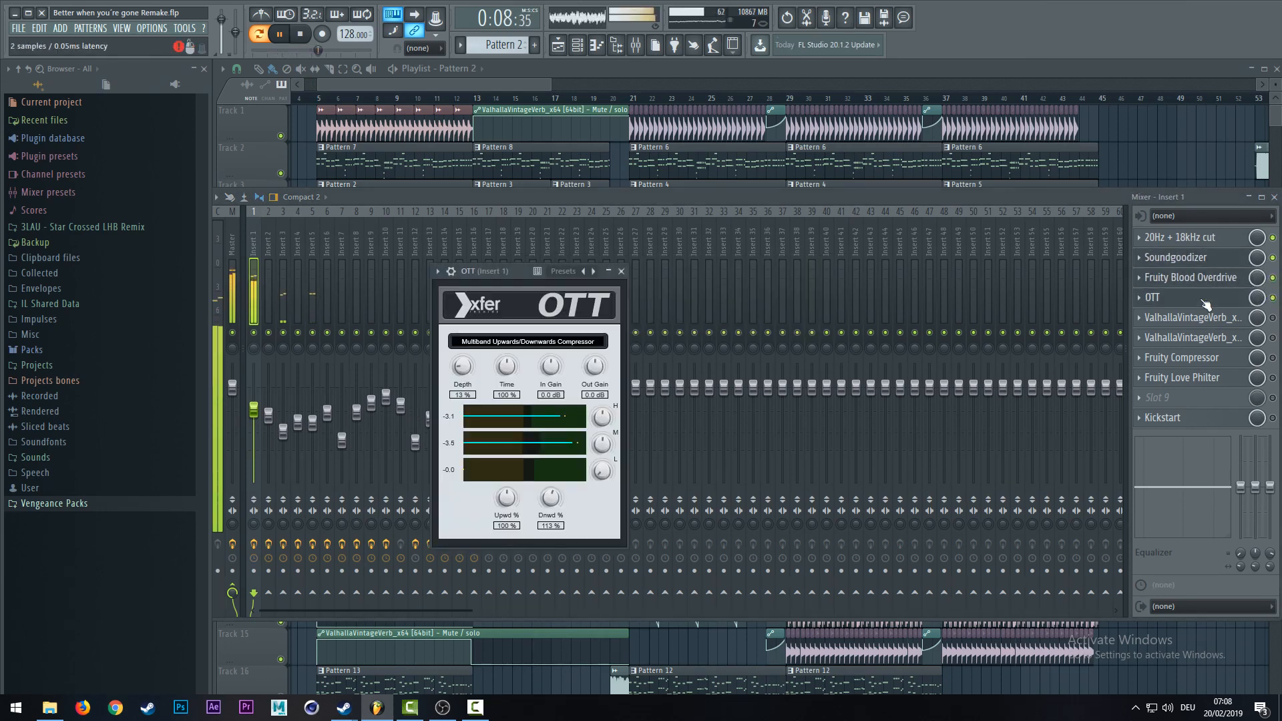
left_click(1206, 301)
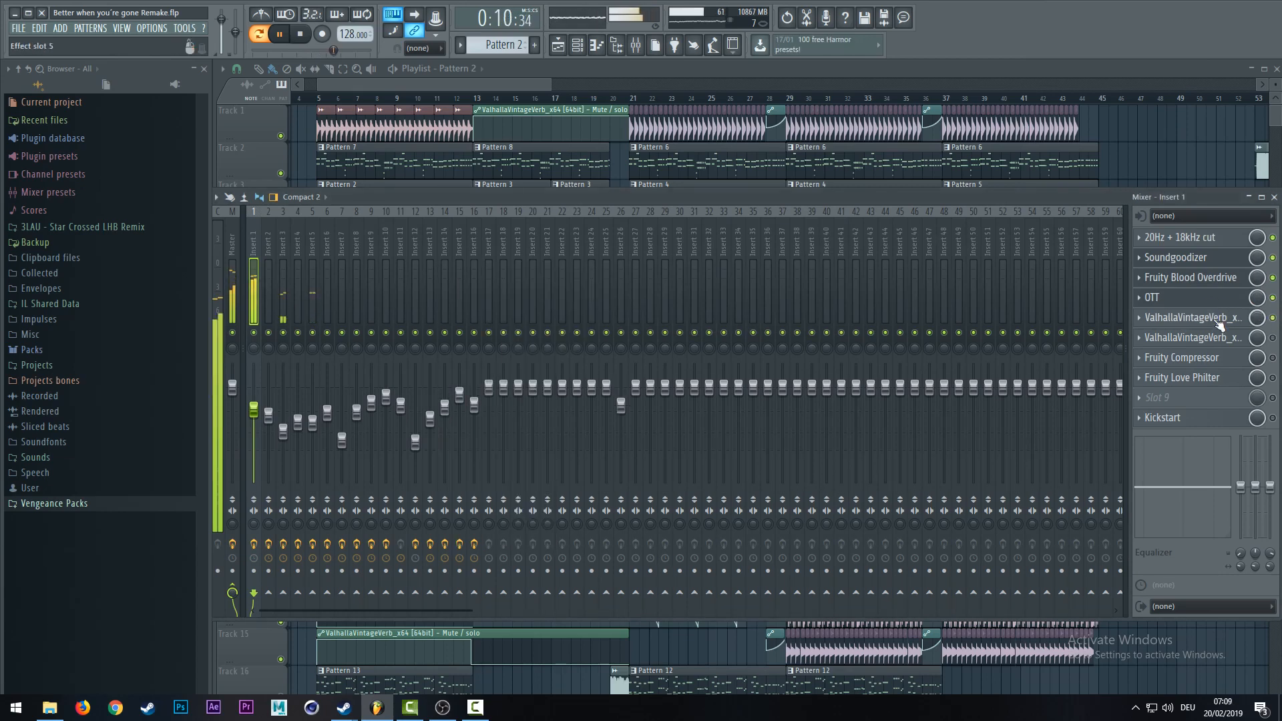
- Re-enable the first ValhallaVintageVerb, Fruity Compressor and Fruity Love Philter on Insert 1, stop playback and leave Kickstart bypassed
left_click(1218, 319)
left_click(1221, 360)
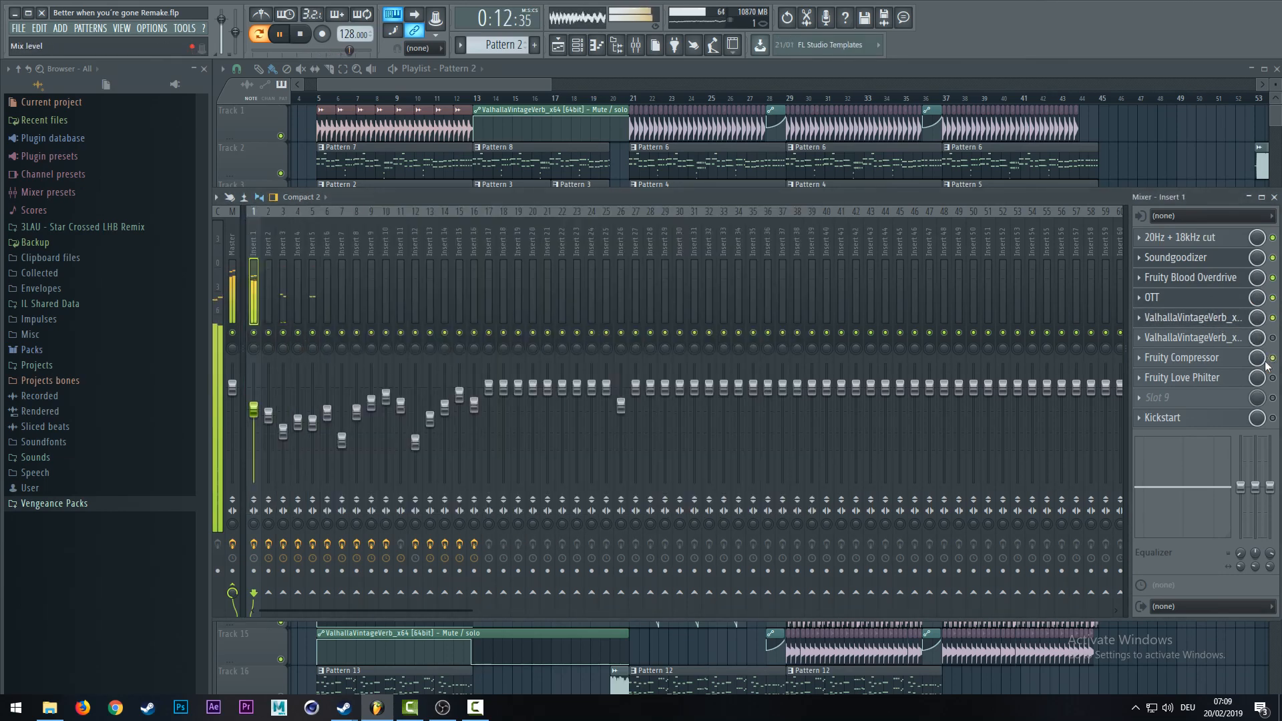
left_click(1211, 378)
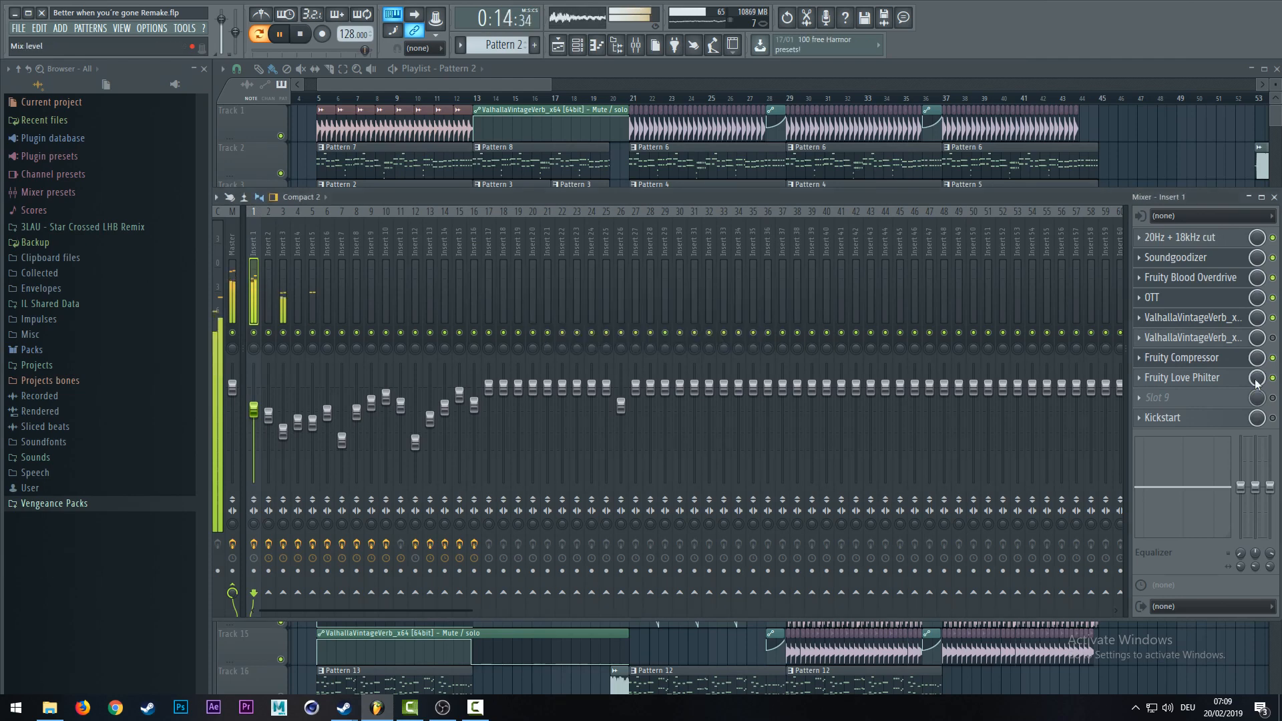
left_click(1182, 378)
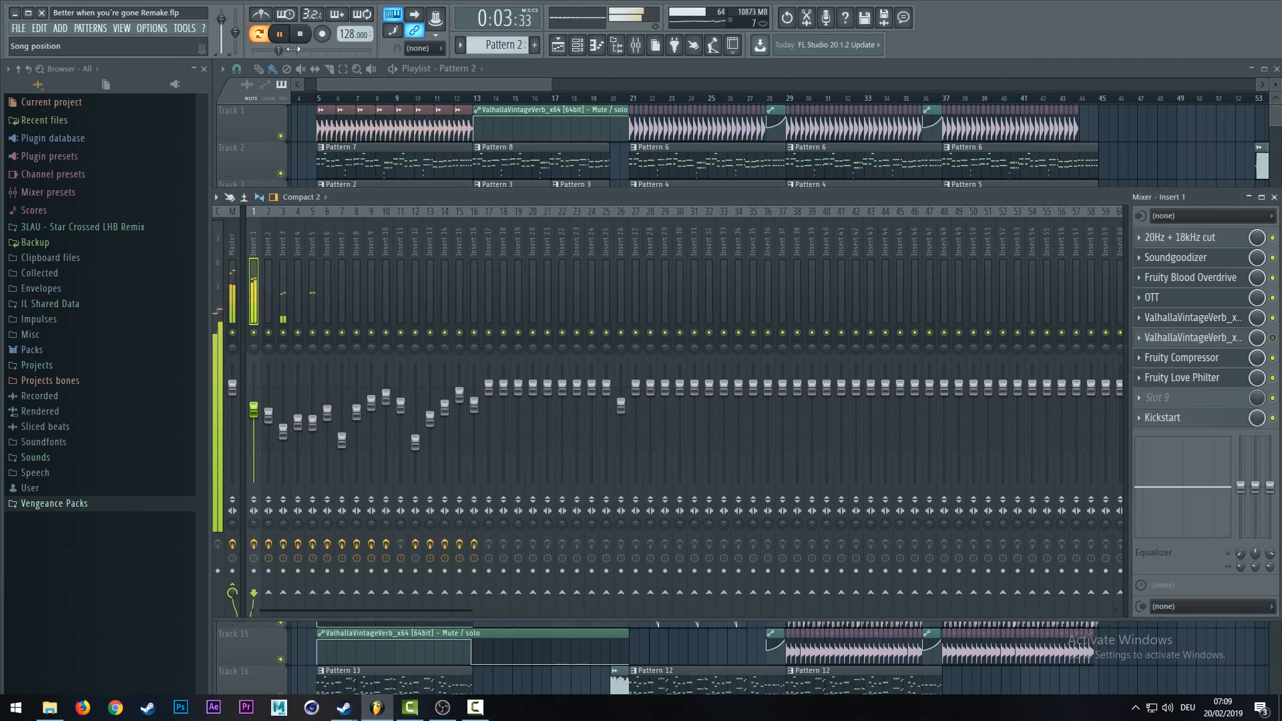
key("space")
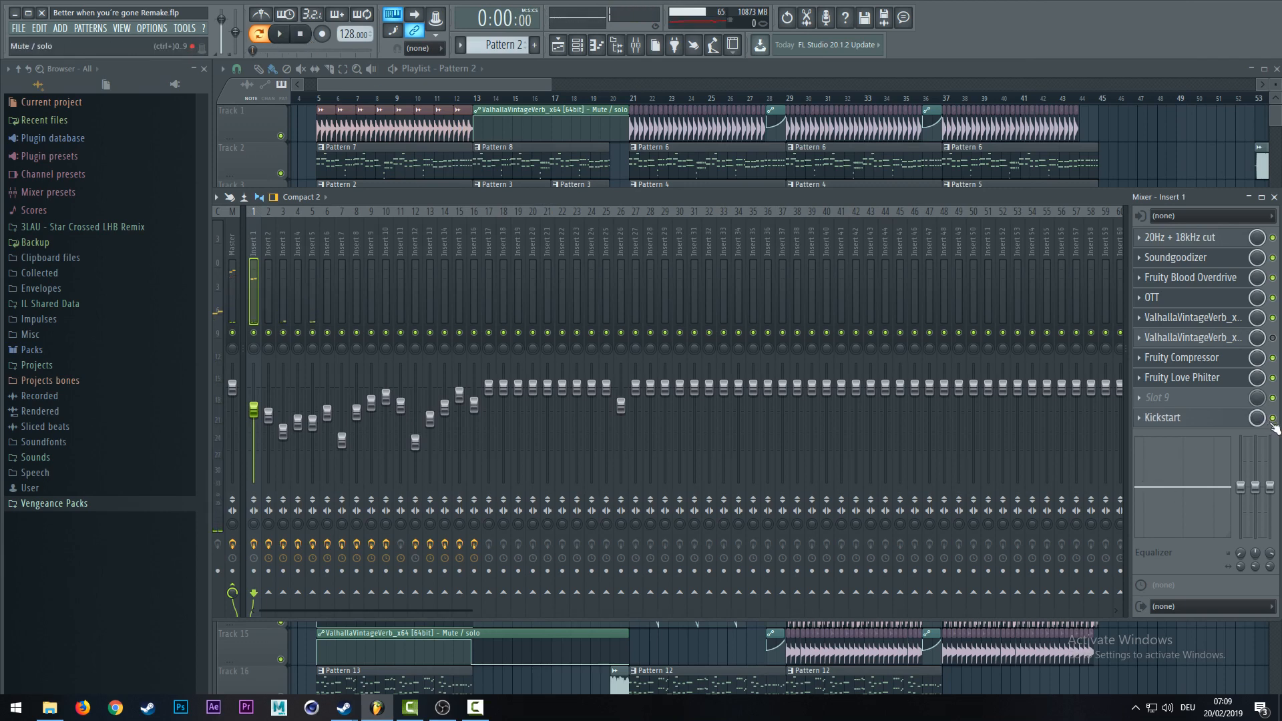
left_click(1273, 419)
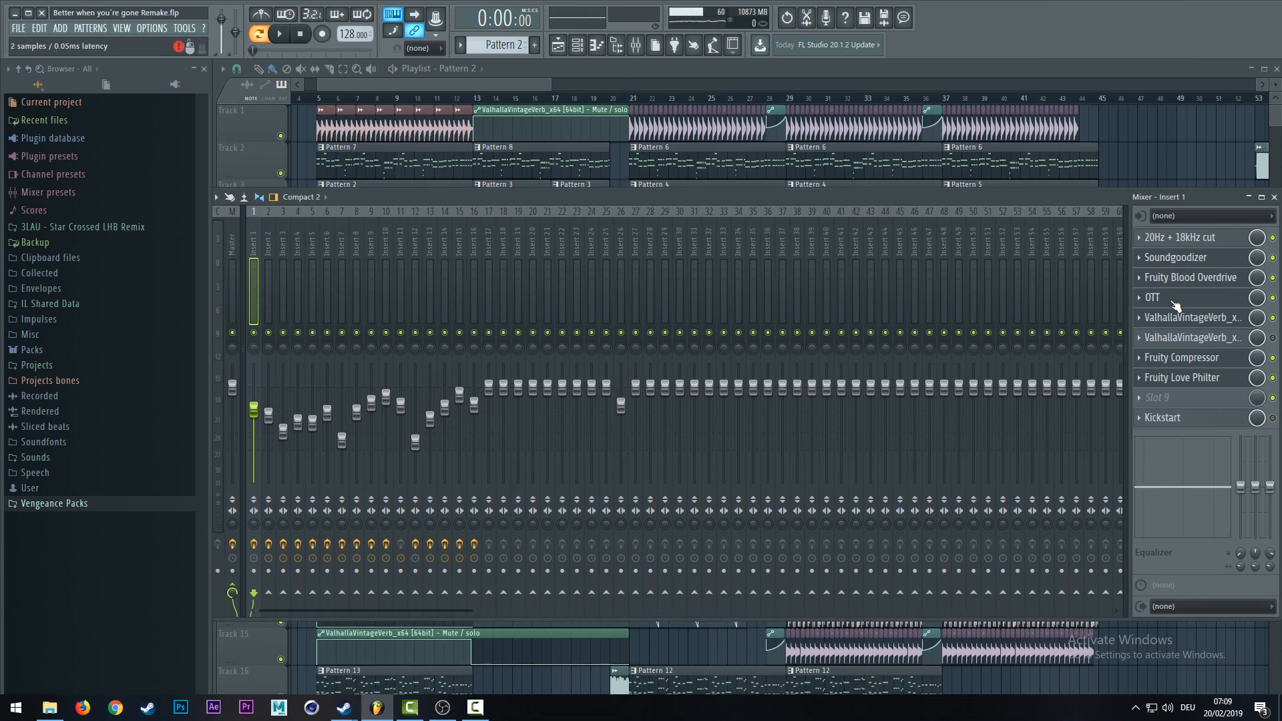
- View the ValhallaVintageVerb, Fruity Love Philter and Soundgoodizer settings on Insert 1, closing each plugin window
left_click(1174, 306)
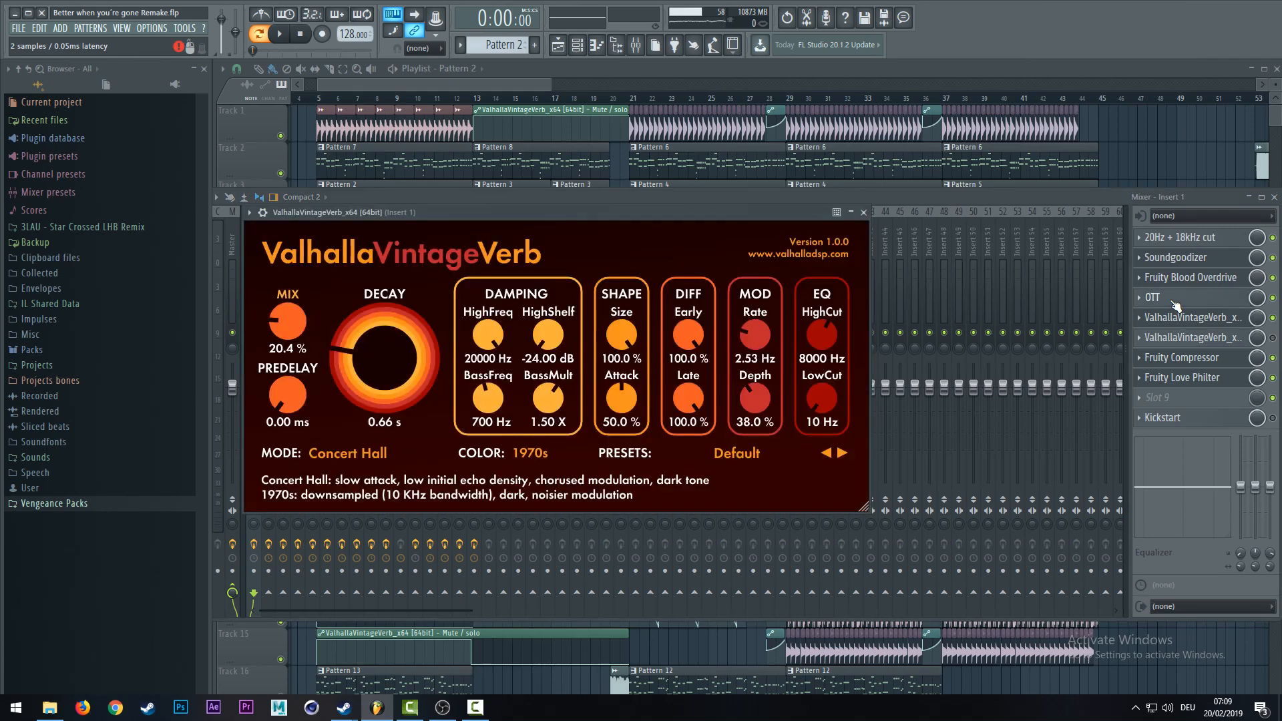
left_click(865, 213)
left_click(816, 278)
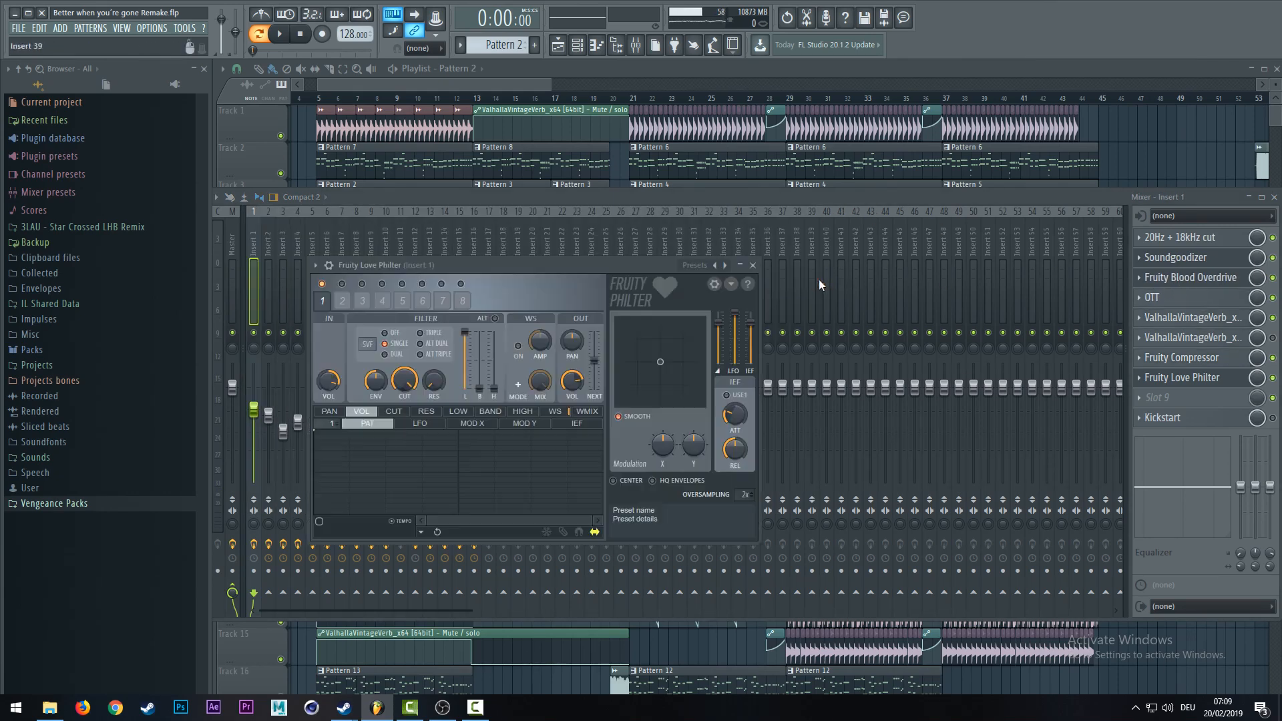
left_click(753, 267)
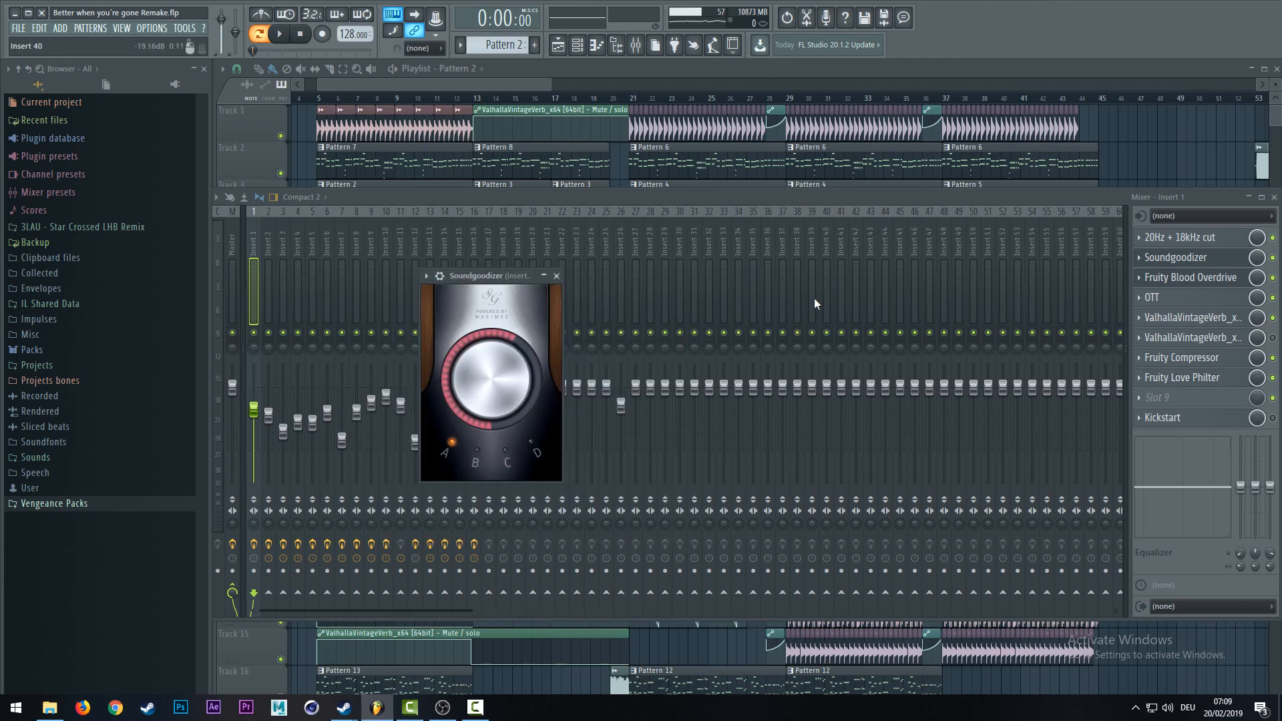
left_click(554, 279)
left_click(852, 263)
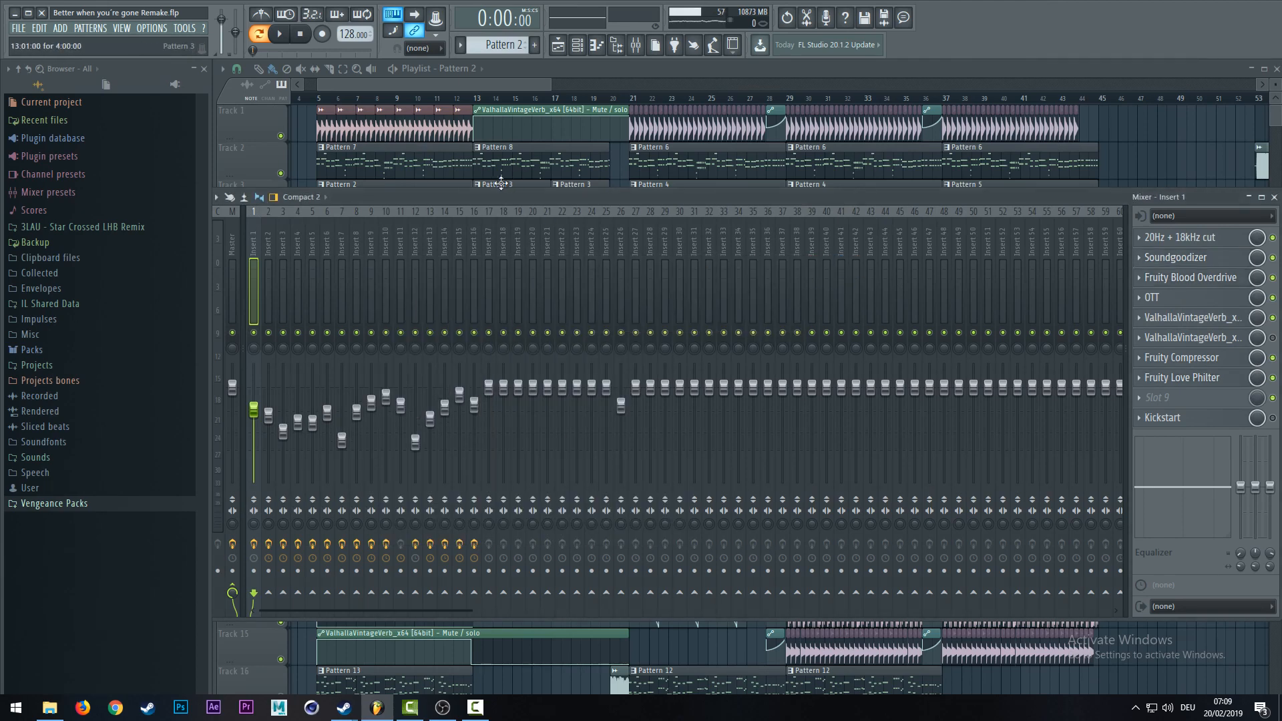
- Bring up the channel rack and mixer over the playlist and check the Fruity Compressor settings on Insert 2
key("F9")
scroll(352, 102, "up", 3)
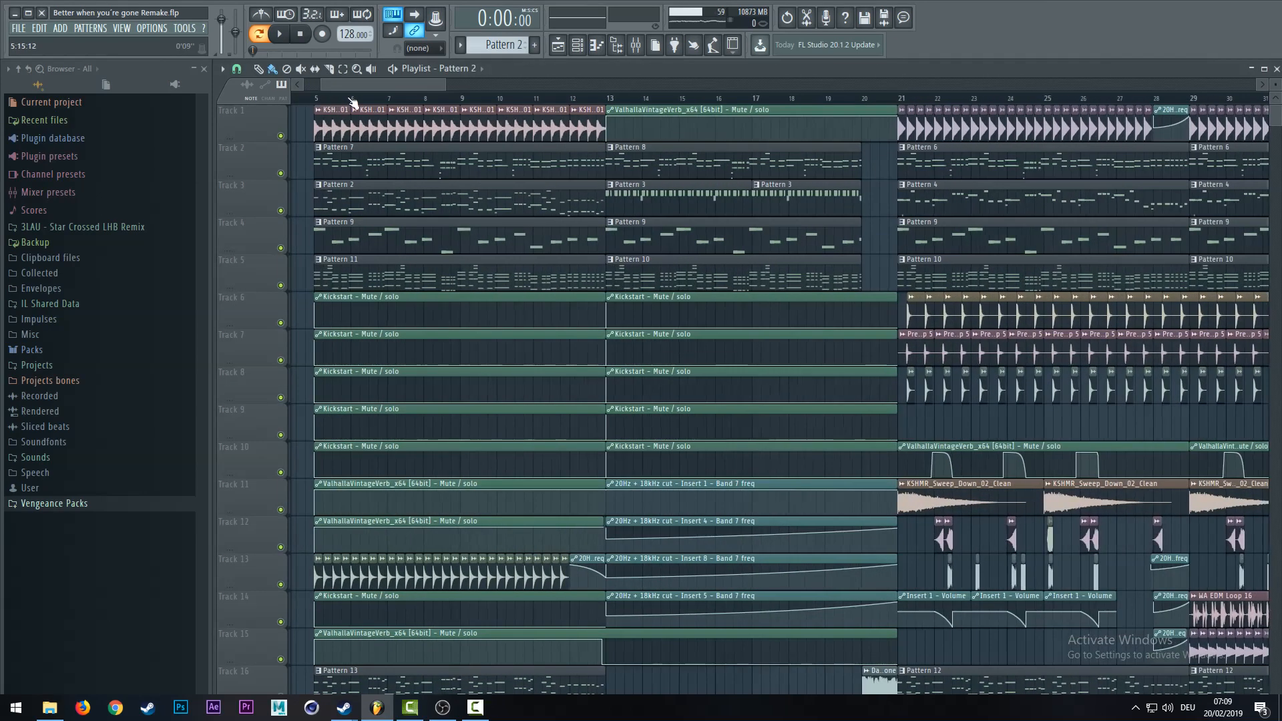
left_click_drag(342, 87, 336, 87)
left_click(578, 45)
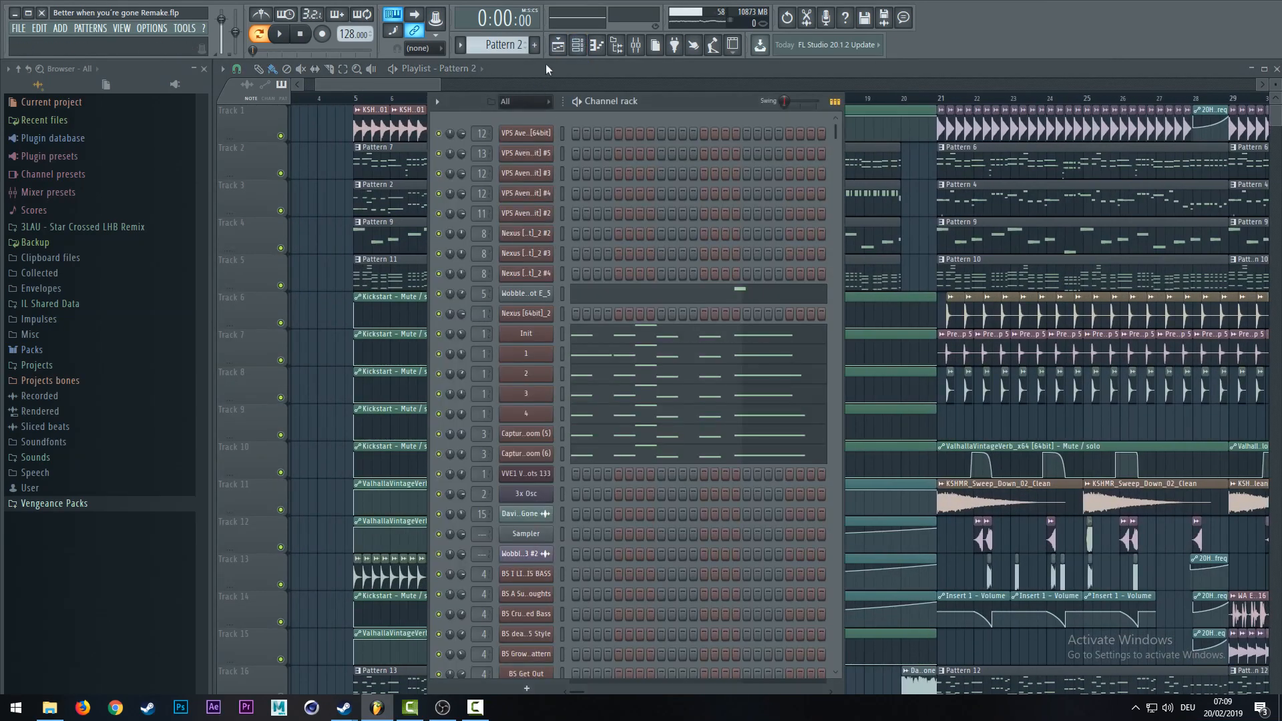
left_click(635, 45)
left_click(269, 293)
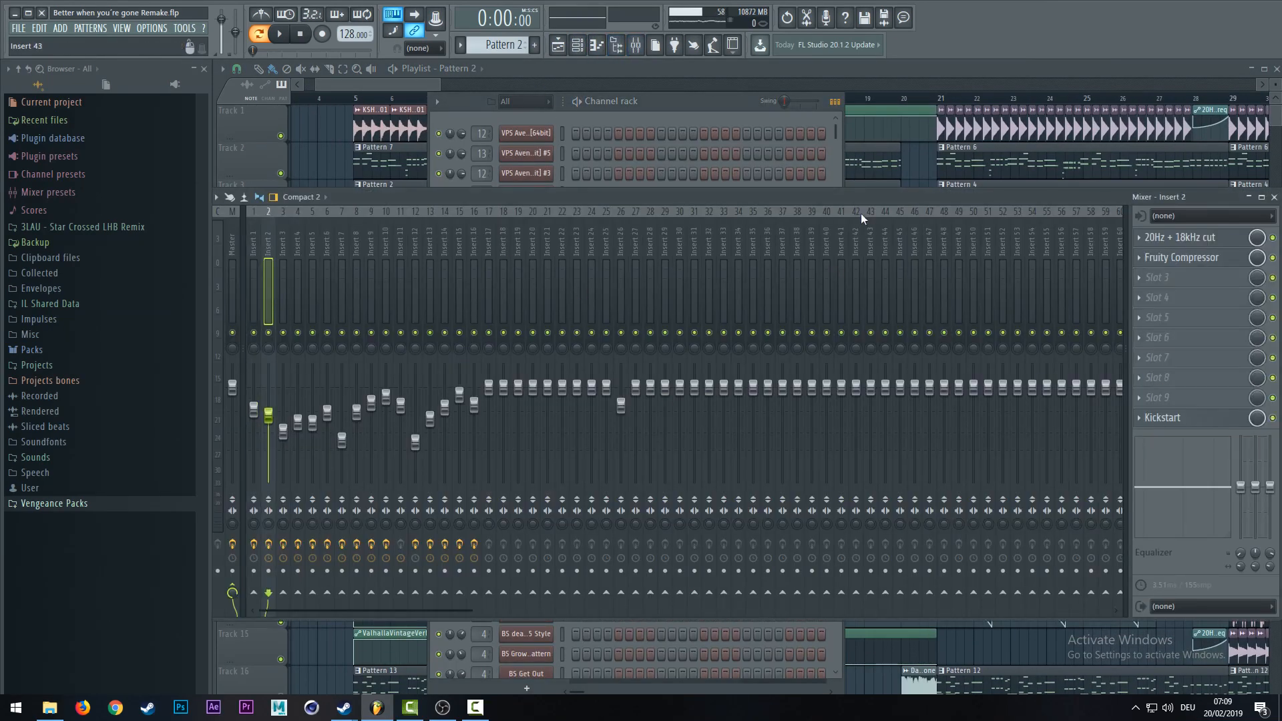
left_click(1169, 259)
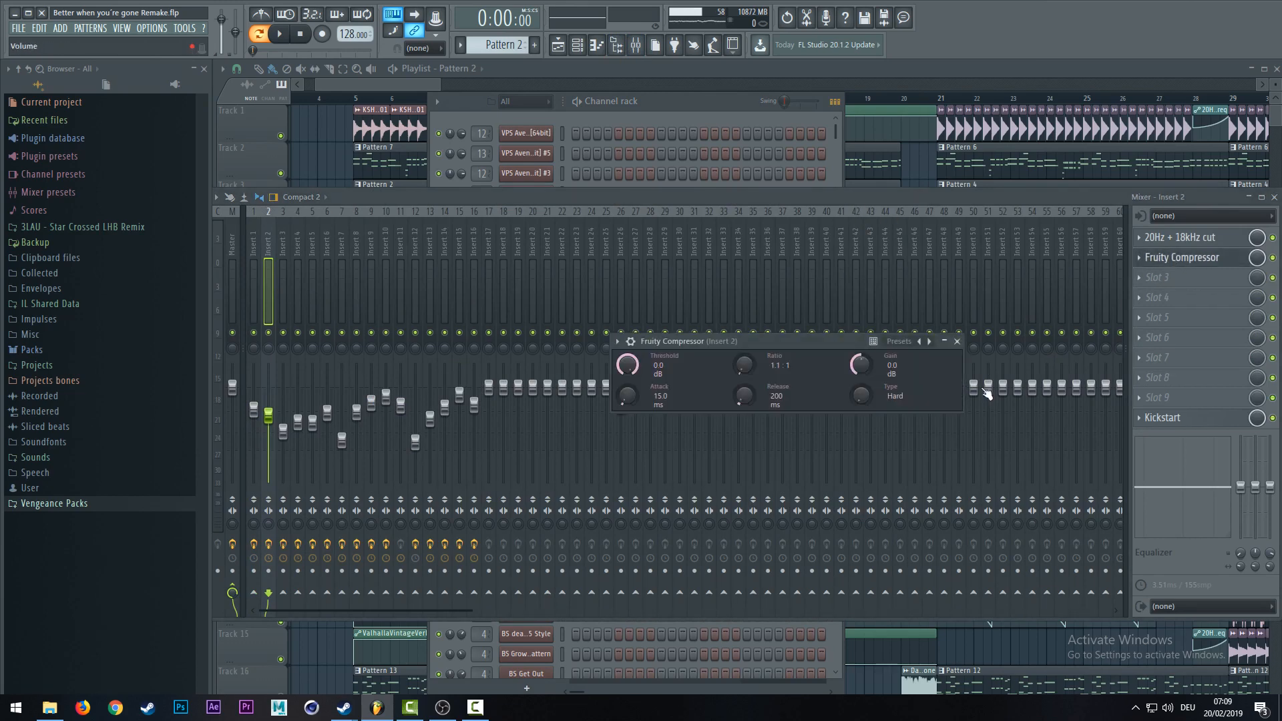
left_click(956, 341)
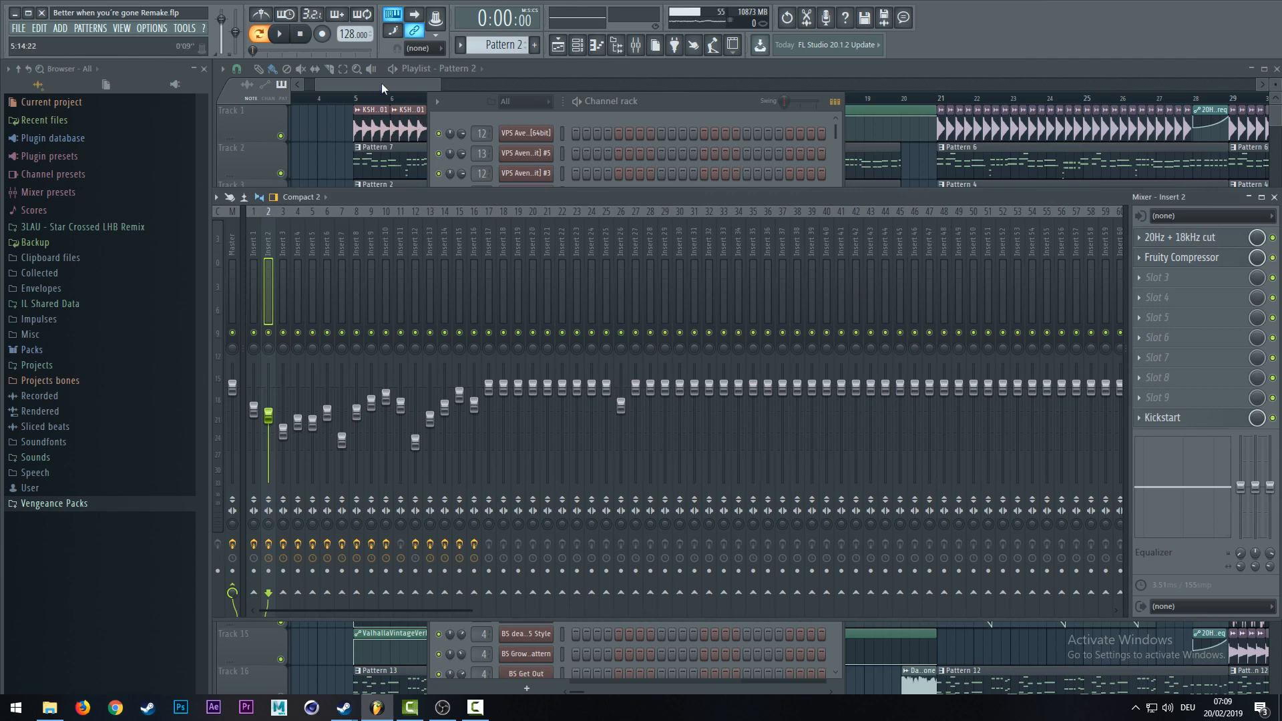
- Set the song position to bar 21 in the playlist and open the KSHMR_Punchy_Kick_35_G sample from Track 1
left_click_drag(382, 83, 483, 88)
left_click(434, 99)
scroll(437, 105, "up", 6)
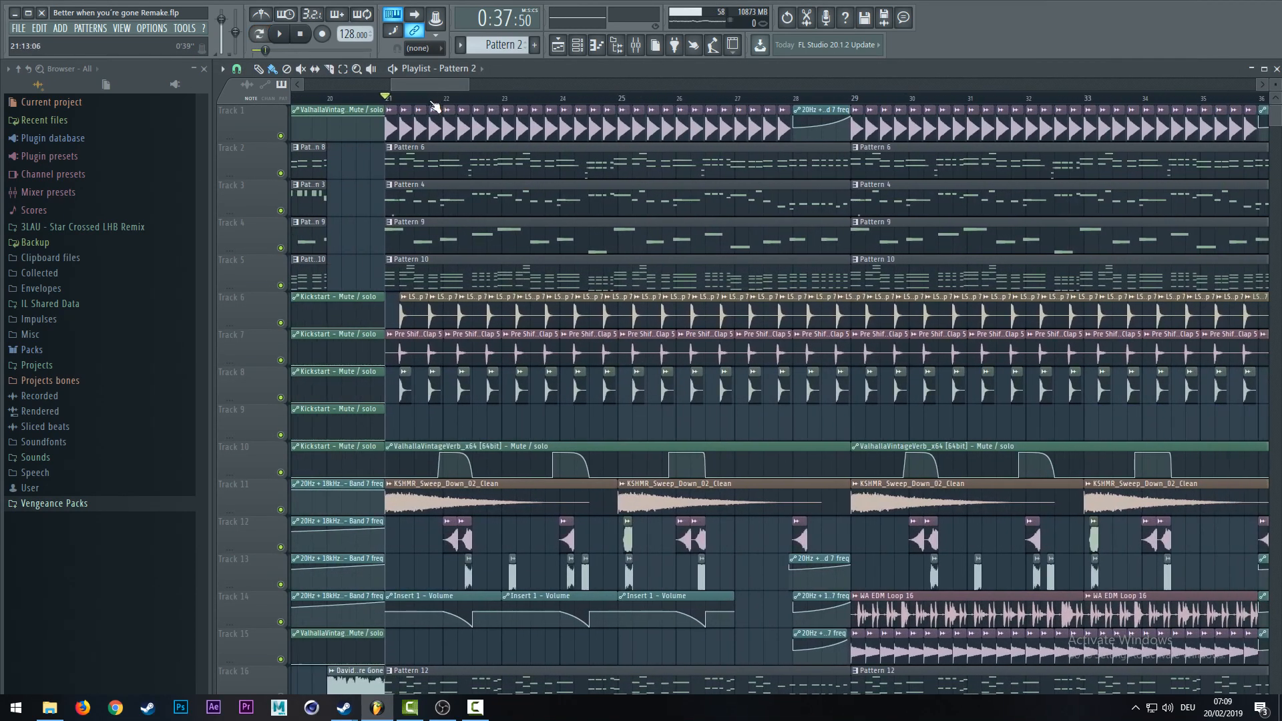
double_click(379, 130)
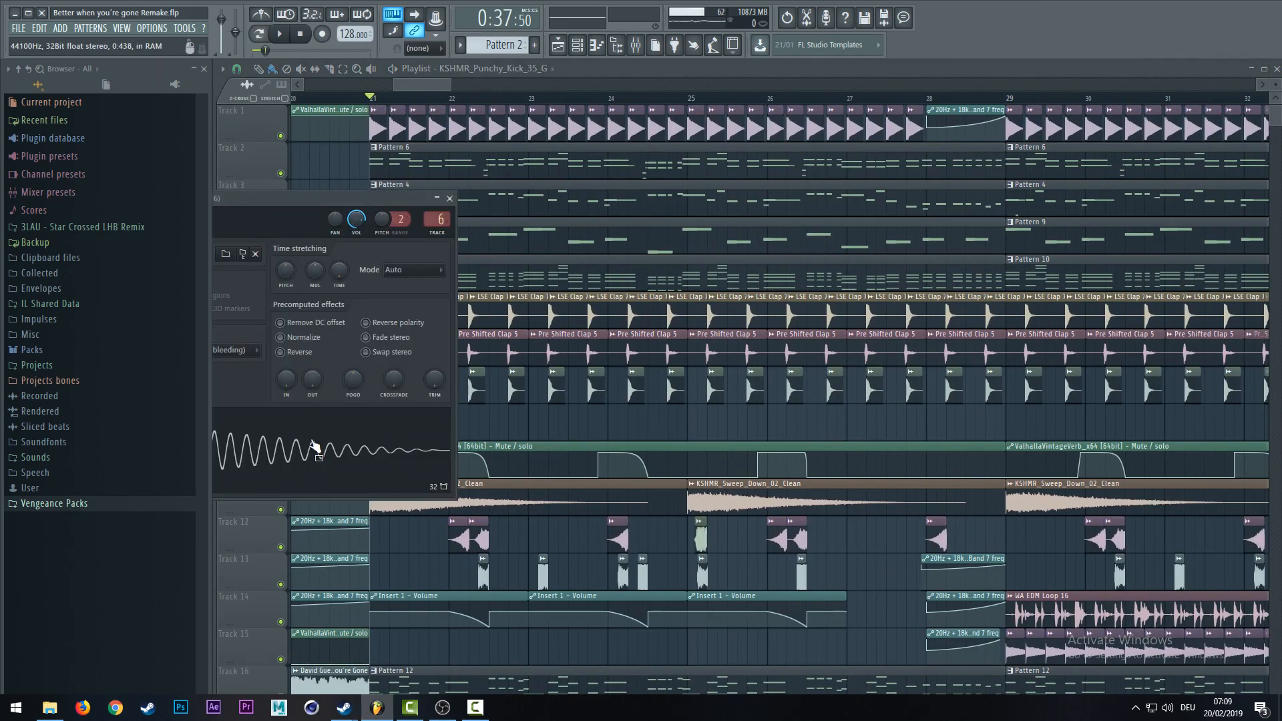
- Open the first Fruity peak controller on Insert 6 and Fruity Compressor on Insert 1, and place their windows side by side
left_click(635, 45)
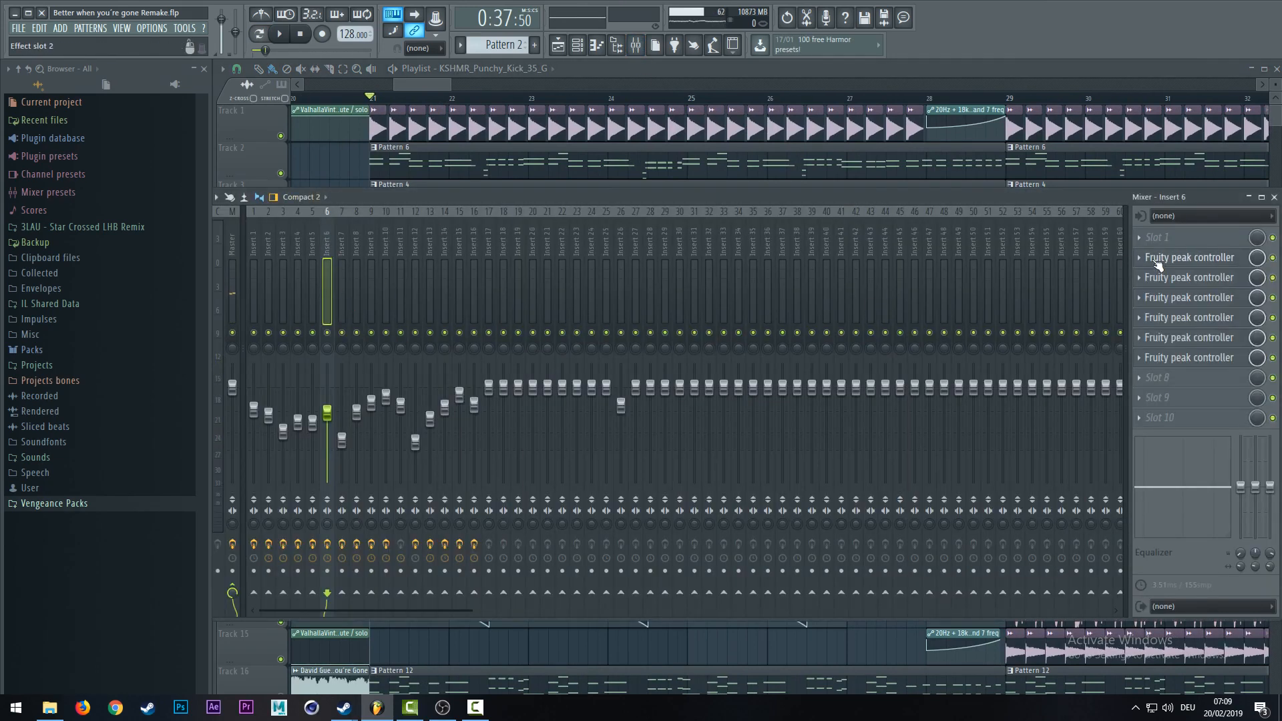
left_click(1212, 265)
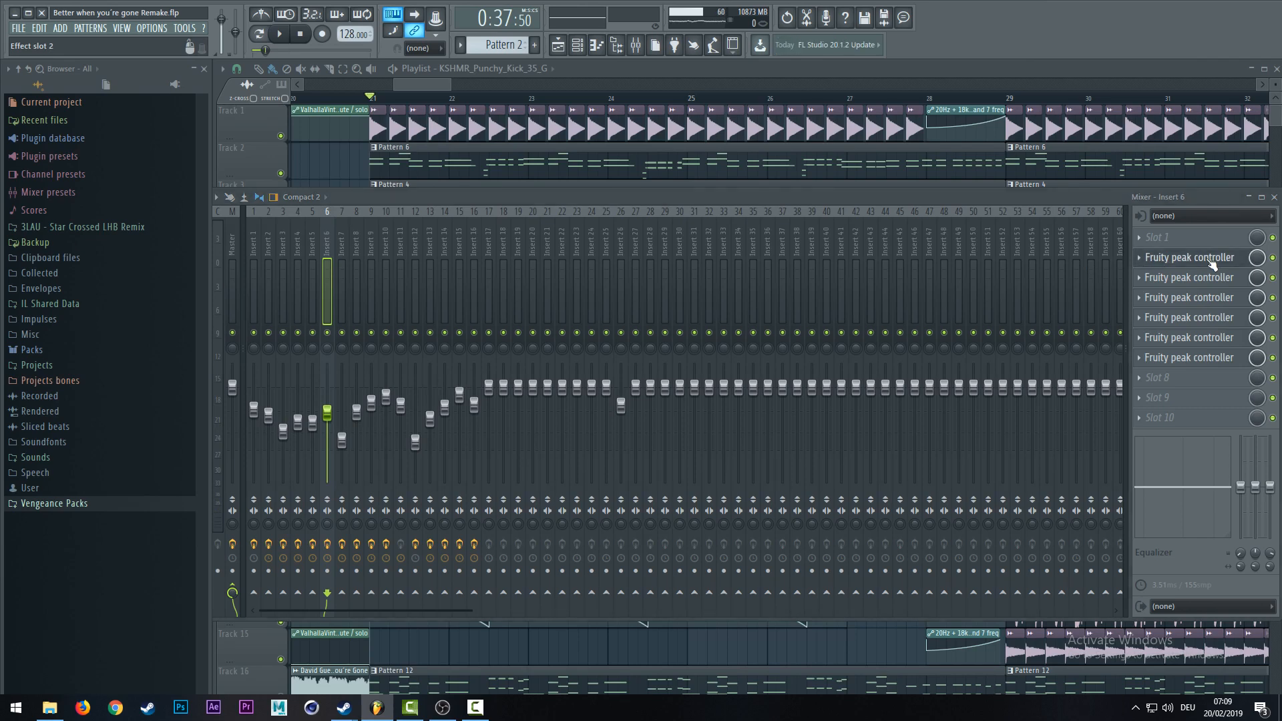
left_click(250, 281)
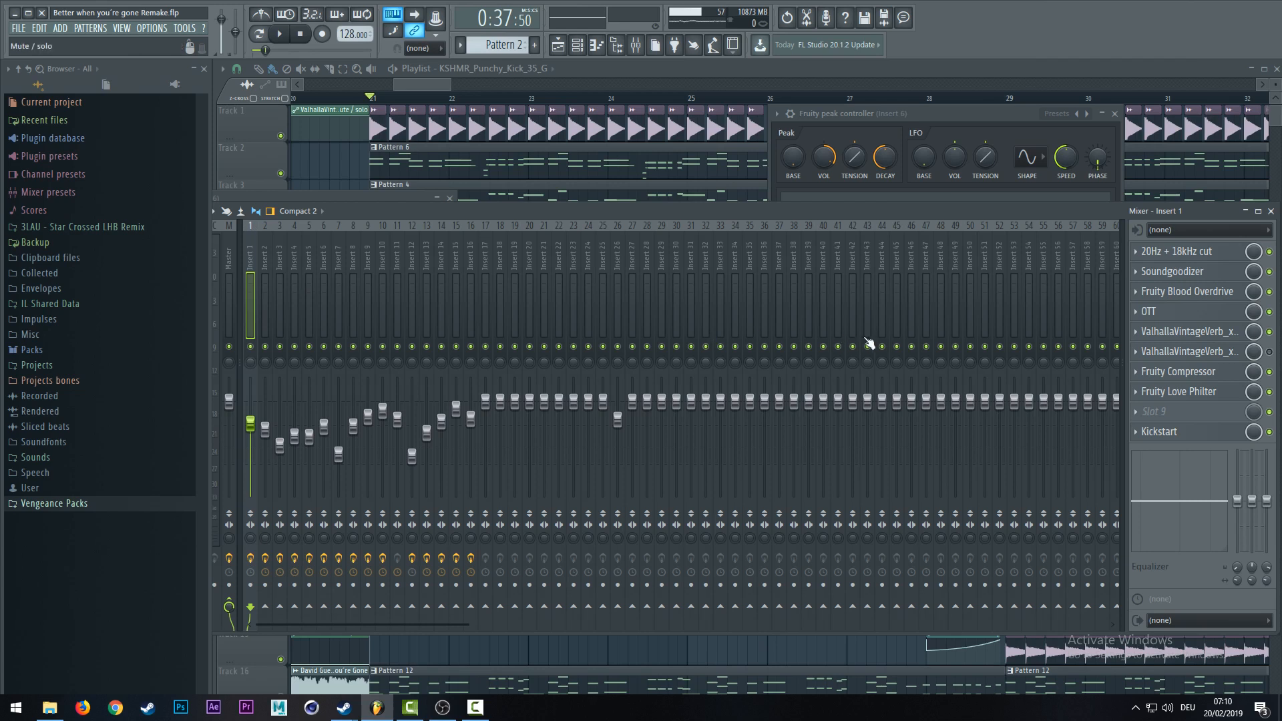
left_click(1168, 374)
left_click_drag(677, 275, 623, 163)
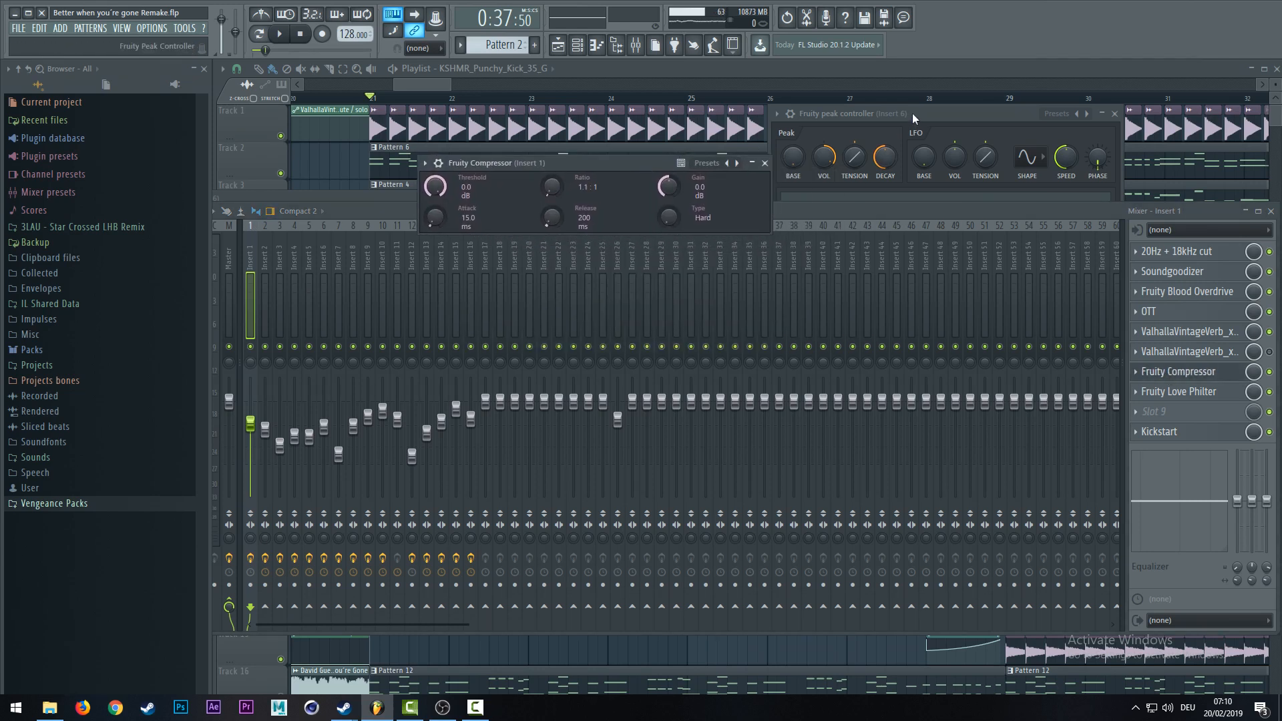
left_click_drag(911, 114, 940, 167)
- Open the link settings for the compressor's Threshold, review the internal controller and mapping formula choices, and close them
right_click(435, 175)
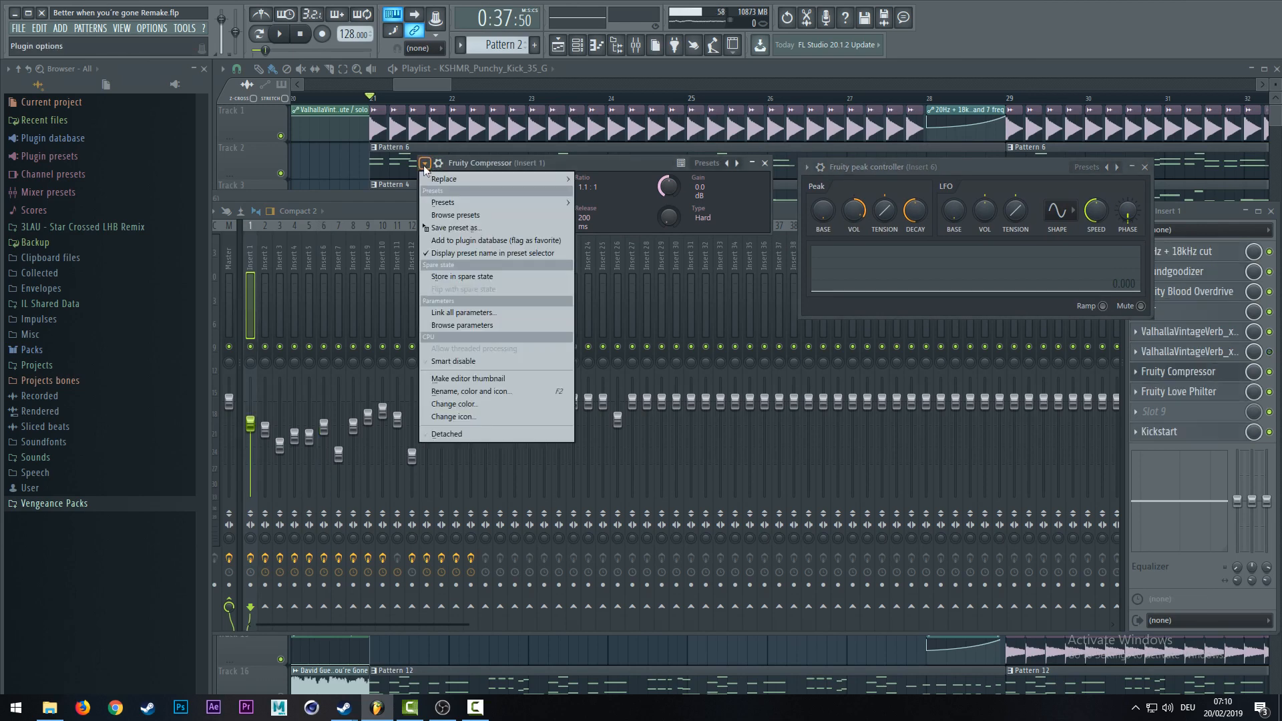
left_click(455, 312)
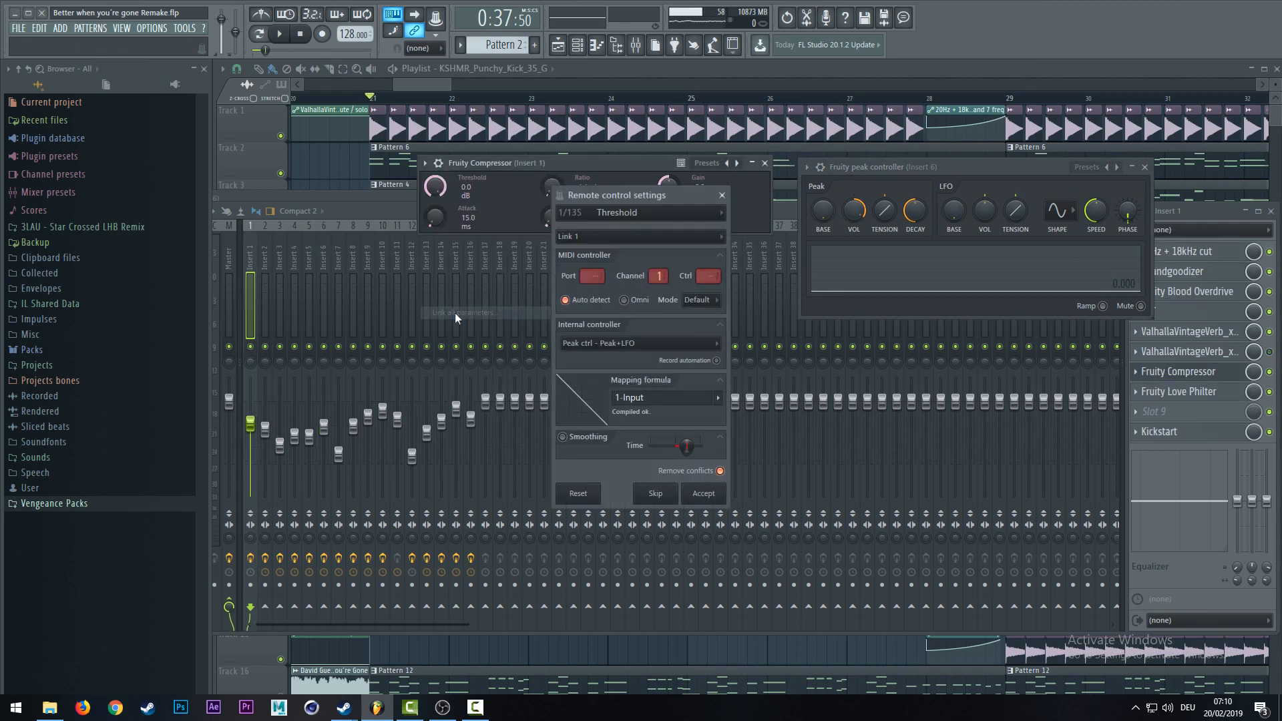
left_click(710, 346)
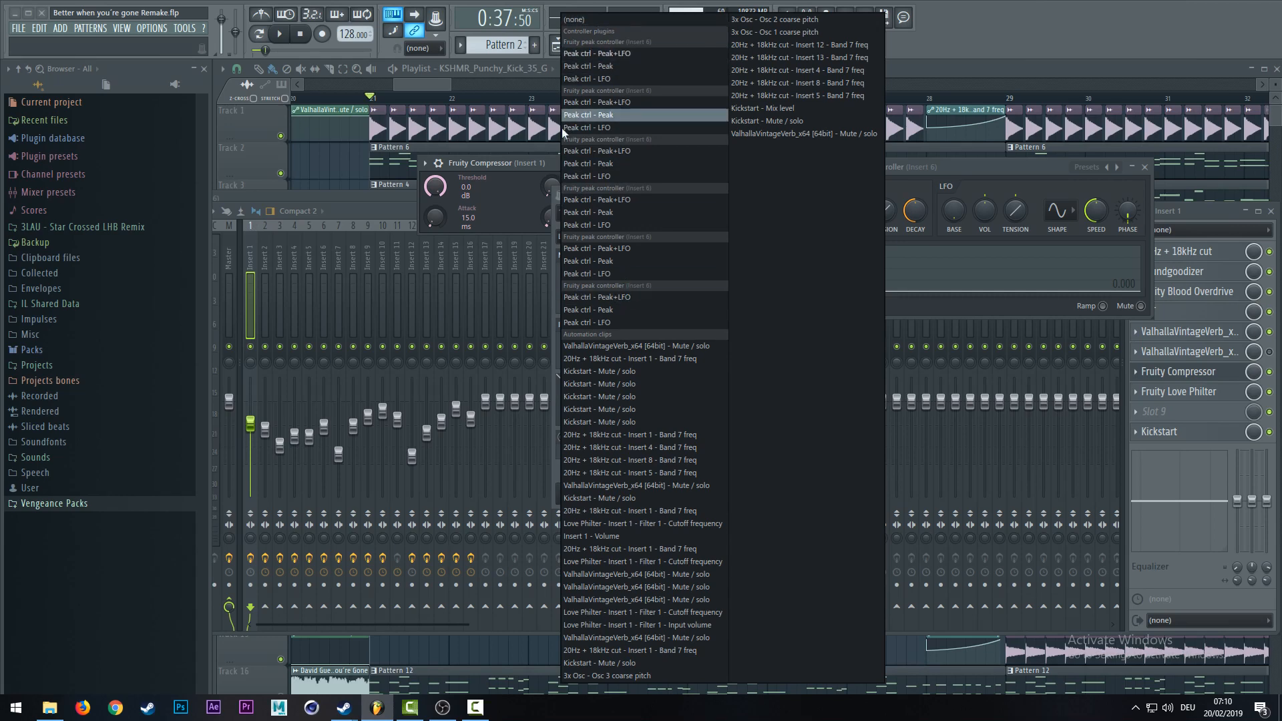
left_click(510, 165)
left_click(718, 399)
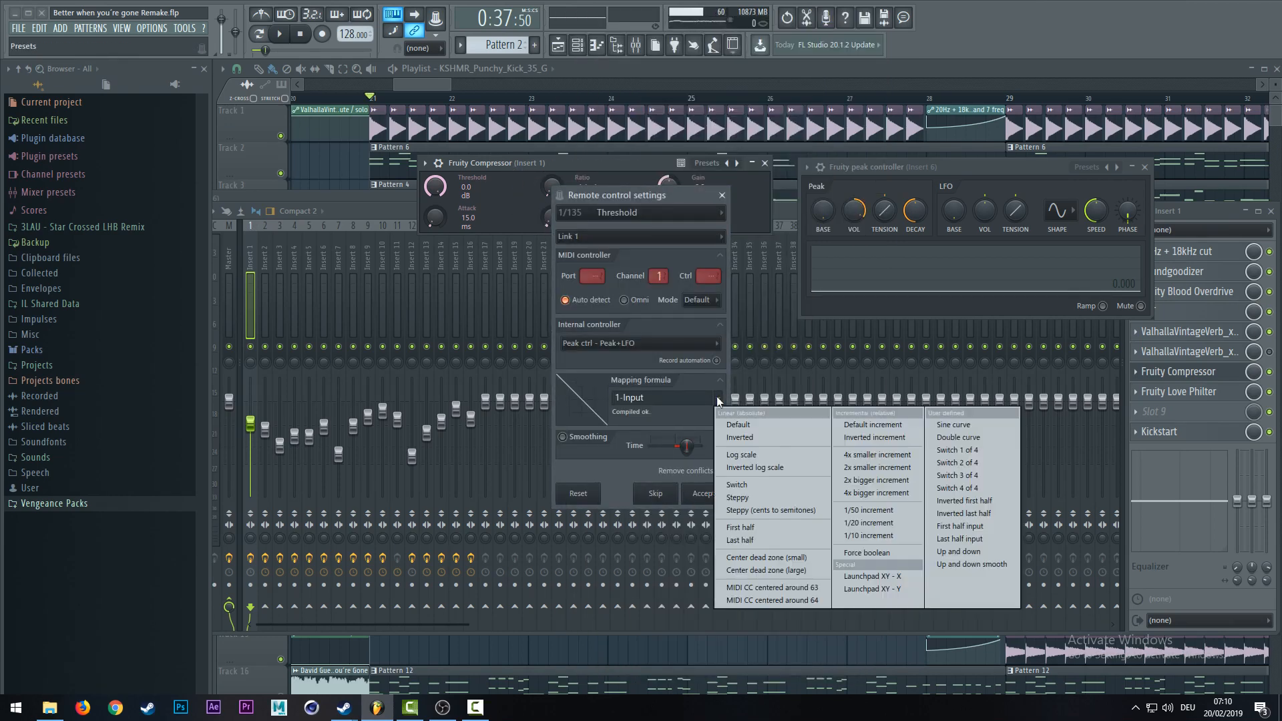
left_click(729, 436)
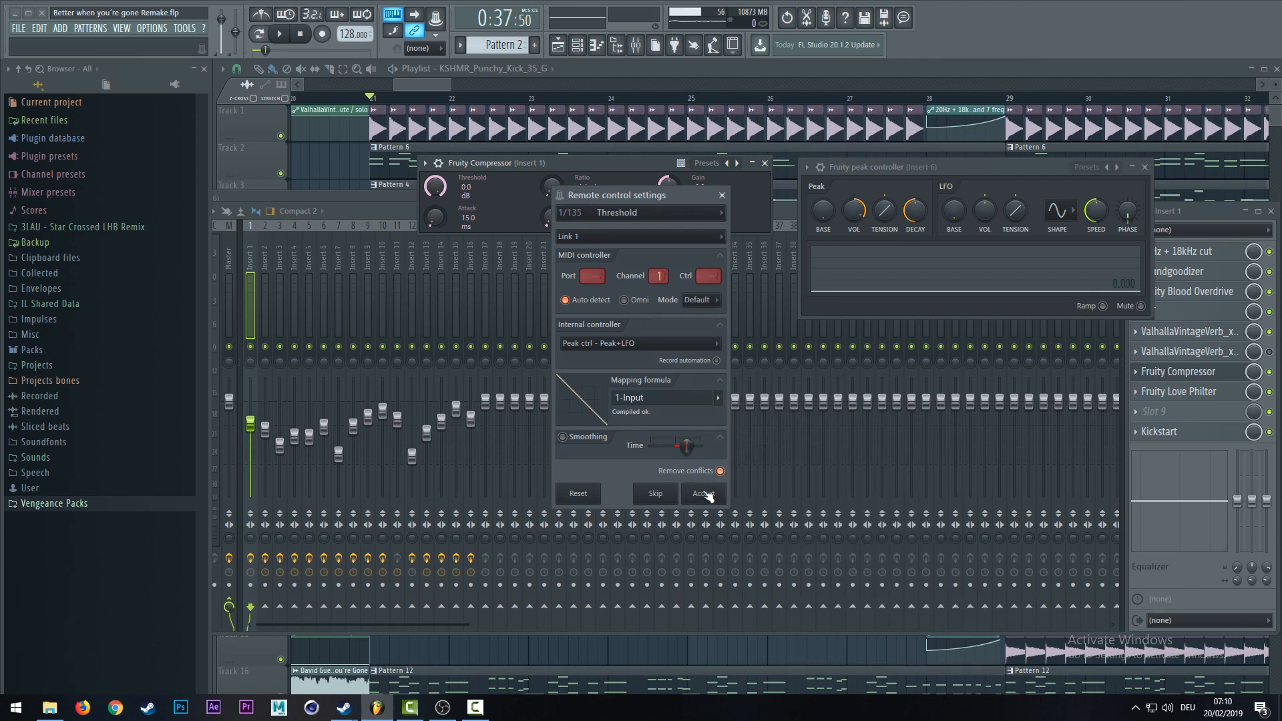
left_click(722, 195)
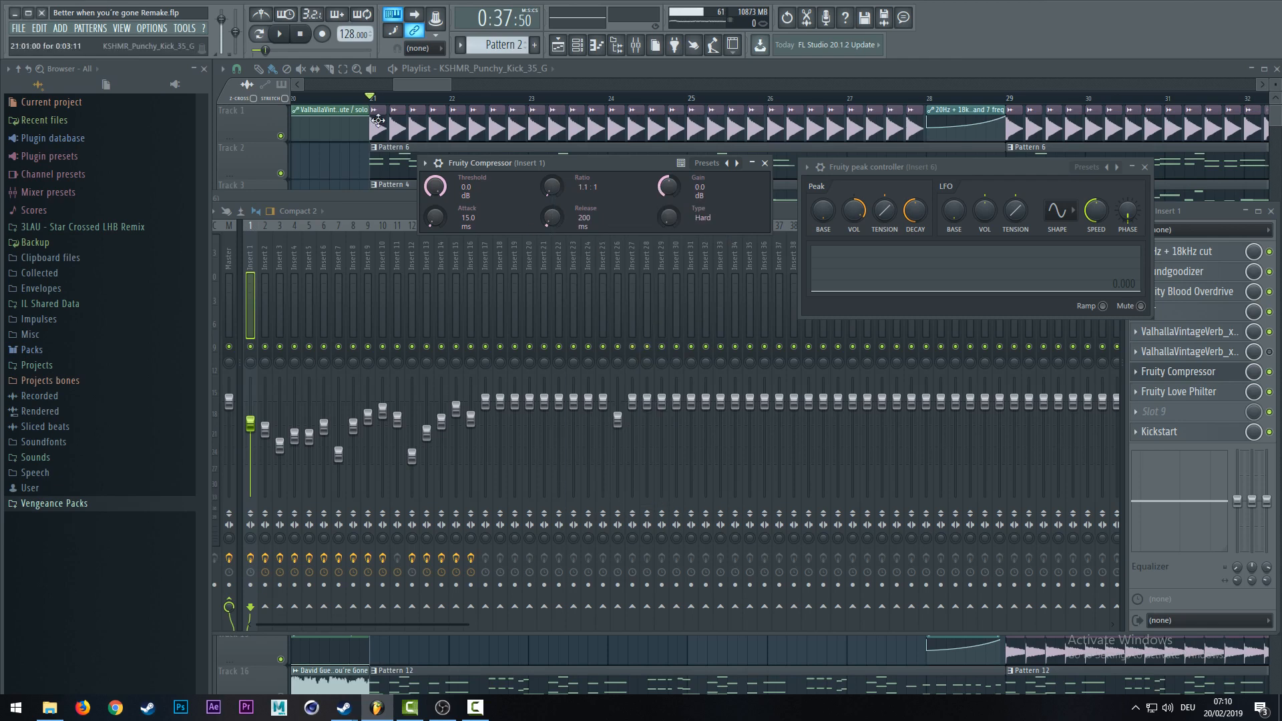
- Play the song from bar 21 to watch the peak controller drive the compressor's Threshold, then stop playback
left_click(277, 39)
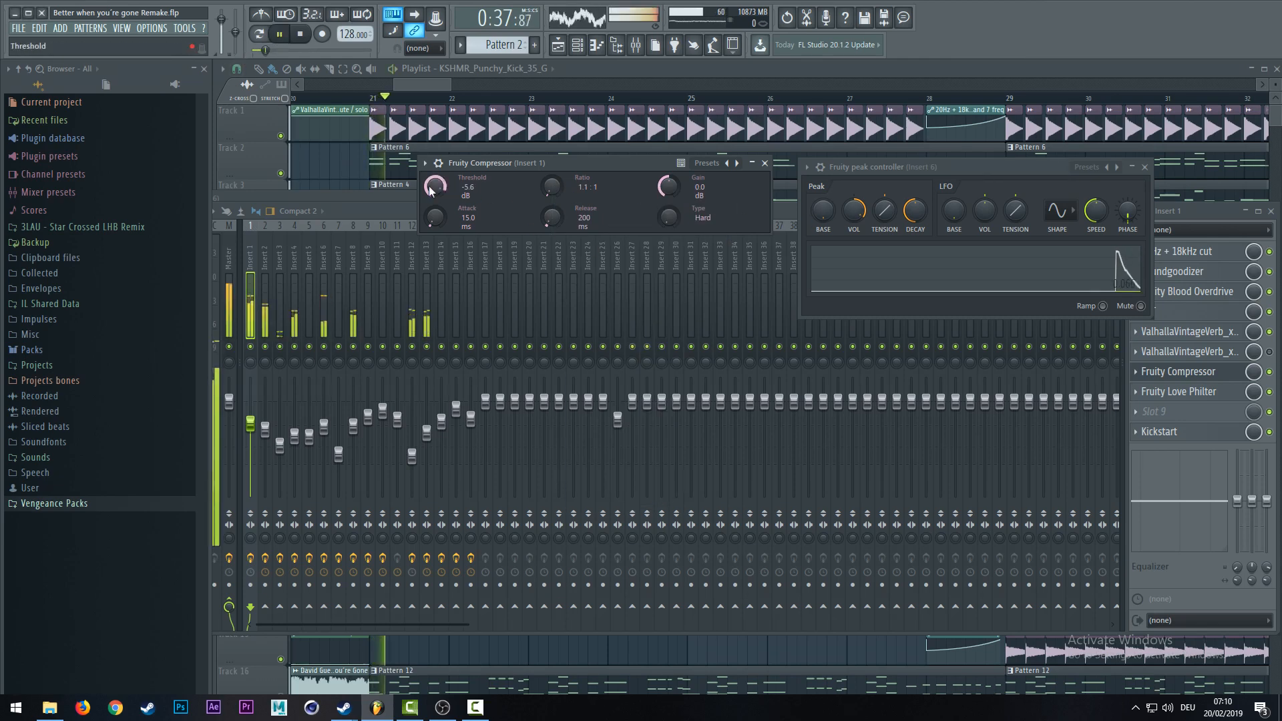
left_click_drag(926, 174, 464, 242)
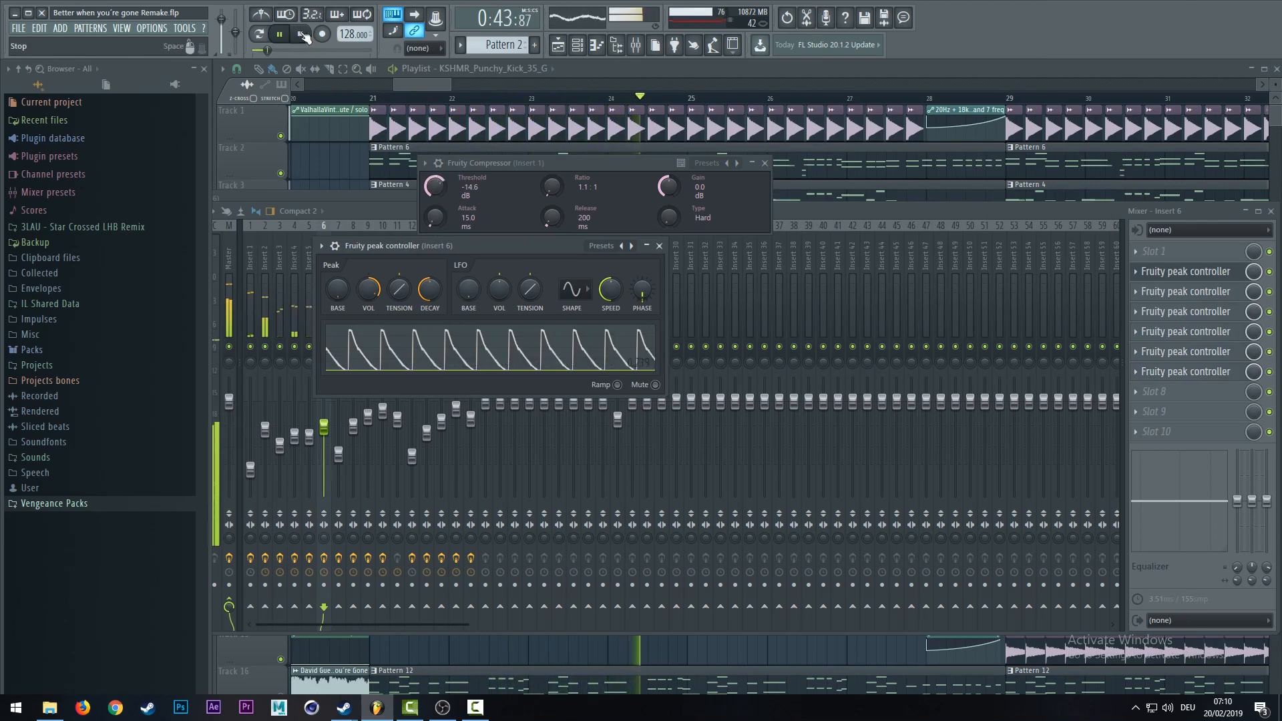
key("space")
- Open Kickstart on Insert 1 and try other sidechain curves, ending on the second curve of the lower row
left_click(250, 284)
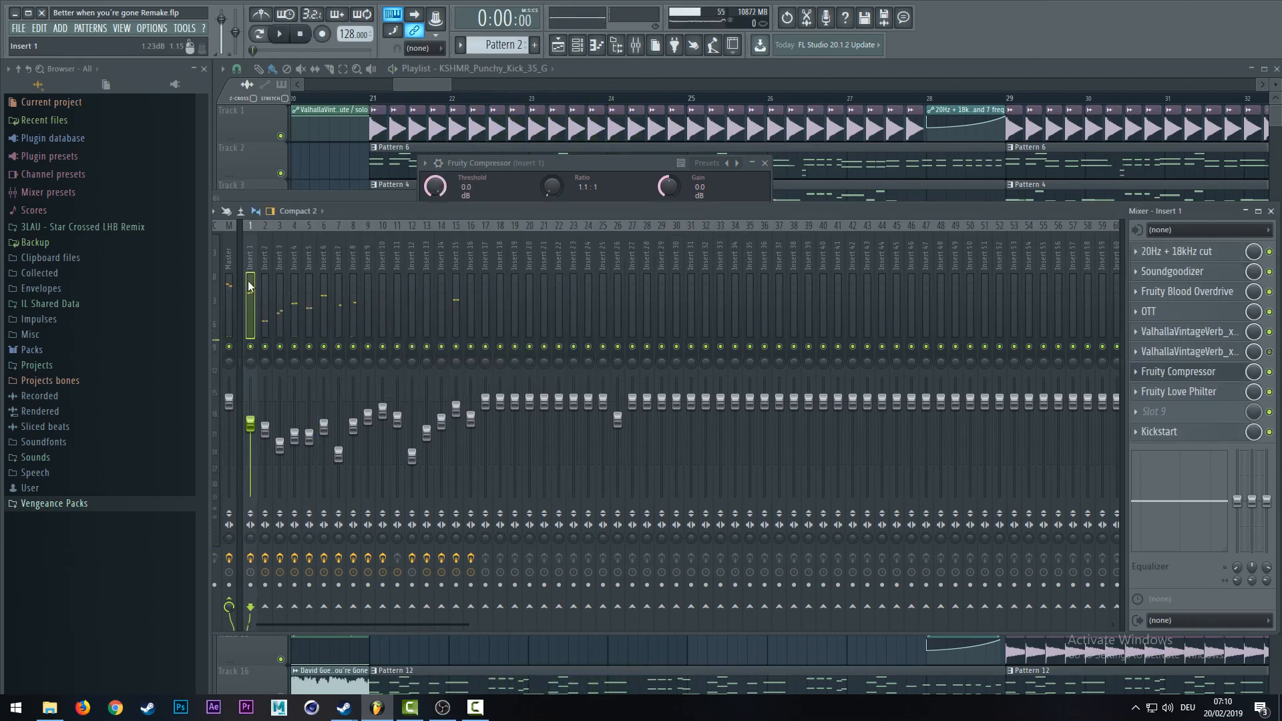
left_click(1165, 432)
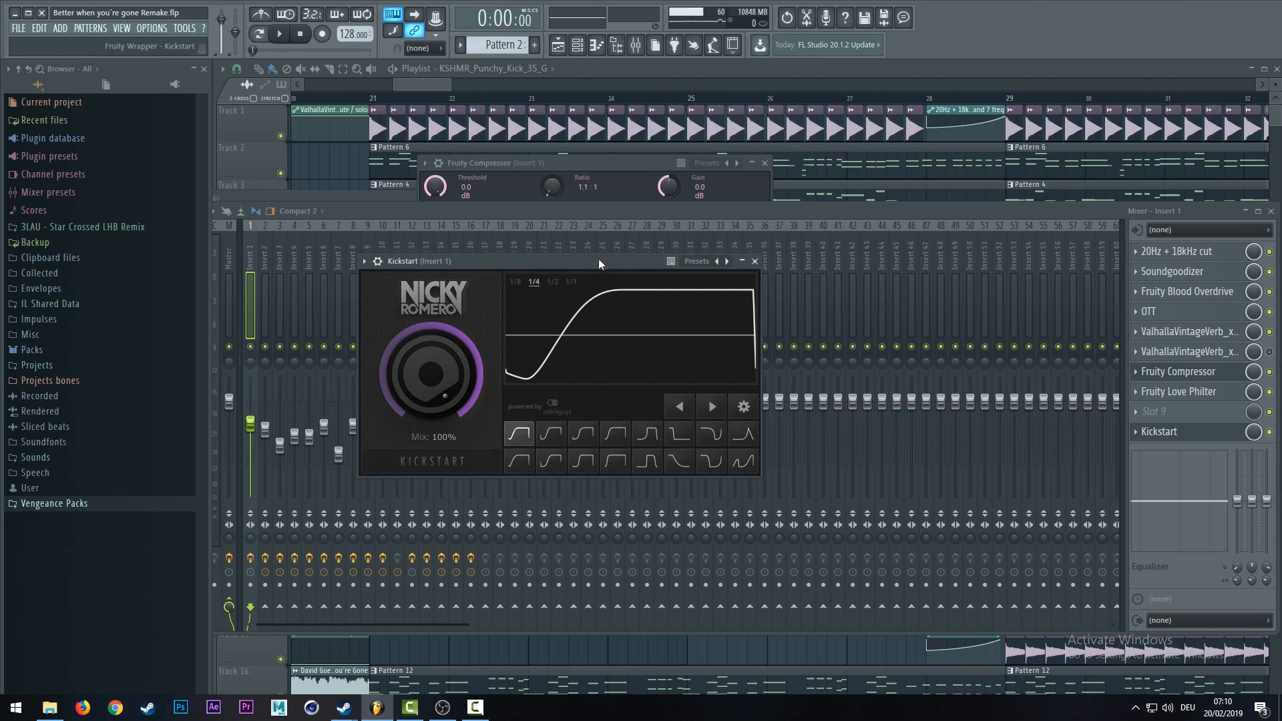
left_click_drag(598, 259, 654, 270)
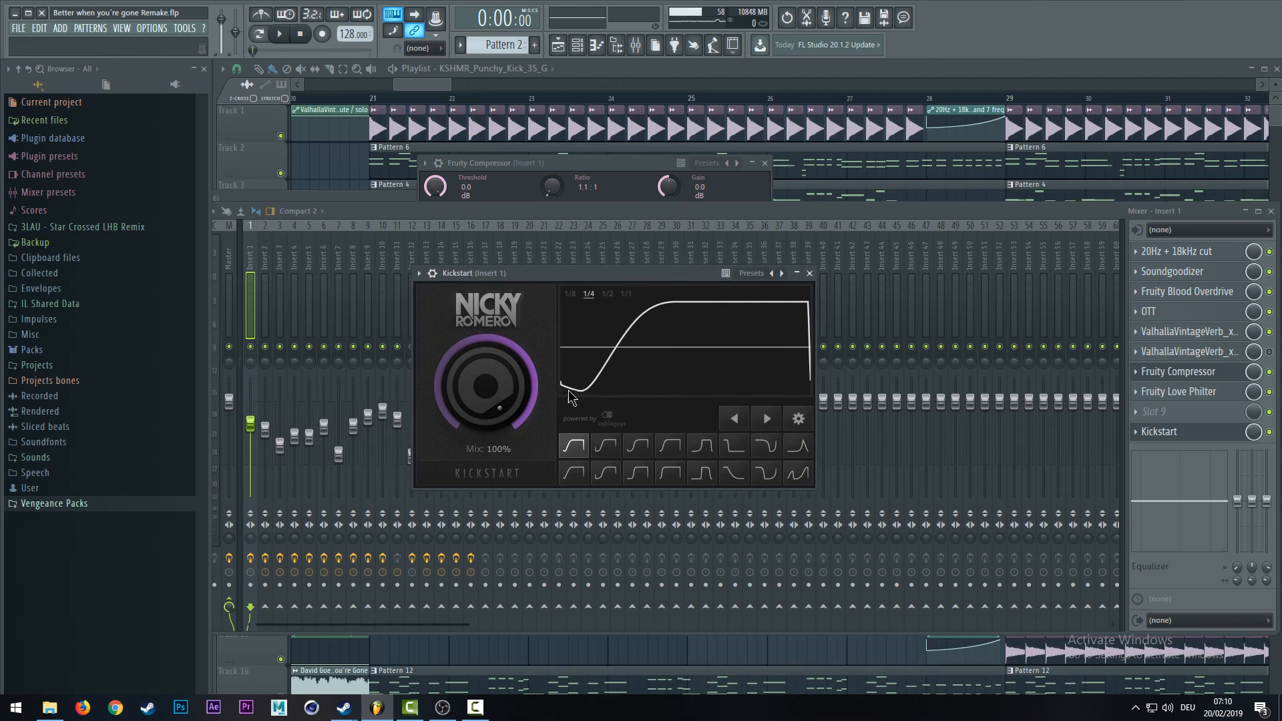
left_click(606, 445)
left_click(606, 472)
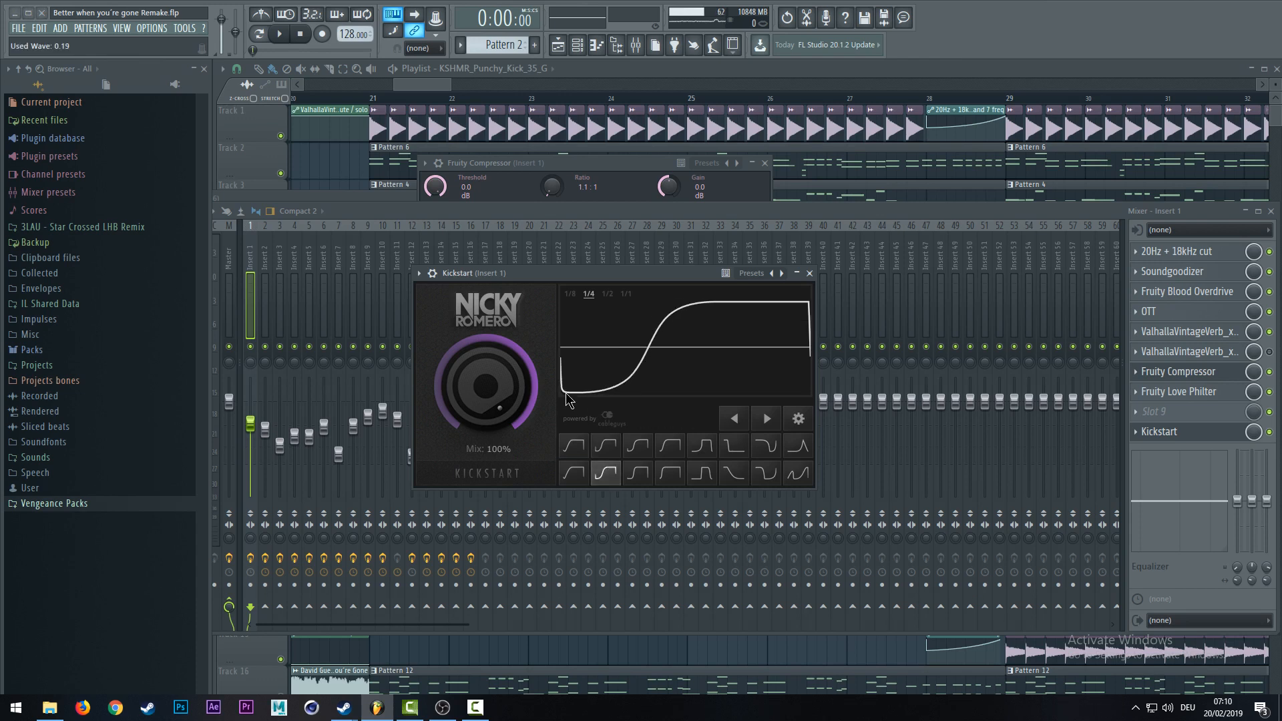
- Set Kickstart on Insert 1 to the first curve of the upper row, and close the Kickstart and Fruity Compressor windows
left_click(579, 444)
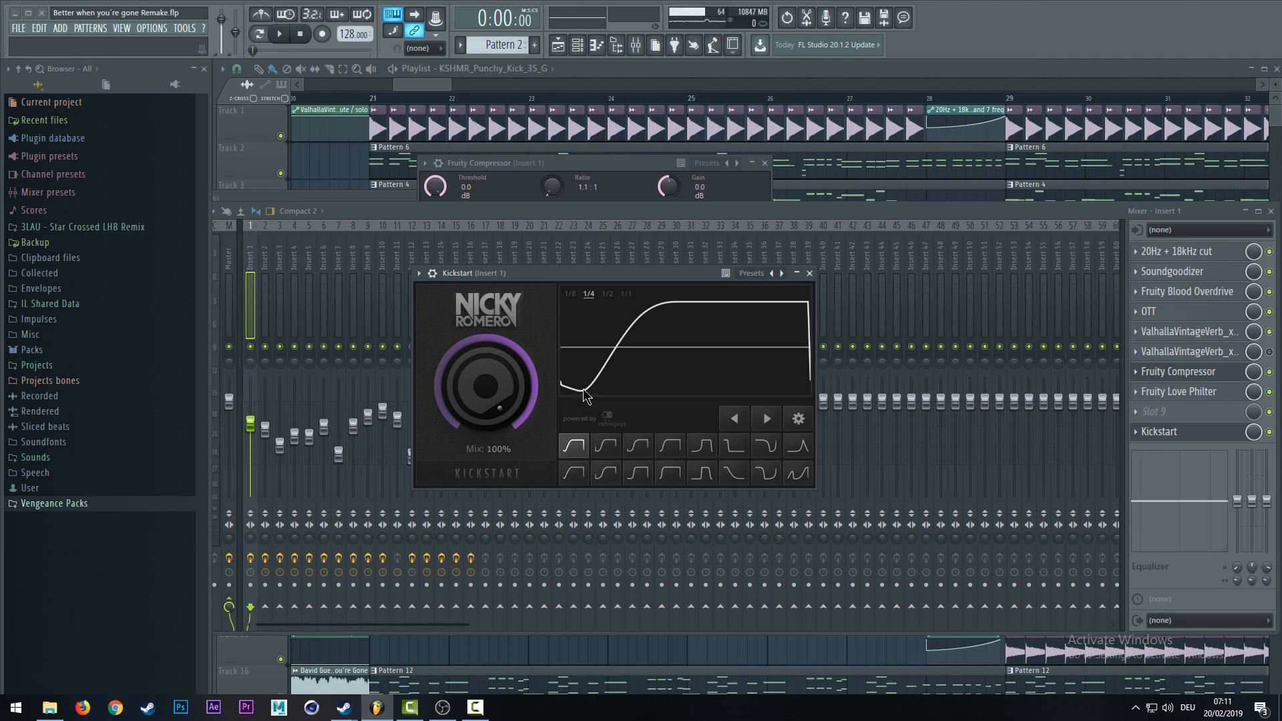
left_click(809, 273)
left_click(764, 163)
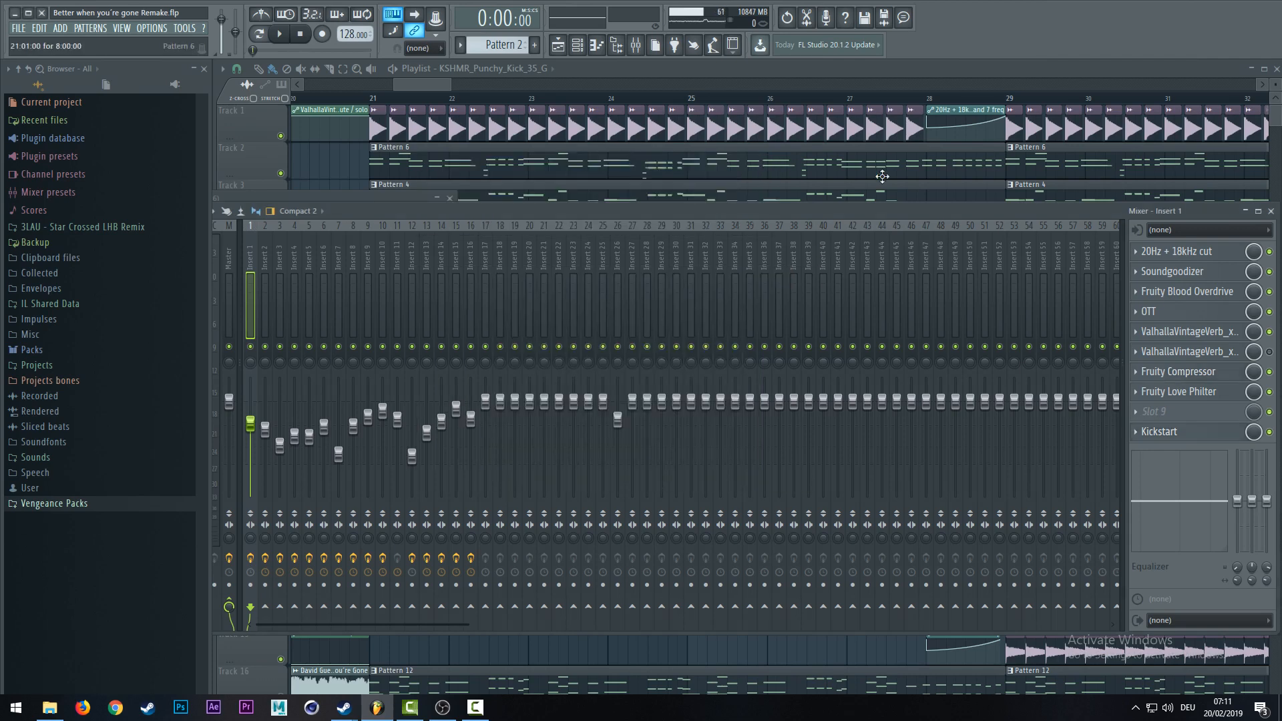
- Review the effect chains of Insert 2, Insert 3 and Insert 4 in the mixer
left_click(266, 296)
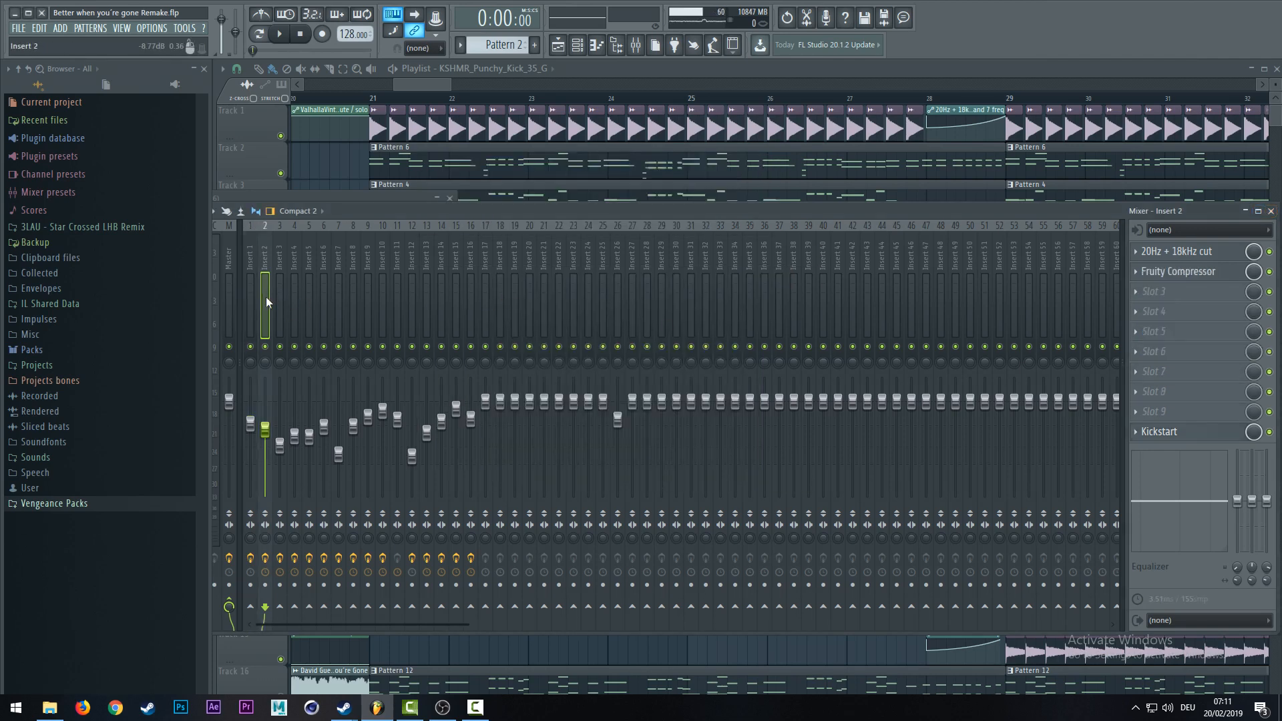
left_click(276, 300)
left_click(295, 301)
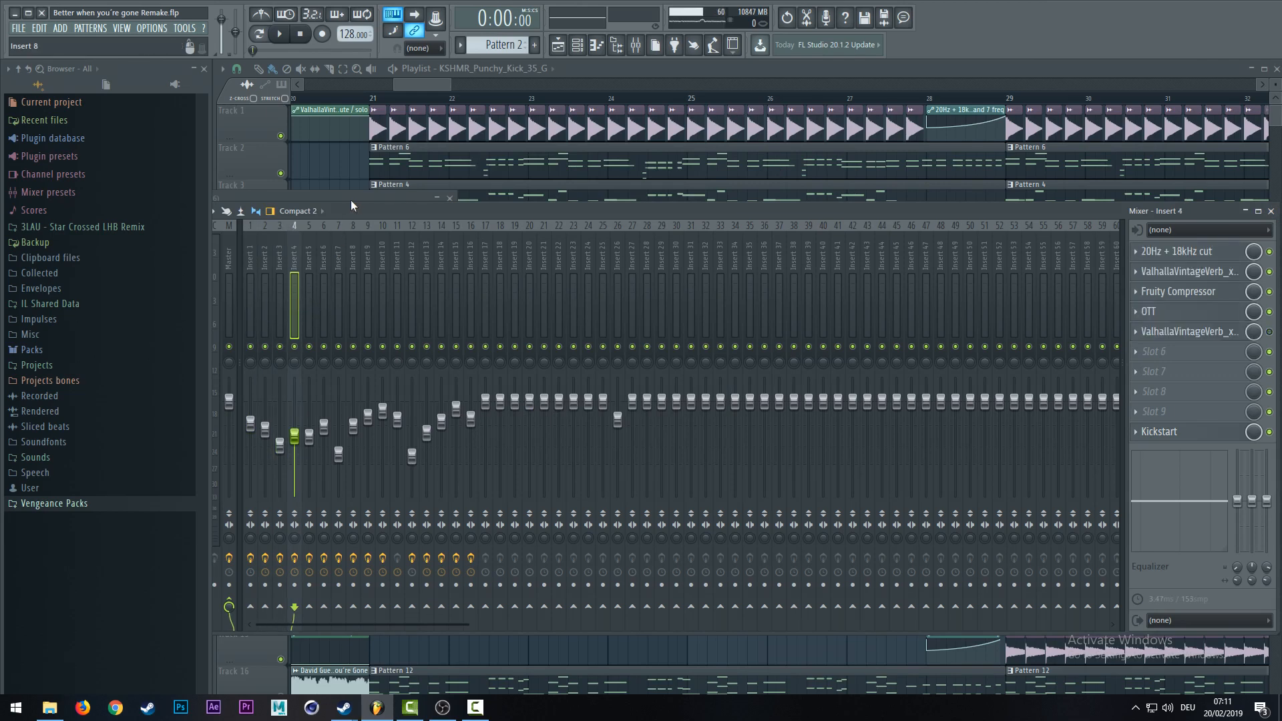
- Play Pattern 10 from the playlist, review the effect chain of its mixer track, Insert 13, and stop playback
left_click(421, 94)
left_click(421, 280)
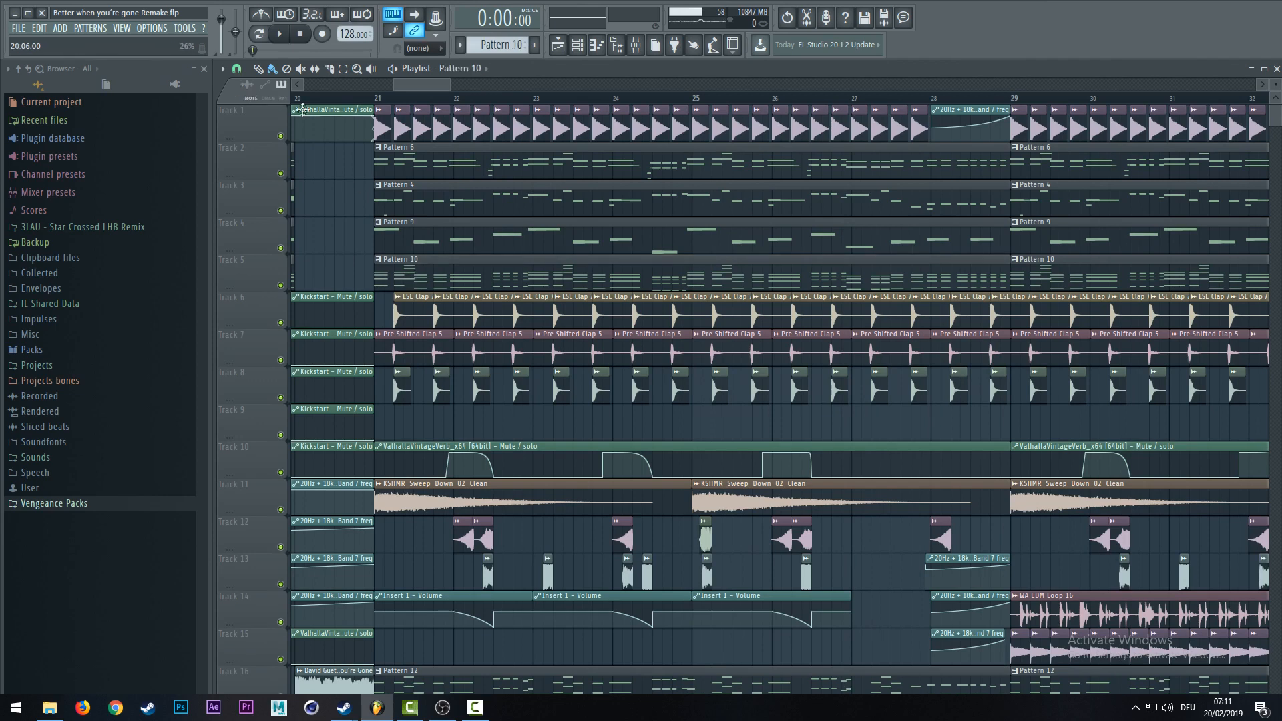
key("space")
left_click(635, 44)
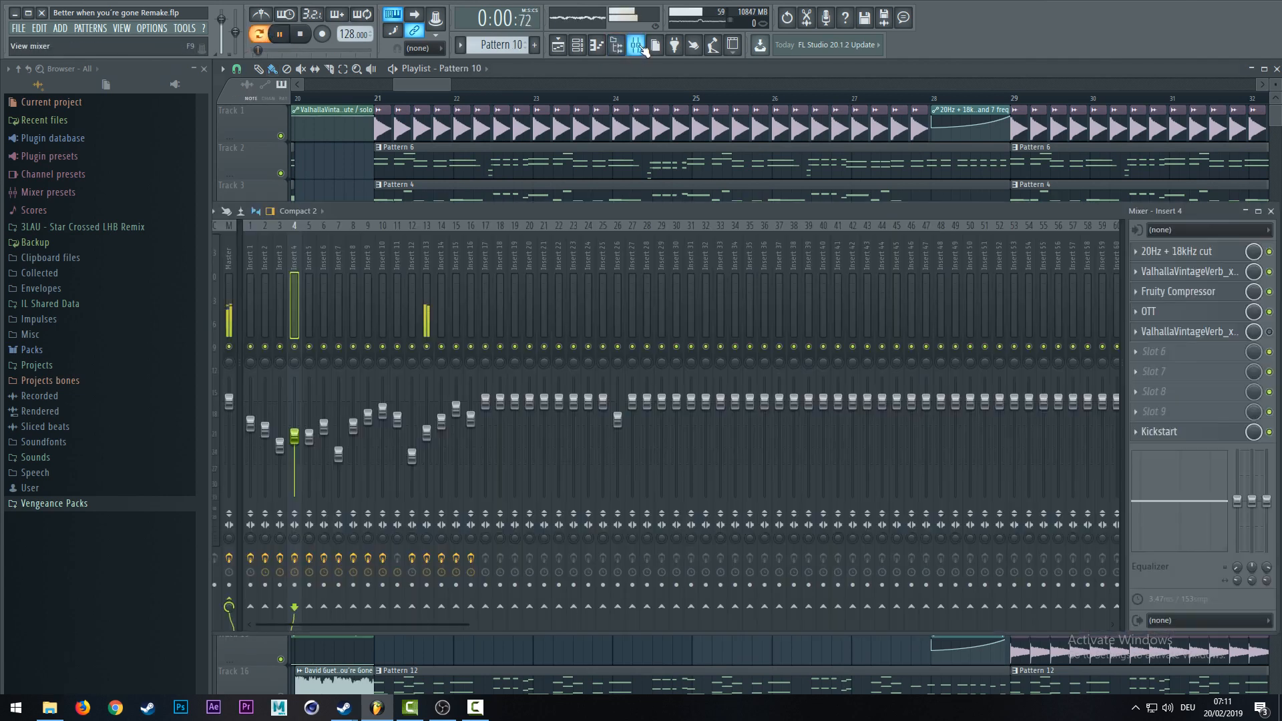
left_click(428, 287)
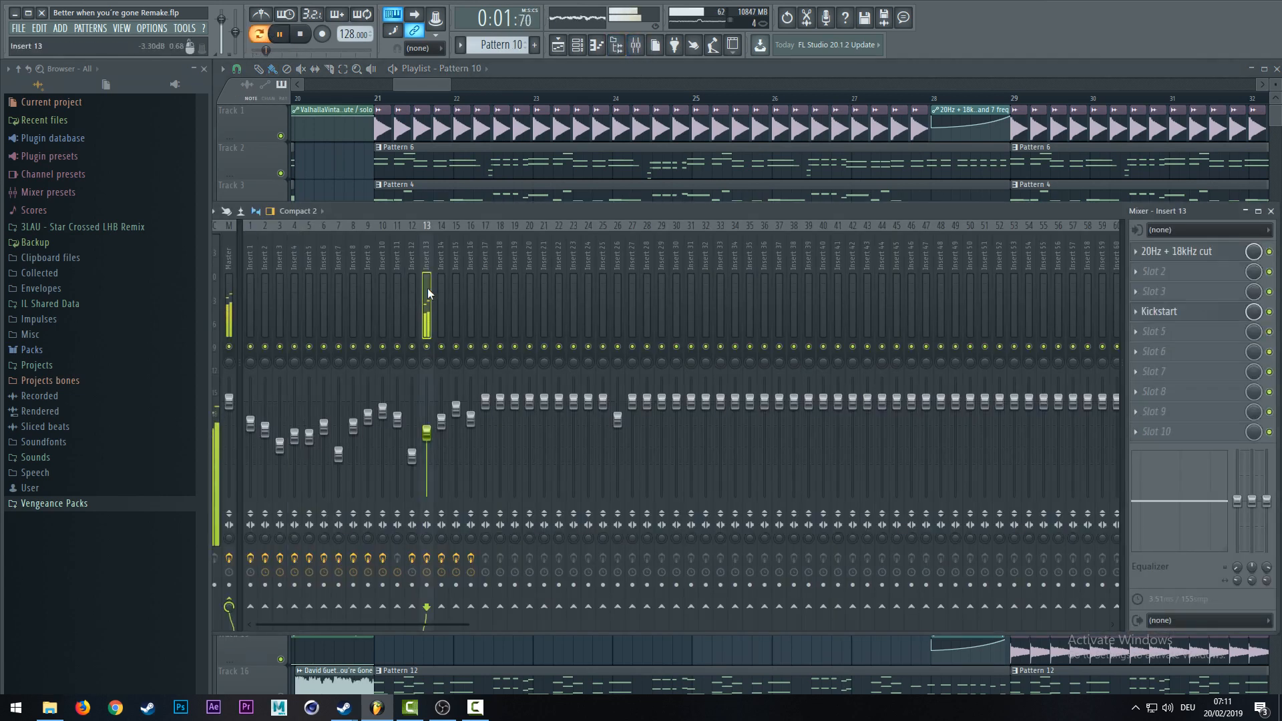
left_click(304, 40)
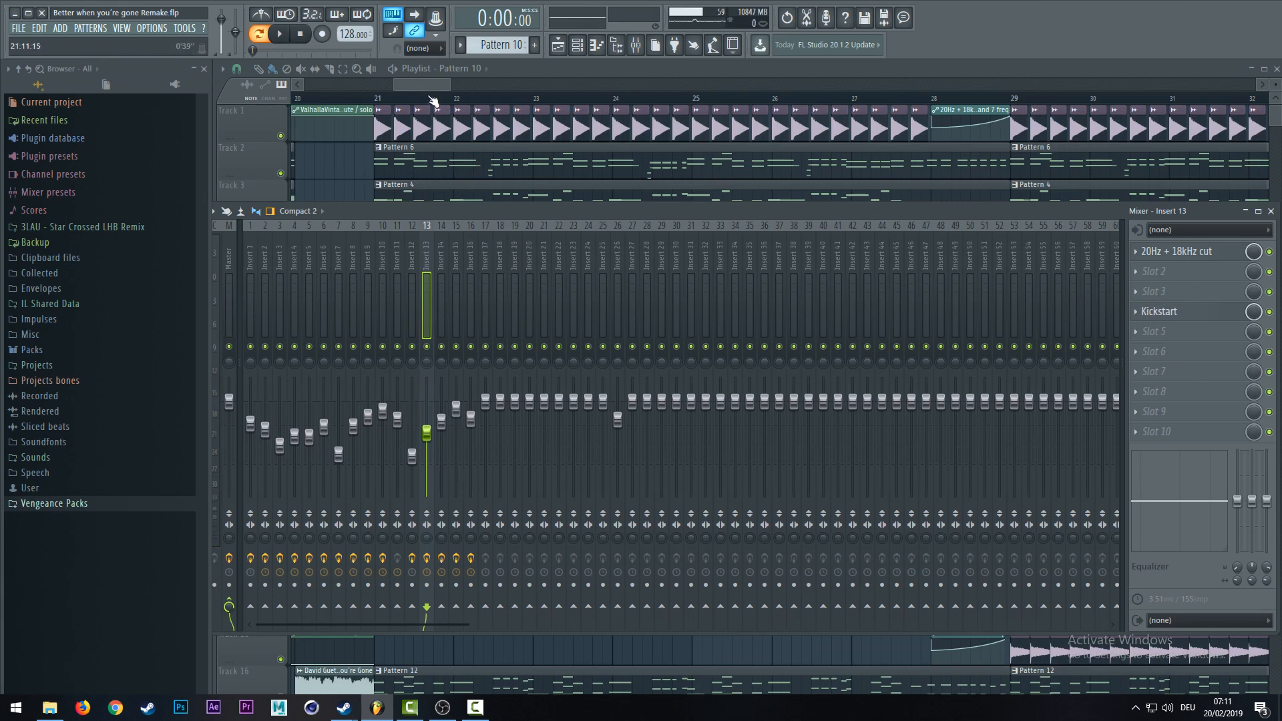
- Play Pattern 12 from the playlist, check its channels and the effect chain of Insert 12, and stop playback
key("F9")
scroll(472, 558, "down", 2)
left_click(413, 609)
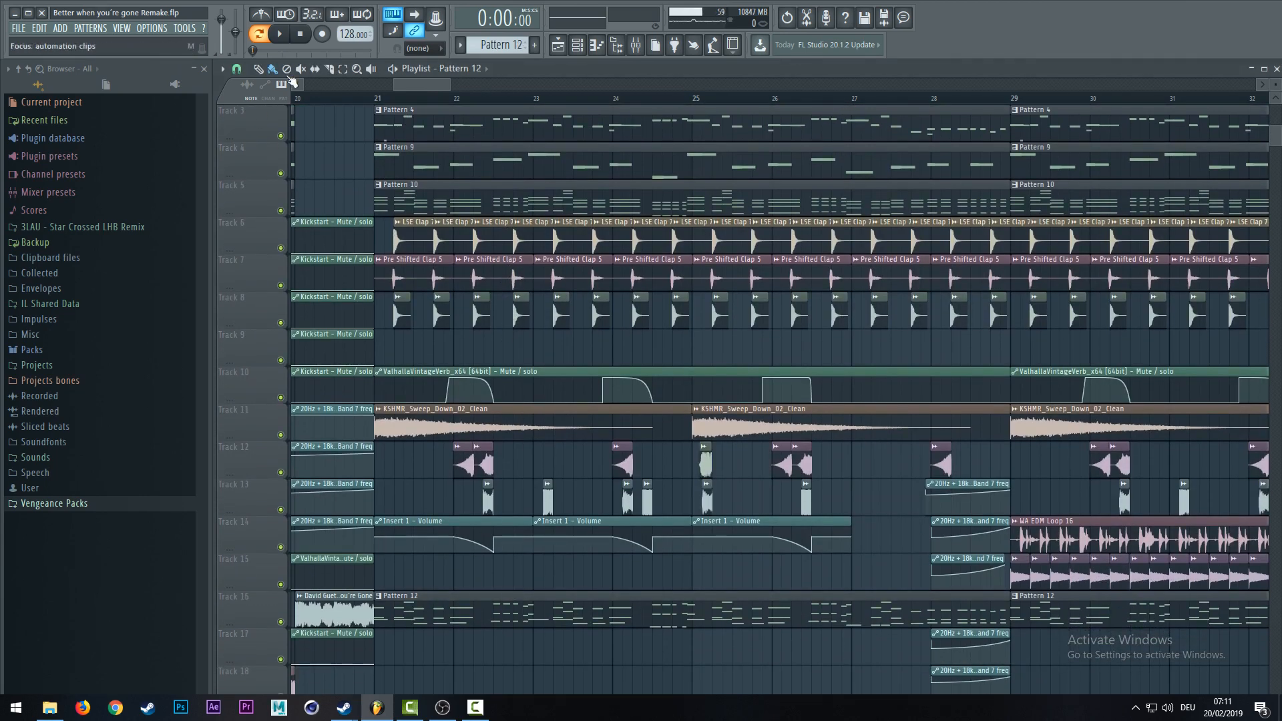
key("space")
left_click(577, 45)
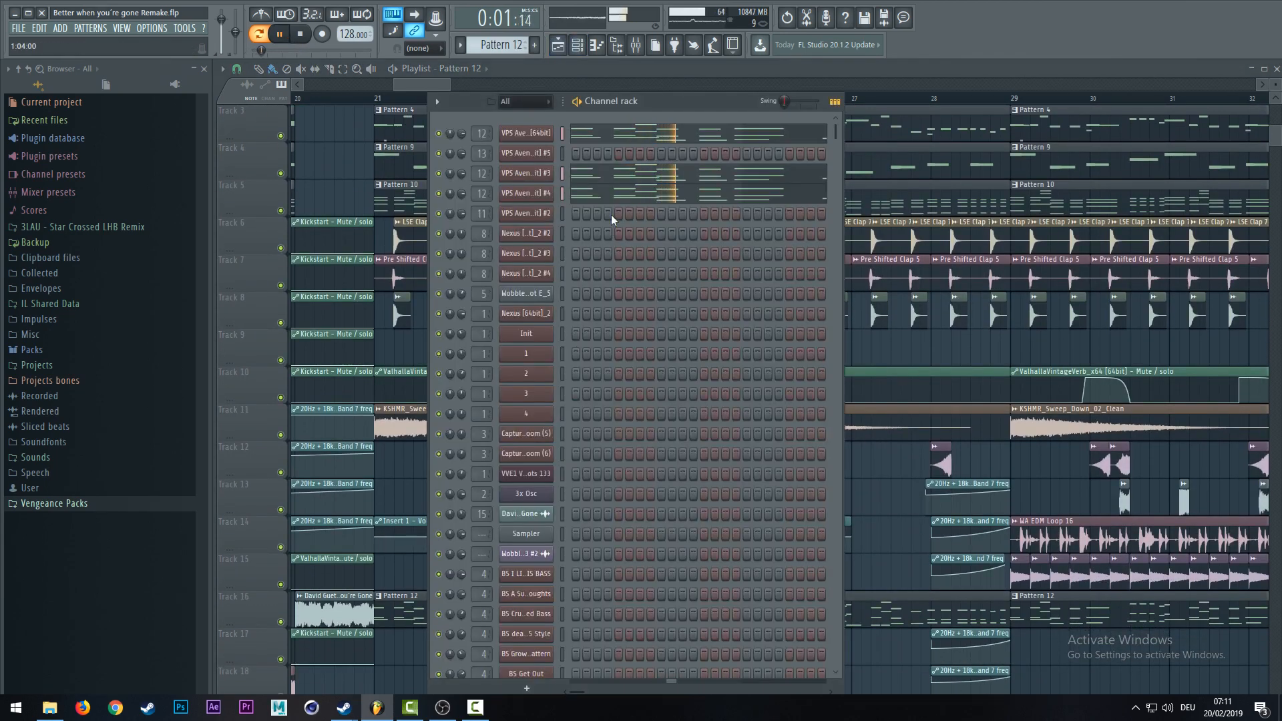
left_click(635, 45)
left_click(411, 299)
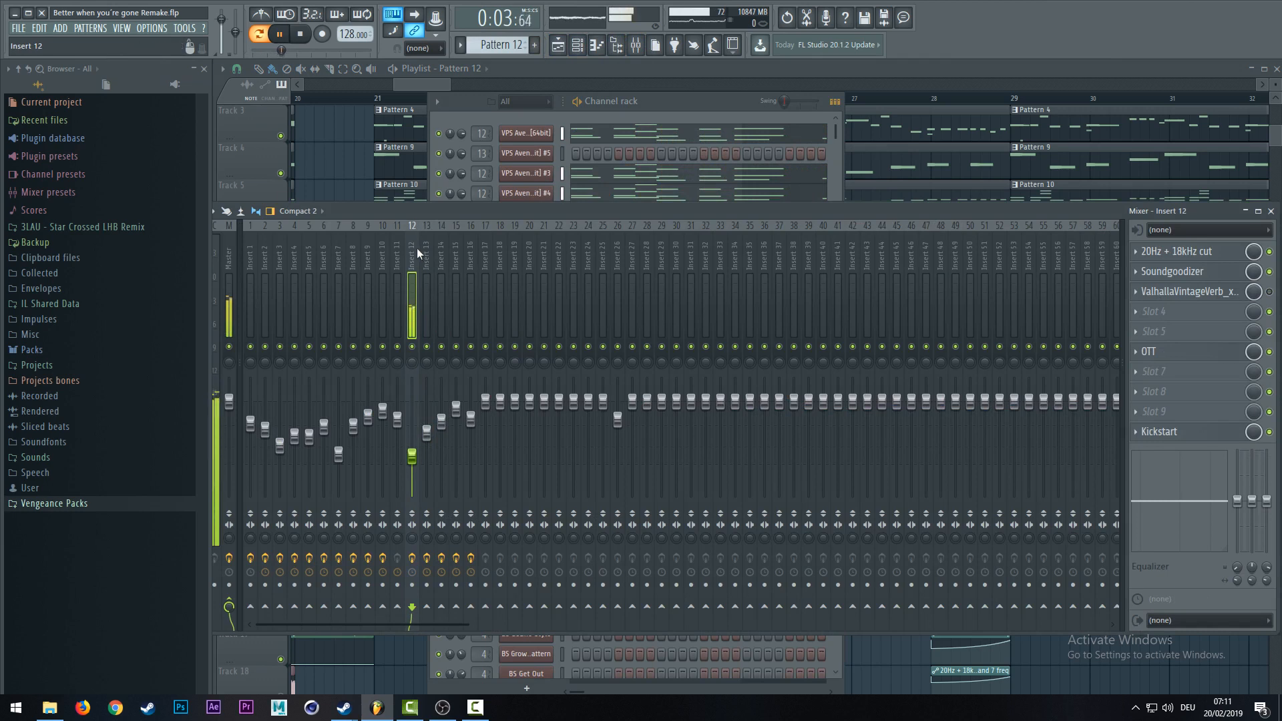
key("space")
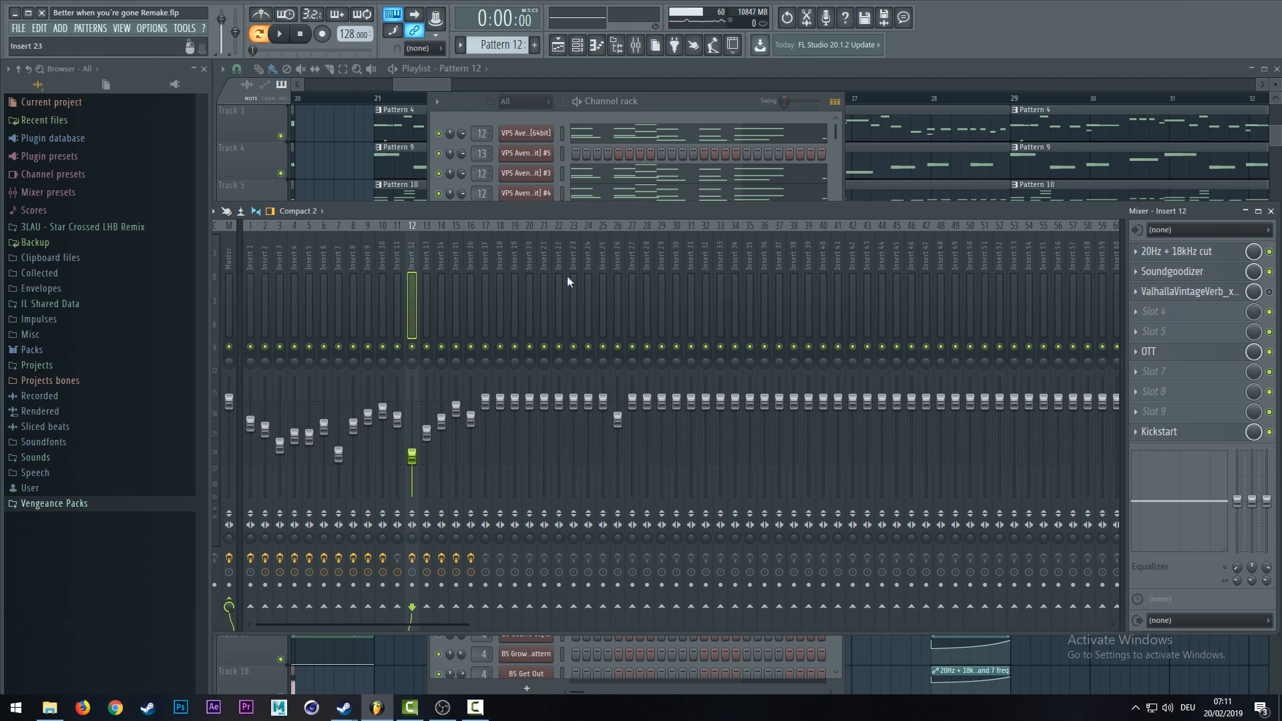
- Inspect iZotope Ozone 6 and Newtone on the Master track, dismissing Ozone's preset manager and closing both plugin windows
left_click_drag(508, 215, 515, 212)
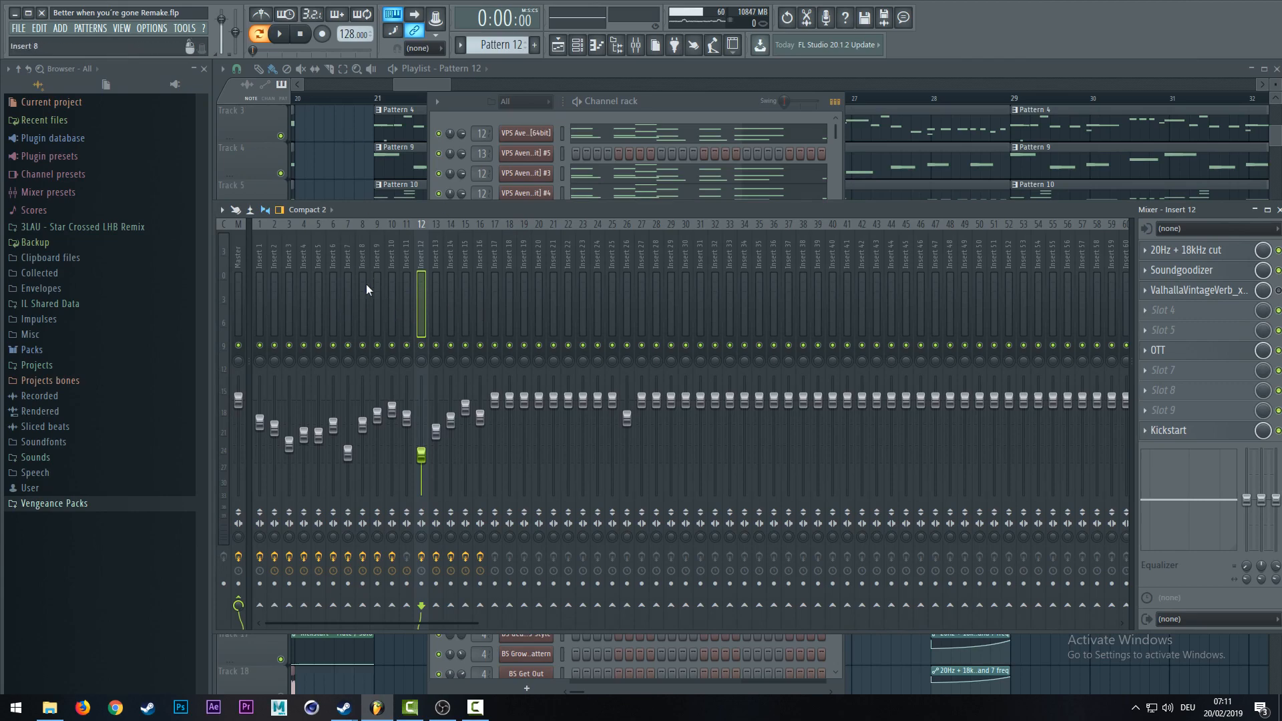
mouse_move(430, 86)
left_mouse_down()
mouse_move(444, 100)
mouse_move(427, 102)
left_mouse_up()
left_click(636, 45)
left_click(240, 255)
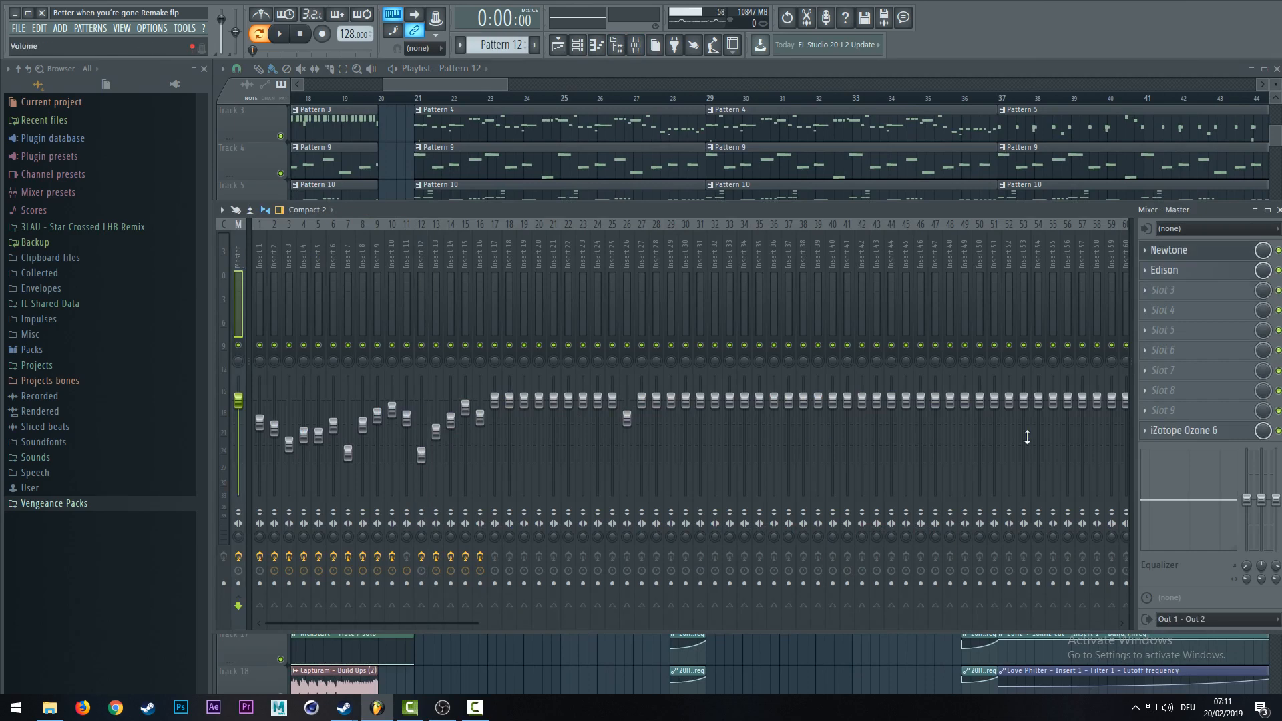
left_click(1161, 432)
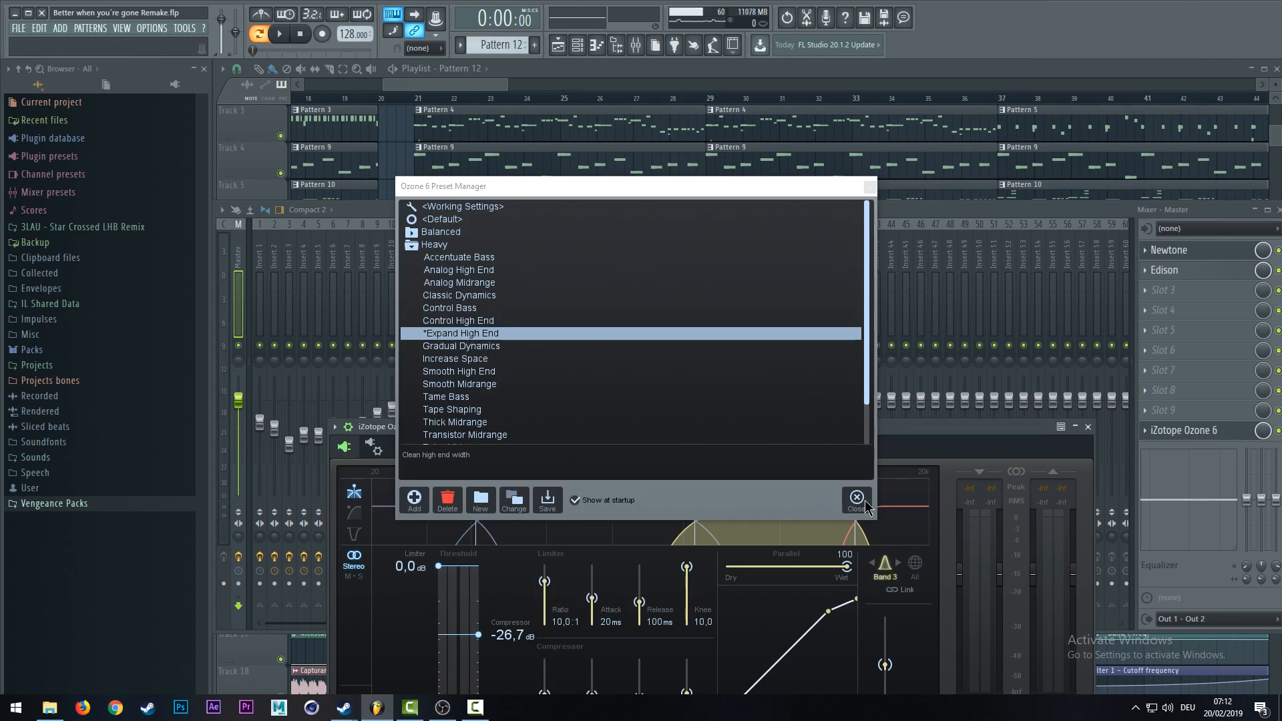
left_click(856, 499)
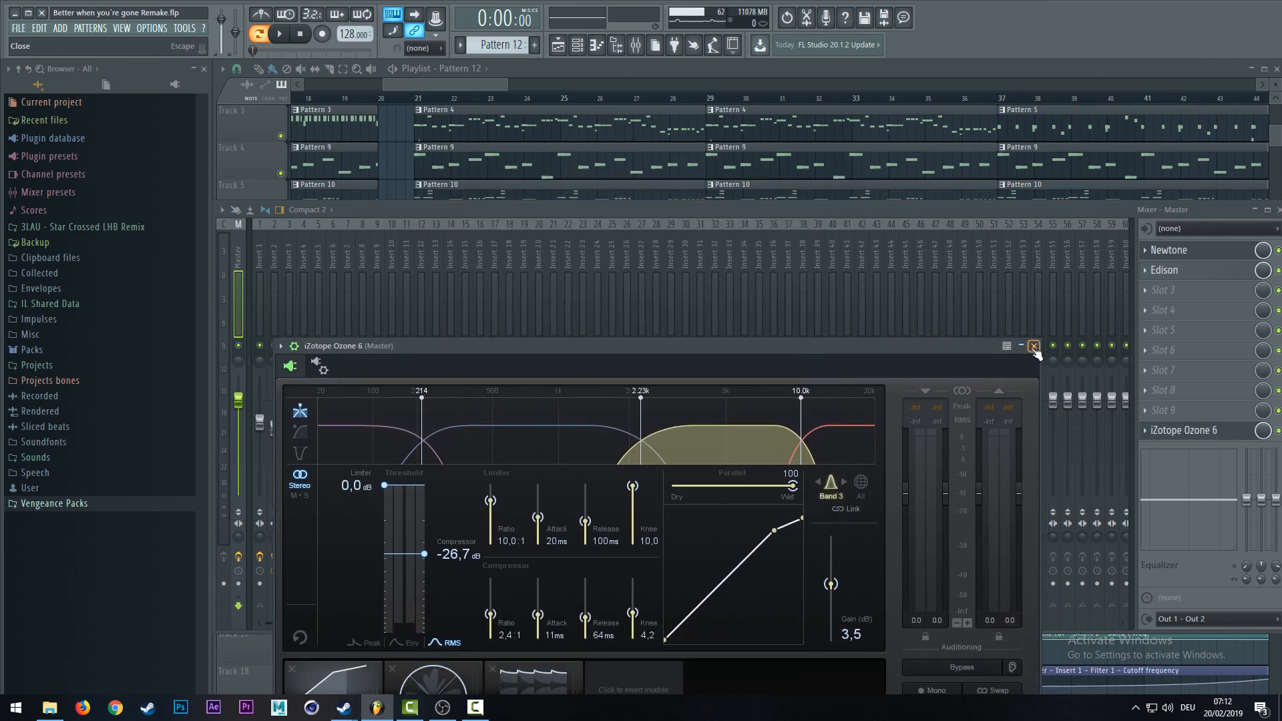
left_click(1022, 345)
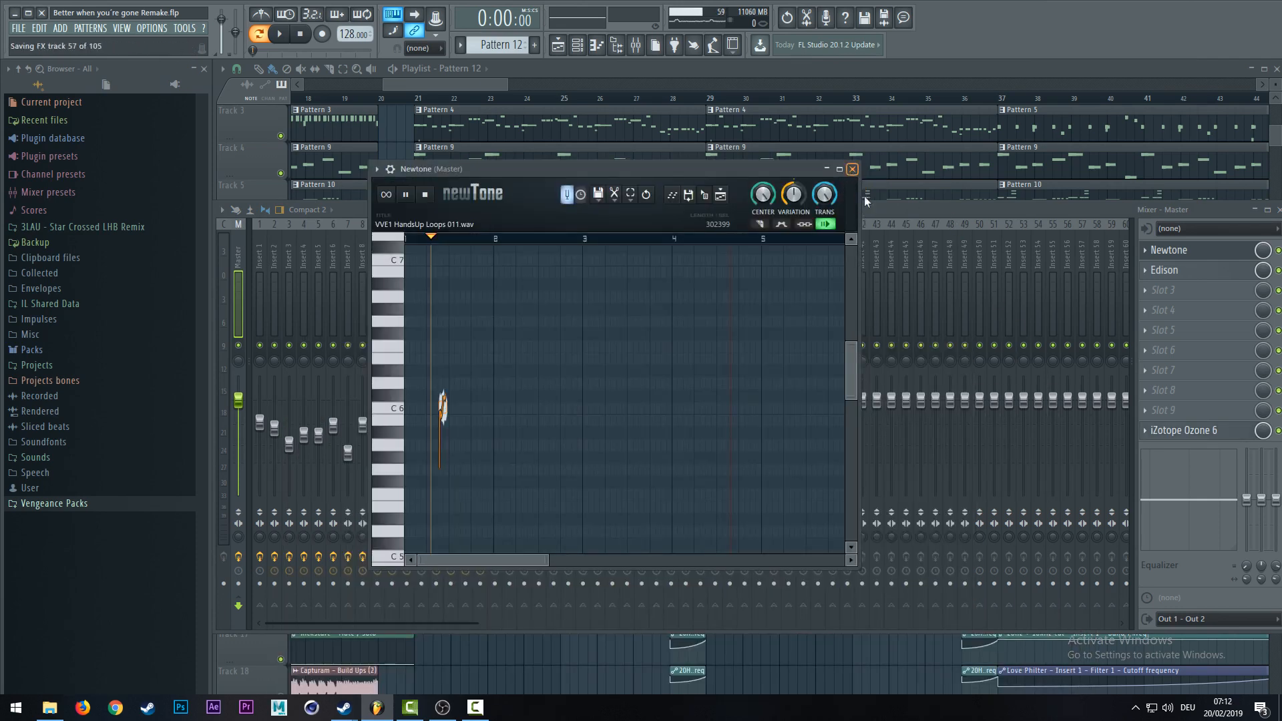
left_click(852, 169)
- Hide the mixer and examine the playlist arrangement, from the build-up through the drop sections up to bar 45
key("F9")
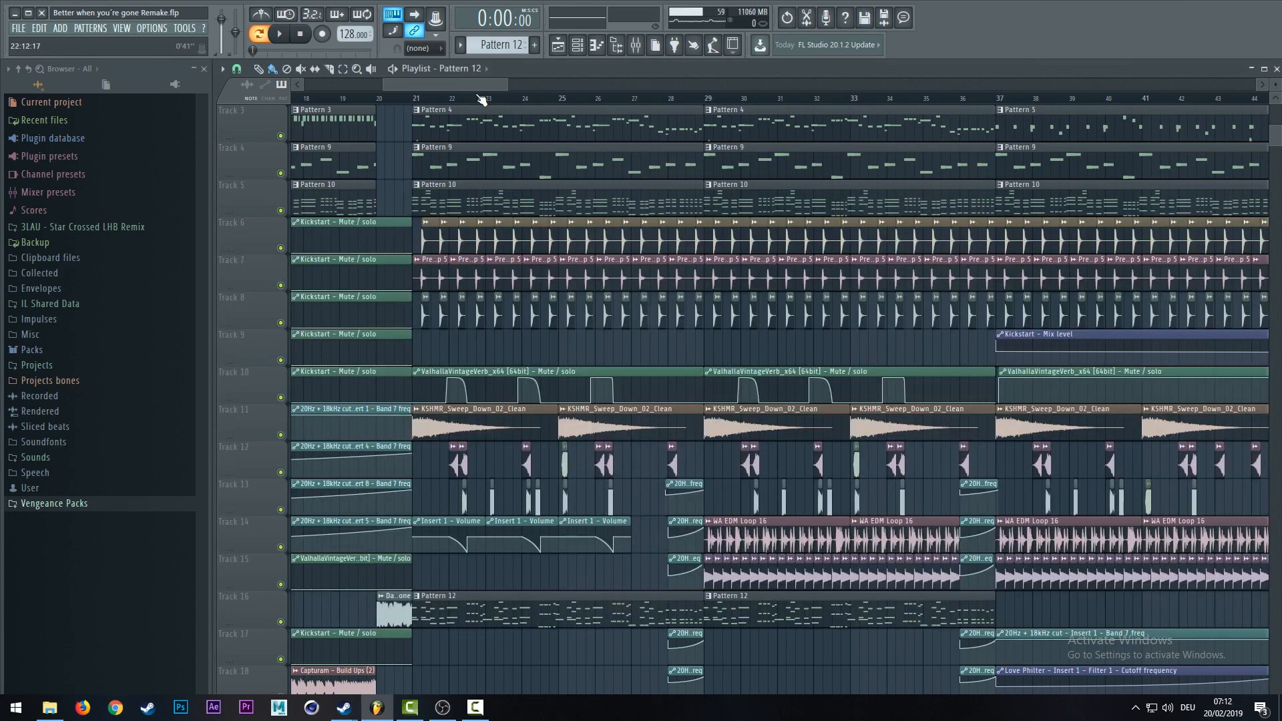
scroll(478, 96, "down", 5)
scroll(481, 99, "up", 1)
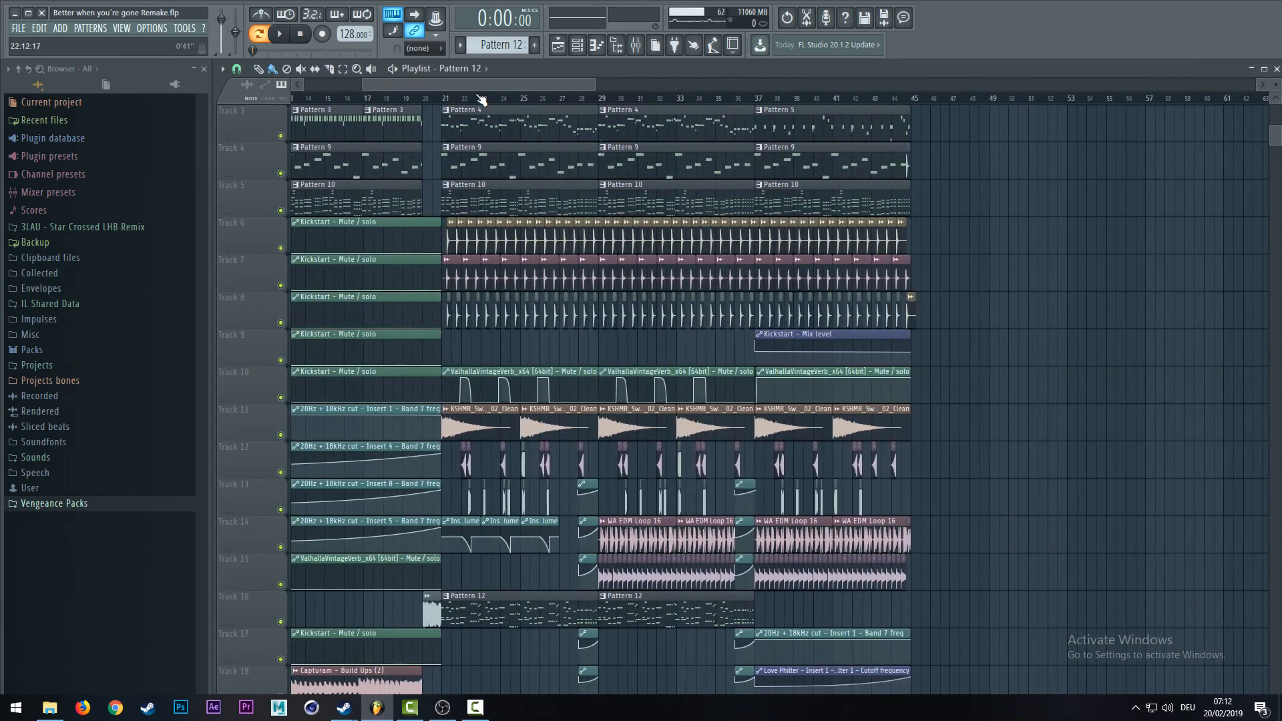
scroll(481, 100, "up", 3)
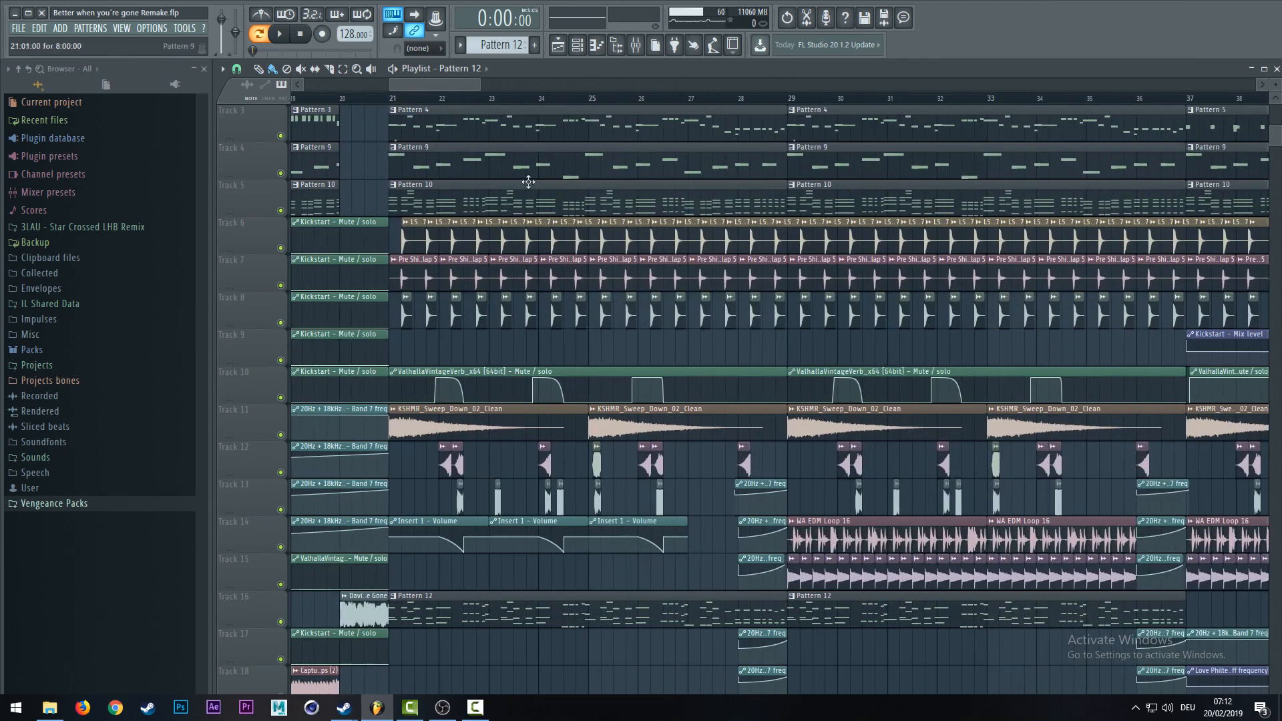
scroll(532, 105, "down", 2)
scroll(1073, 265, "up", 2)
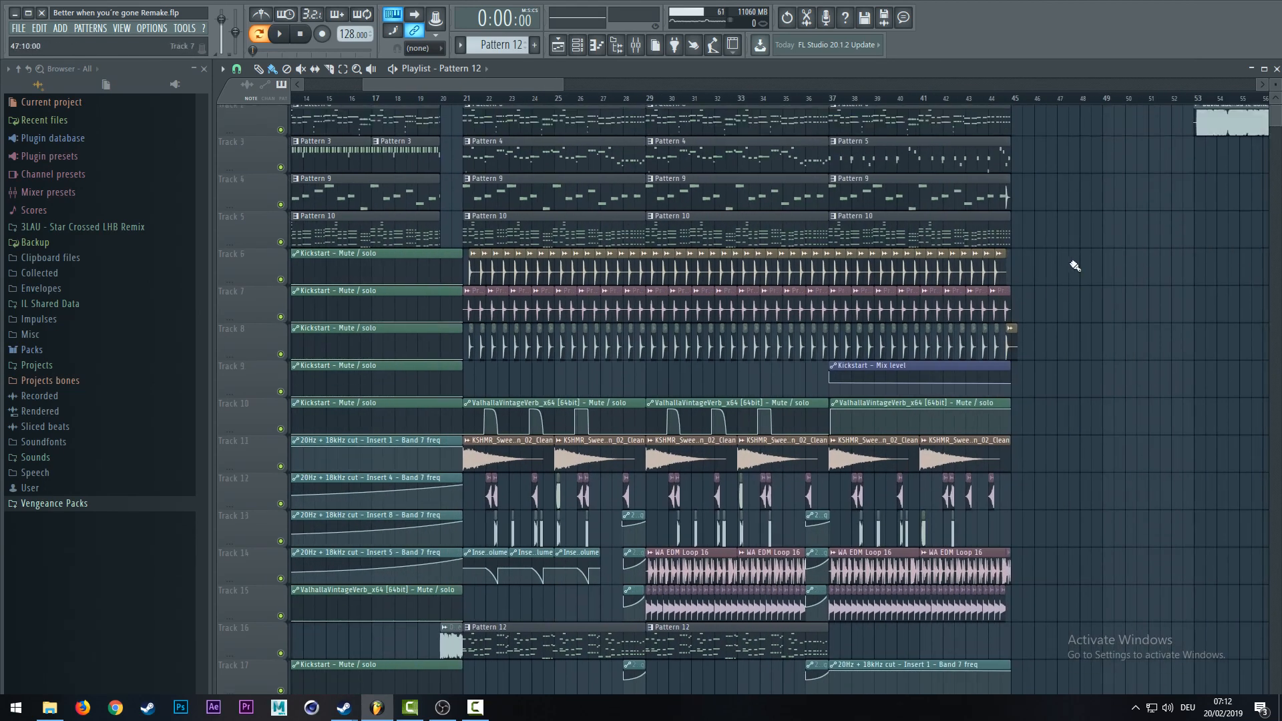
scroll(1068, 272, "down", 1)
scroll(1064, 271, "up", 1)
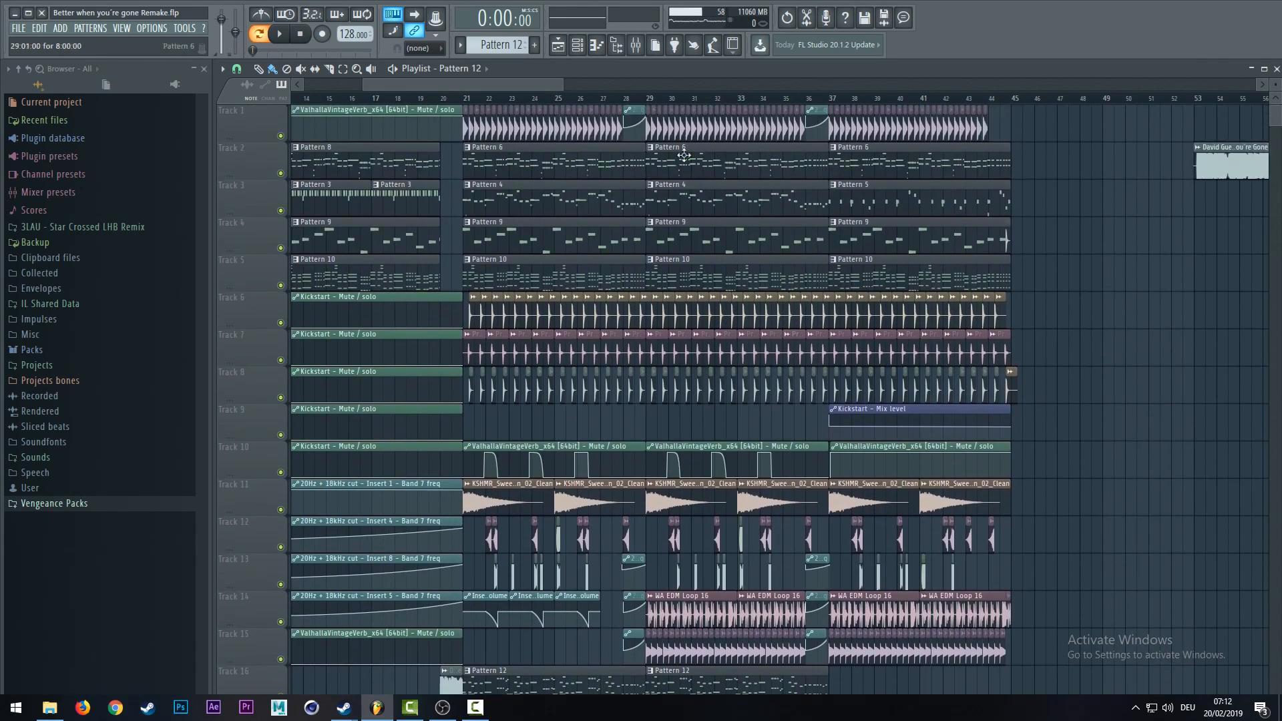
scroll(532, 102, "down", 2)
scroll(532, 101, "down", 1)
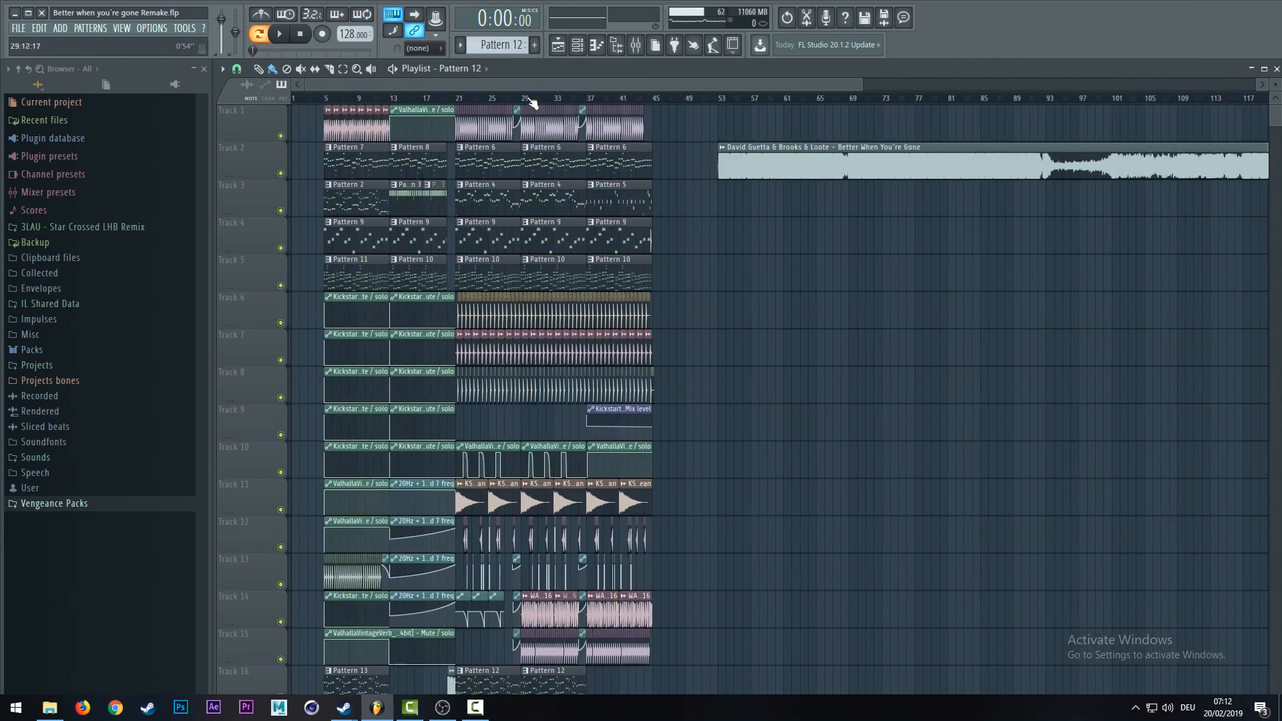
scroll(533, 99, "up", 2)
left_click_drag(534, 88, 504, 91)
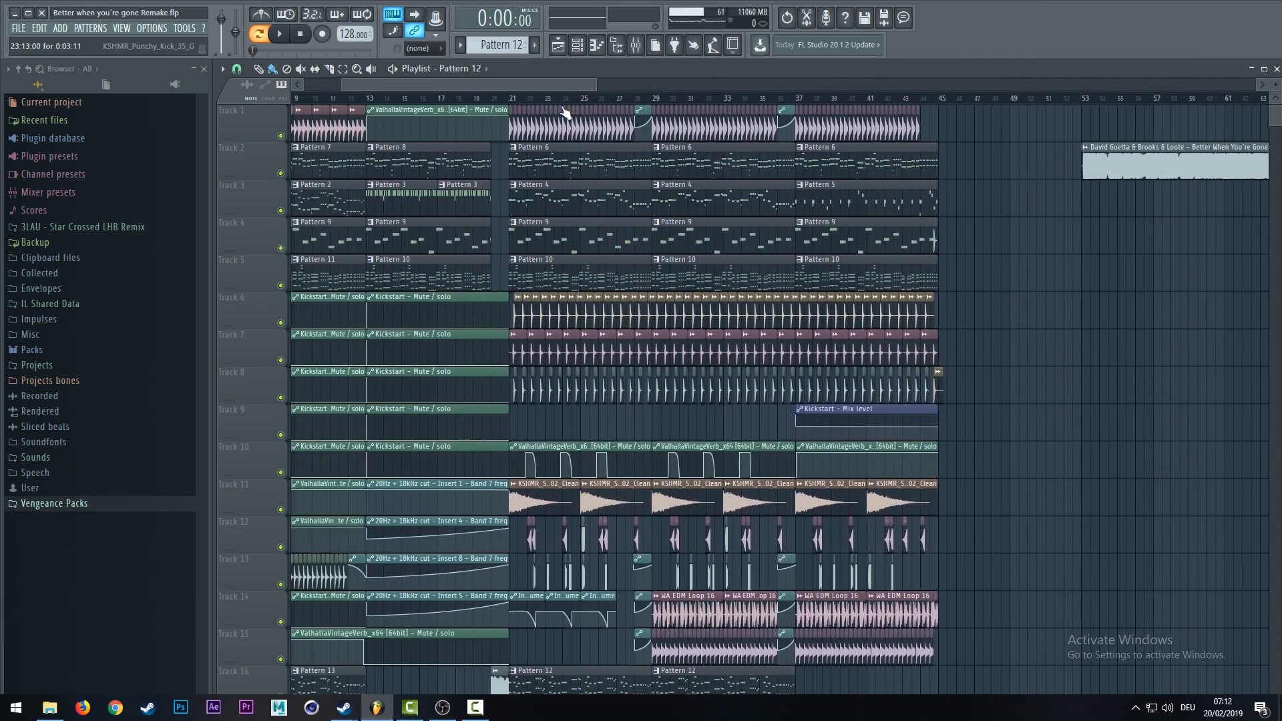
scroll(566, 105, "up", 4)
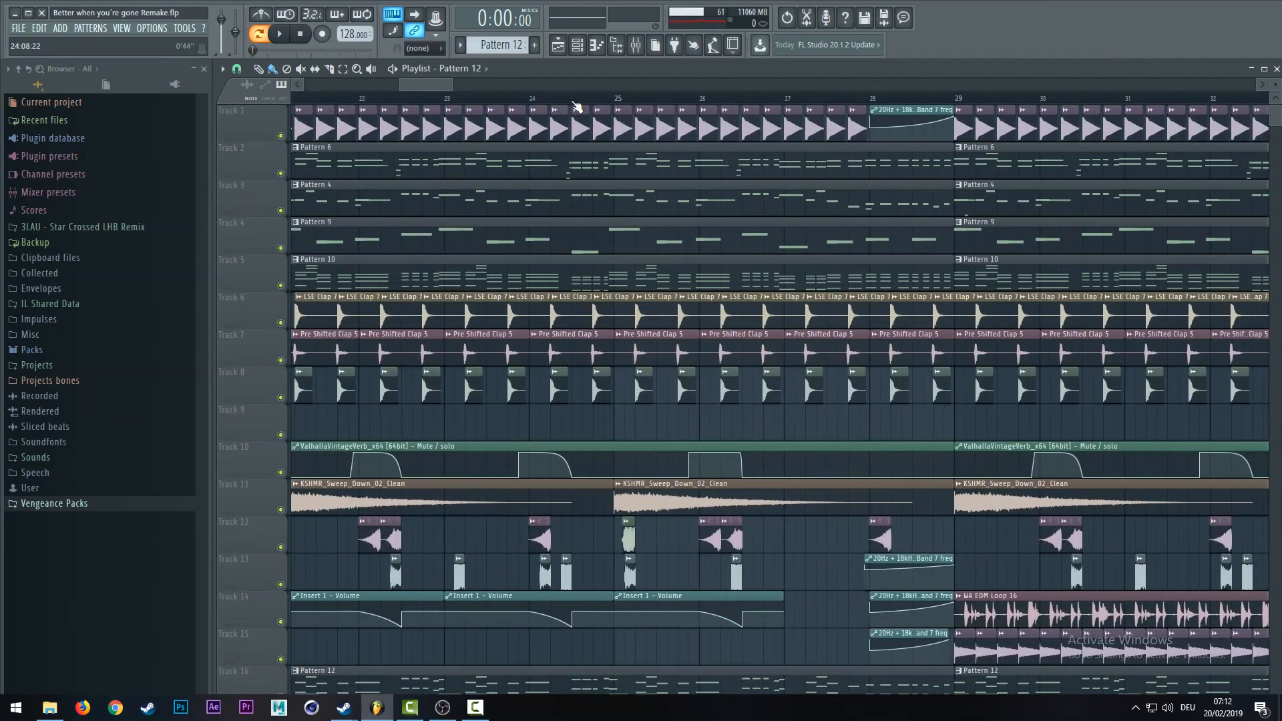
scroll(574, 104, "down", 2)
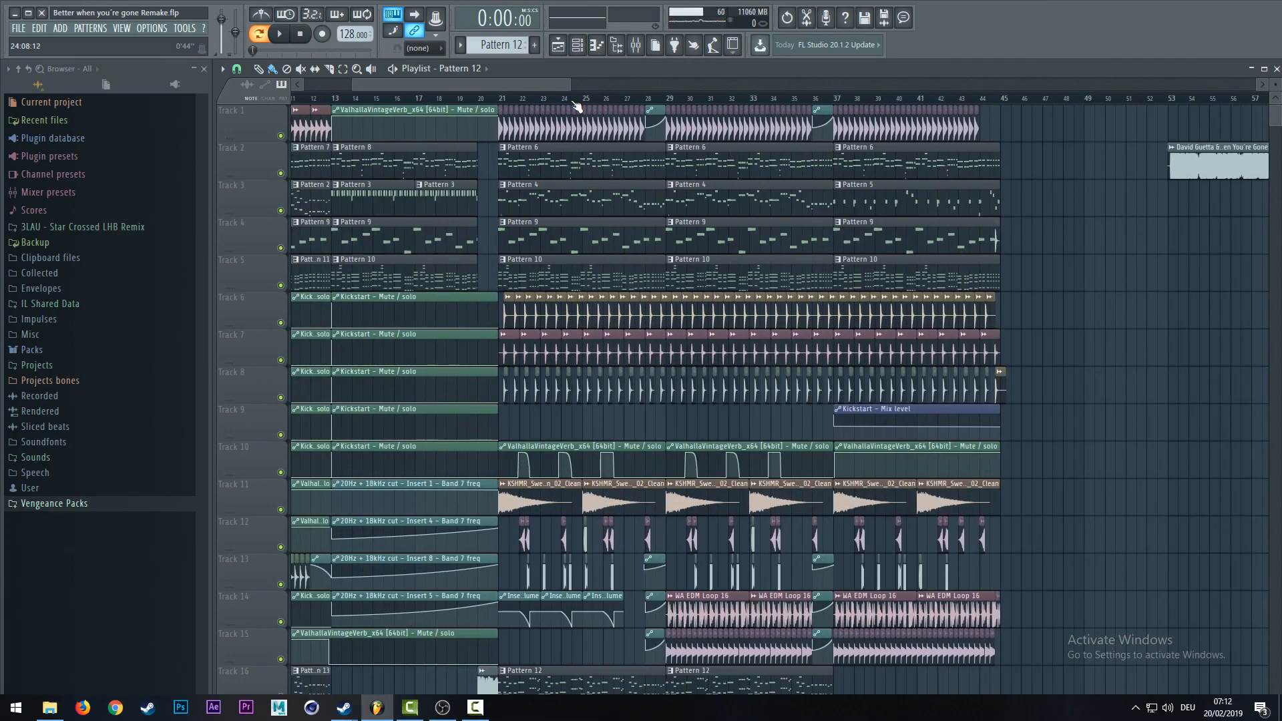
- Play the original "Better When You're Gone" audio clip on Track 2 from about bar 68, and stop playback
scroll(575, 107, "right", 10)
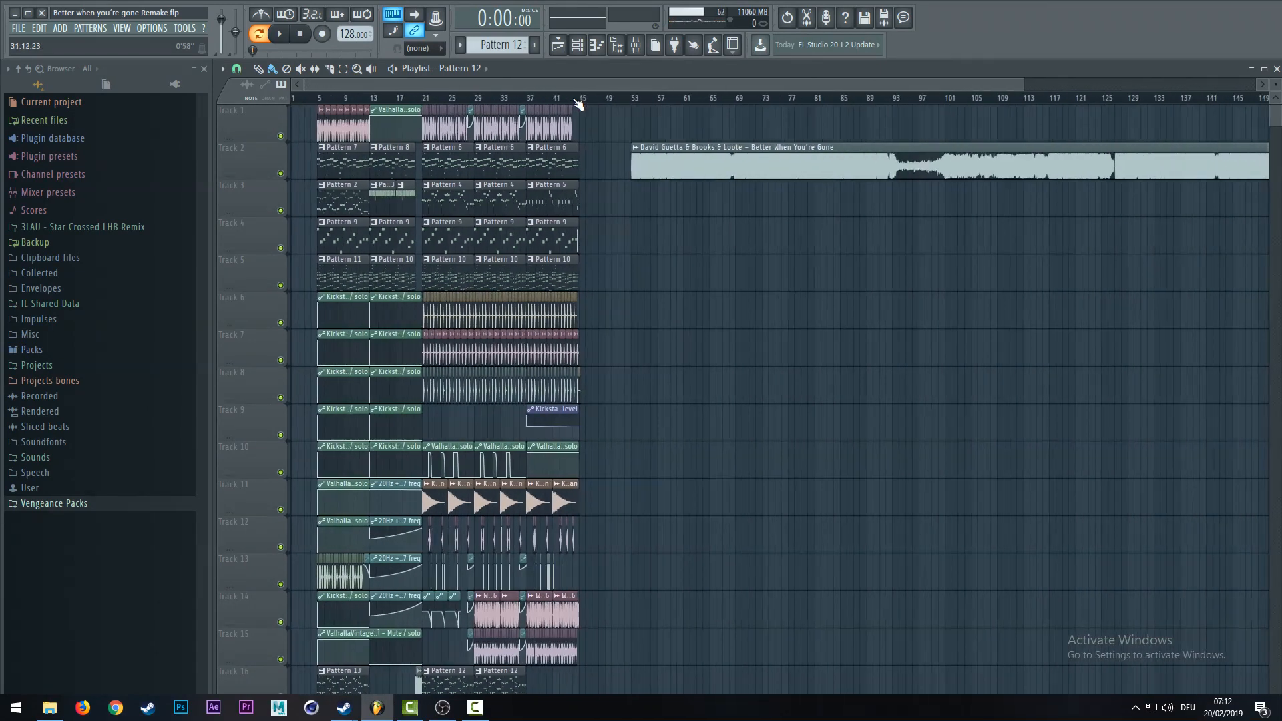
left_click(877, 100)
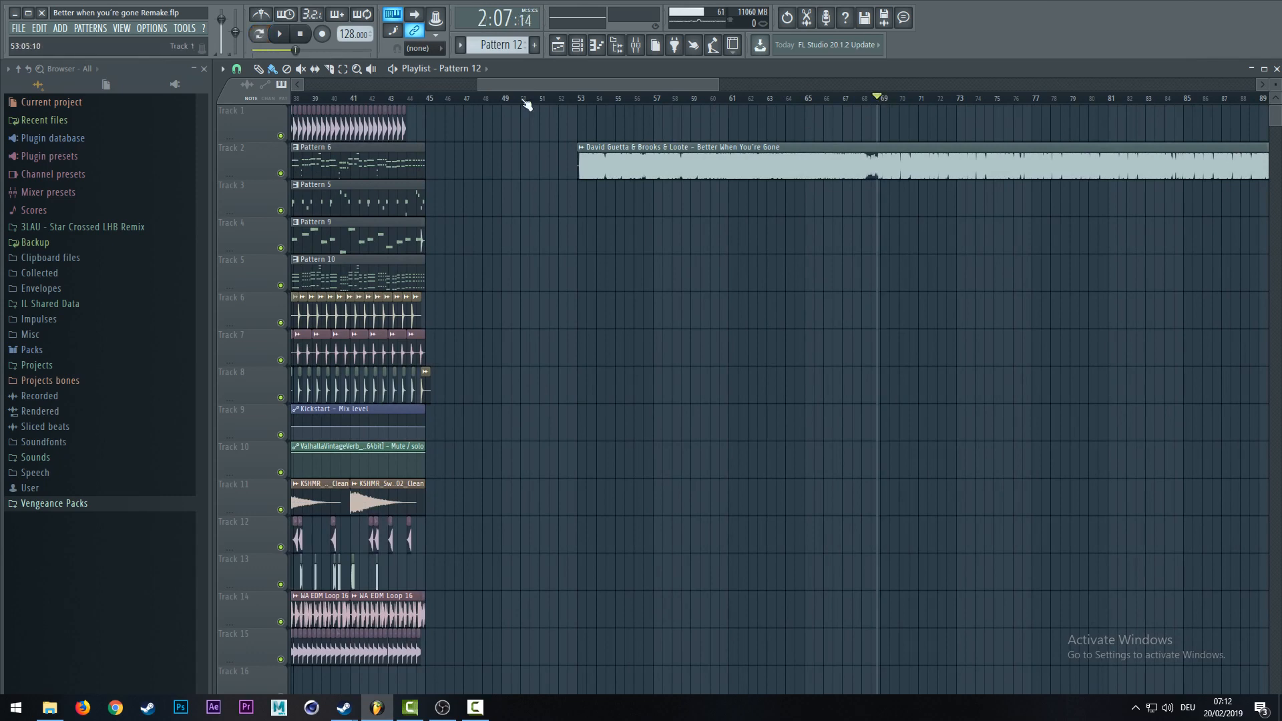
left_click(279, 36)
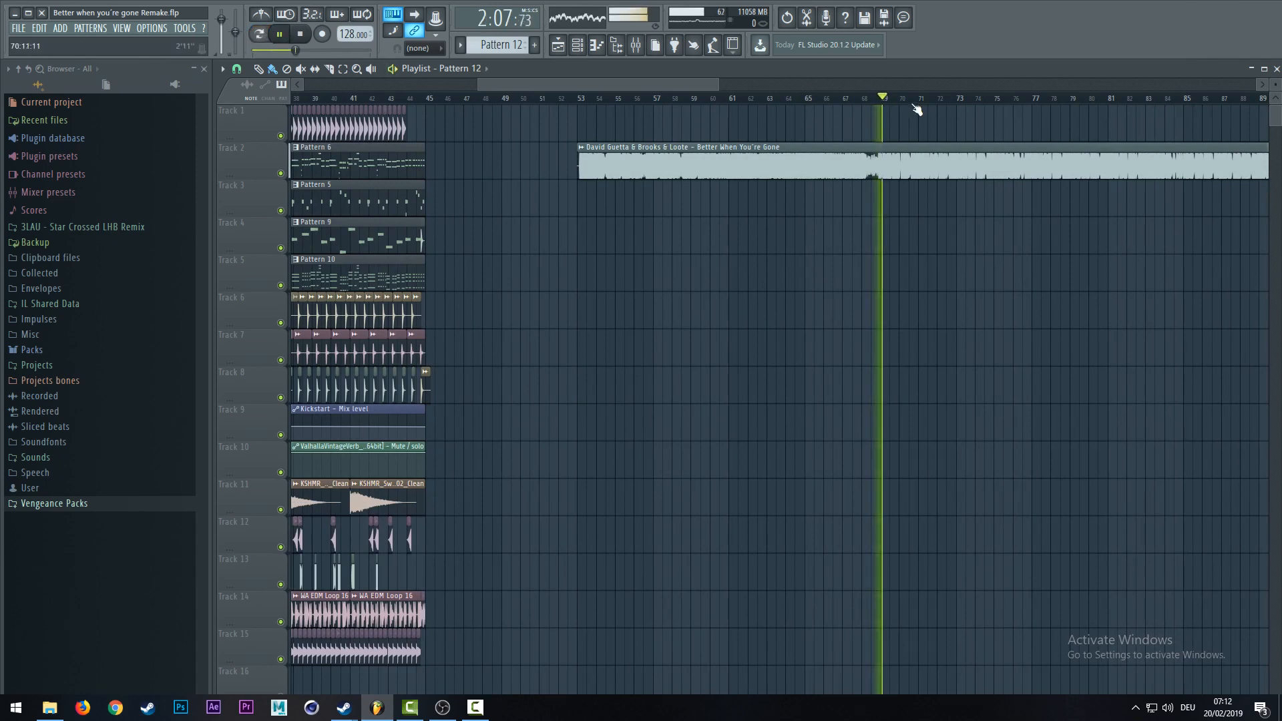
scroll(878, 100, "up", 5)
scroll(879, 100, "up", 2)
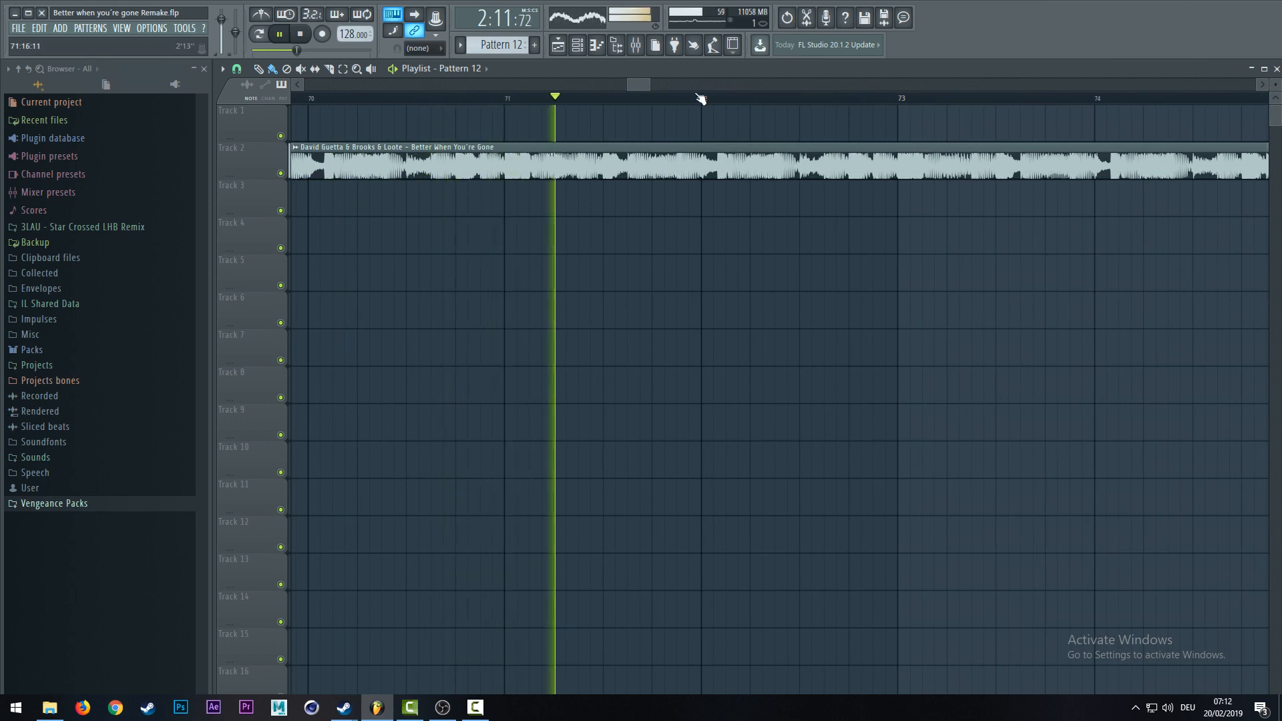
scroll(698, 100, "up", 3)
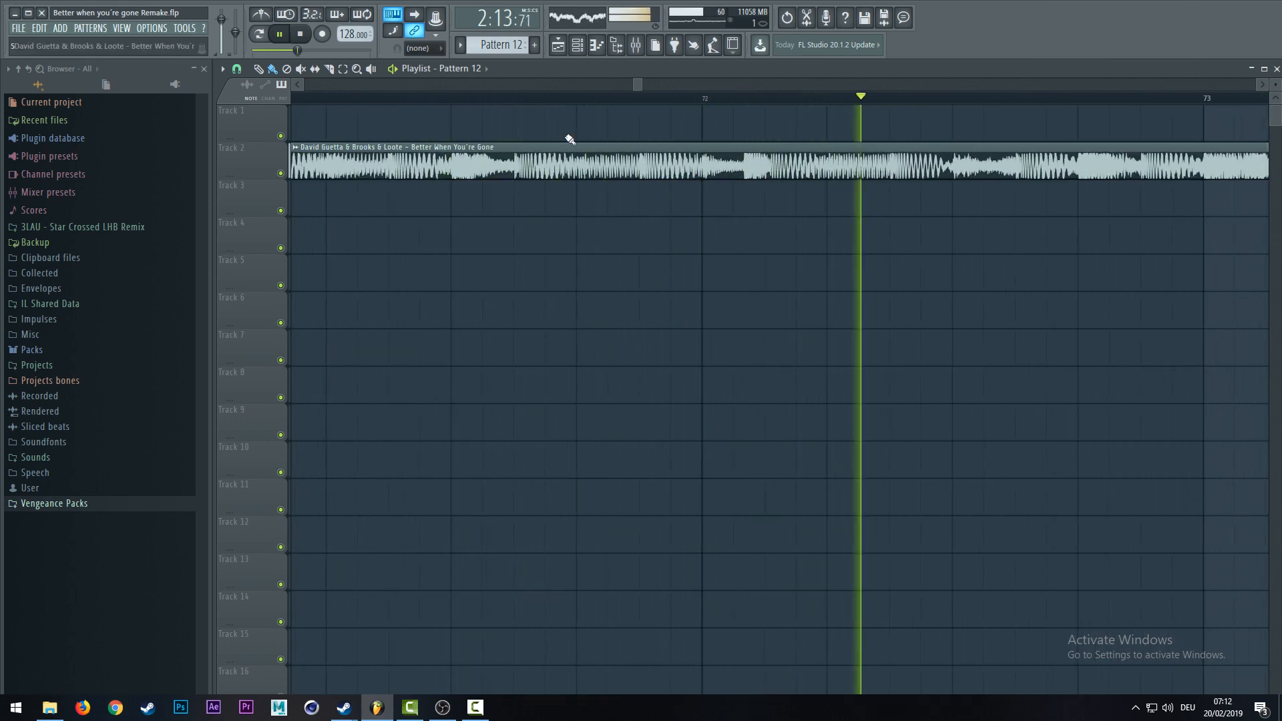
key("space")
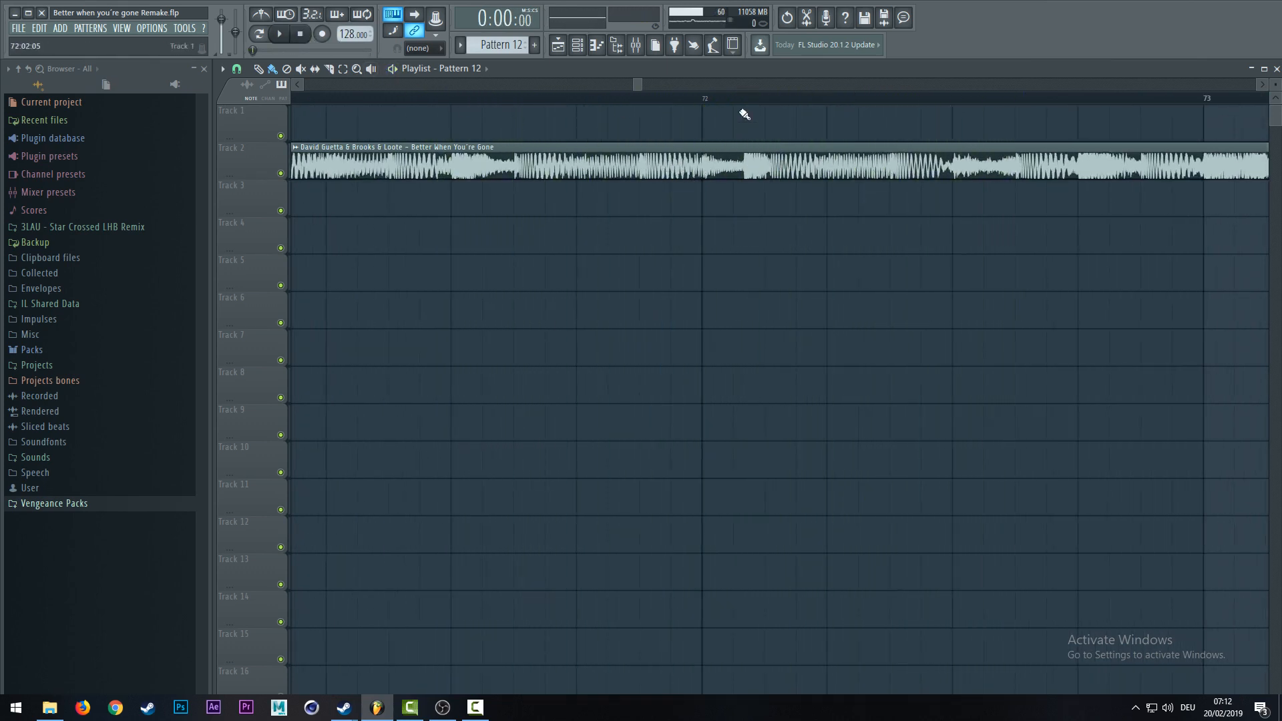
- Examine the original clip's waveform around bars 72 to 76, selecting the clip temporarily and placing the playhead in bar 72
scroll(741, 114, "up", 3)
left_click_drag(635, 126, 746, 215)
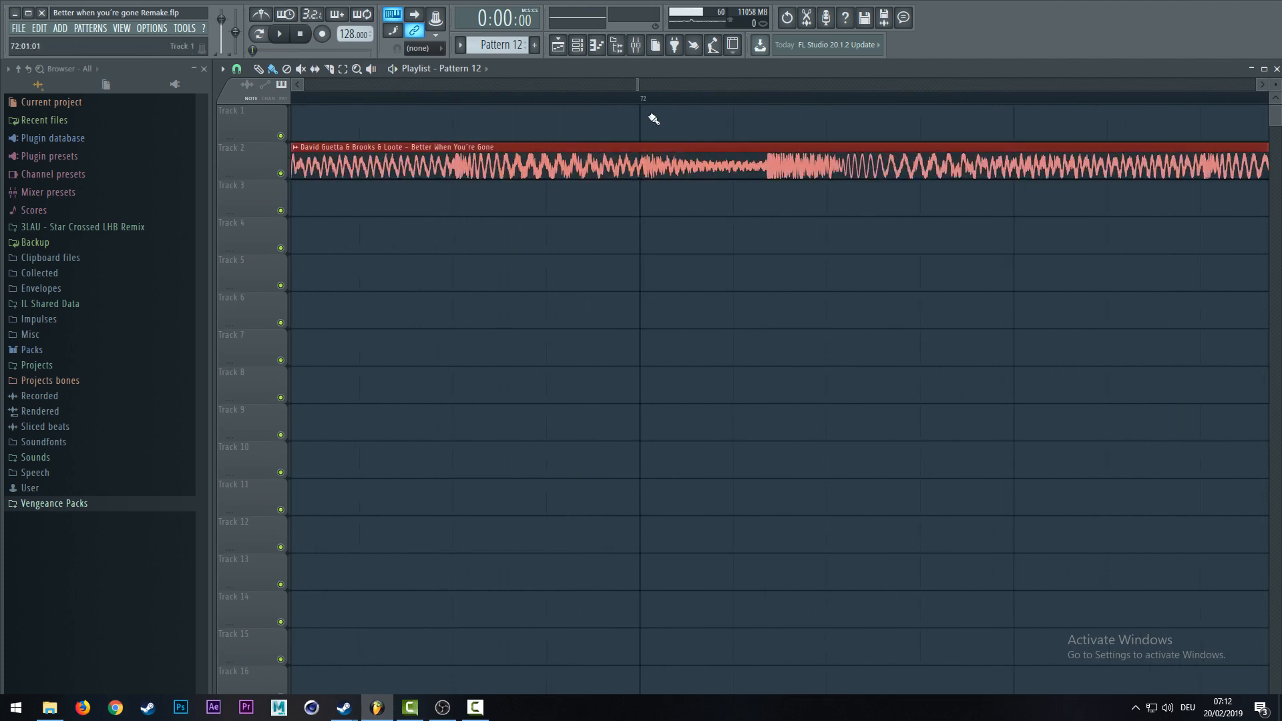
scroll(649, 114, "down", 2)
left_click_drag(697, 106, 804, 178)
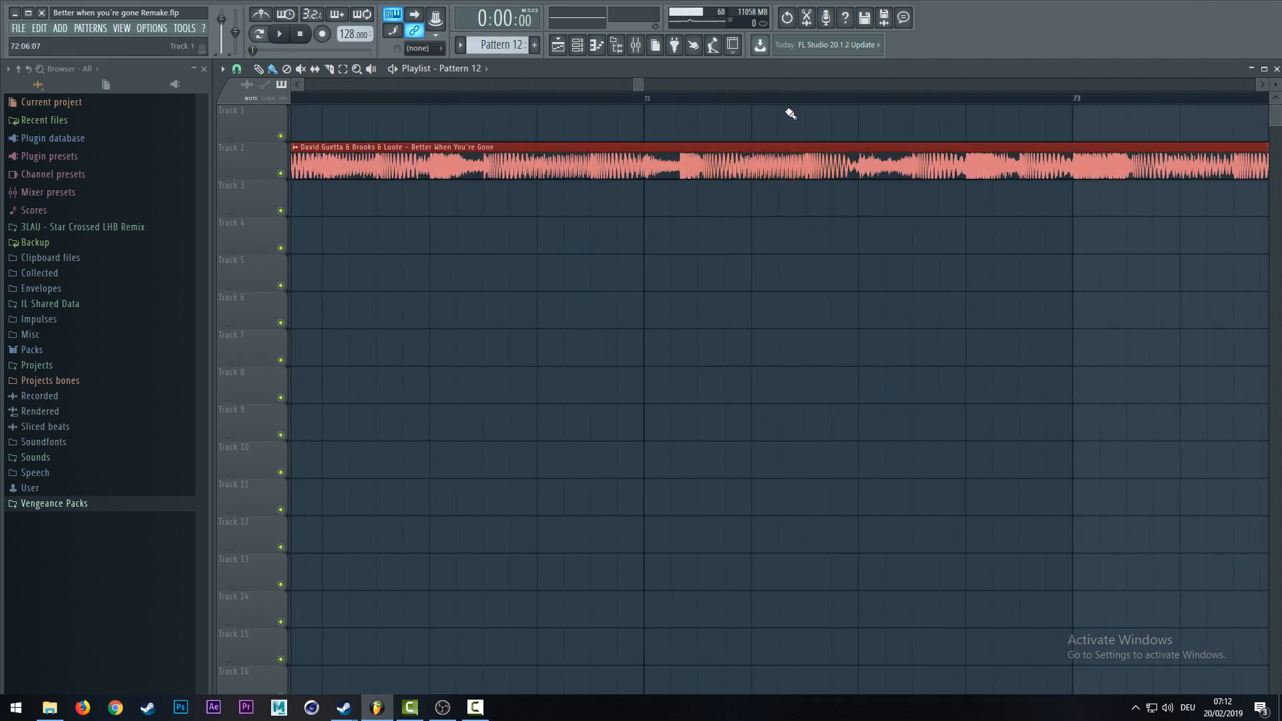
left_click(778, 97)
scroll(793, 83, "down", 3)
scroll(797, 84, "right", 3)
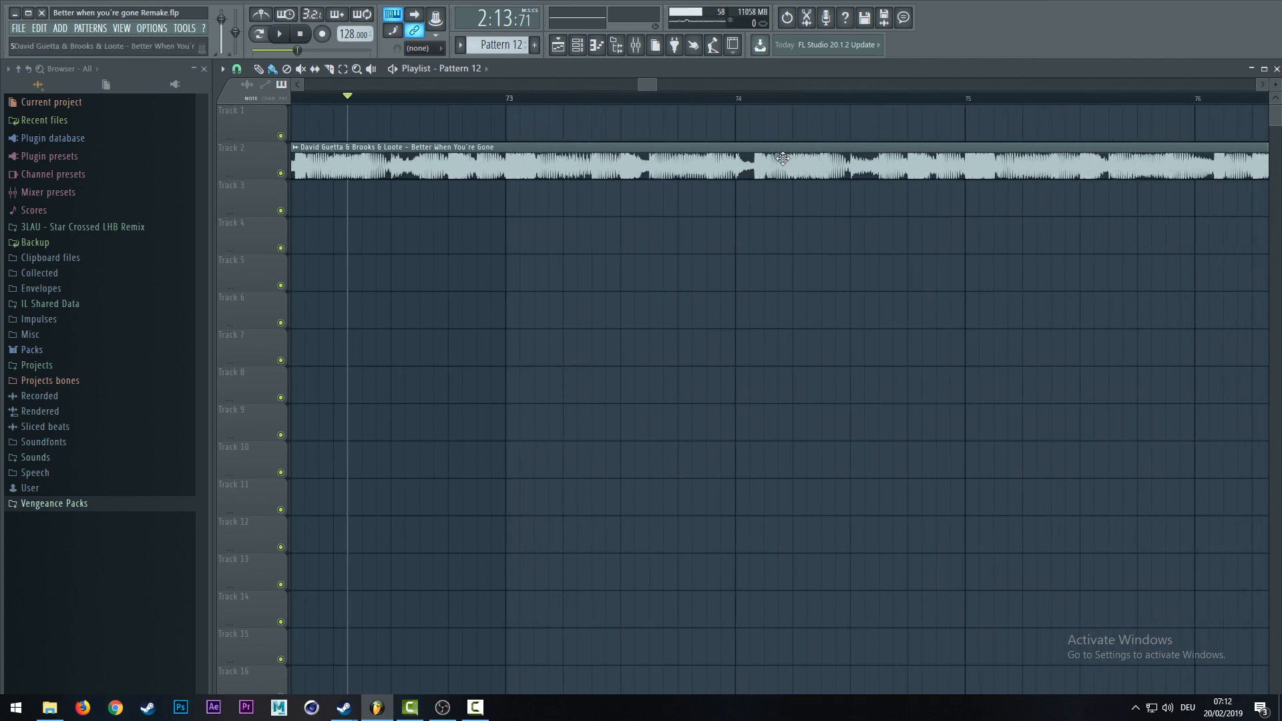
- Examine the complete remake arrangement up to bar 45, looking through the clips and automation on tracks 1 to 21
scroll(767, 101, "down", 5)
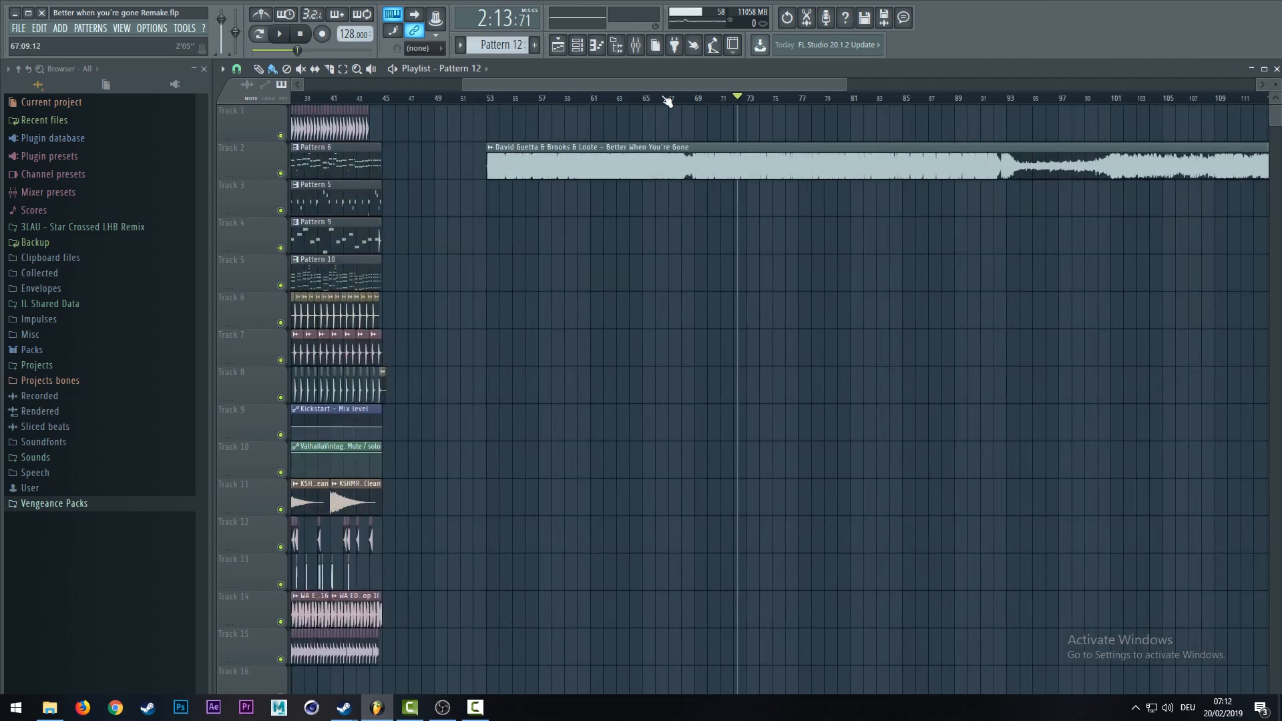
scroll(623, 105, "up", 3)
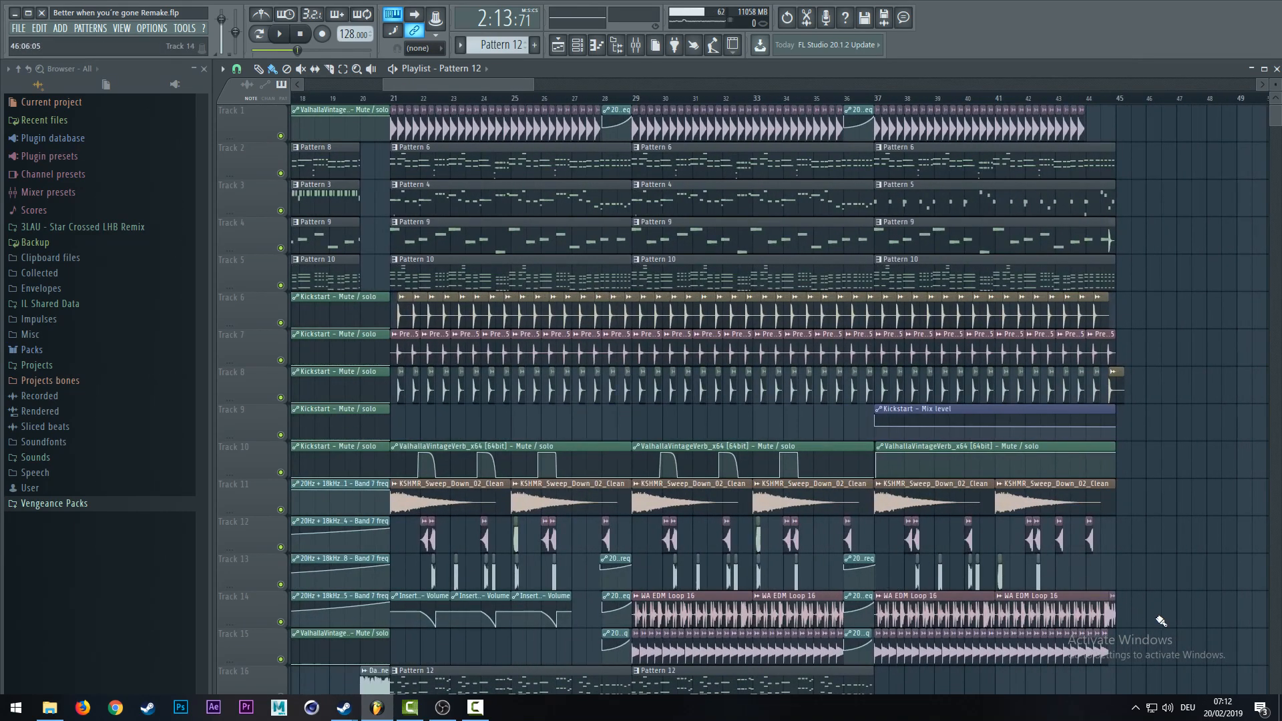
left_click_drag(1160, 621, 1151, 523)
scroll(935, 105, "down", 3)
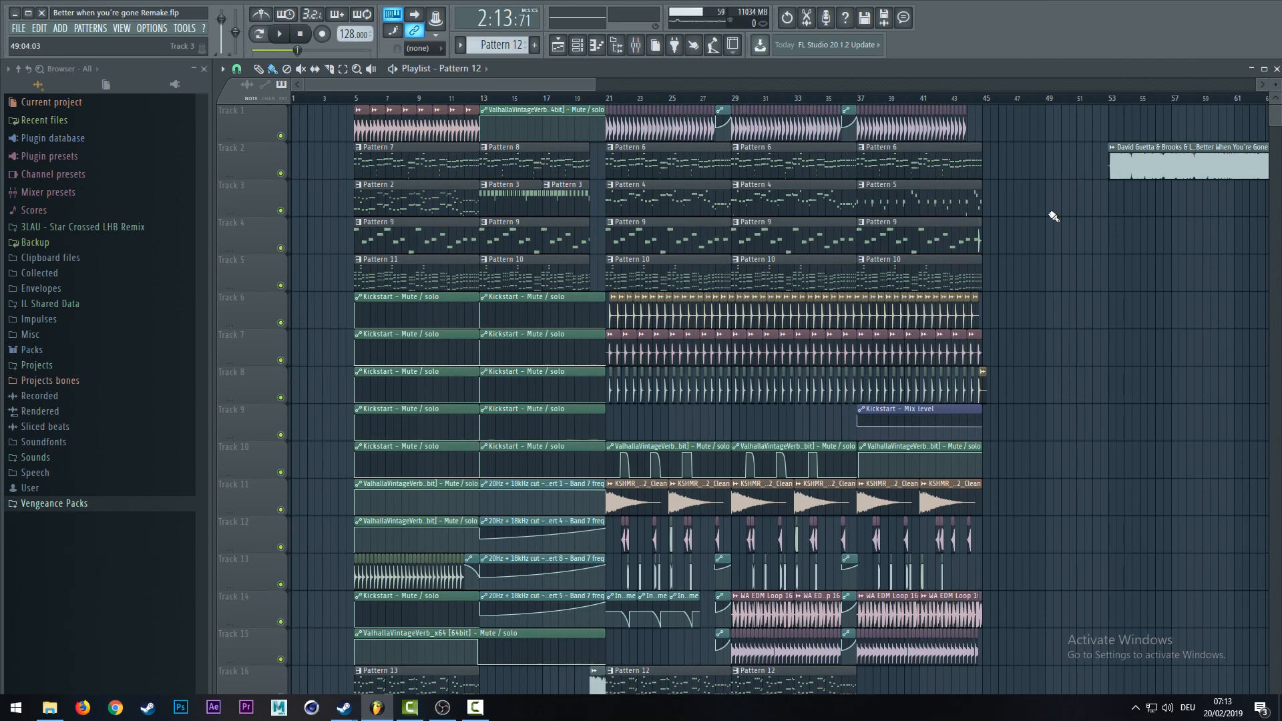
scroll(1053, 216, "down", 3)
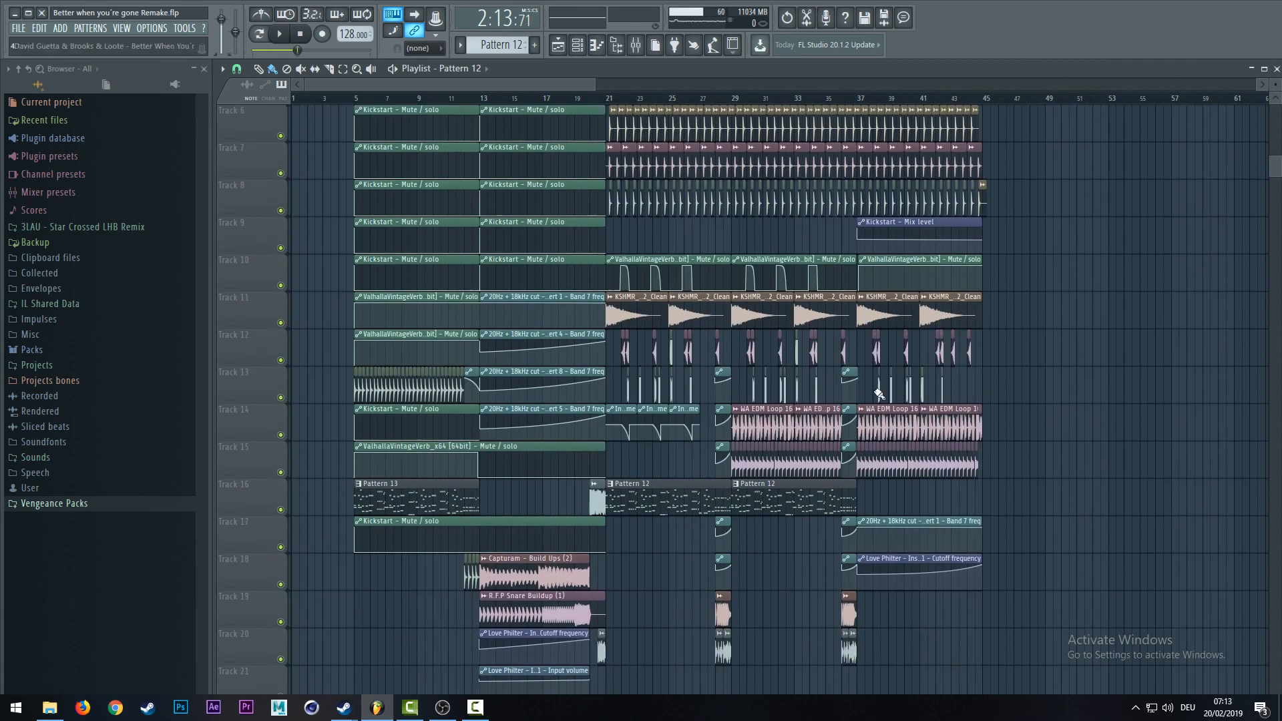
scroll(1076, 408, "up", 3)
scroll(1076, 407, "down", 3)
scroll(1074, 408, "up", 3)
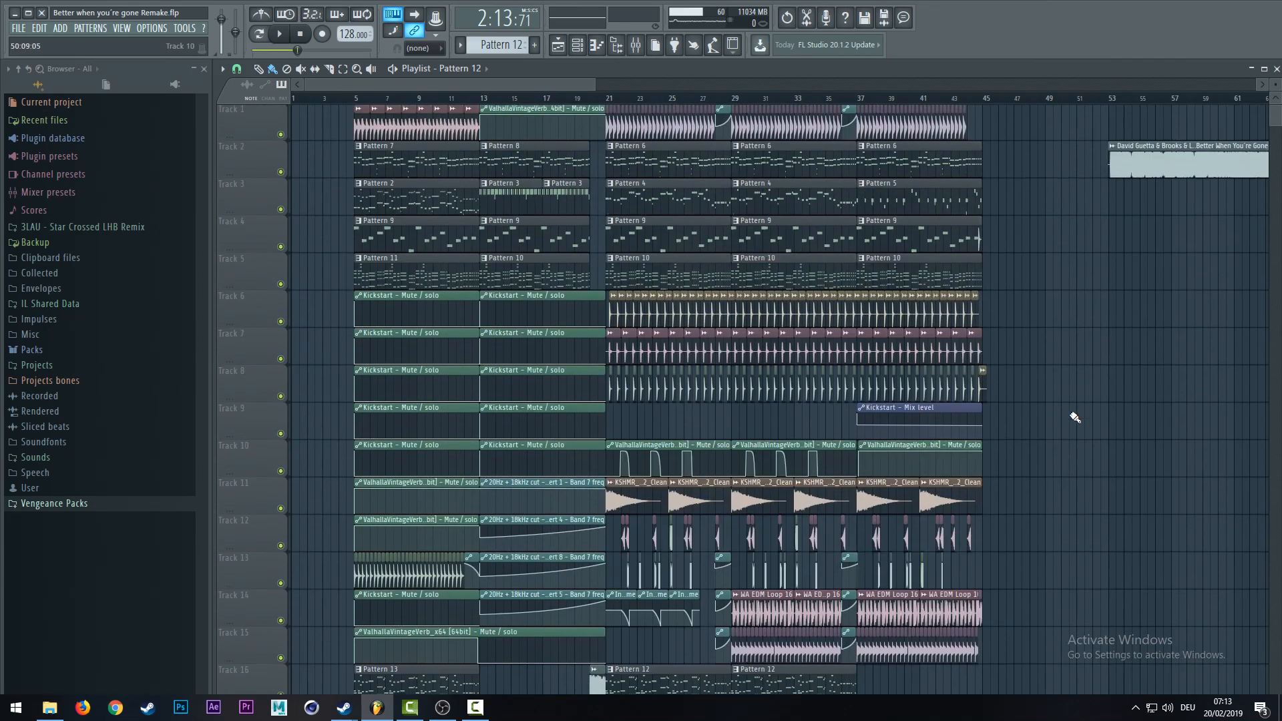
scroll(1071, 409, "down", 2)
scroll(1071, 408, "up", 2)
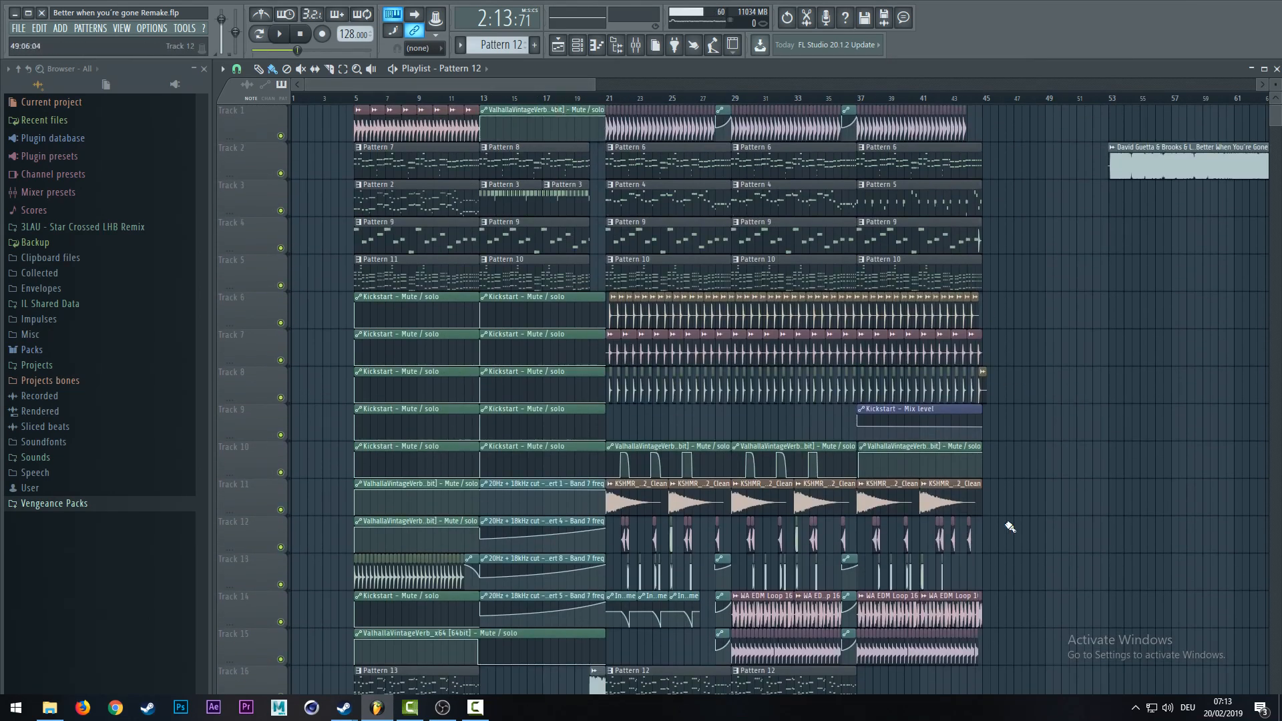
scroll(1048, 560, "down", 3)
scroll(1102, 507, "up", 3)
scroll(1042, 467, "down", 2)
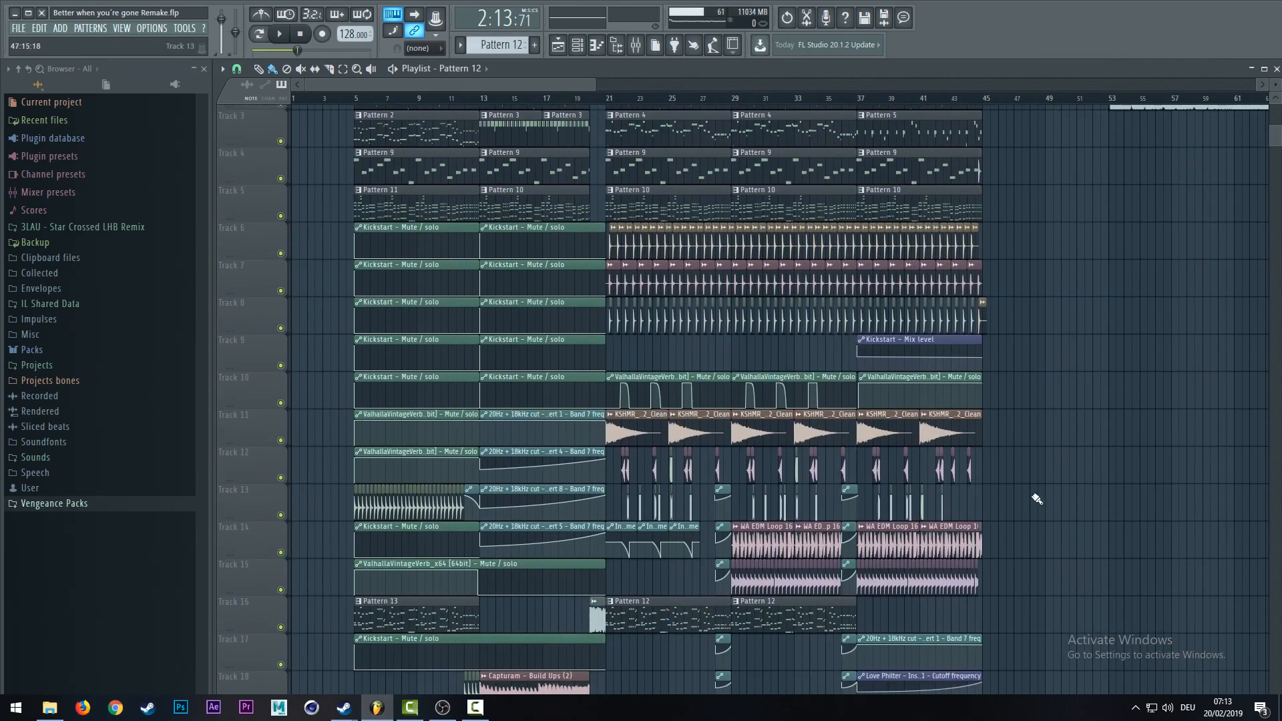
left_click_drag(1062, 511, 1105, 553)
scroll(1105, 553, "up", 2)
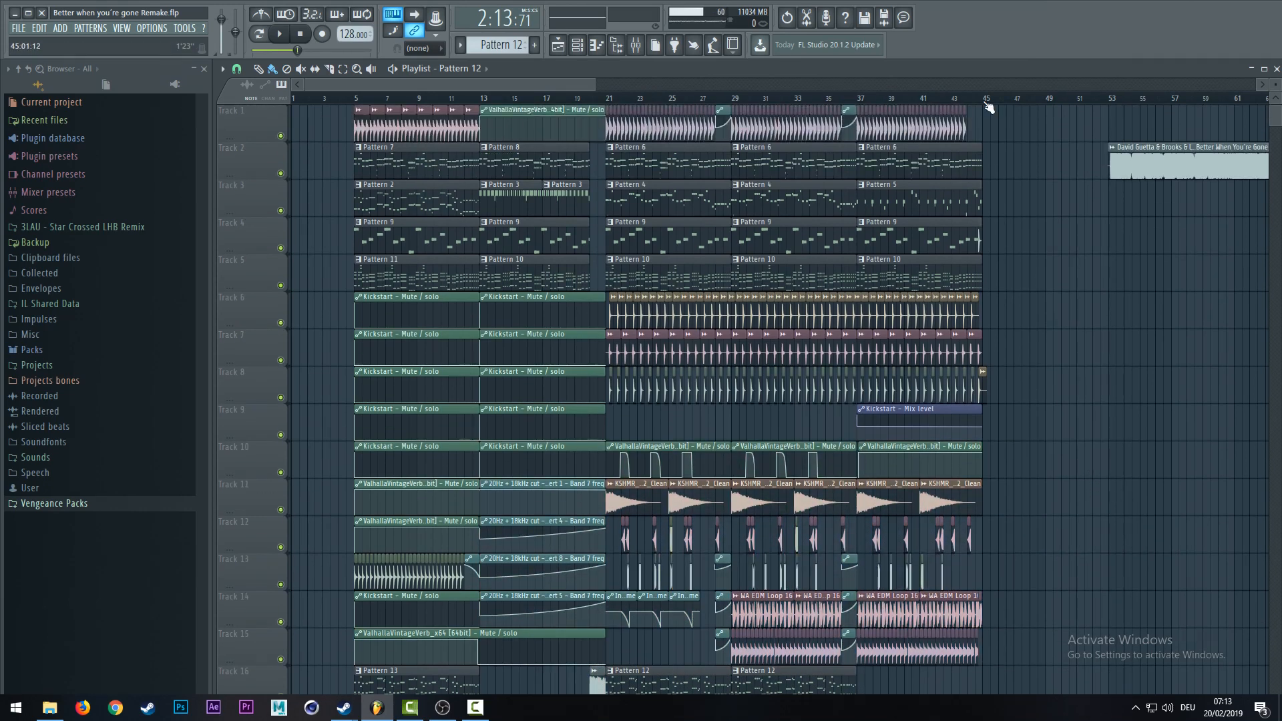
- Place the playhead at bar 53, play the original "Better When You're Gone" clip on Track 2 from its start, and stop playback
scroll(988, 107, "down", 3)
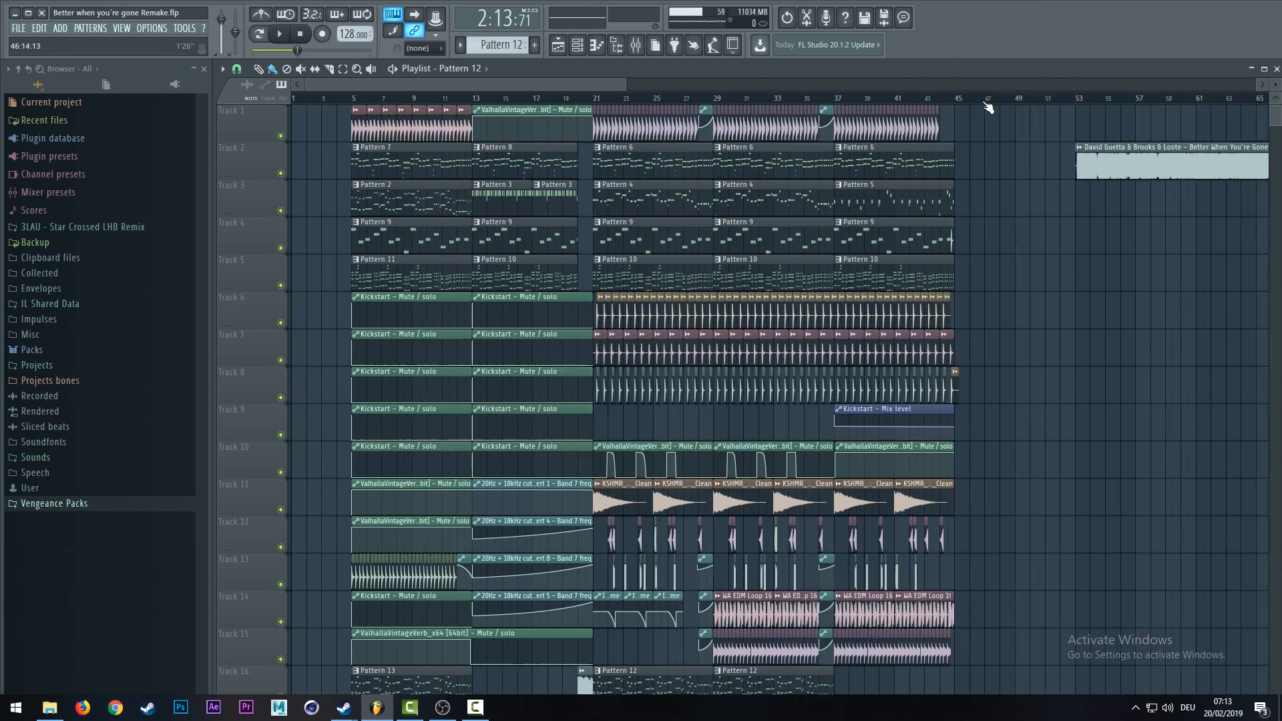
scroll(780, 107, "down", 1)
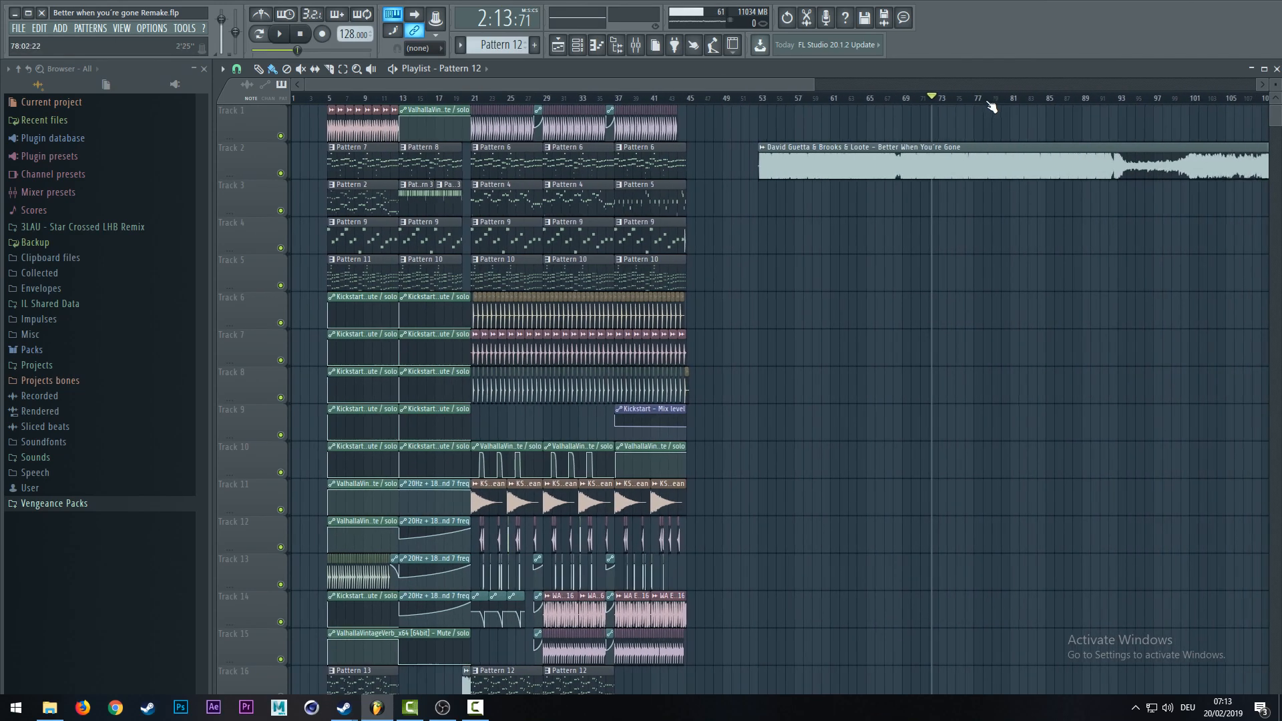
left_click_drag(812, 84, 576, 86)
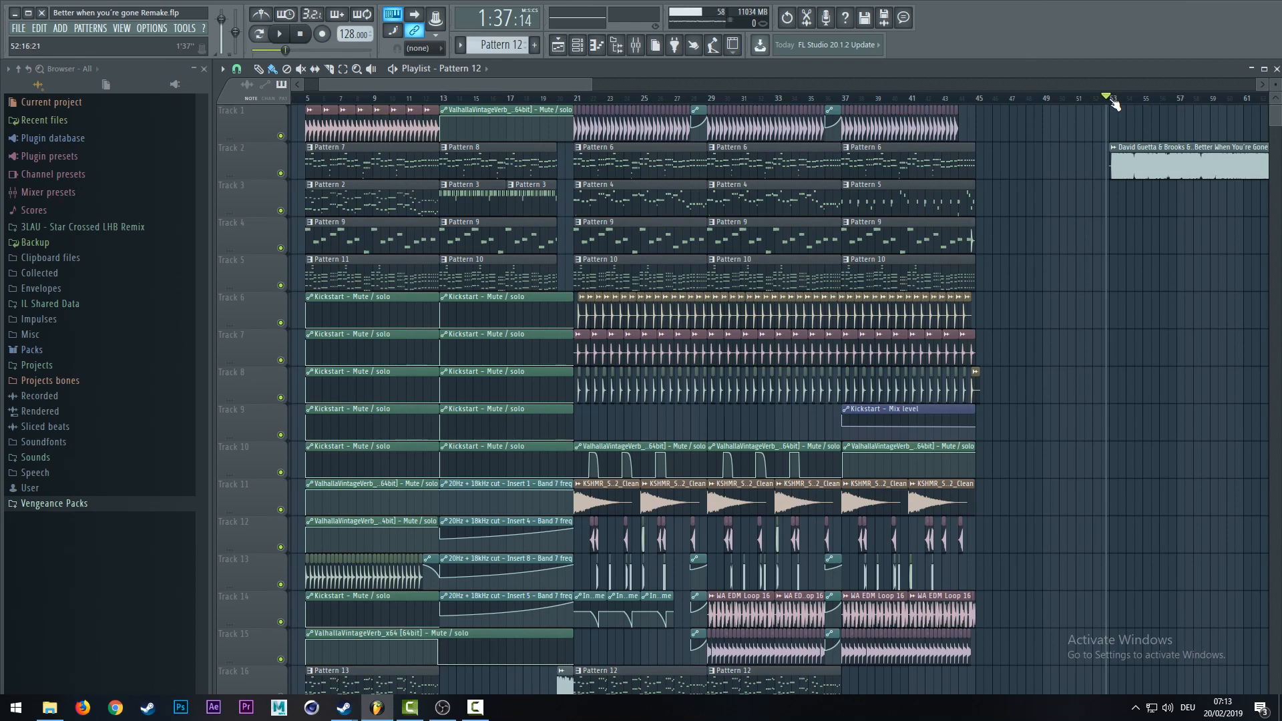
scroll(1113, 103, "up", 6)
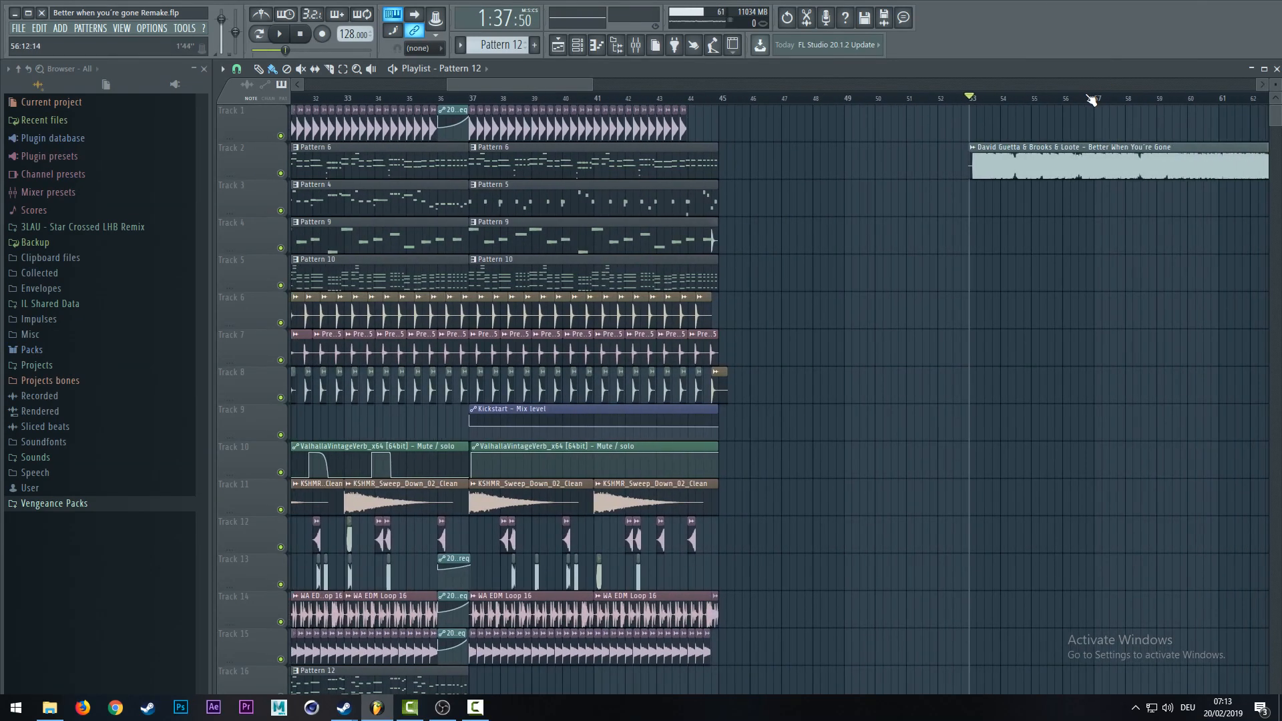
scroll(1091, 100, "down", 4)
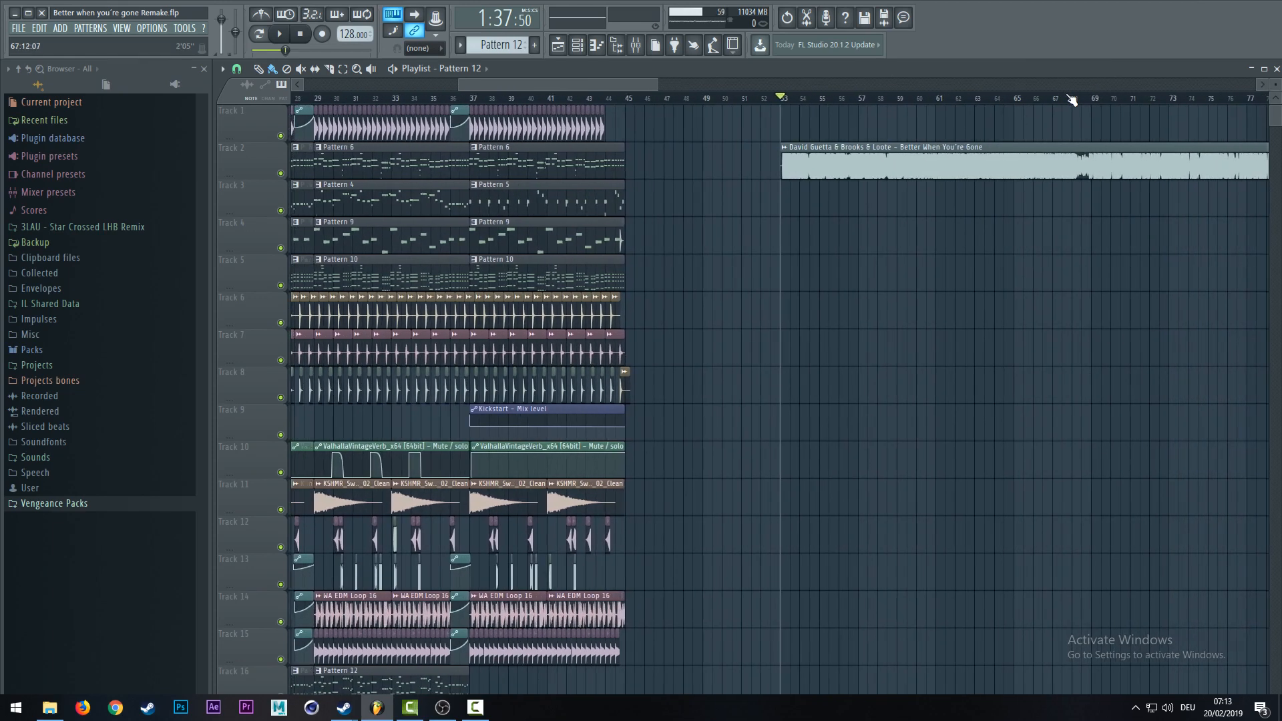
scroll(1072, 100, "up", 3)
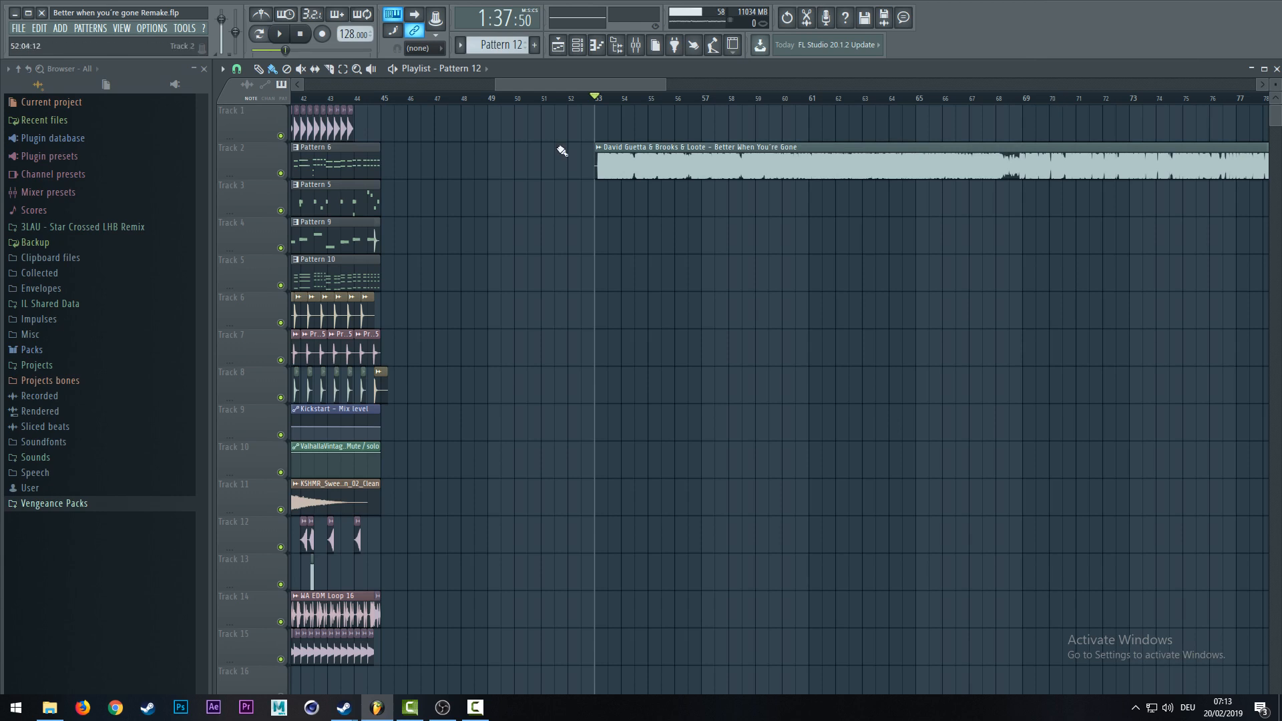
key("space")
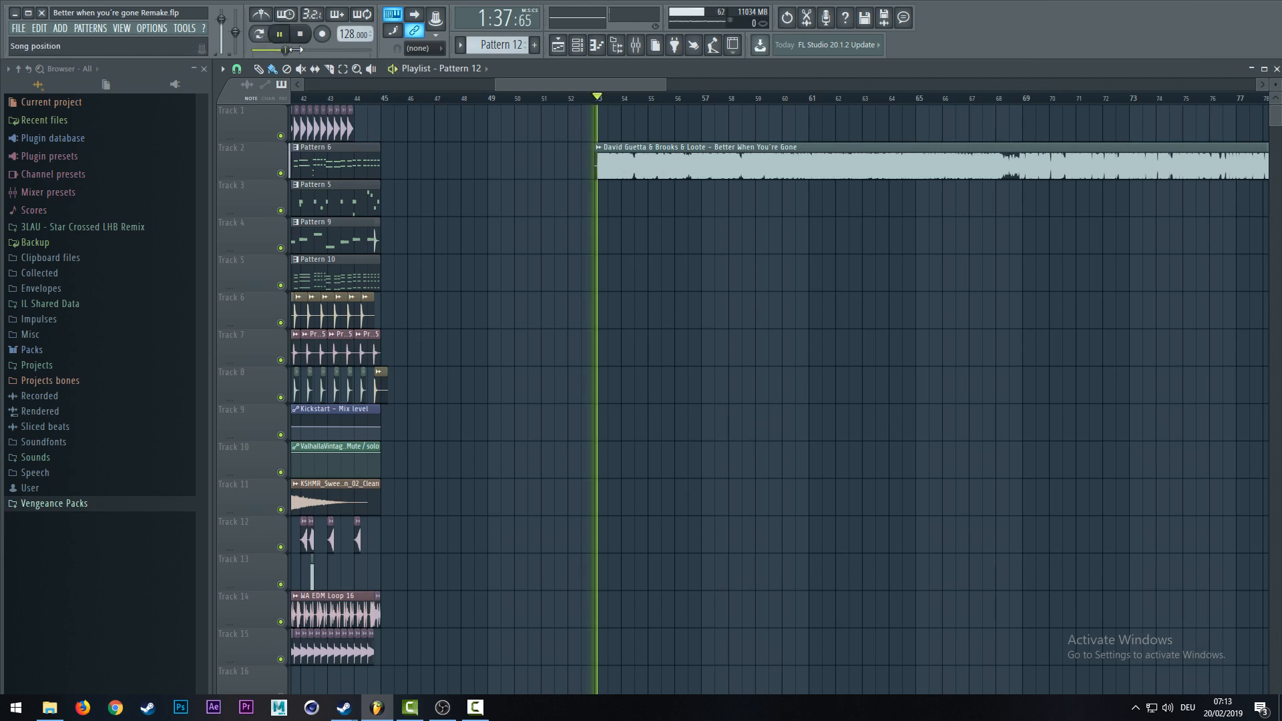
scroll(517, 98, "down", 4)
scroll(519, 100, "down", 4)
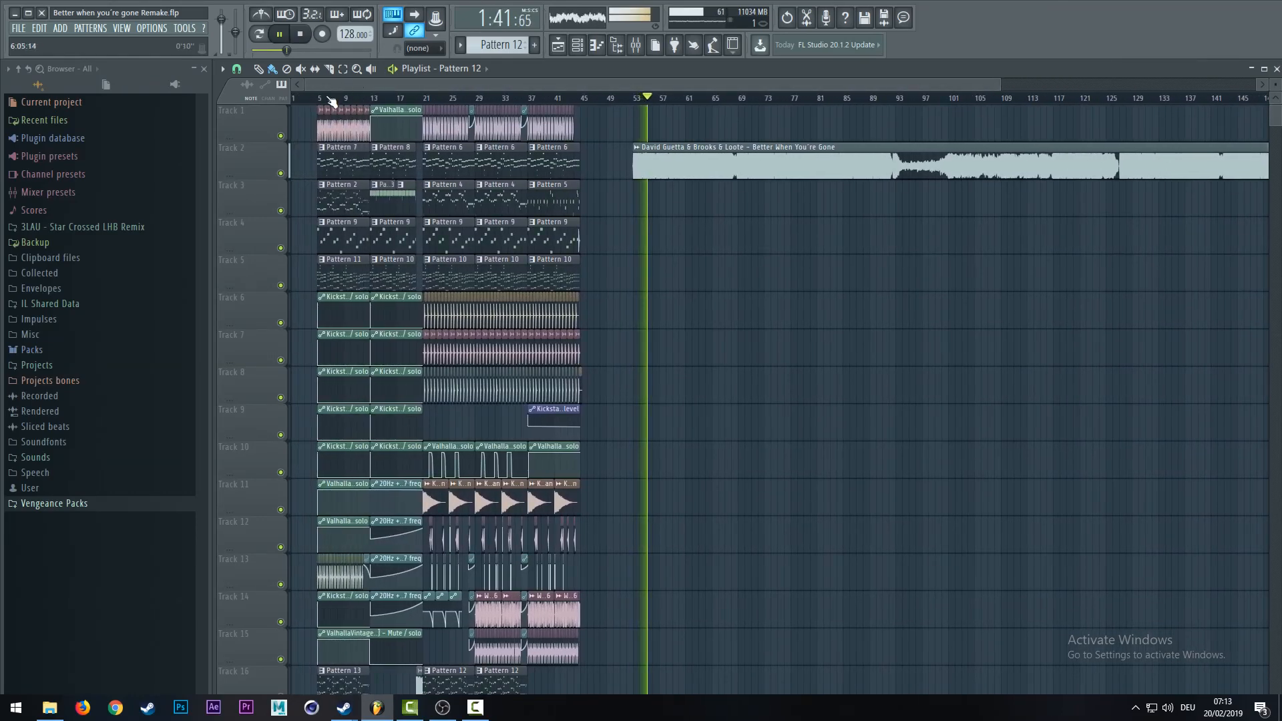
scroll(334, 85, "up", 4)
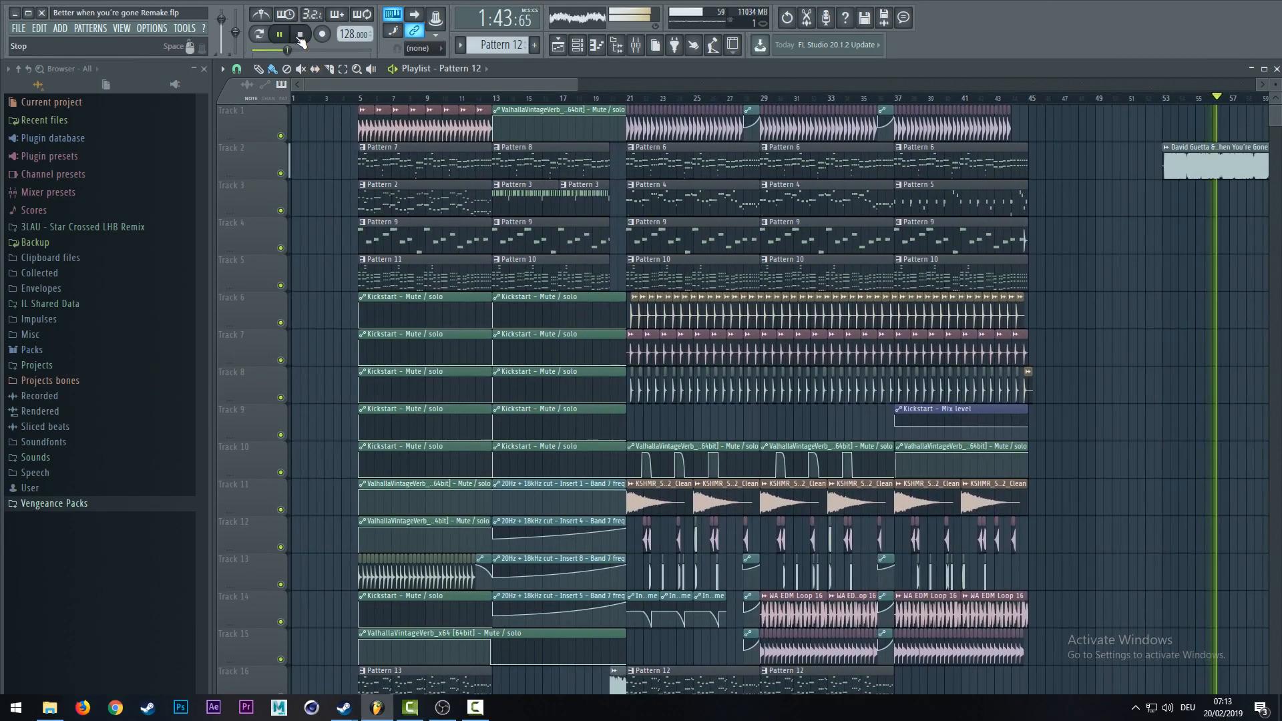
left_click(299, 37)
- Place the playhead at bar 5 and examine the remake's opening section and build-up between bars 5 and 21
left_click(360, 100)
scroll(359, 99, "up", 5)
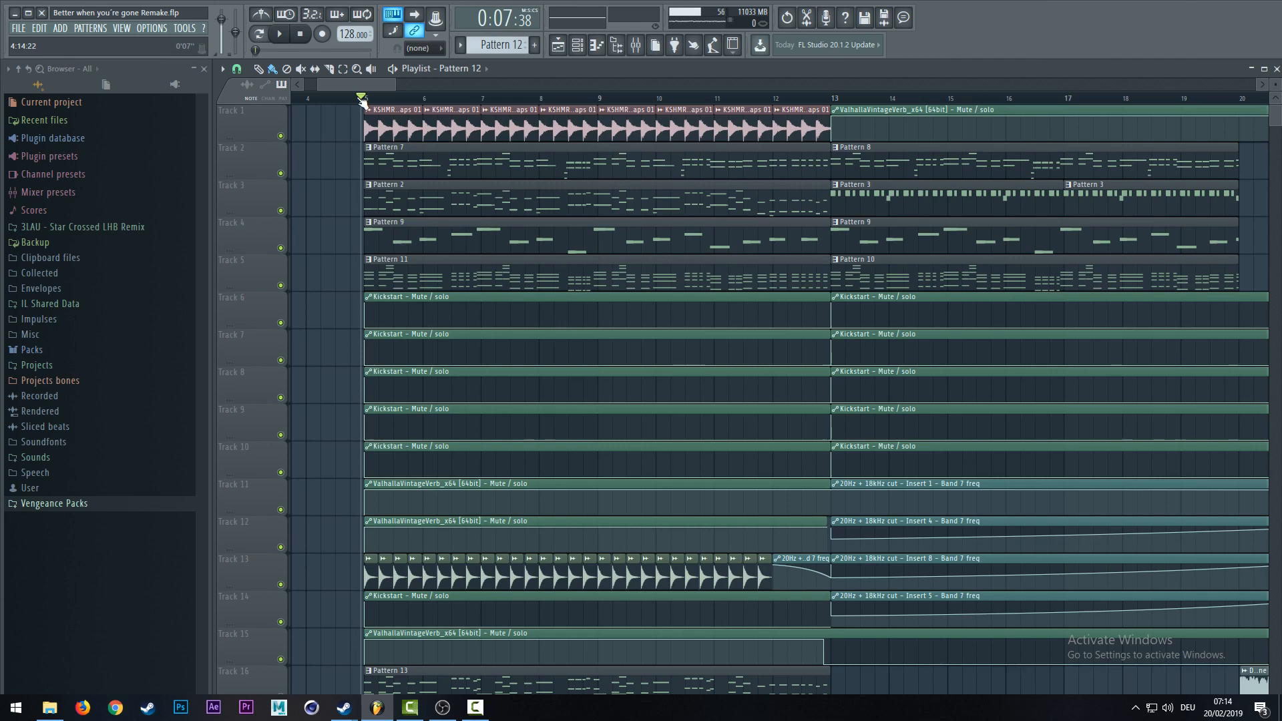
scroll(361, 99, "up", 1)
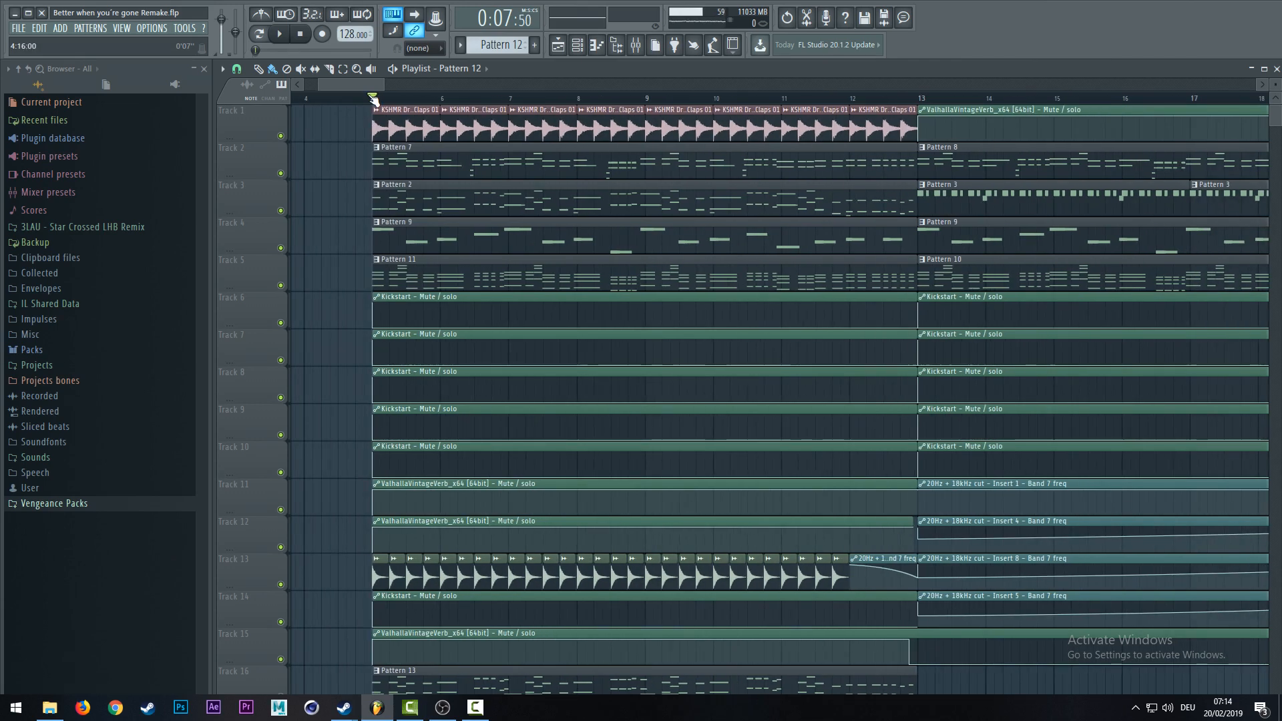
scroll(373, 99, "down", 8)
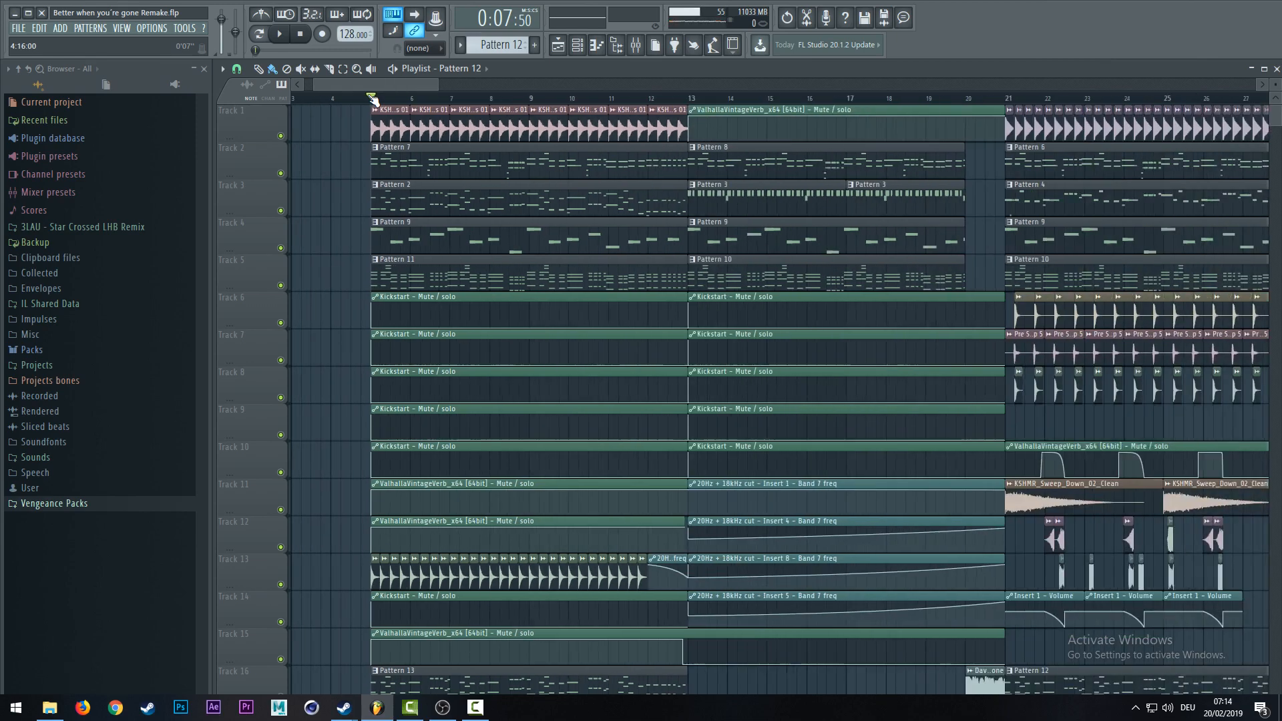
scroll(374, 99, "up", 3)
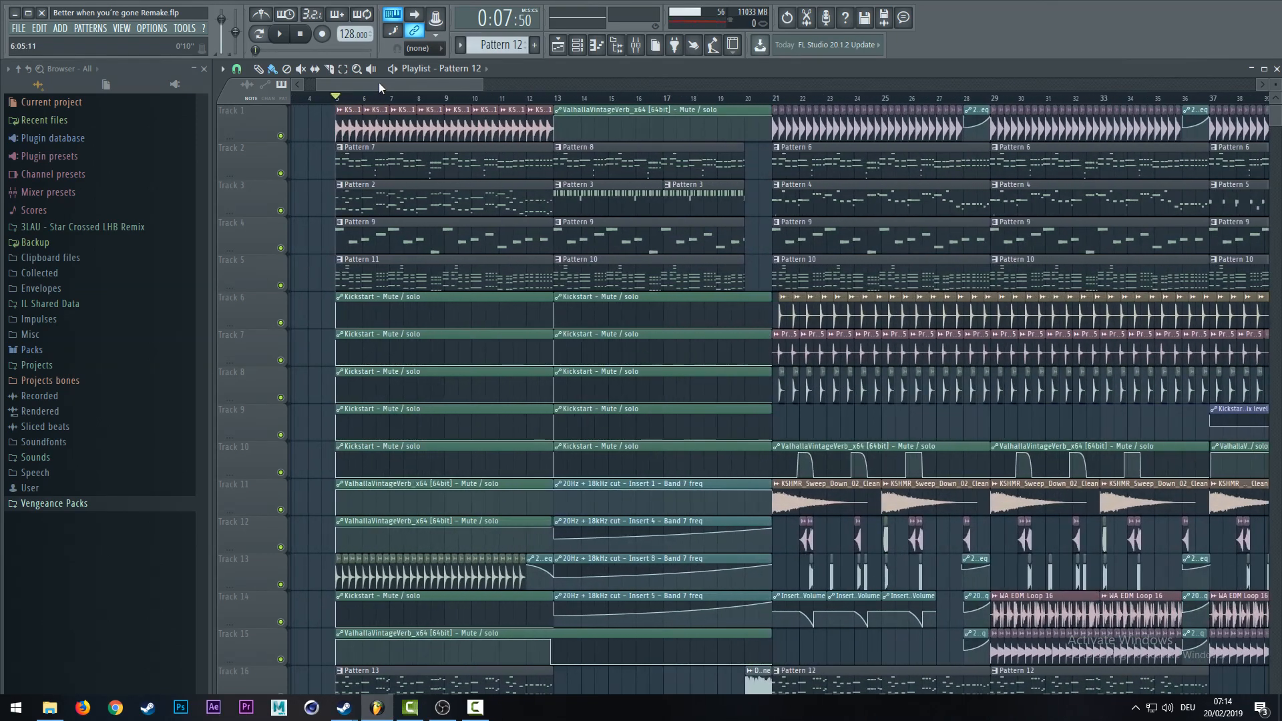
scroll(409, 99, "up", 2)
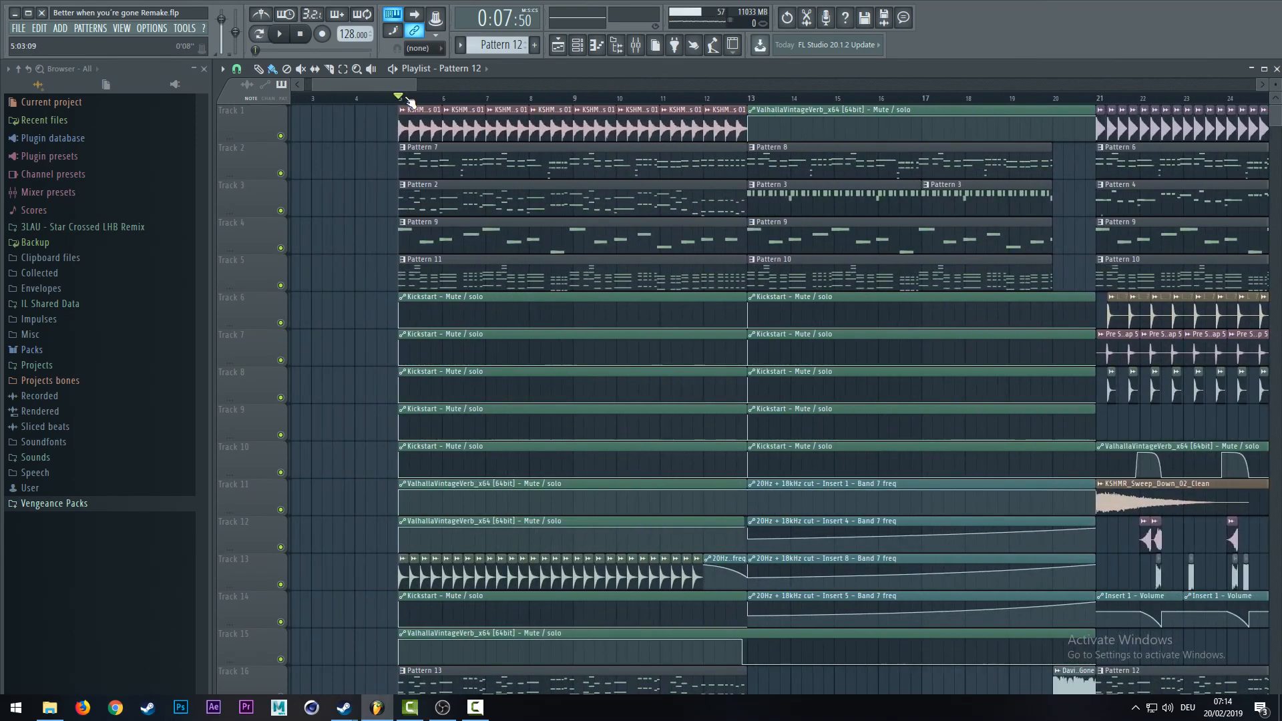
scroll(408, 100, "down", 8)
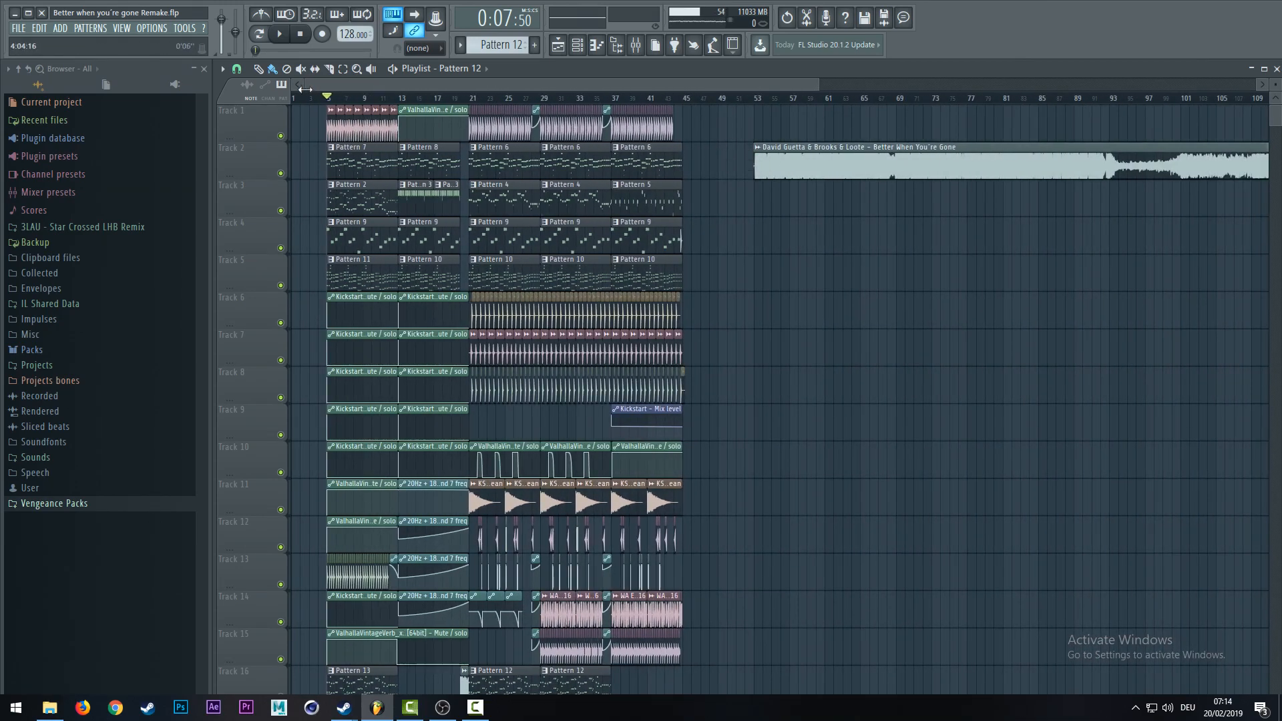
scroll(365, 91, "up", 6)
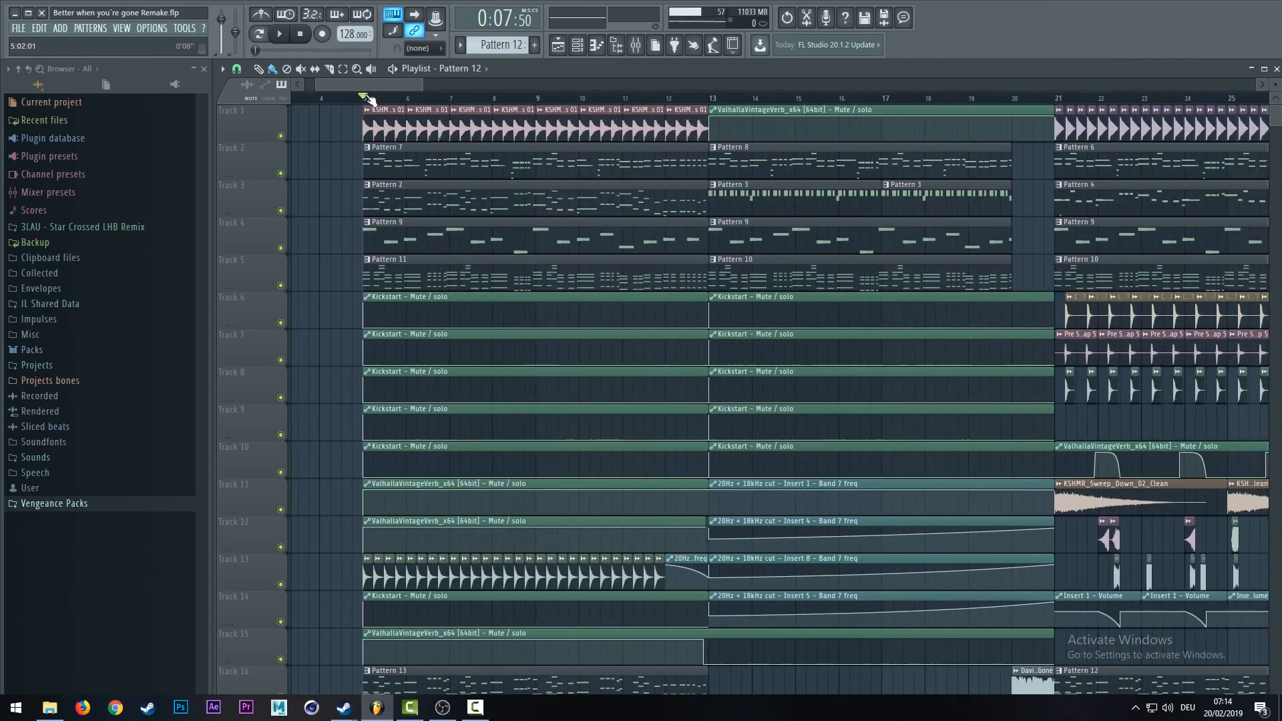
scroll(369, 98, "down", 3)
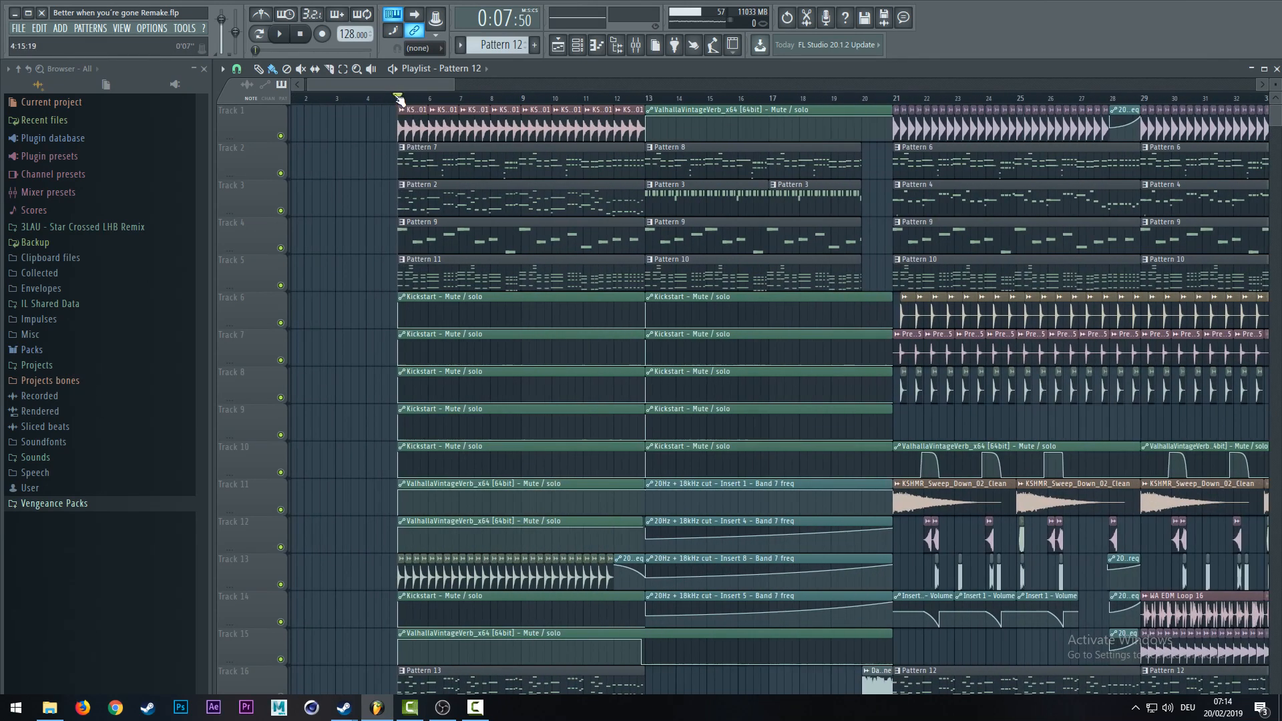
scroll(387, 99, "left", 1)
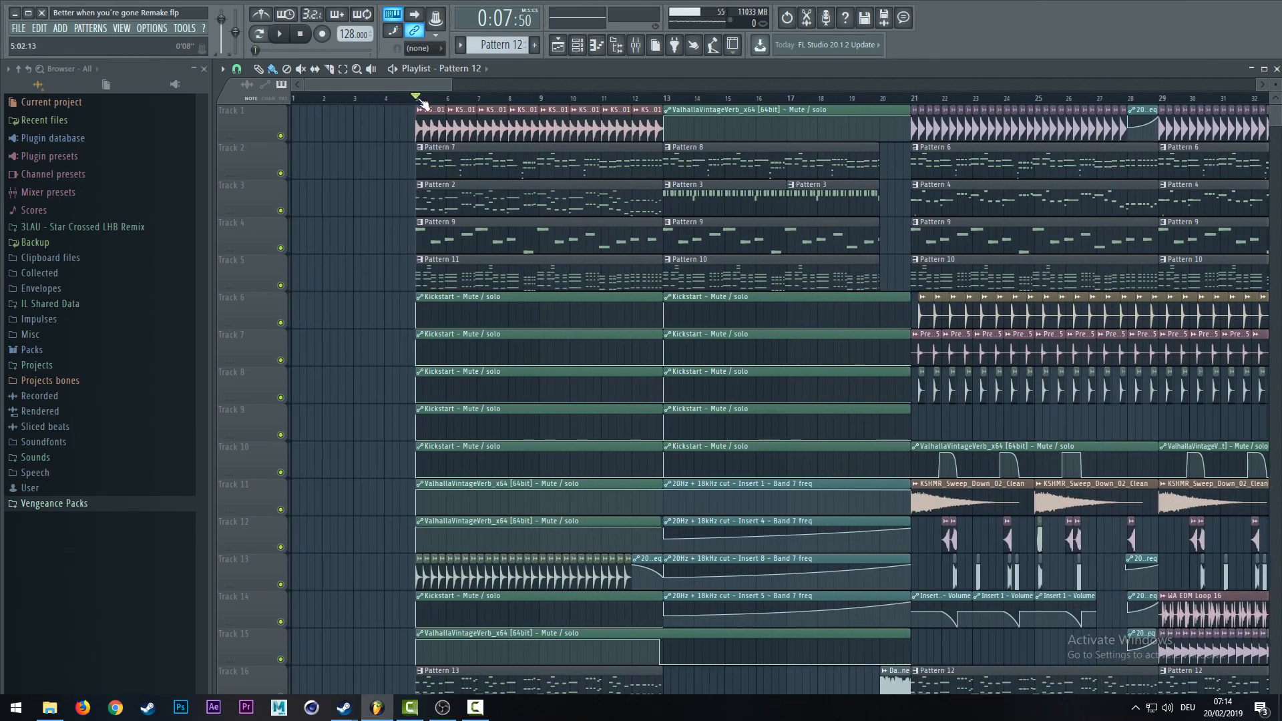
scroll(422, 102, "up", 3)
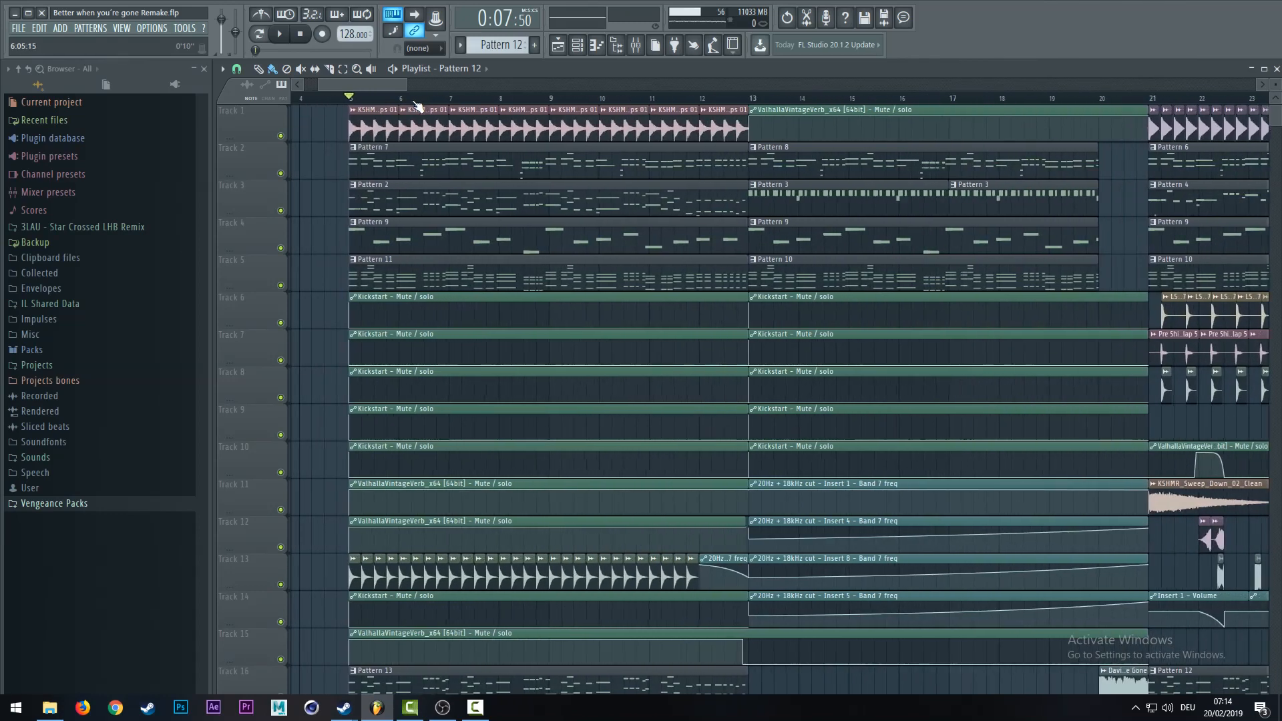
mouse_move(372, 87)
left_mouse_down()
mouse_move(358, 87)
mouse_move(374, 93)
left_mouse_up()
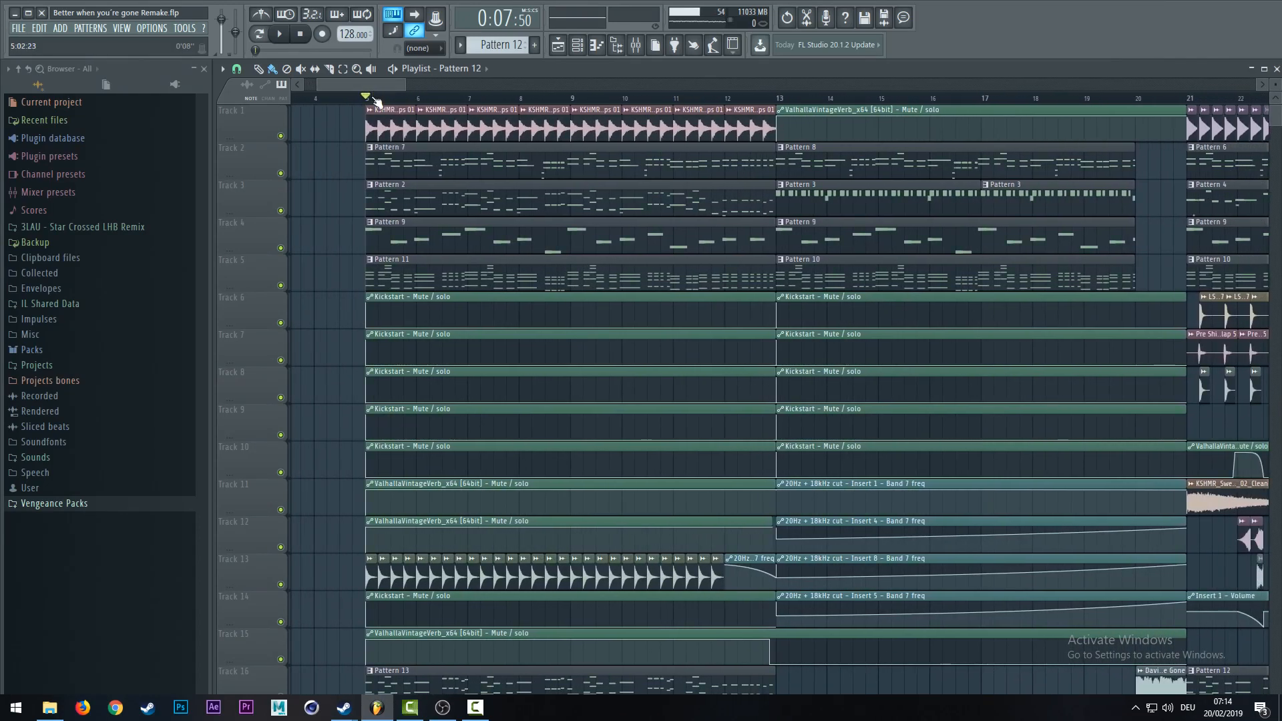
- Play the remake from bar 5 to compare its opening with the original, and stop playback
scroll(373, 94, "down", 3)
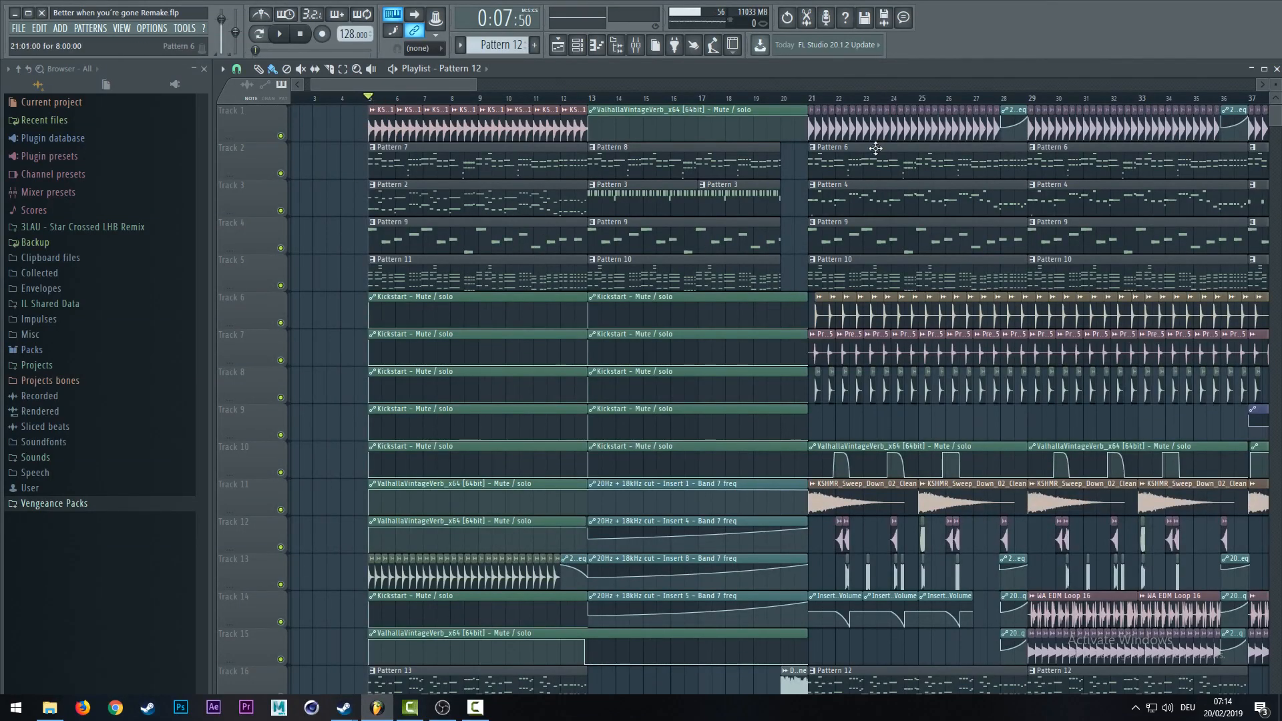
scroll(383, 77, "down", 2)
key("space")
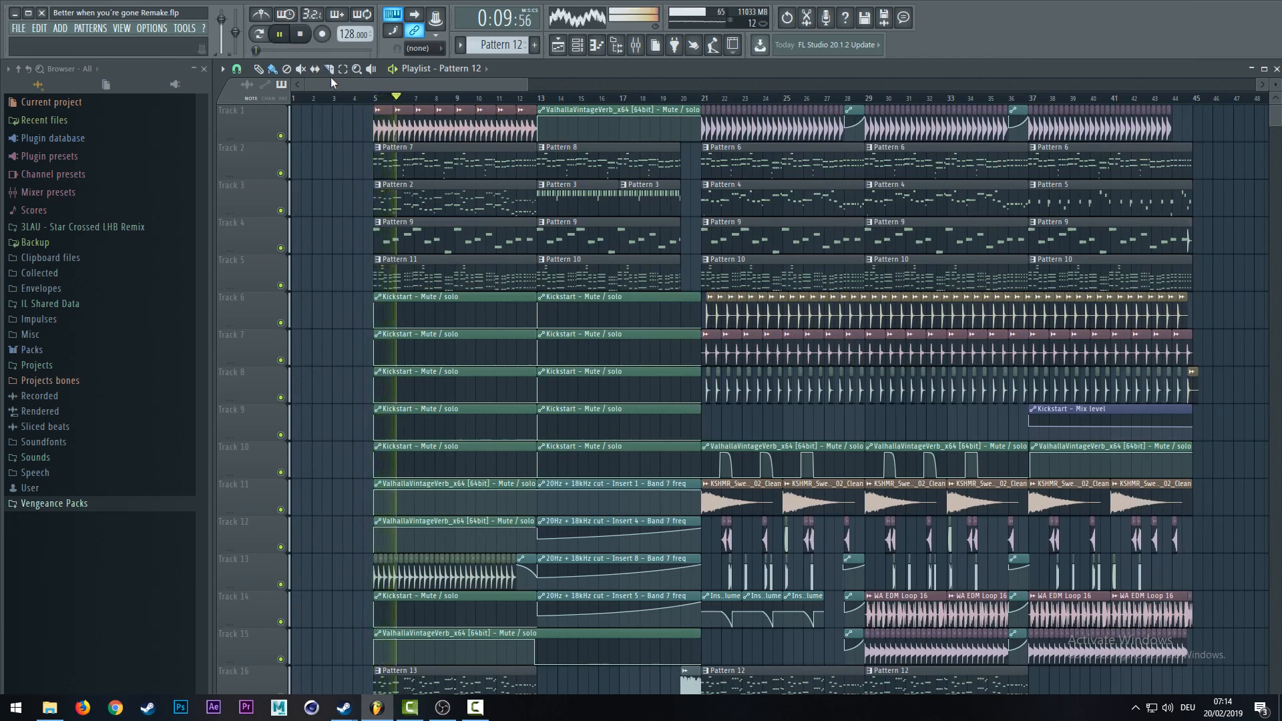
scroll(358, 100, "up", 4)
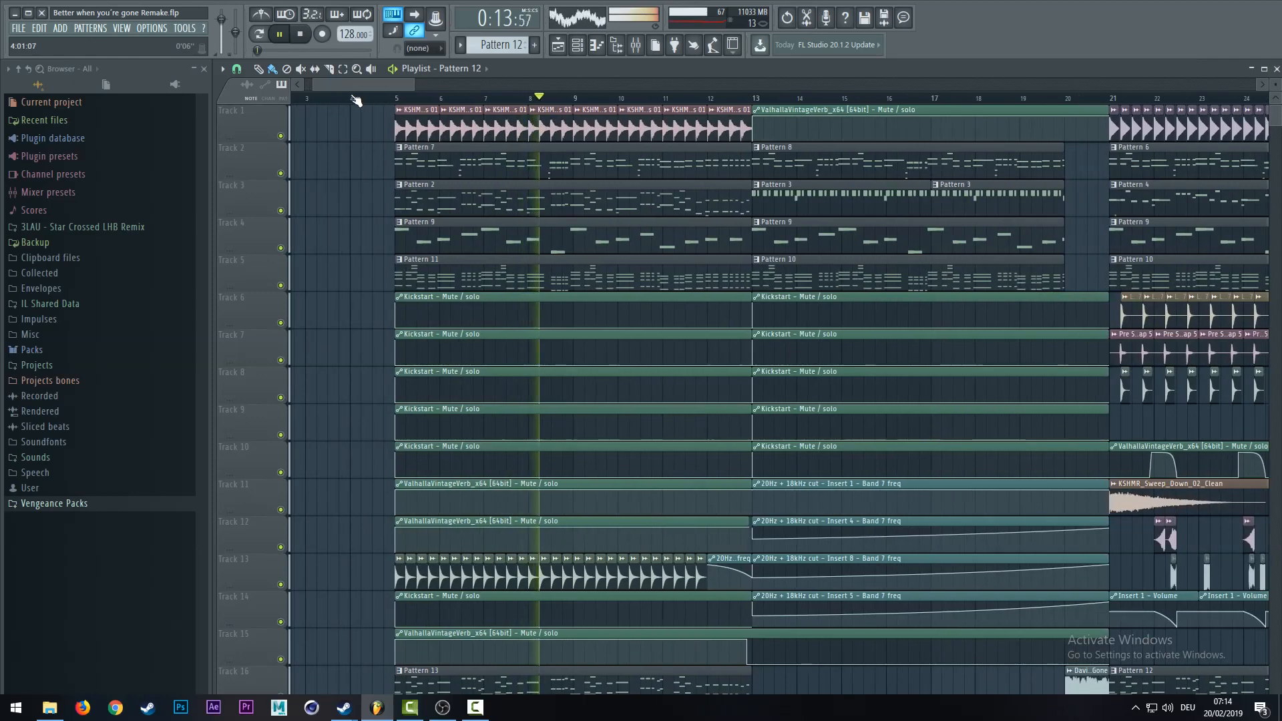
left_click(301, 35)
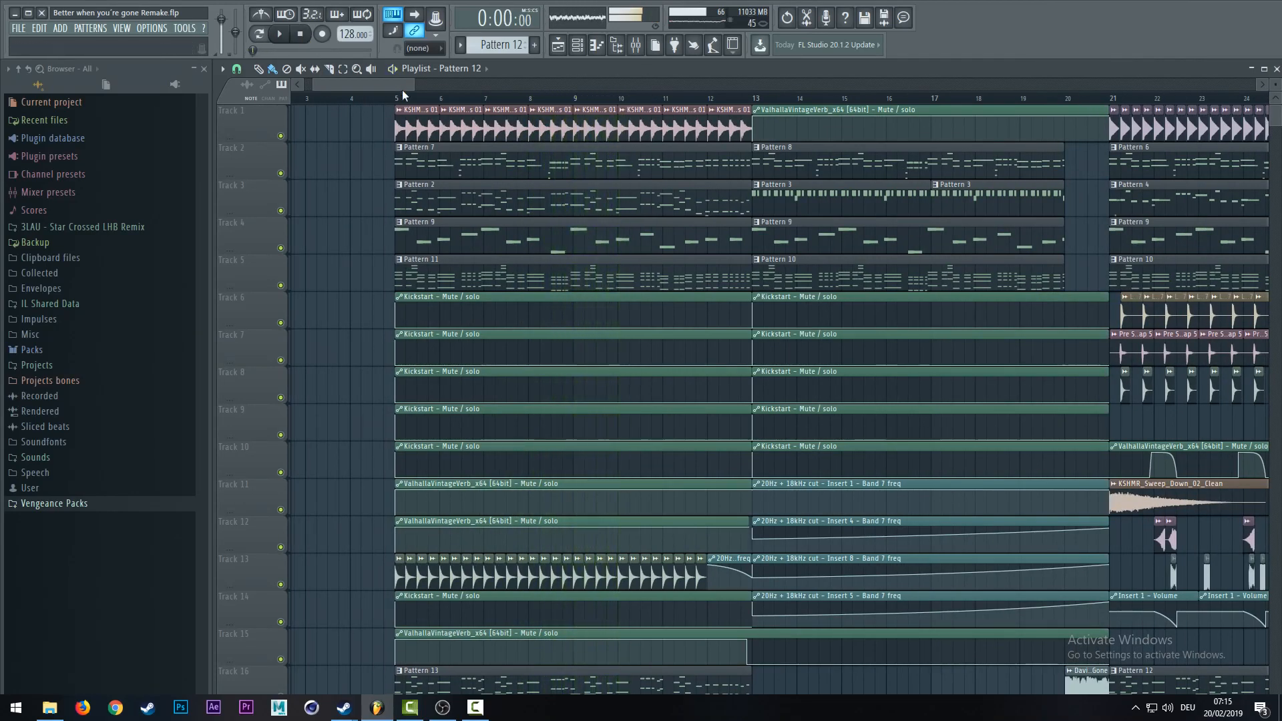
- Place the playhead at the start of the drop at bar 21 and examine its clips around bars 22 to 25
left_click_drag(384, 86, 466, 87)
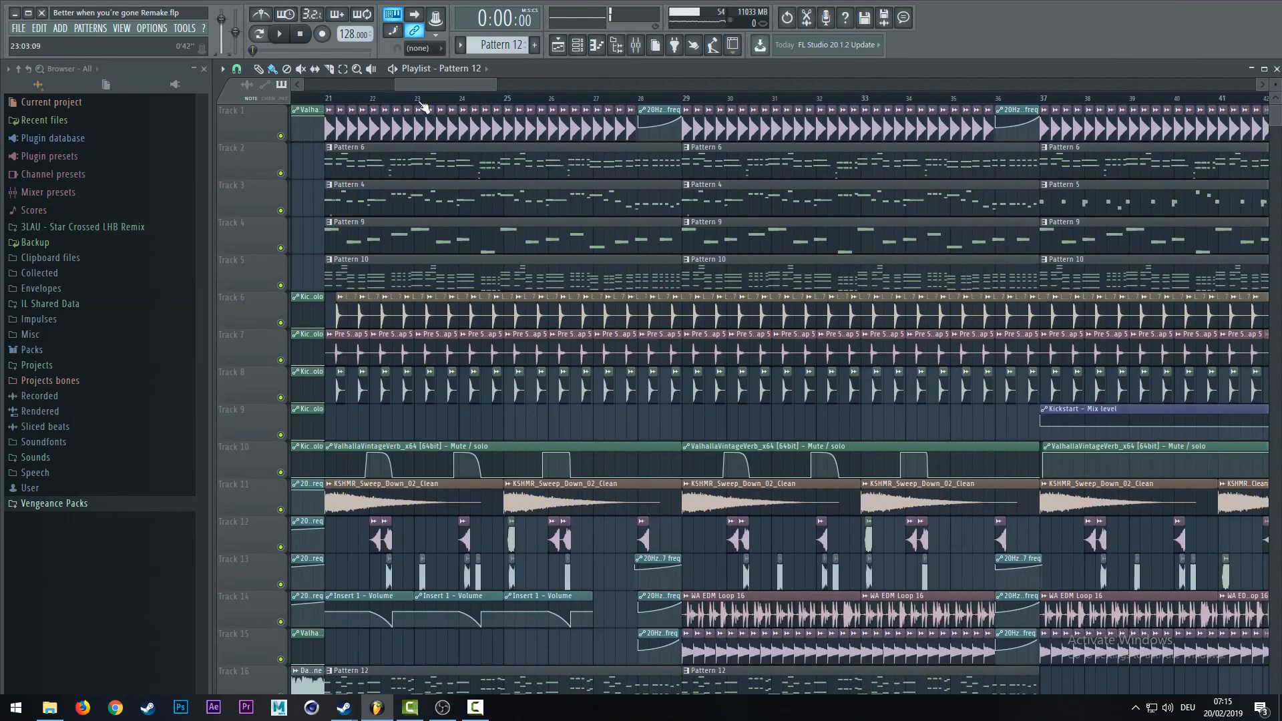
left_click(332, 102)
scroll(354, 103, "up", 2)
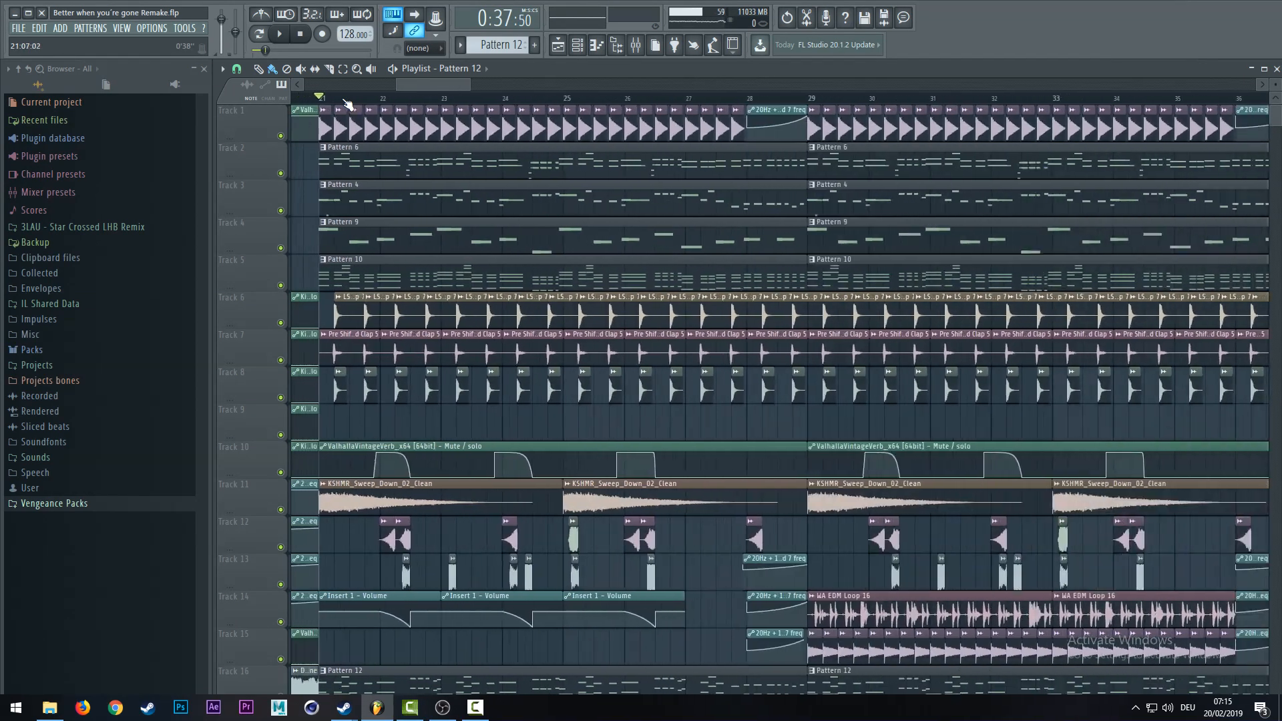
scroll(417, 101, "up", 4)
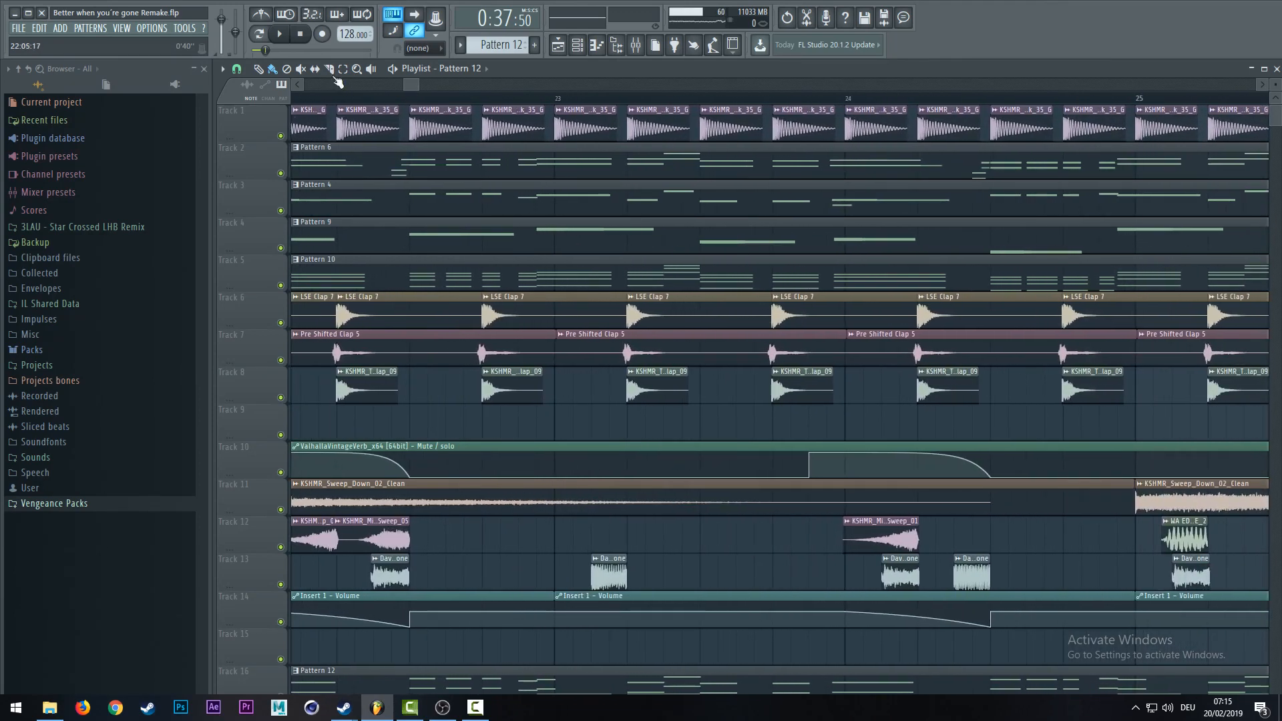
- Play the remake's drop from bar 21 to just before bar 22, and stop playback
key("space")
scroll(416, 97, "down", 2)
scroll(401, 85, "left", 2)
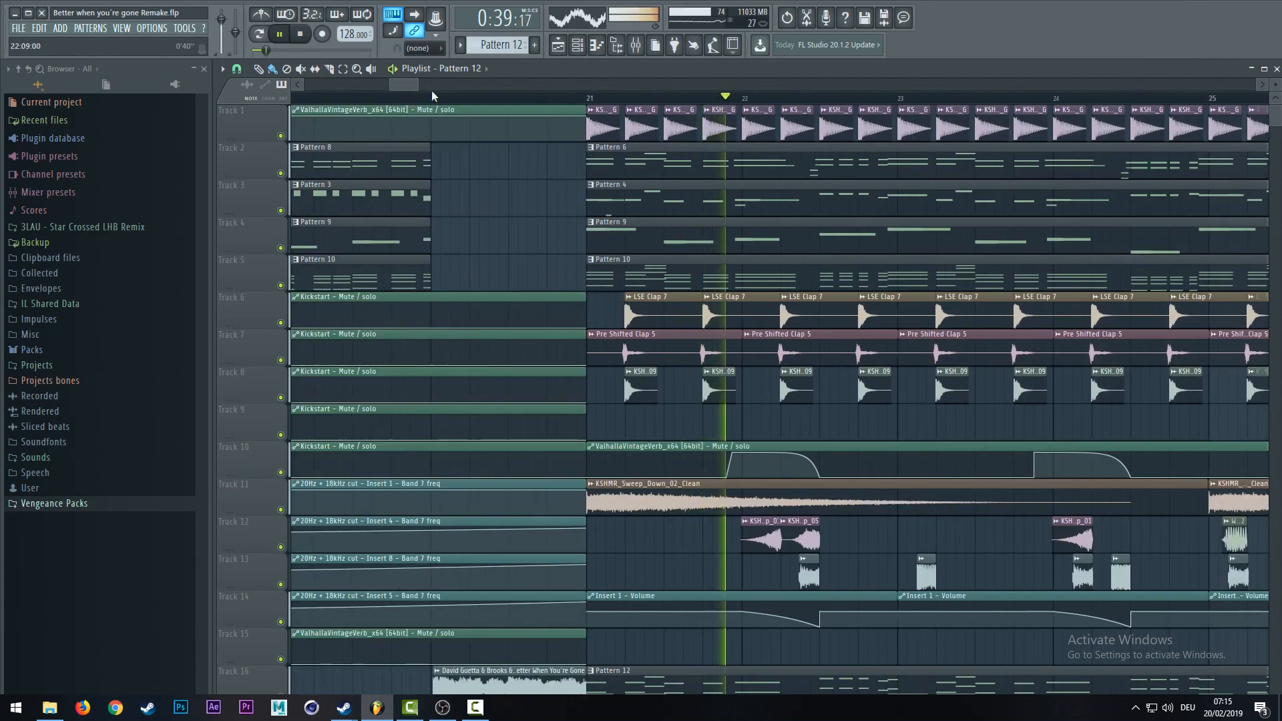
key("space")
- Mark a short playlist time selection at the end of bar 21, ending at bar 22
scroll(713, 103, "up", 5)
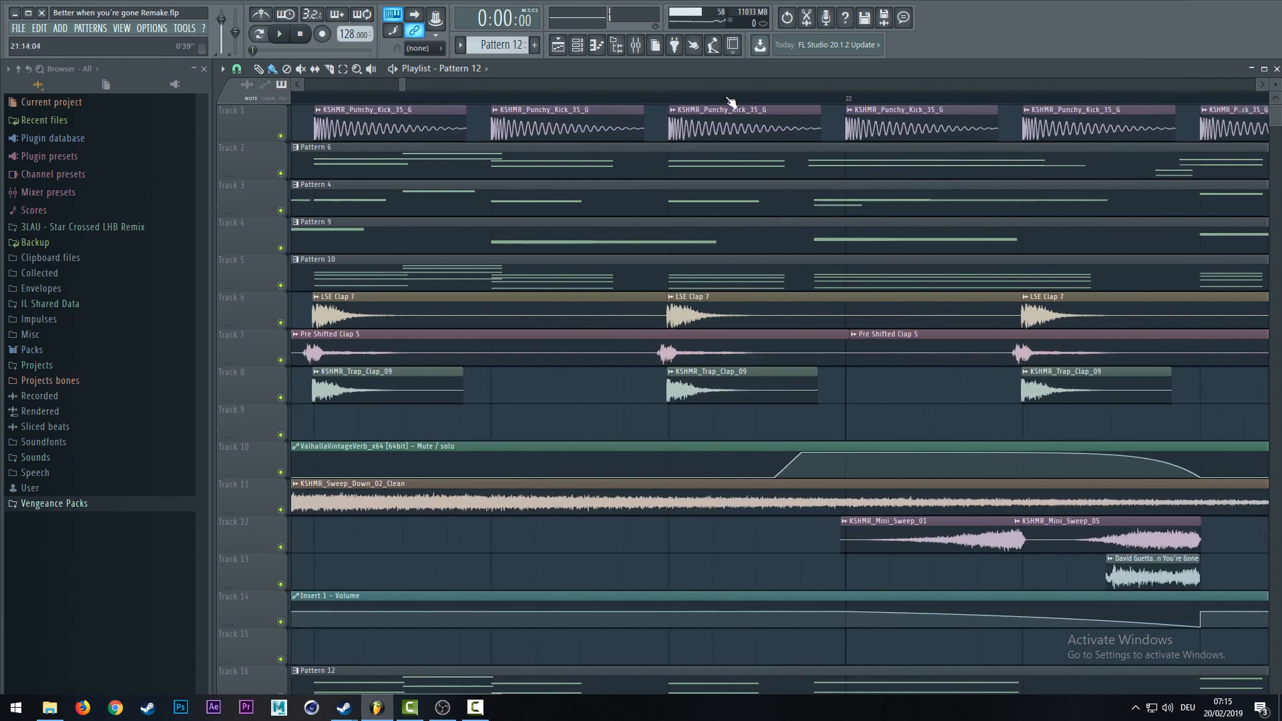
scroll(839, 100, "up", 3)
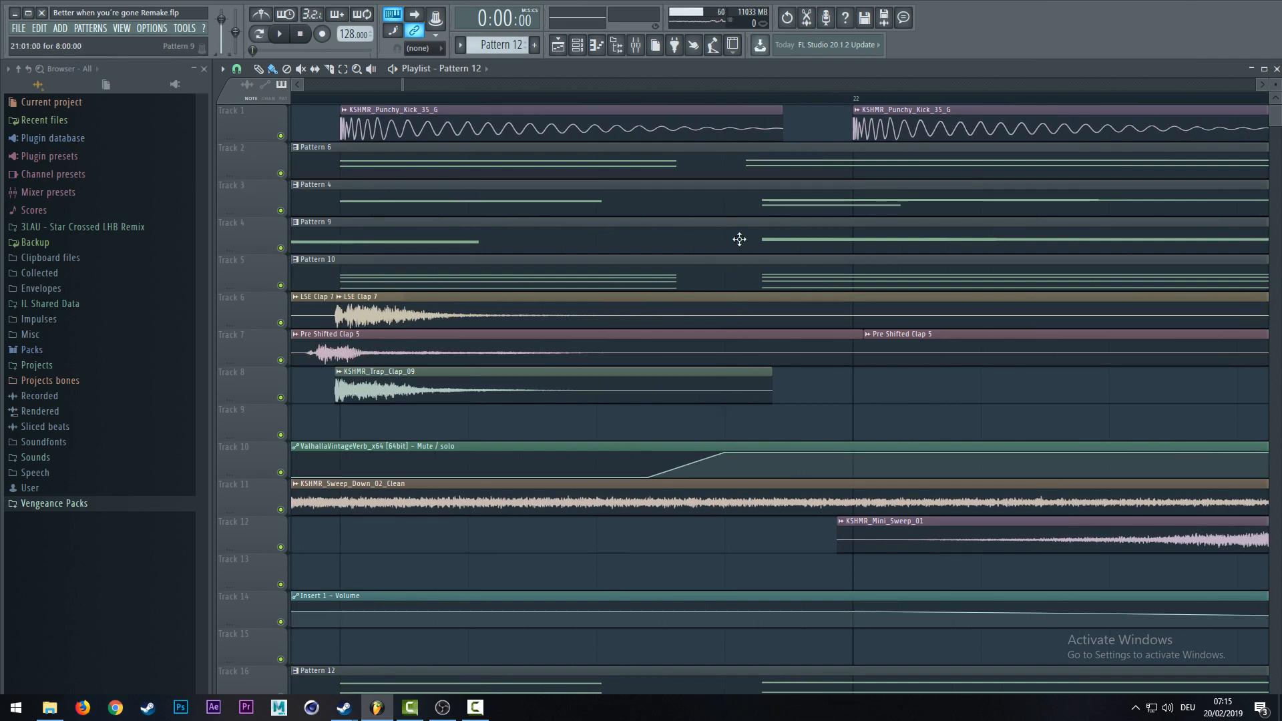
left_click(747, 99)
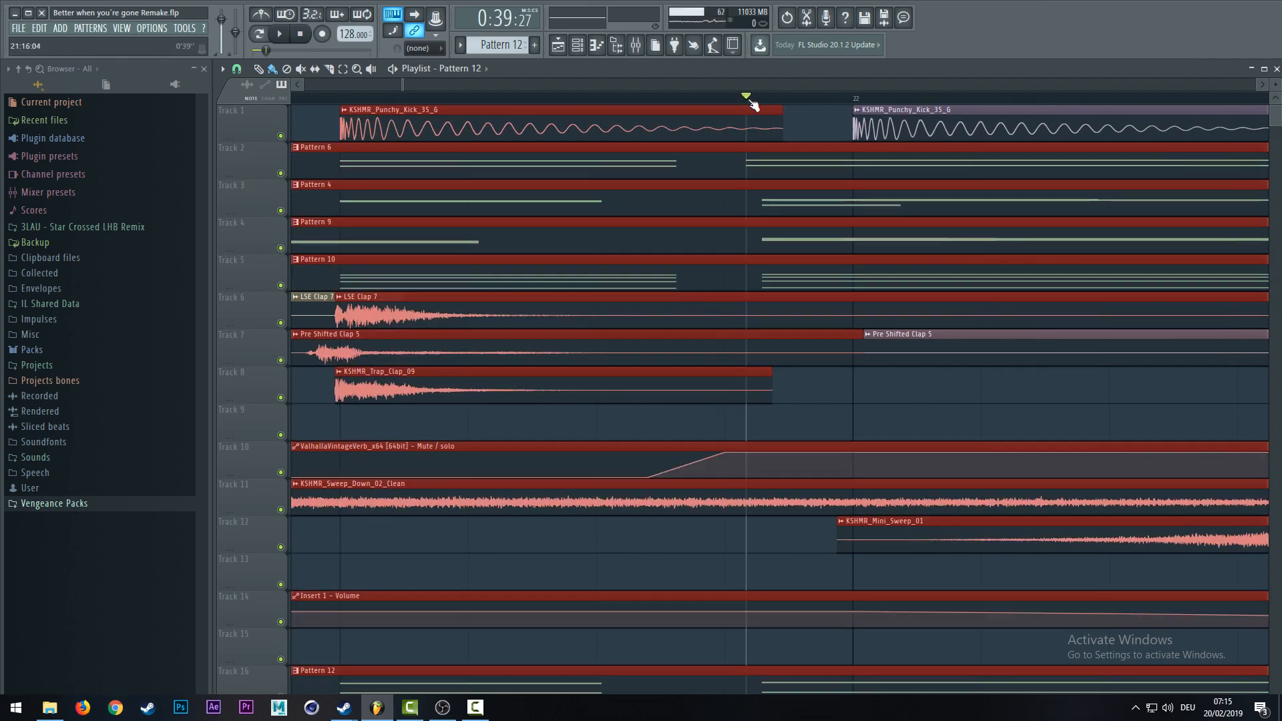
left_click_drag(794, 102, 844, 103)
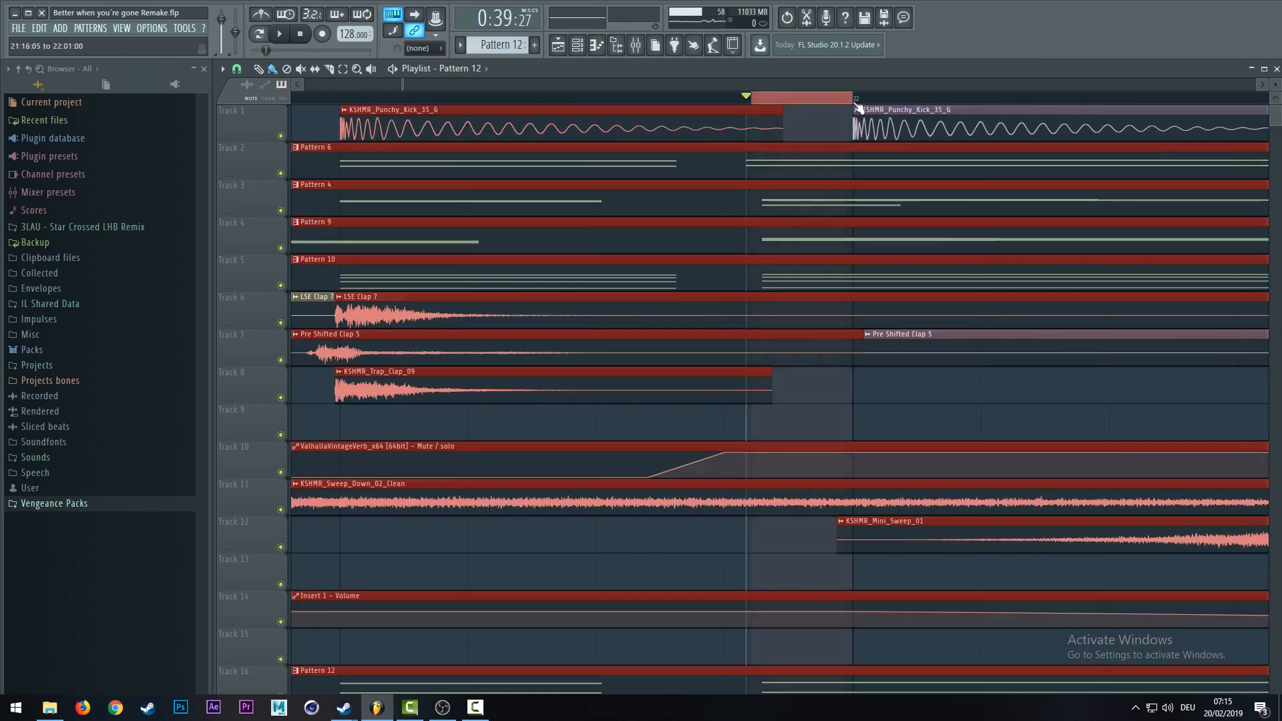
left_click(760, 102)
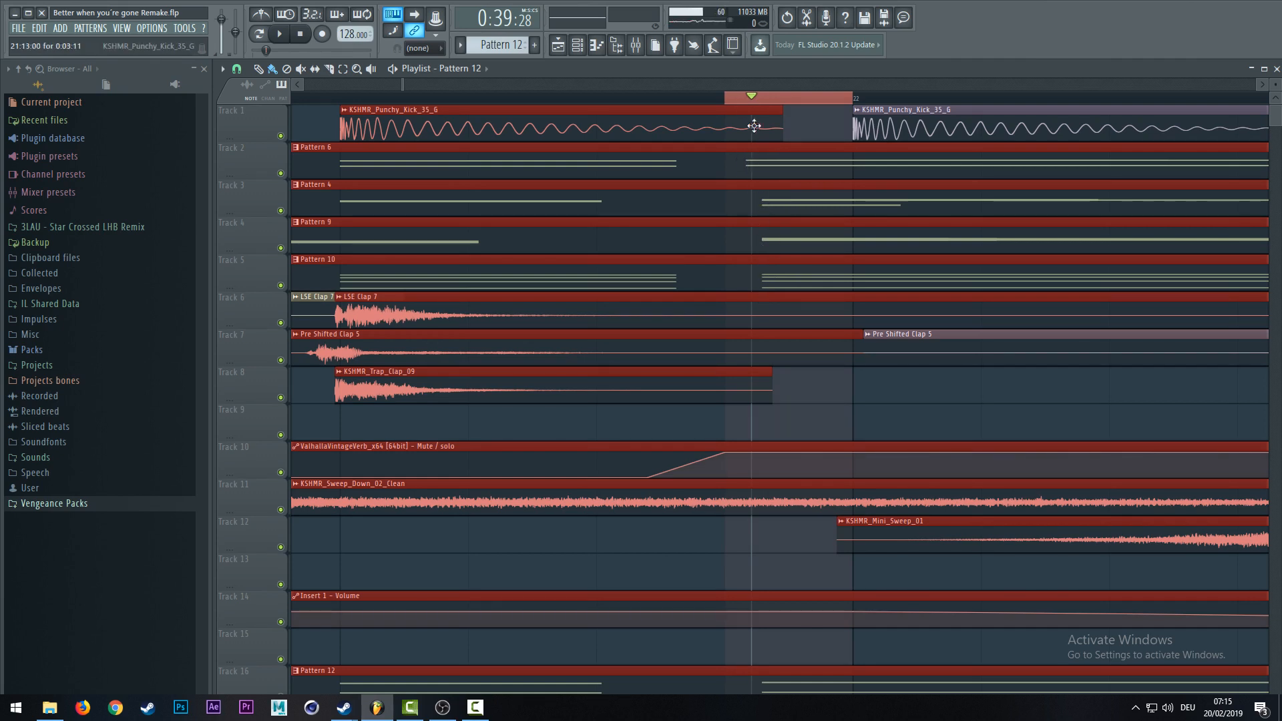
- Clear the time selection, place the playhead just before bar 22, play the transition into bar 23, and stop playback
left_click(727, 99)
scroll(730, 101, "down", 5)
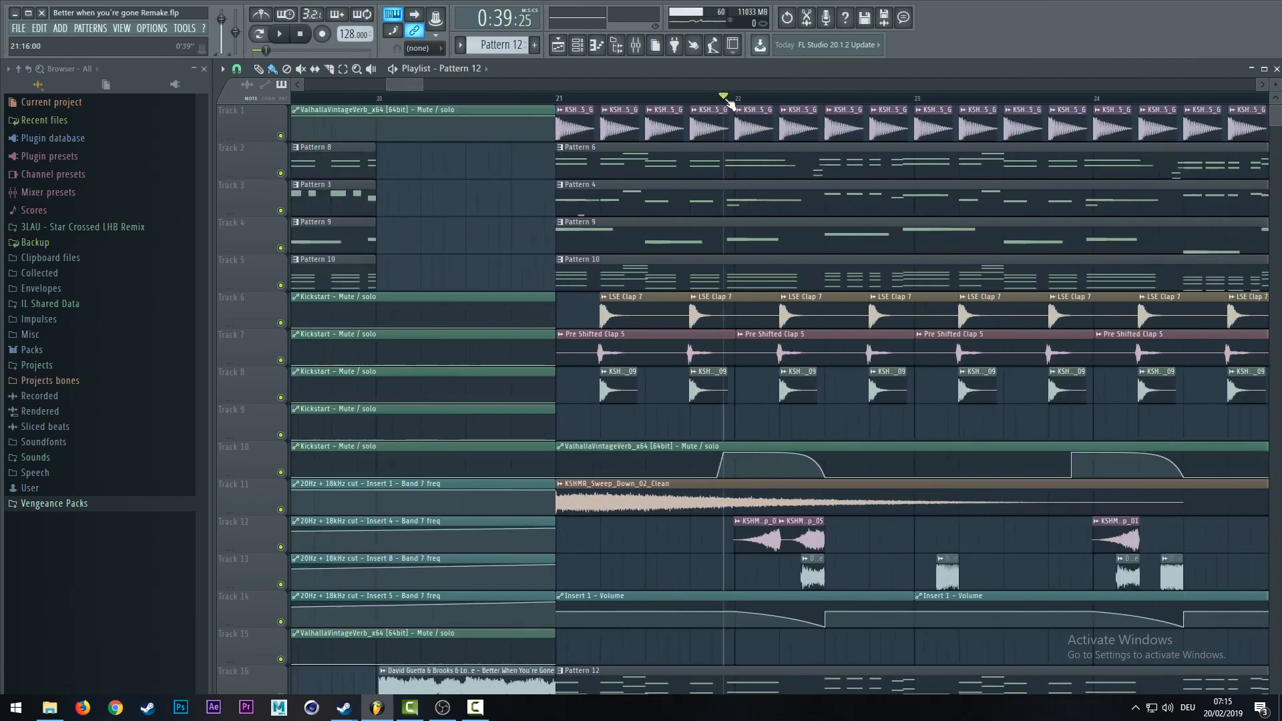
scroll(729, 100, "up", 5)
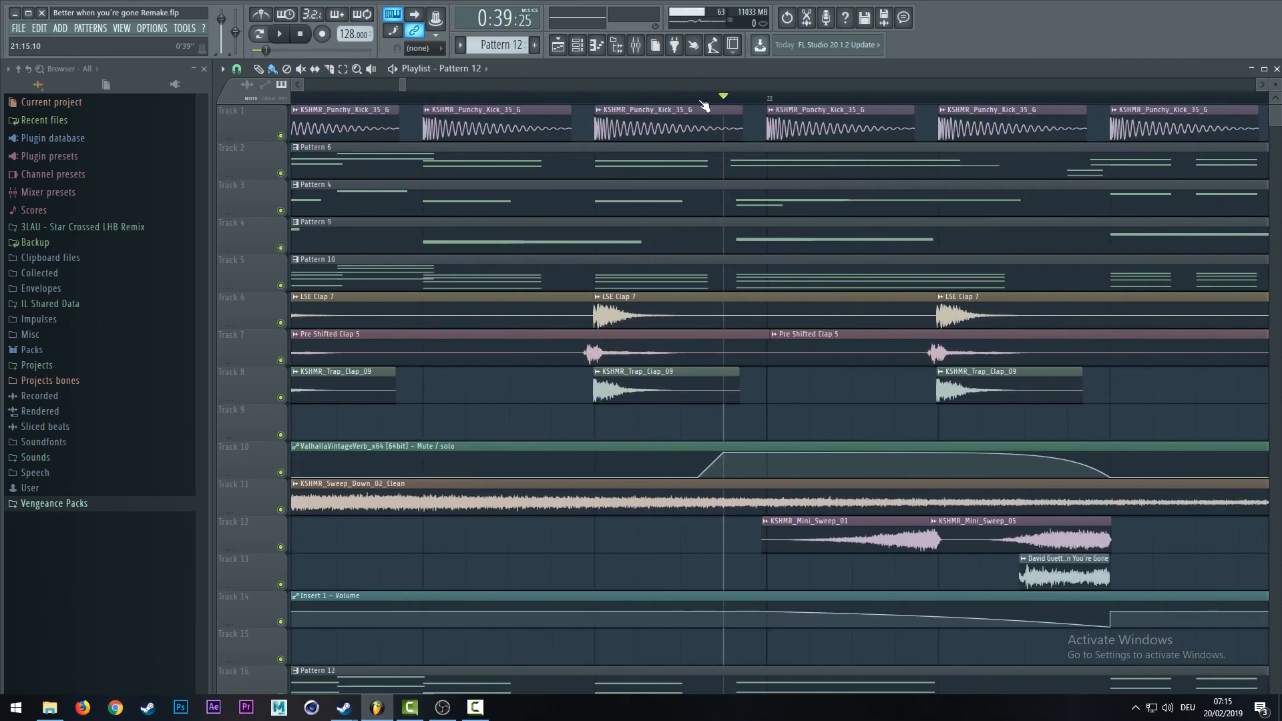
key("space")
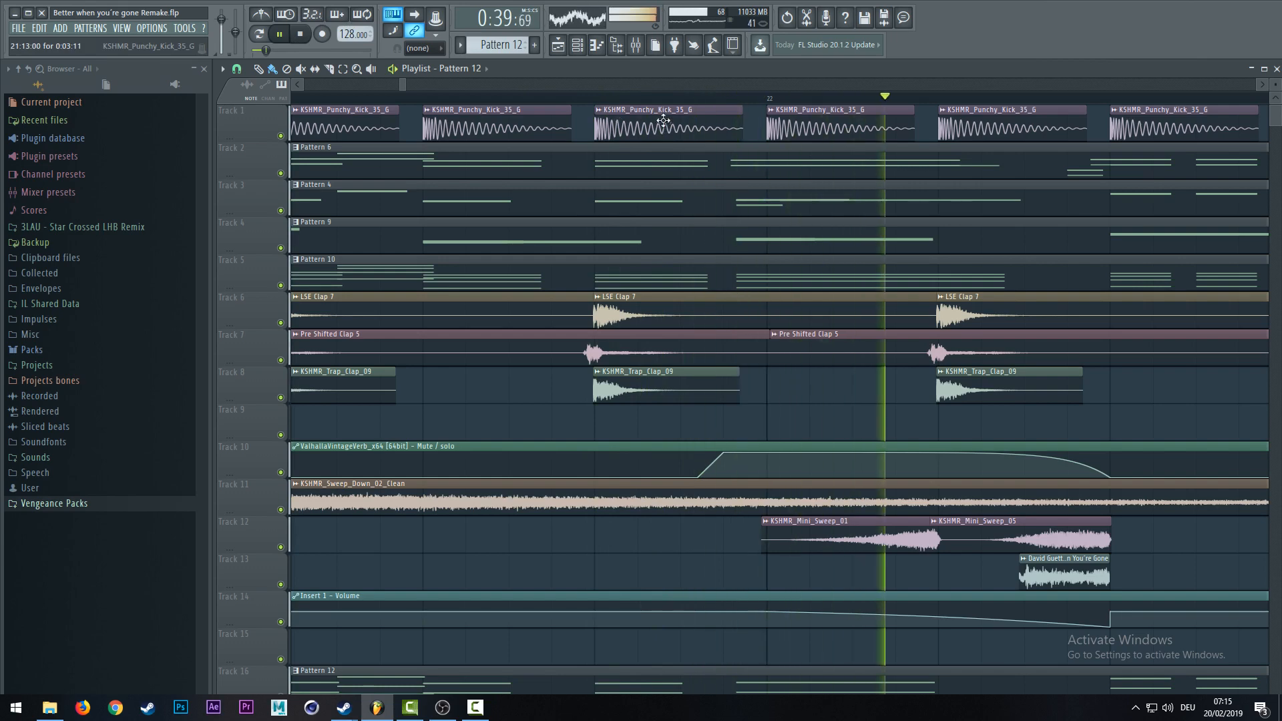
scroll(651, 102, "down", 3)
scroll(810, 94, "down", 3)
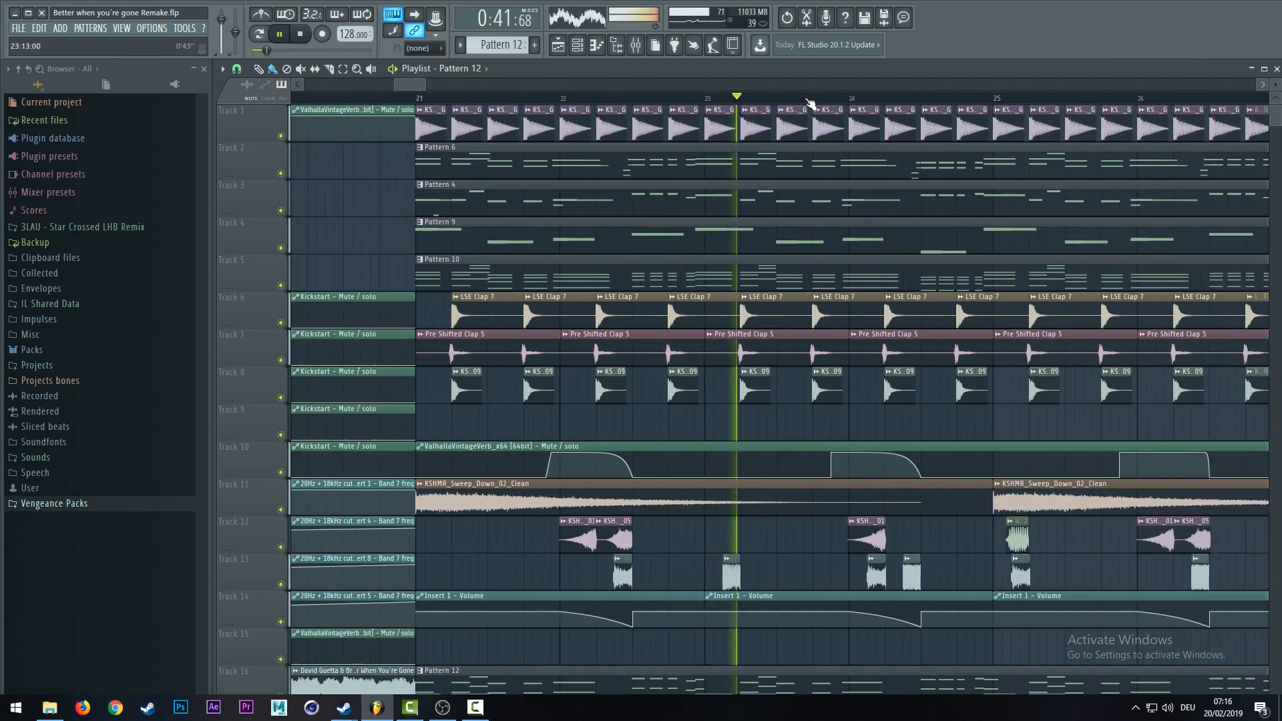
scroll(810, 93, "right", 2)
key("space")
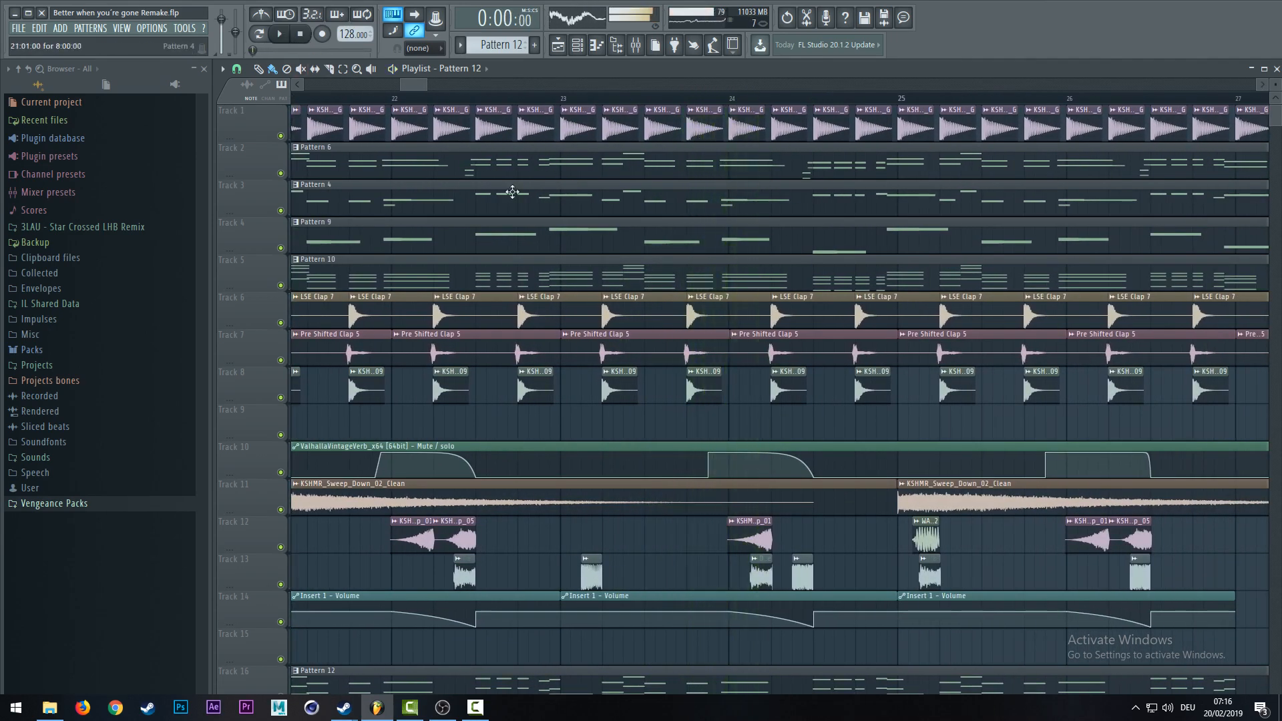
- Examine the Wobble one shot E_5 channel of Pattern 4, viewing its sampler settings and its piano roll notes
key("F6")
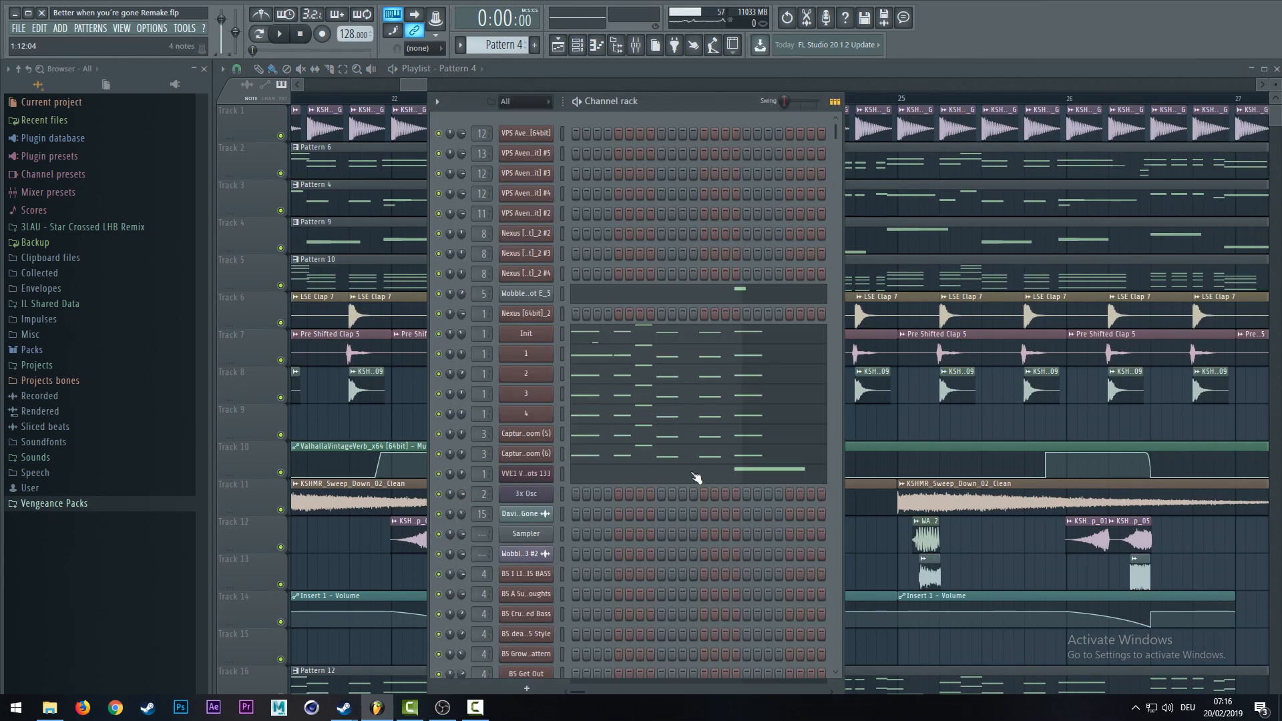
left_click(524, 294)
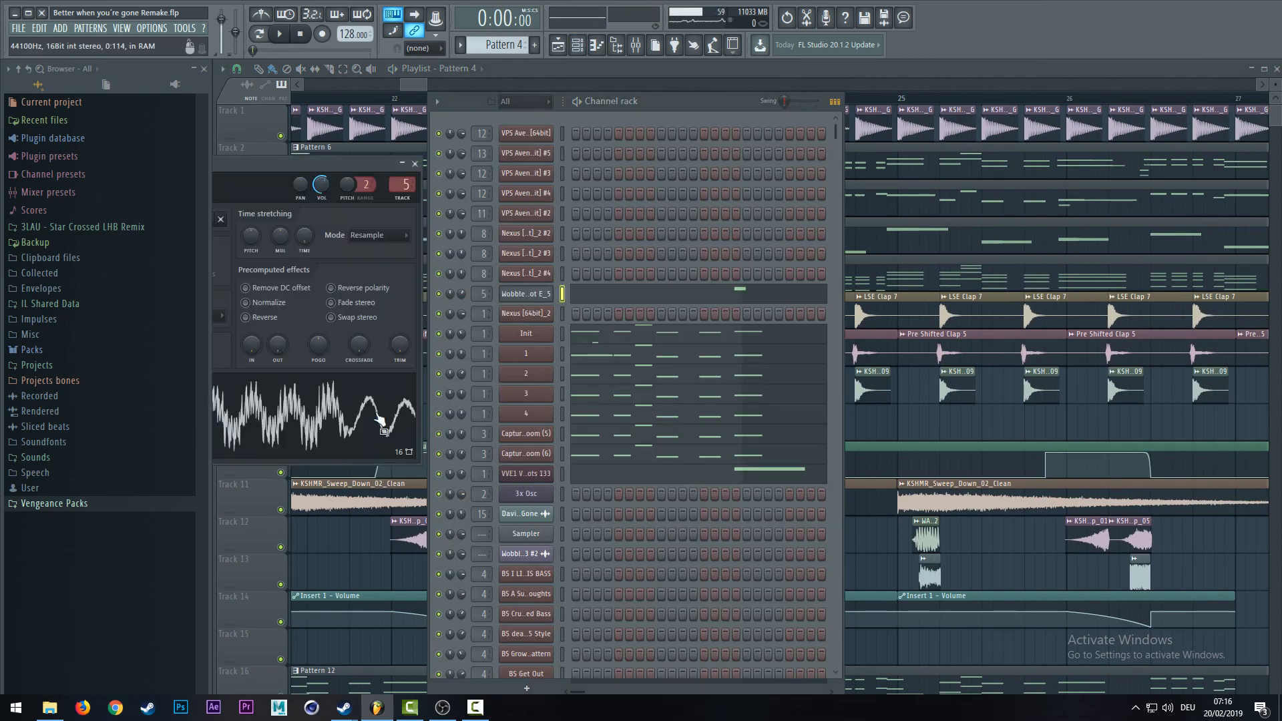
left_click(415, 167)
left_click(737, 288)
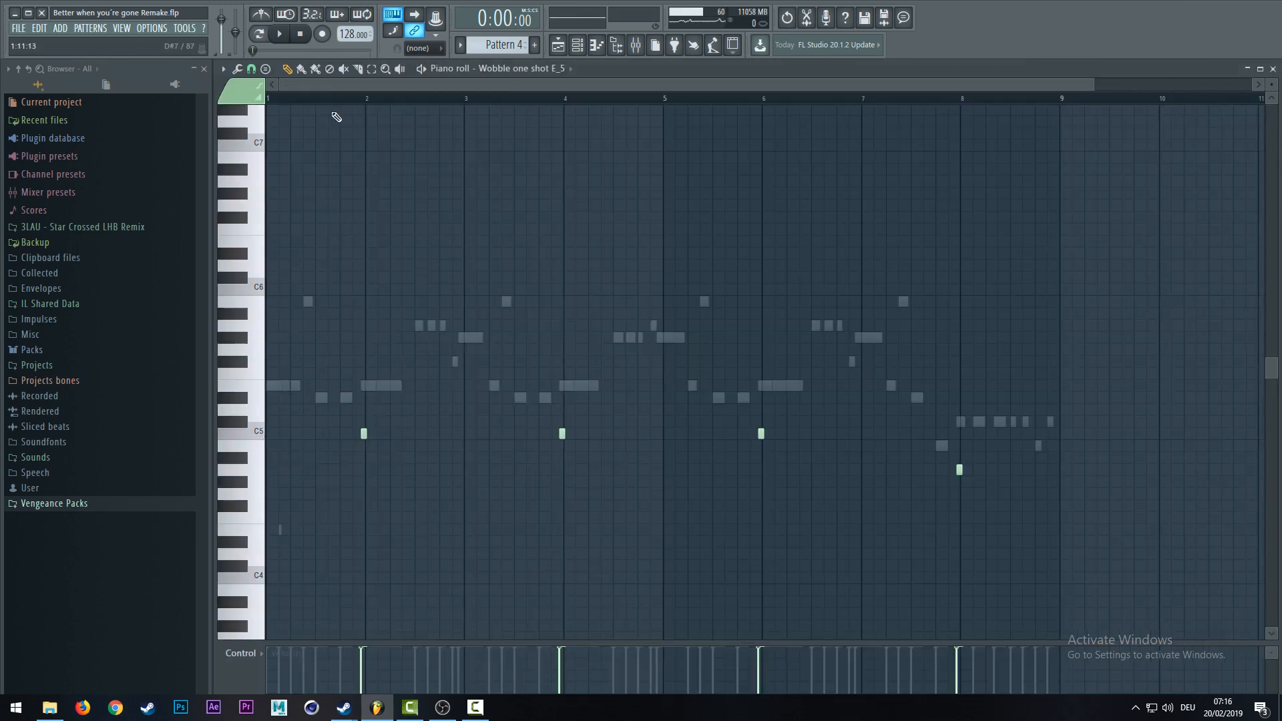
scroll(337, 117, "up", 4, "ctrl")
left_click(1271, 69)
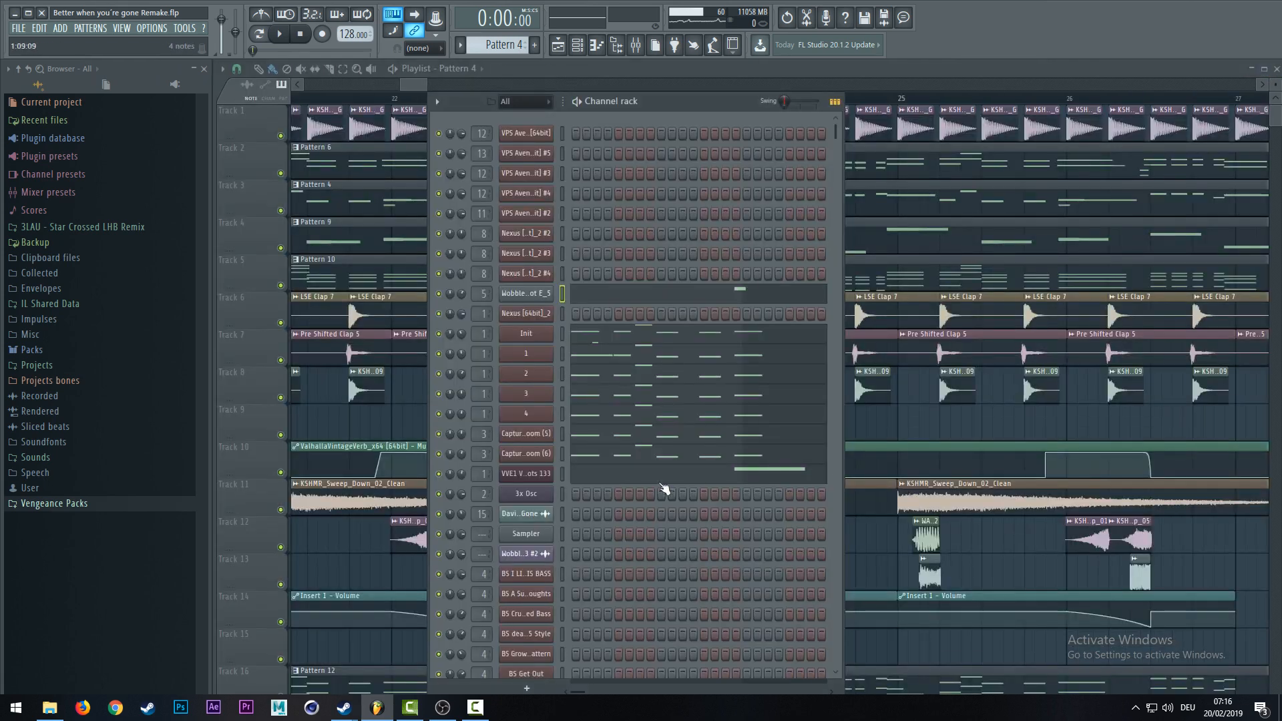
- View the VVE1 Vocal Oneshots 133 notes in Pattern 4 and audition the sample at E5
left_click(588, 478)
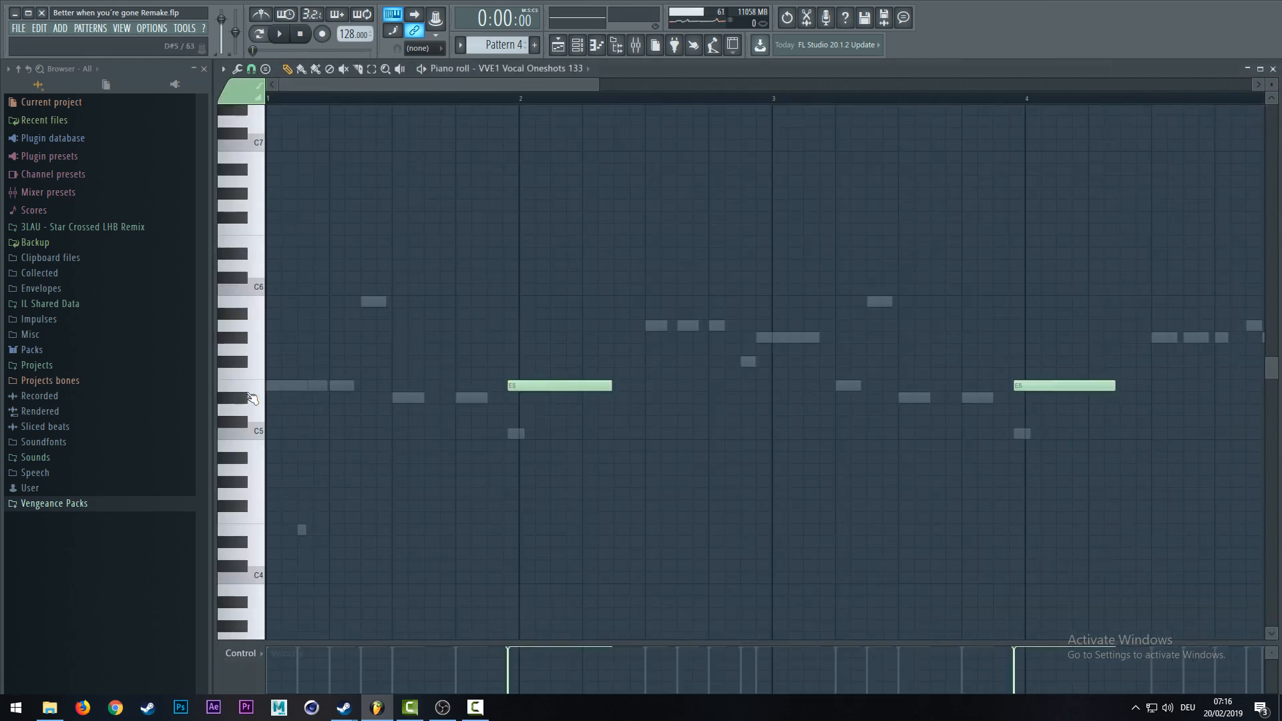
left_click(253, 397)
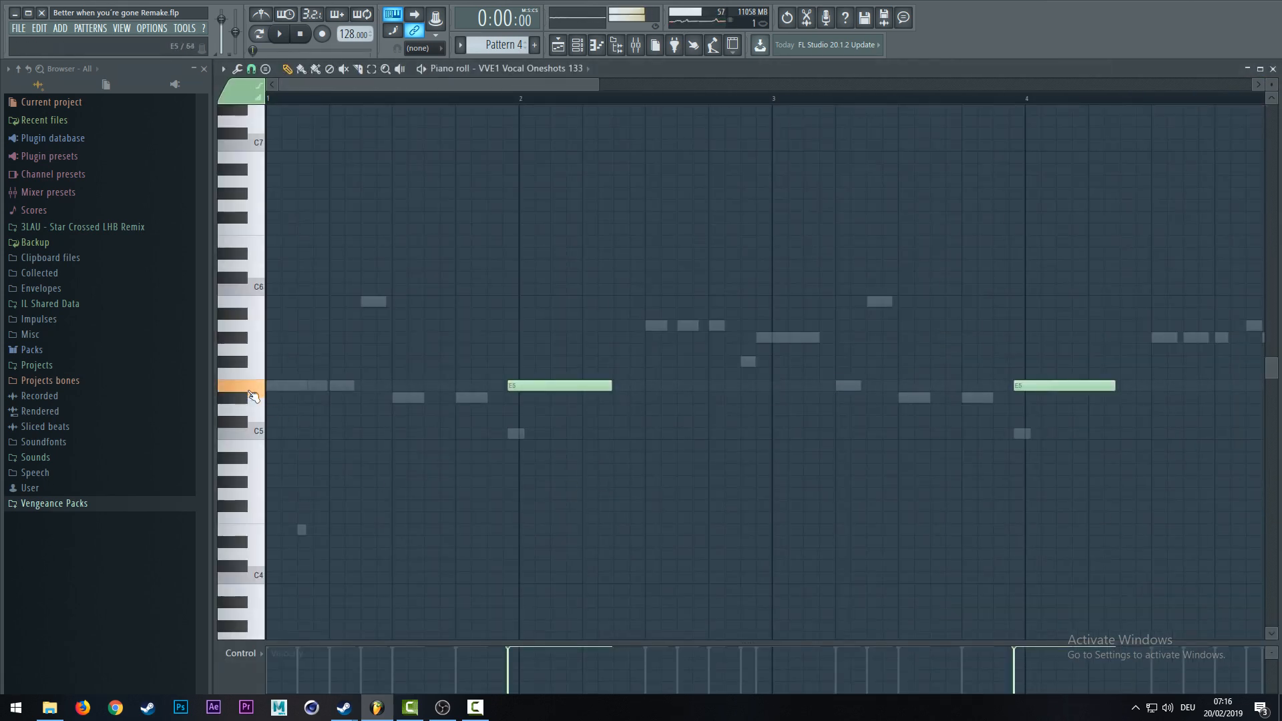
left_click(1272, 69)
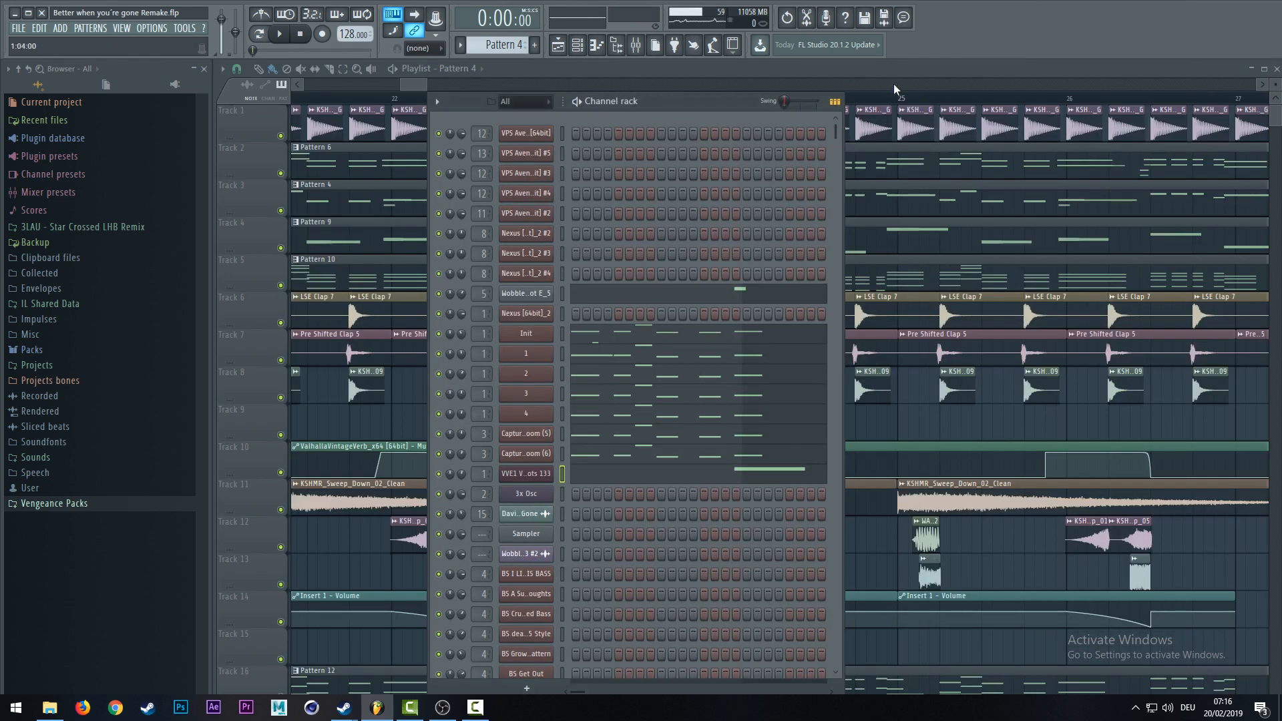
- Return to the playlist, place the playhead at bar 21, and play the drop while following its clips past bar 24
left_click(418, 80)
scroll(425, 98, "down", 5)
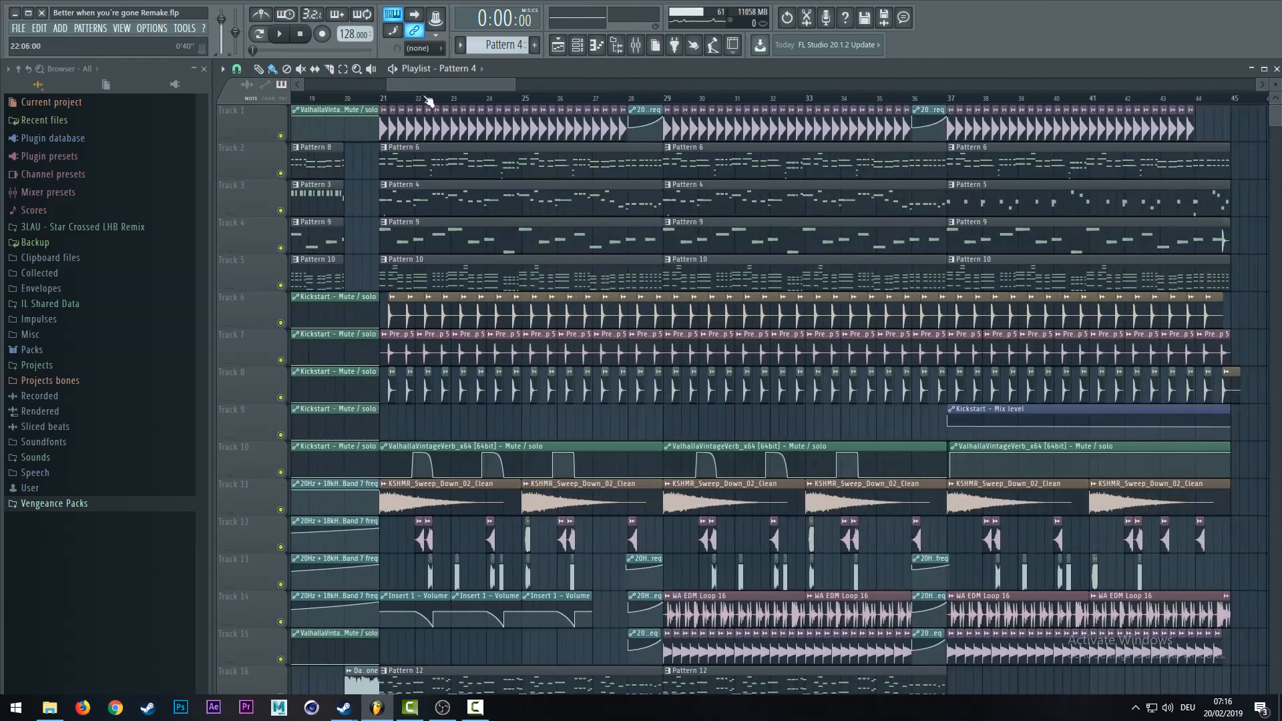
left_click(380, 98)
left_click(280, 34)
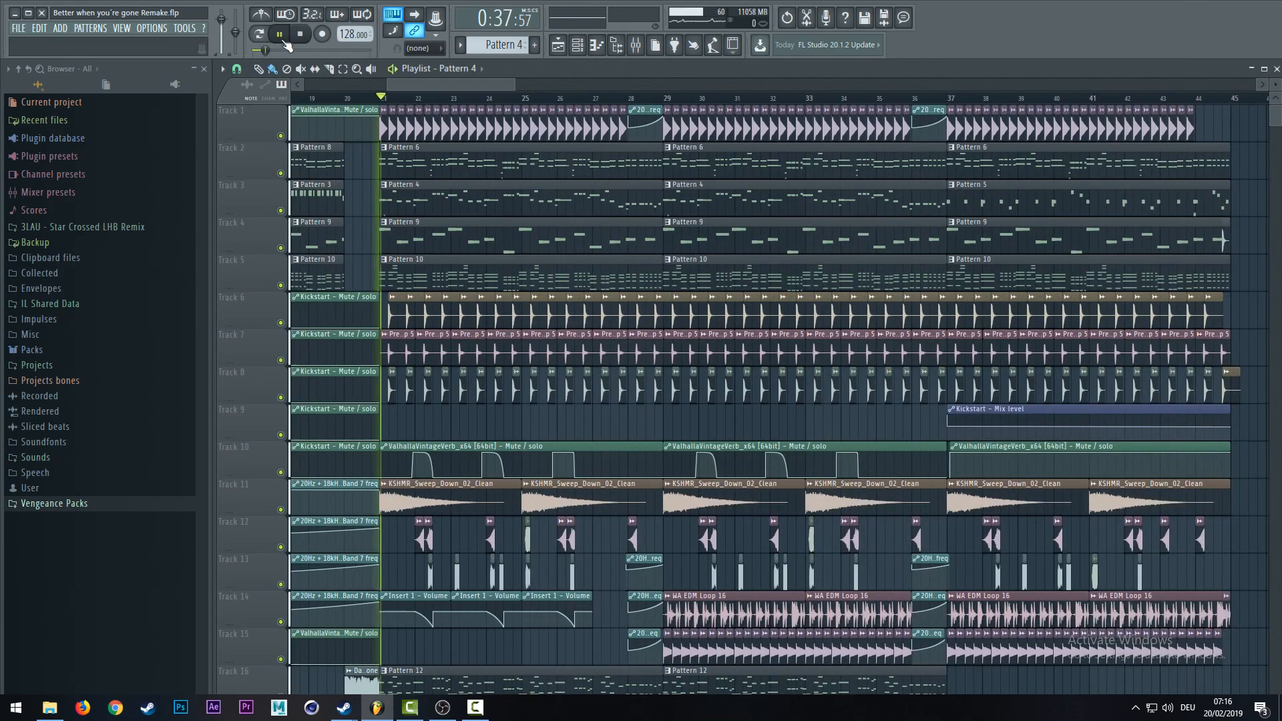
scroll(389, 101, "up", 5)
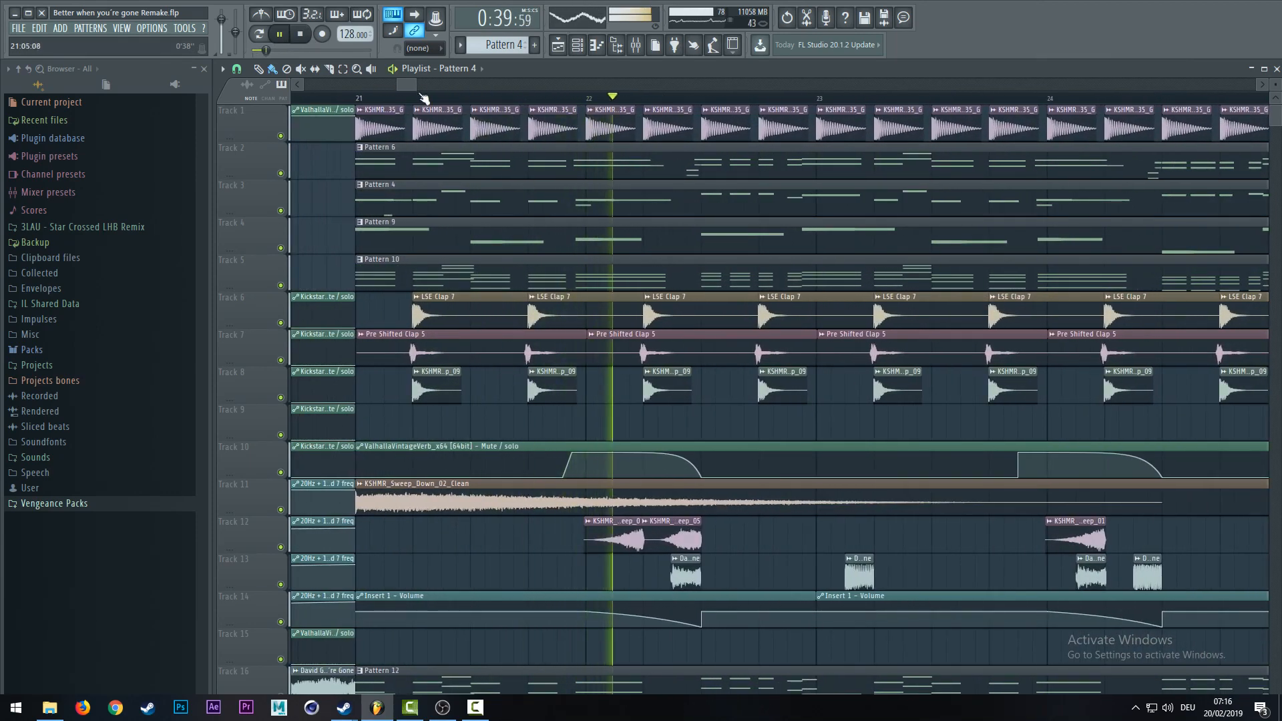
left_click_drag(406, 85, 420, 87)
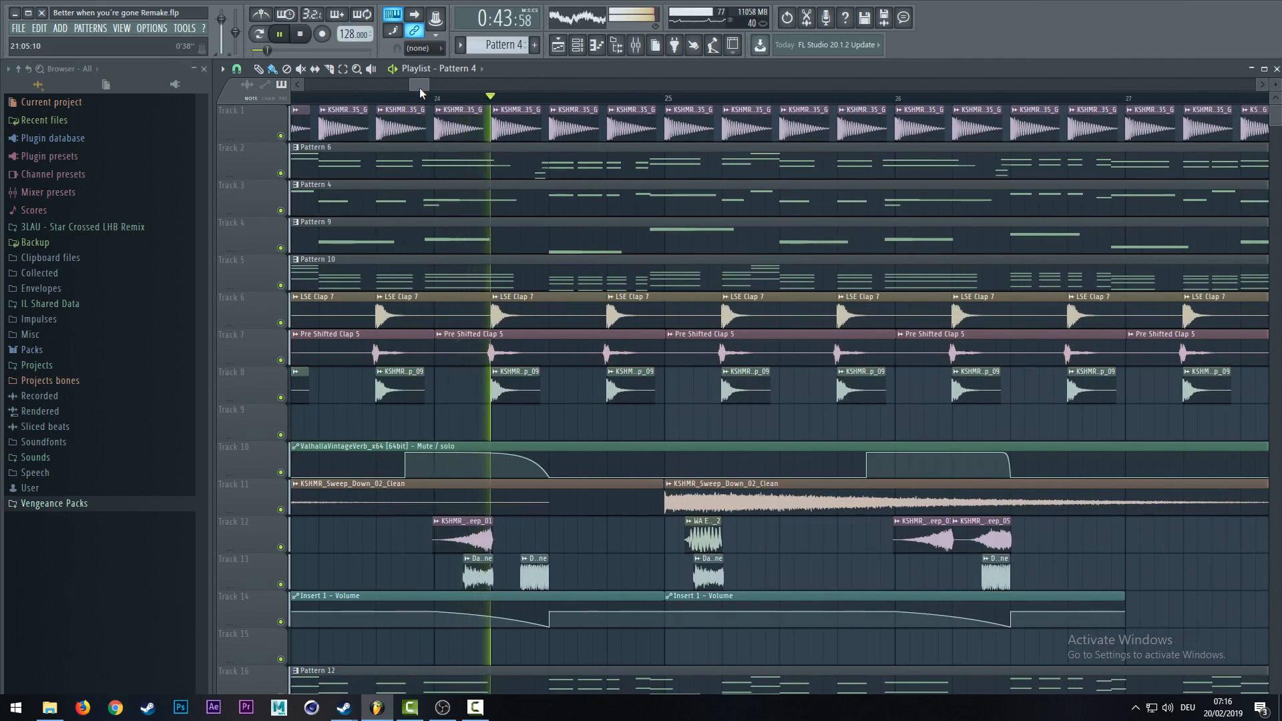
- Jump playback back to the drop's opening around bar 21, and stop playback
scroll(446, 106, "down", 3)
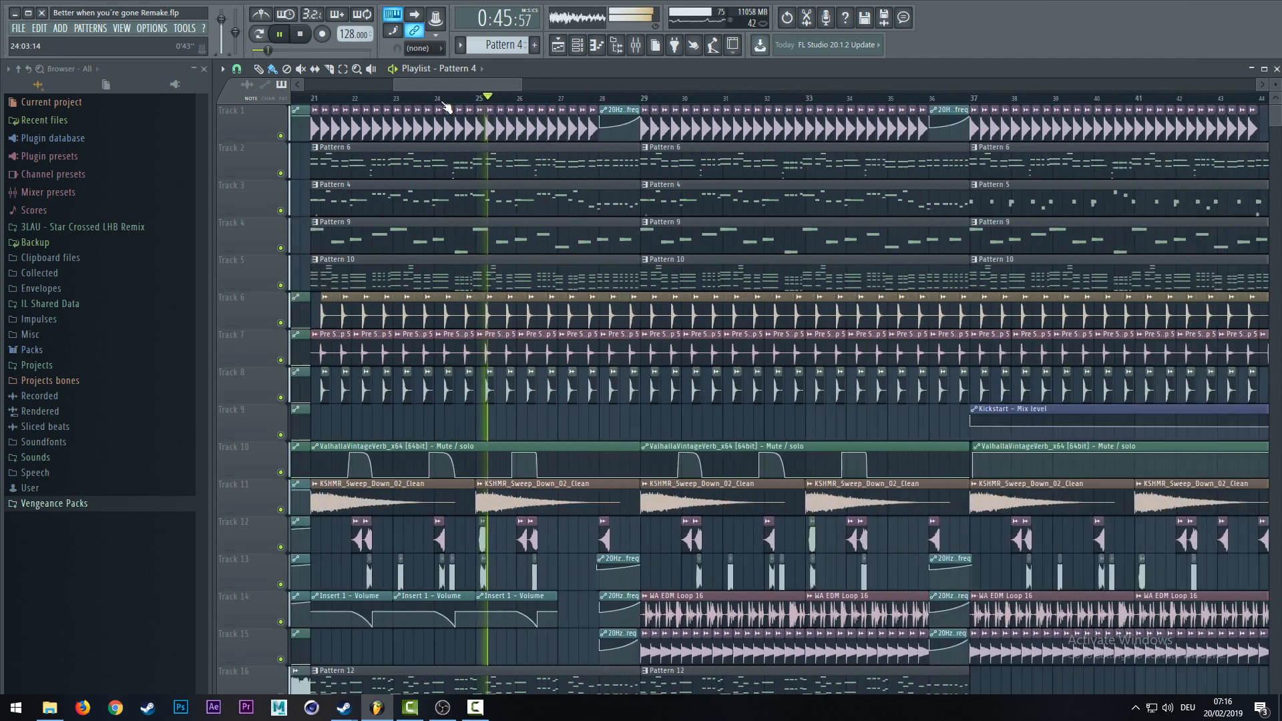
scroll(444, 104, "down", 6)
scroll(447, 104, "up", 2)
left_click(446, 102)
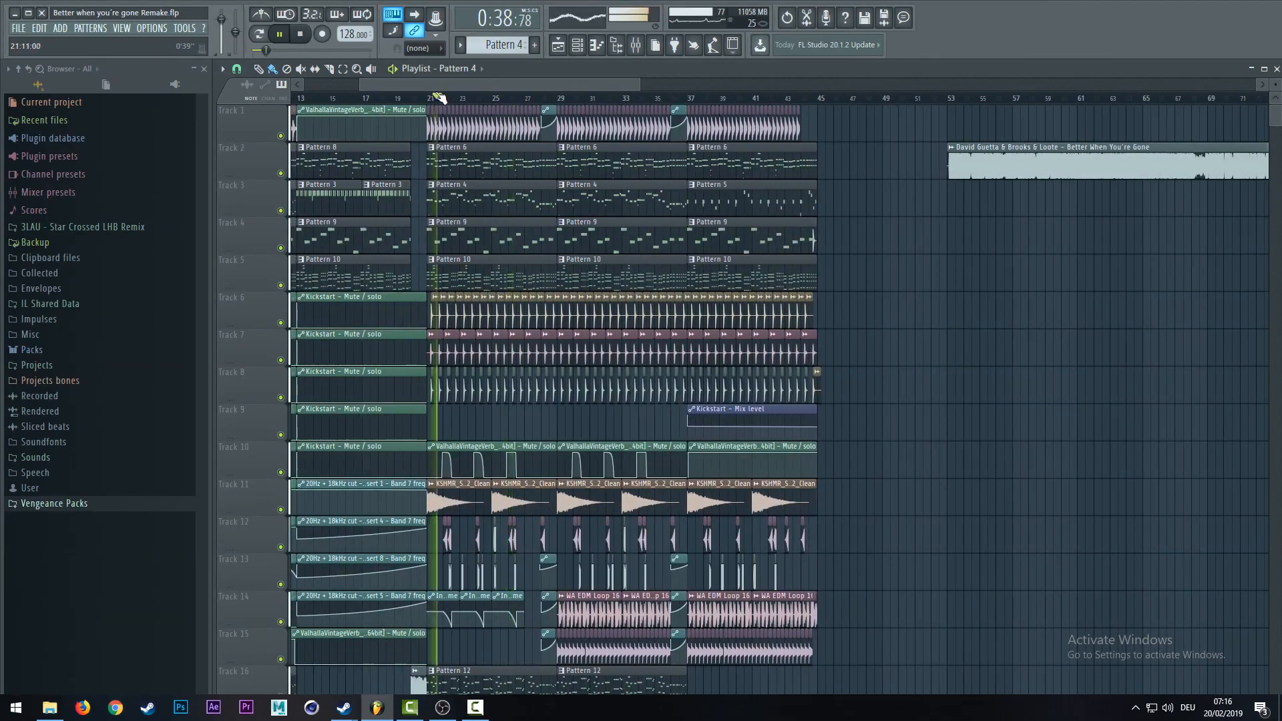
key("space")
- Examine the remake's full arrangement in the playlist from bar 5 to bar 45
scroll(434, 98, "down", 2)
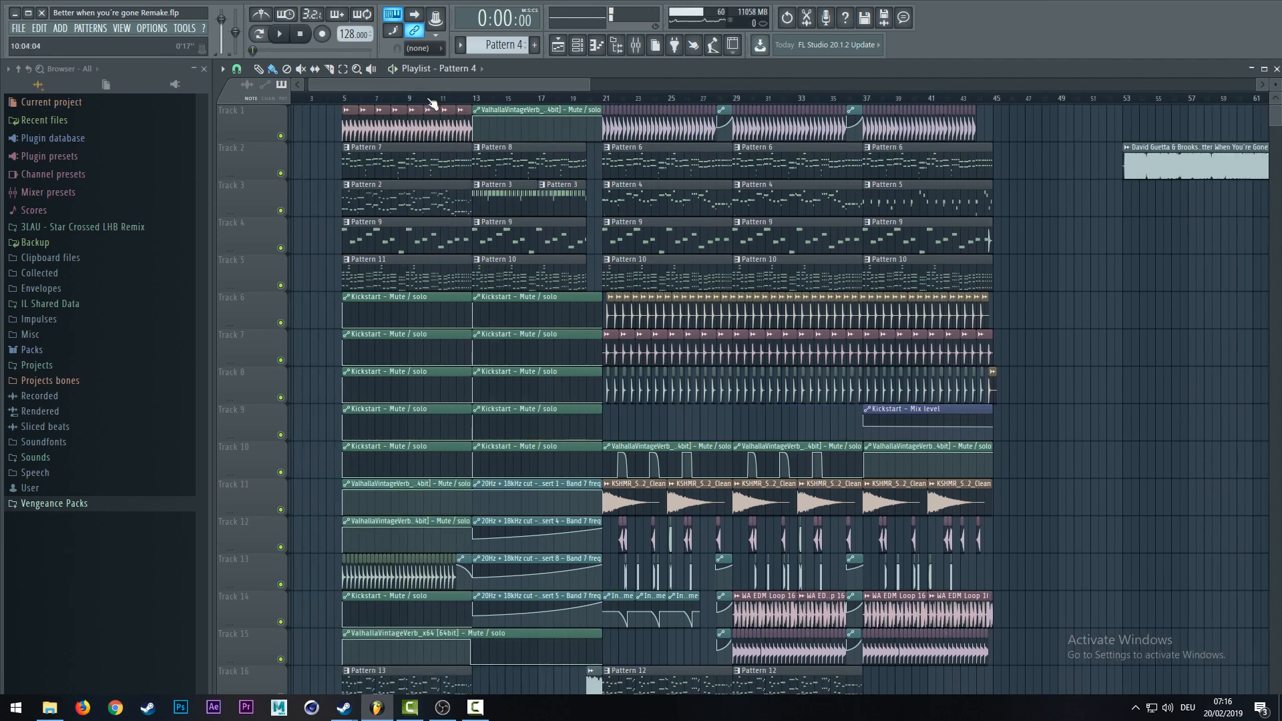
scroll(408, 98, "down", 3)
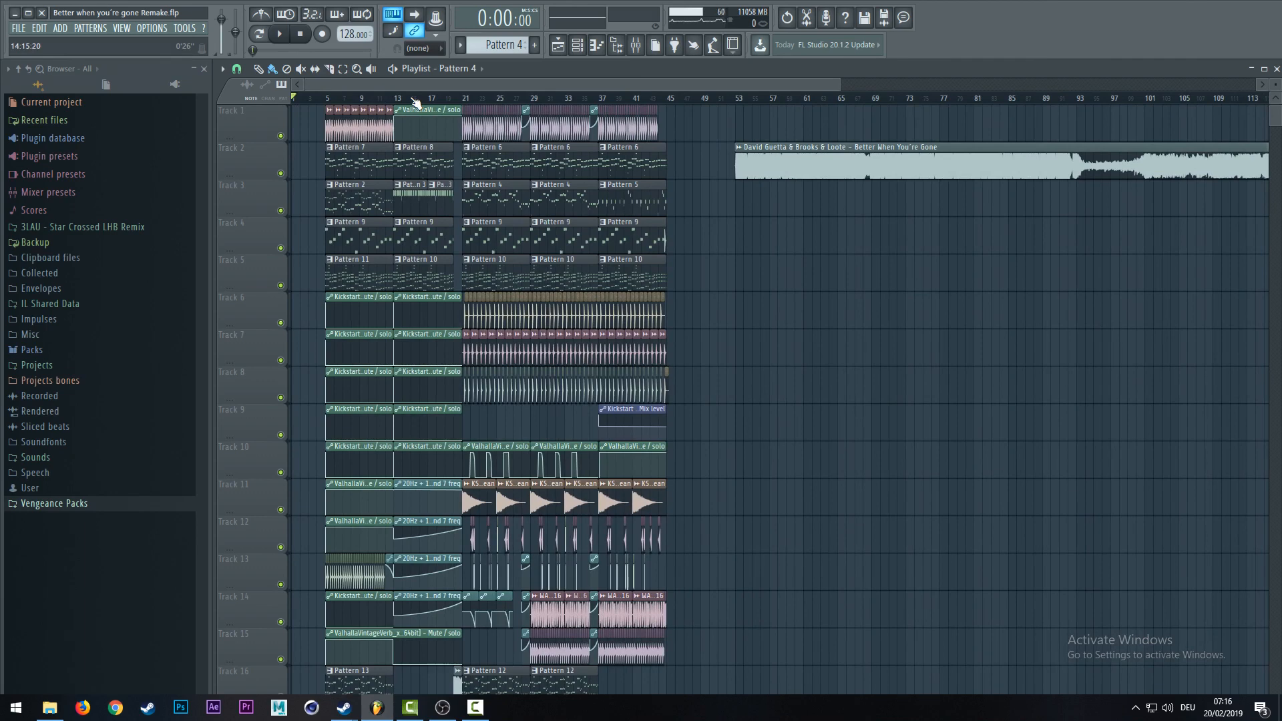
scroll(415, 100, "up", 5)
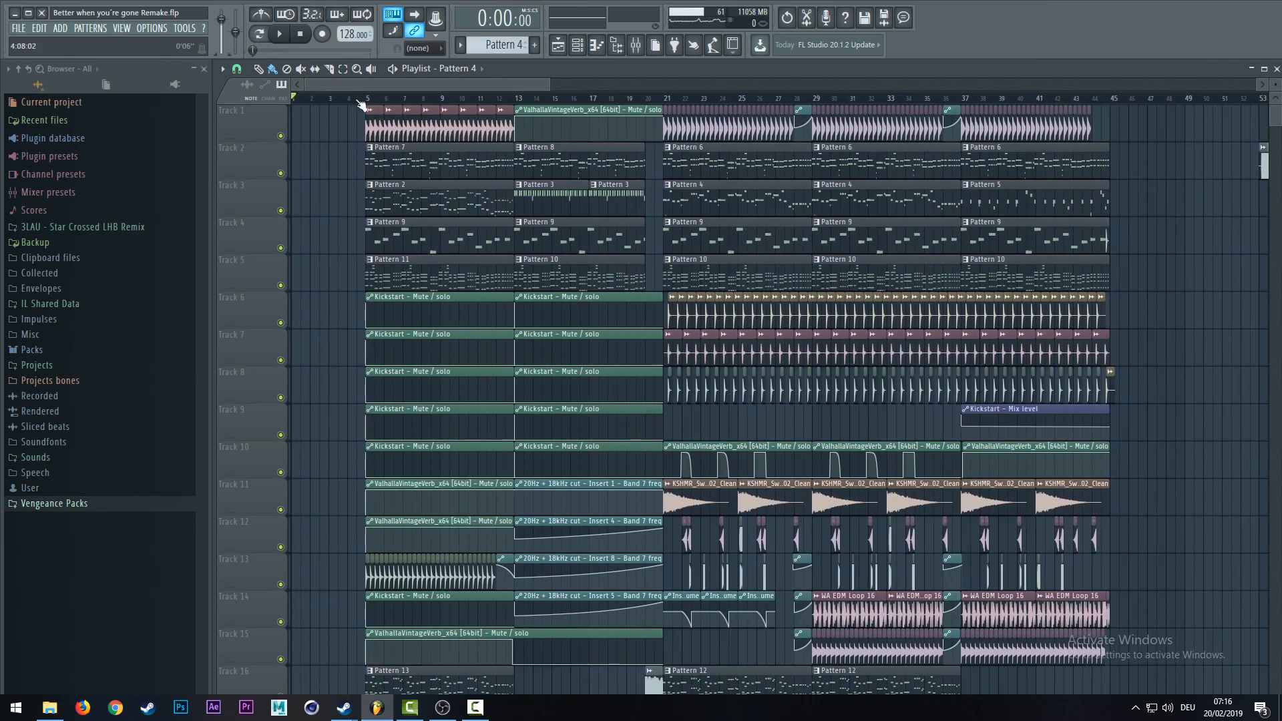
scroll(339, 98, "up", 3)
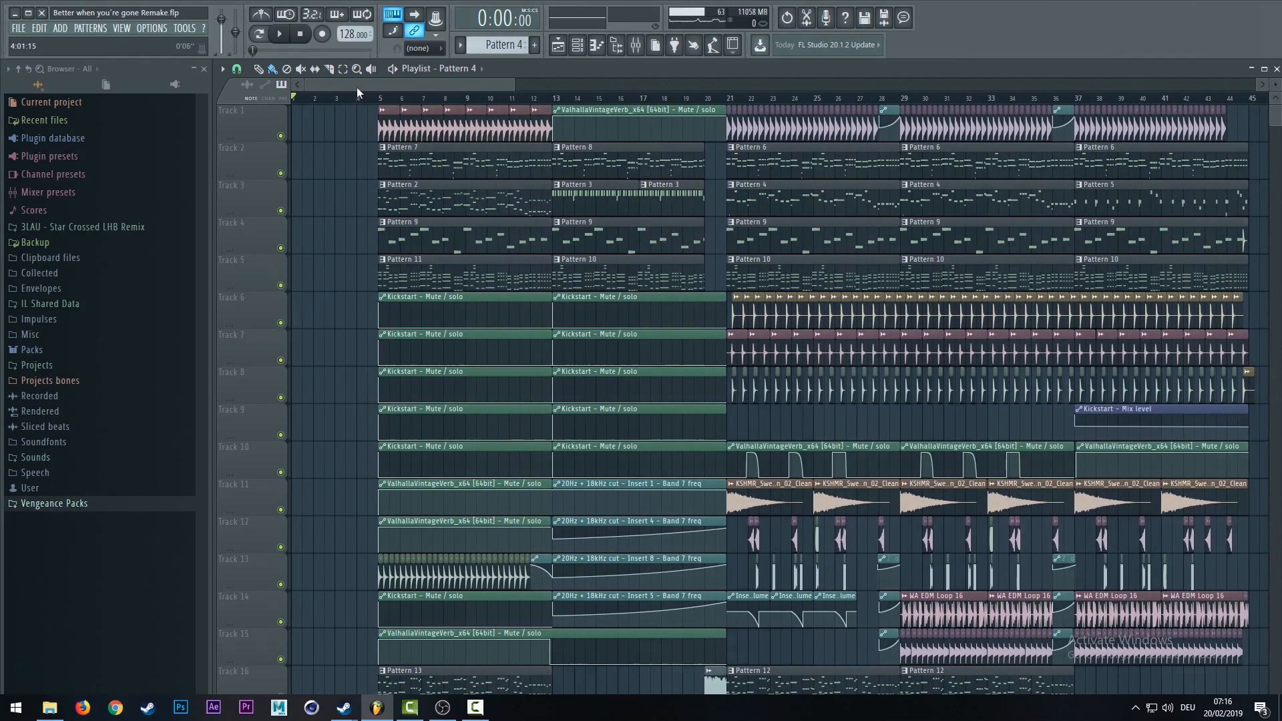